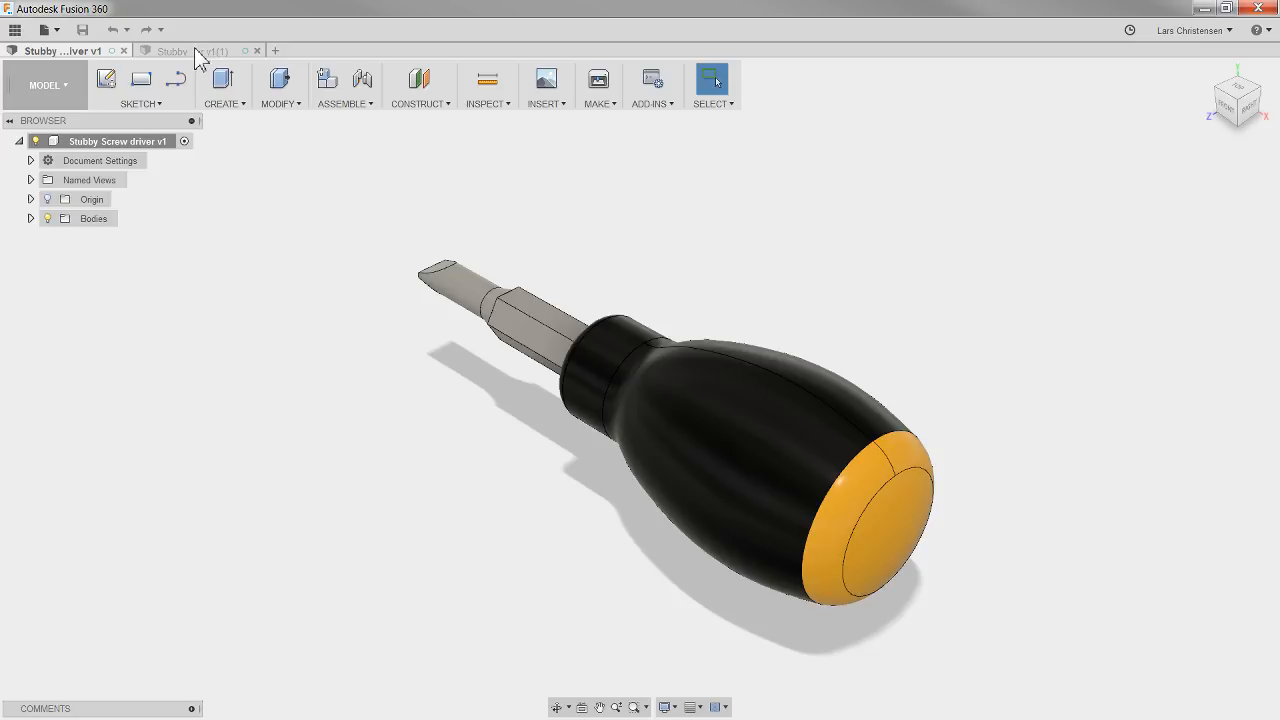
Compare the Stubby Screw driver v1 design with its v1(1) copy, finishing on the copy that has a timeline
left_click(197, 53)
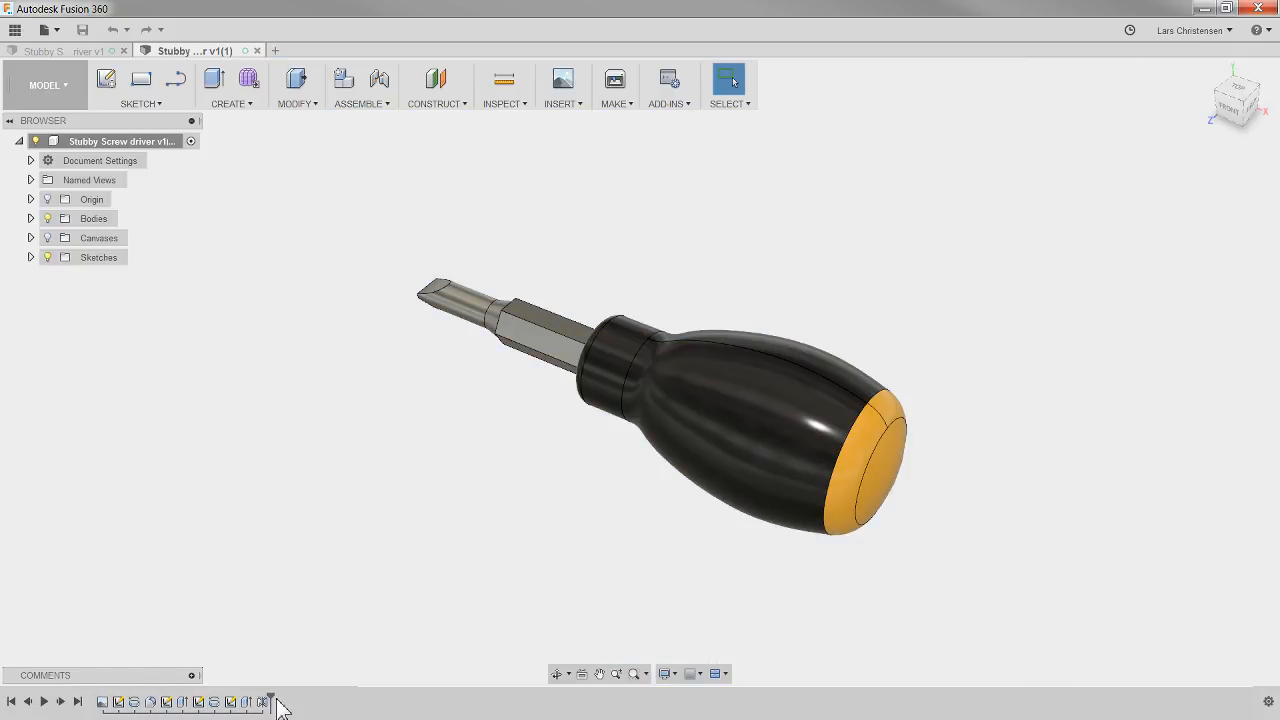
left_click(108, 50)
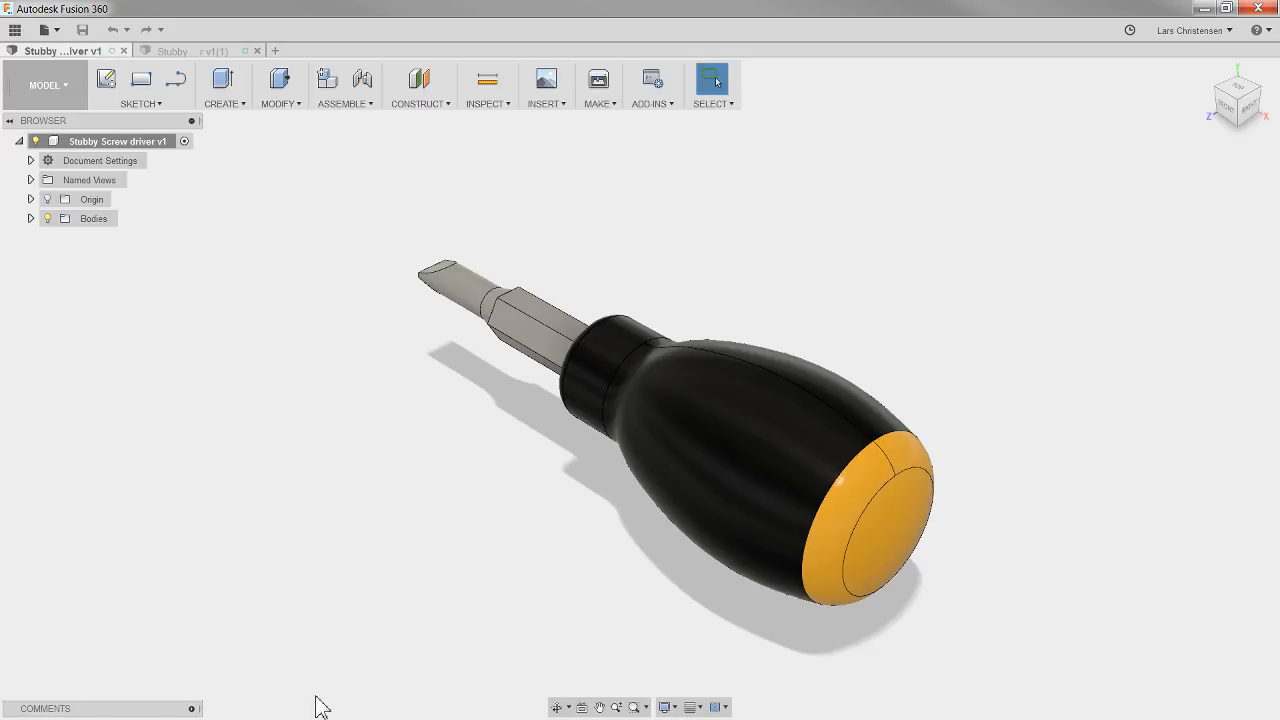
left_click(200, 53)
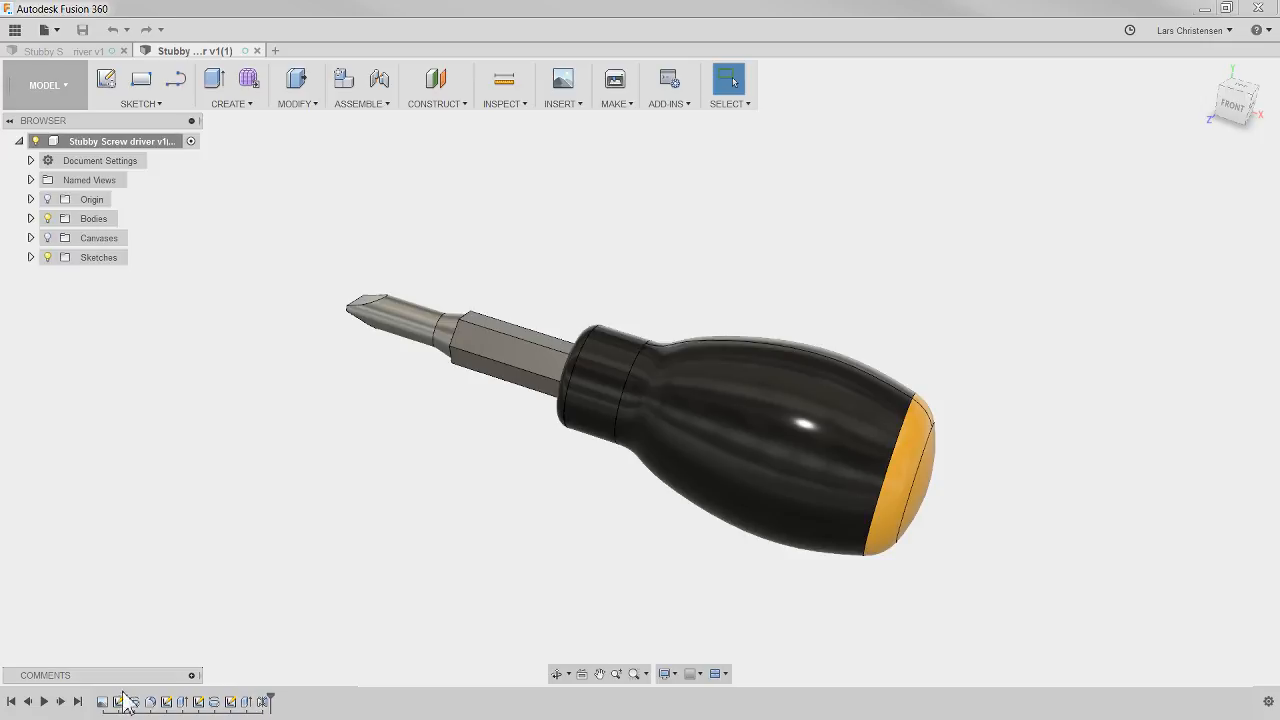
Roll the timeline back to its start, advance to the canvas feature and show the reference screwdriver image
left_click(11, 702)
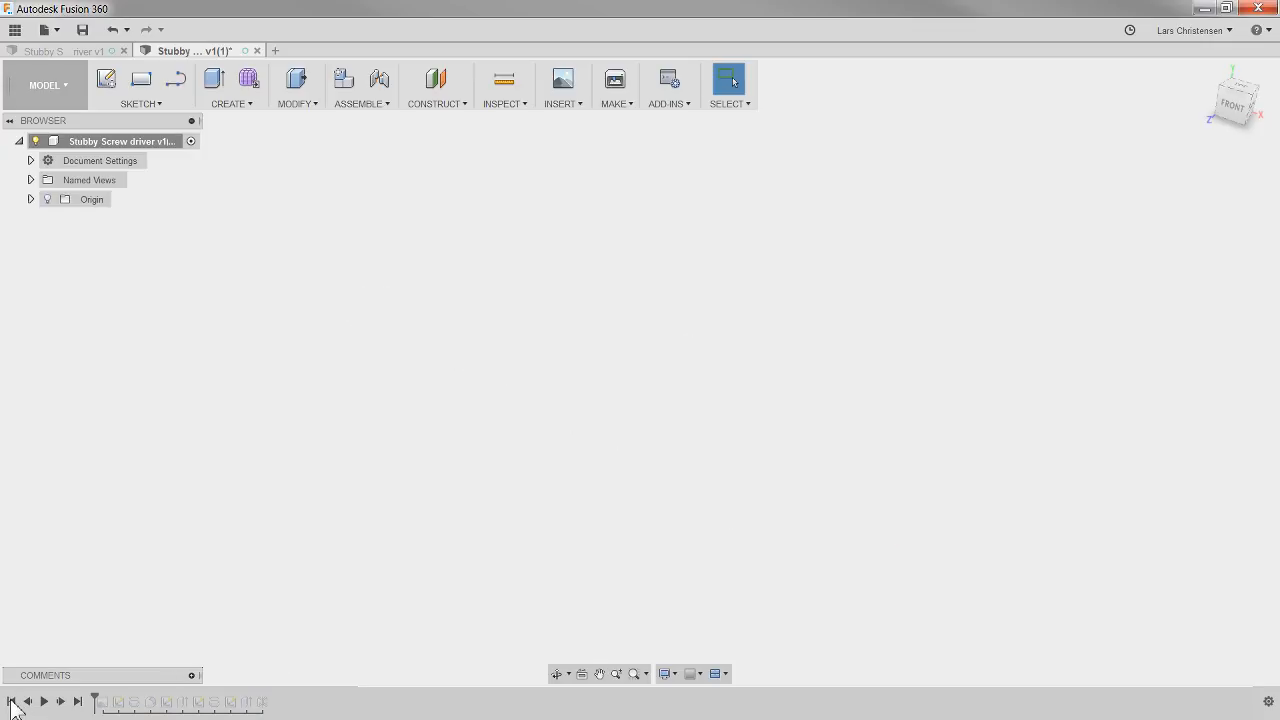
left_click(62, 702)
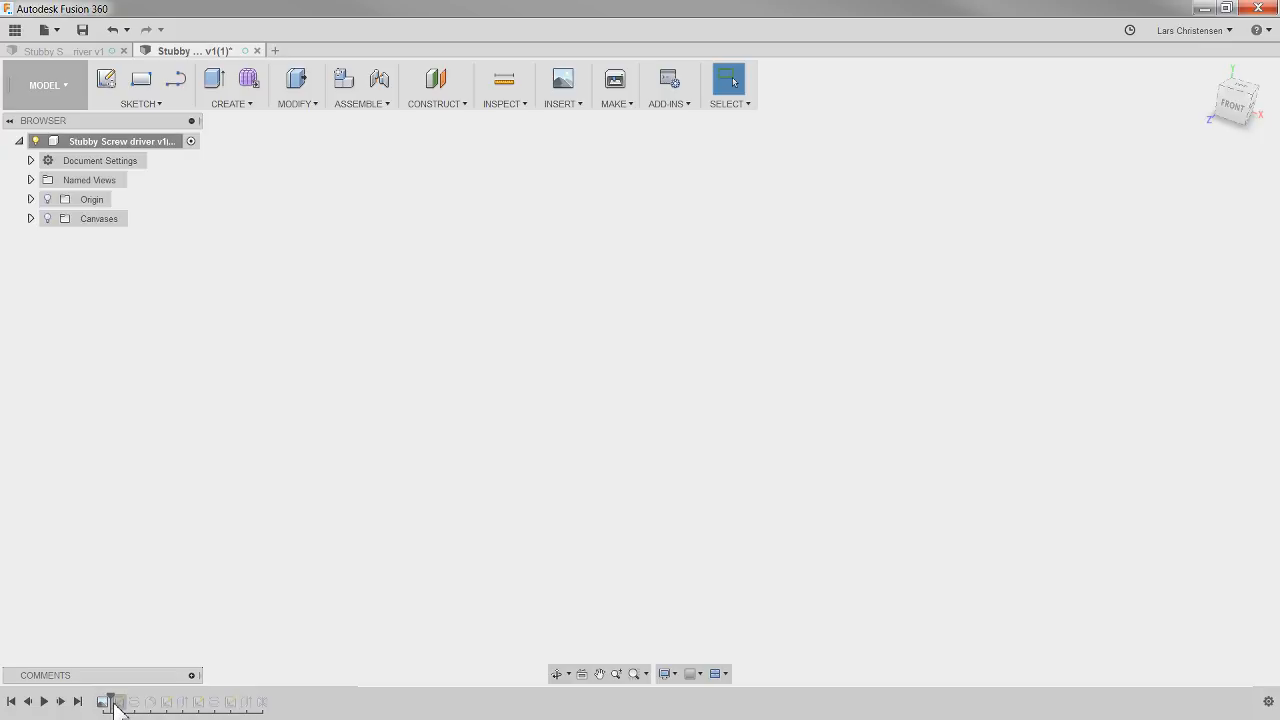
left_click(47, 219)
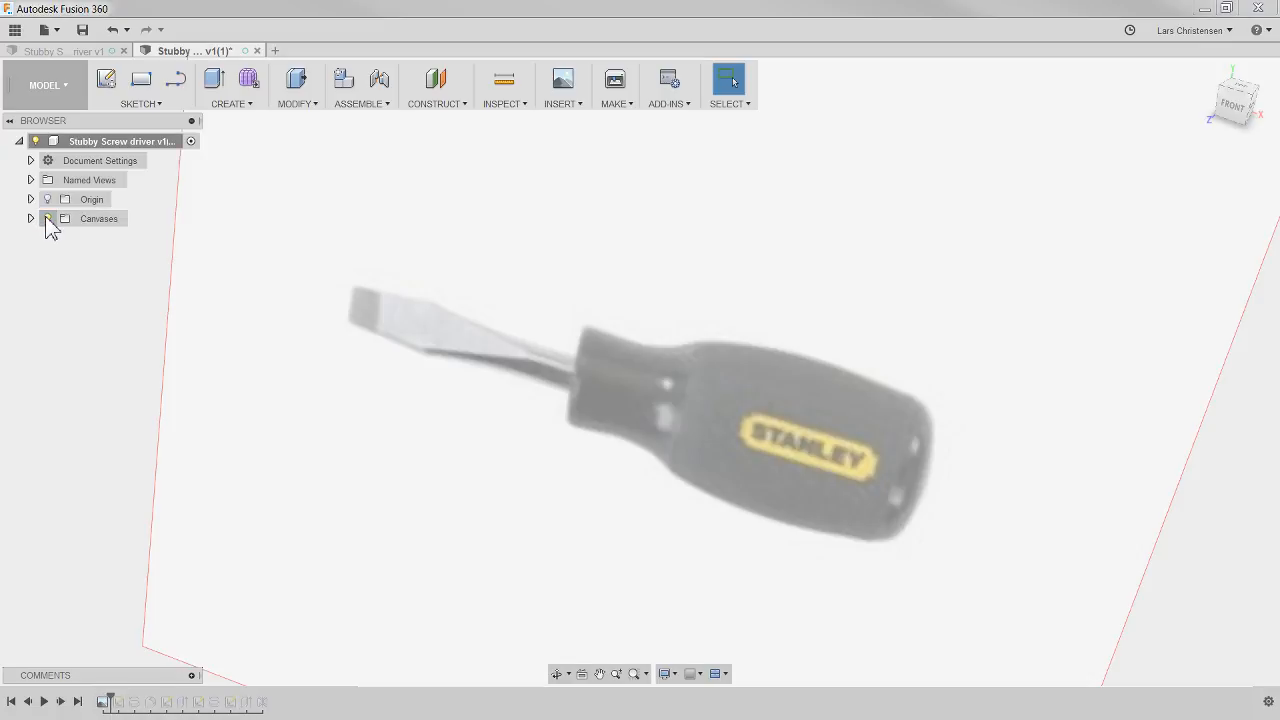
scroll(366, 409, "down", 3)
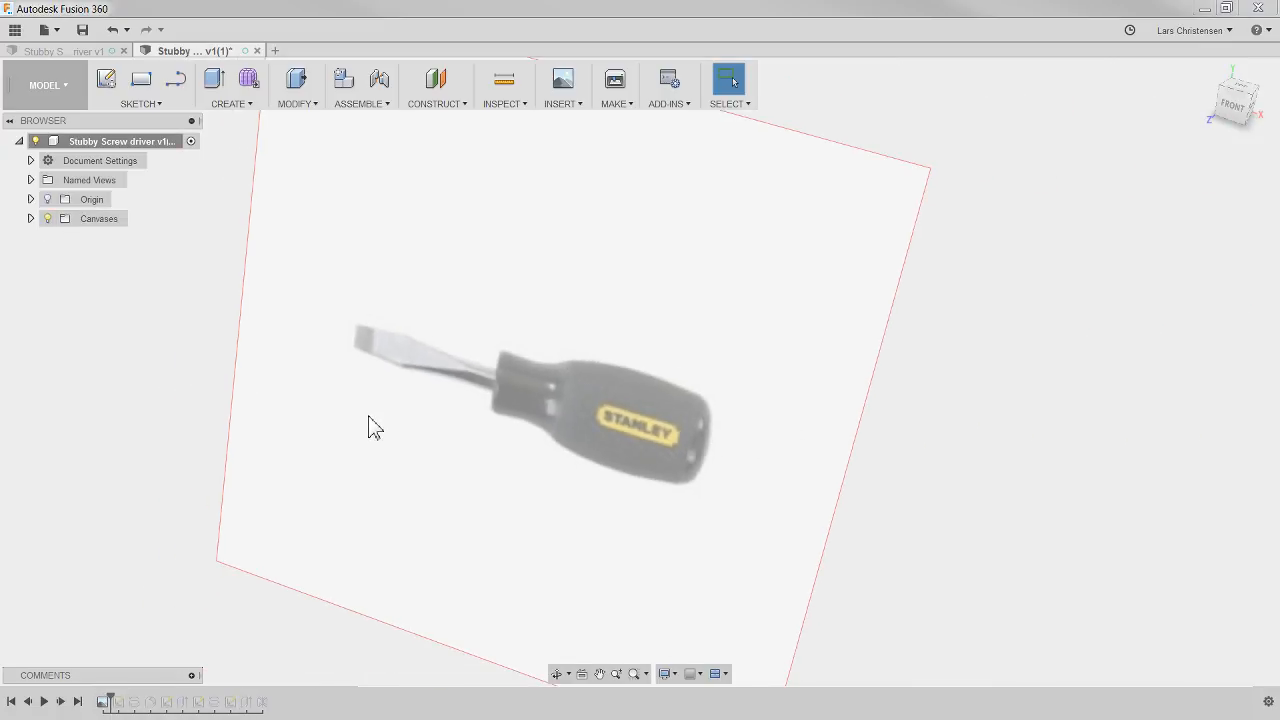
middle_click_drag(373, 448, 265, 584, "shift")
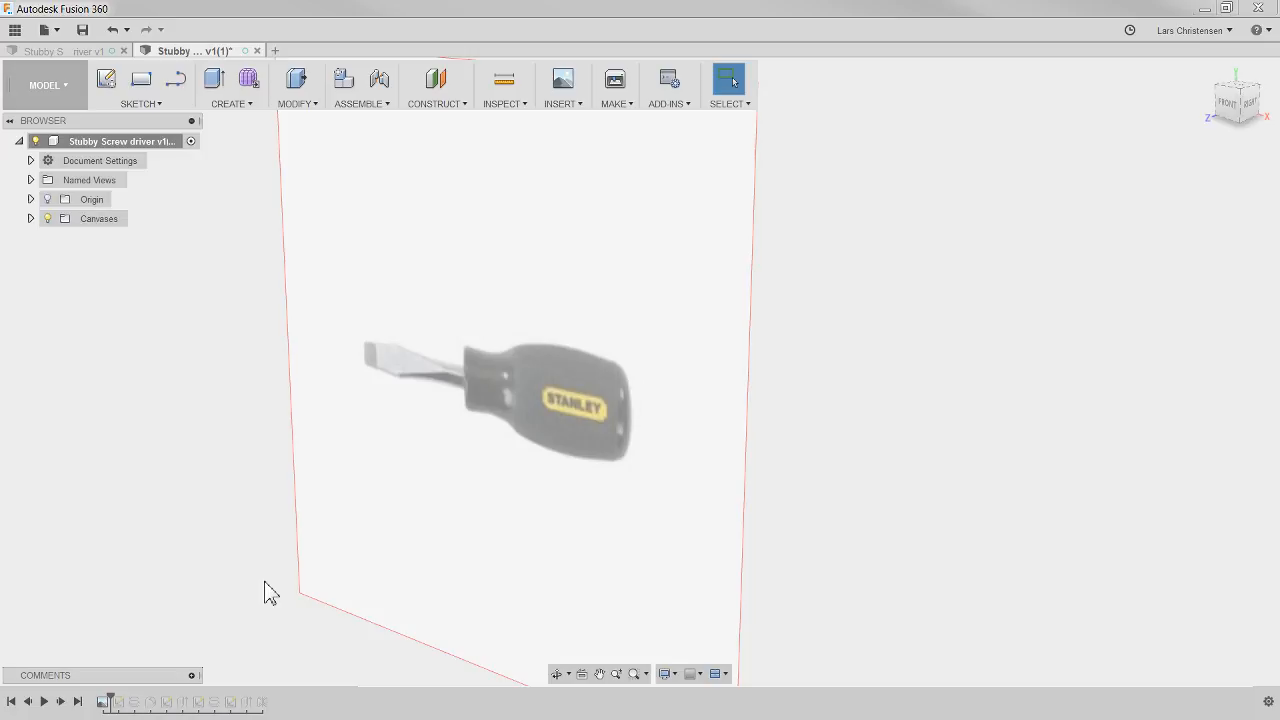
Advance the timeline to the first sketch and show Sketch1 over the canvas
left_click(60, 702)
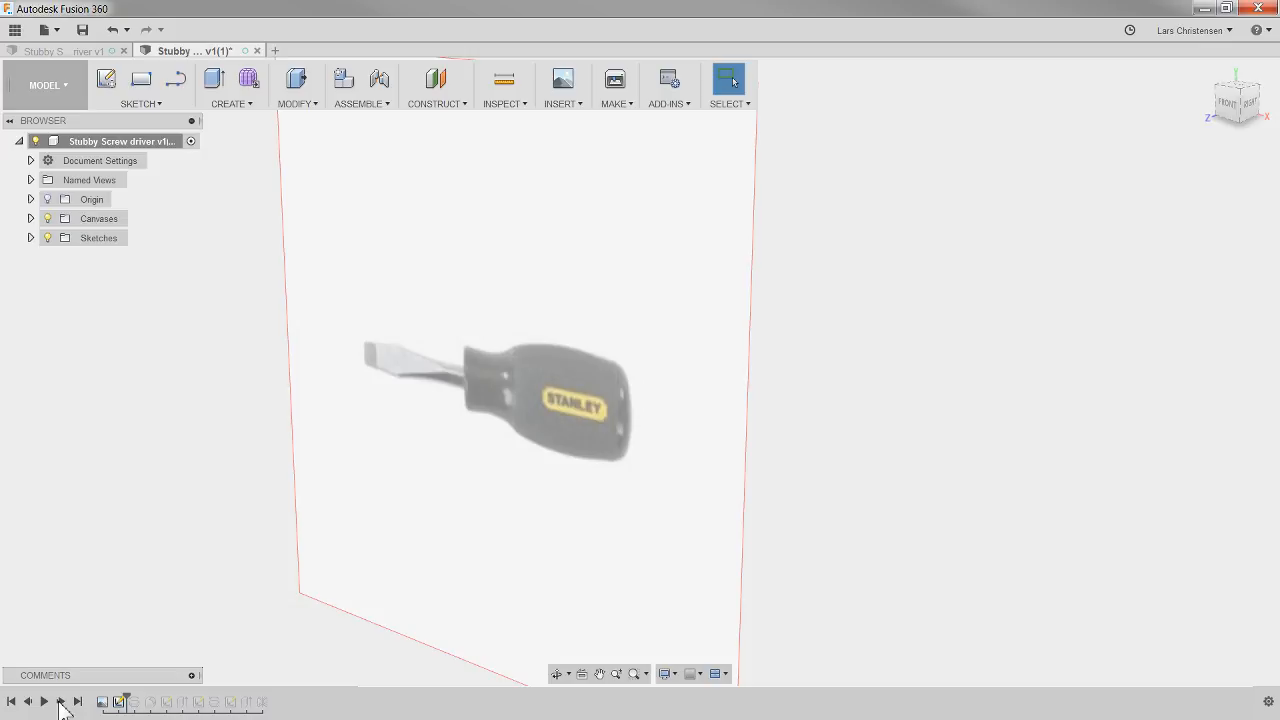
left_click(30, 238)
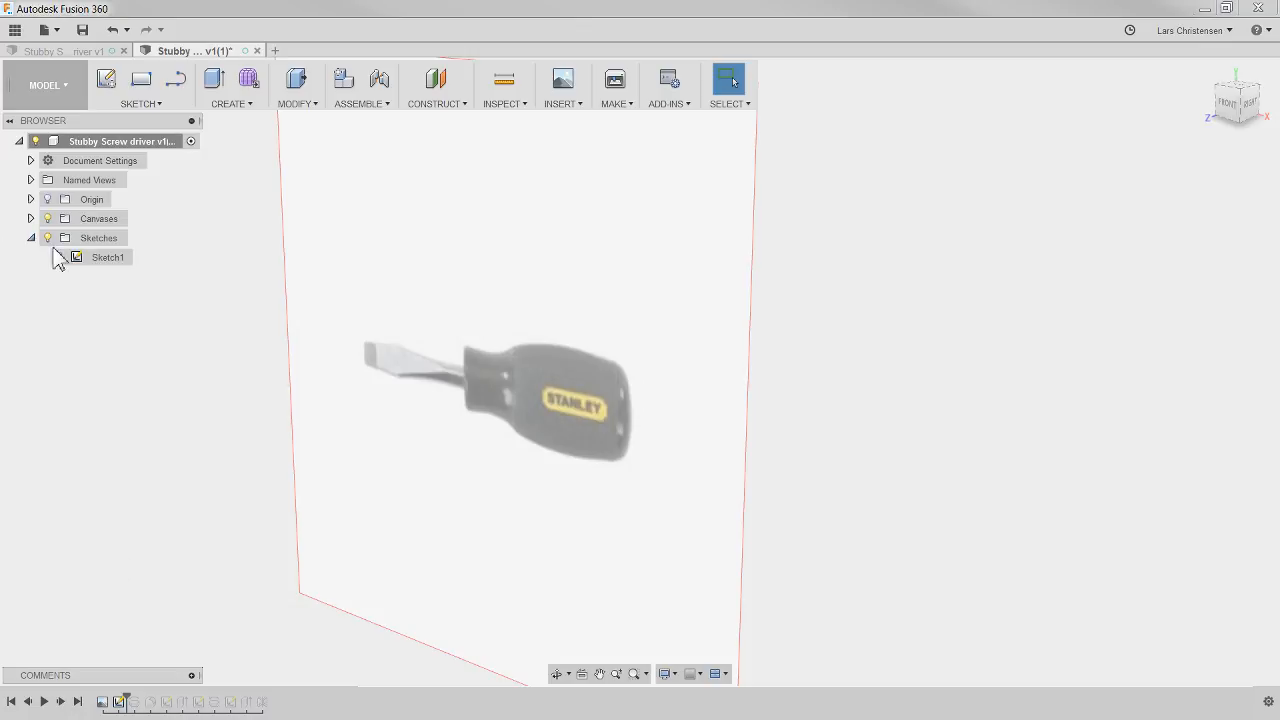
left_click(59, 257)
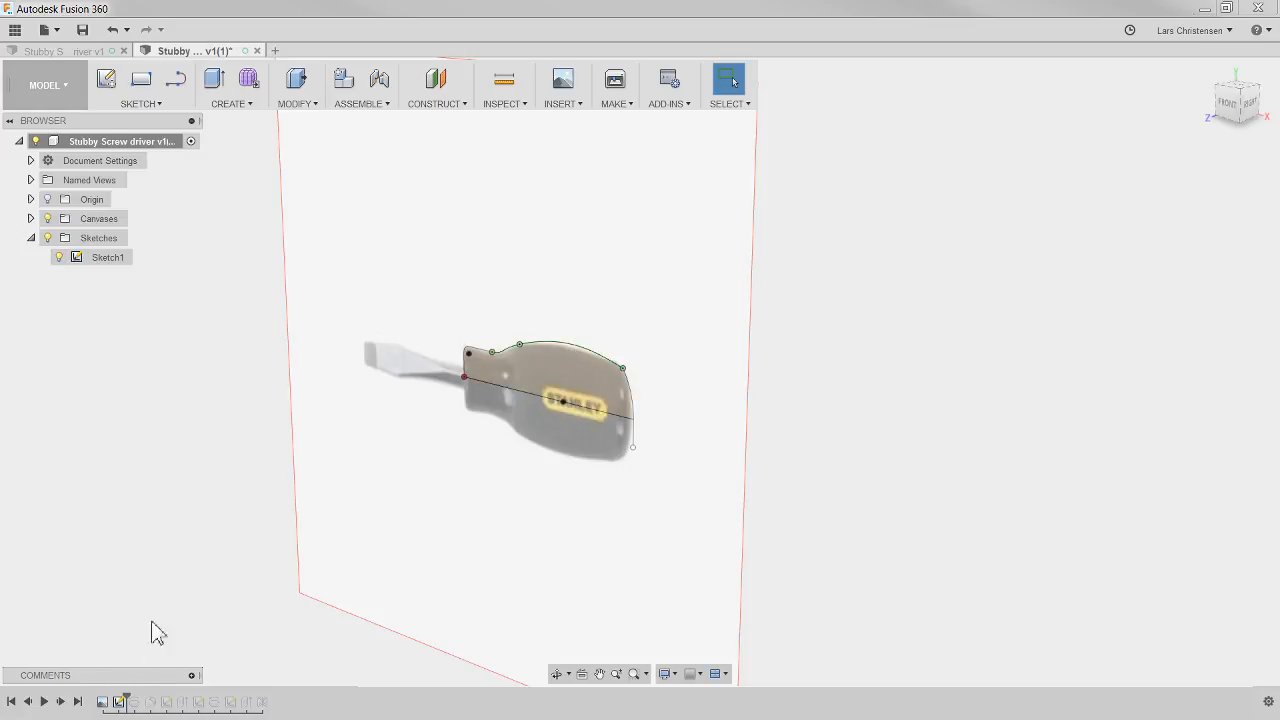
Advance the timeline to the handle's revolve feature and hide the canvas and Sketch1
left_click(61, 702)
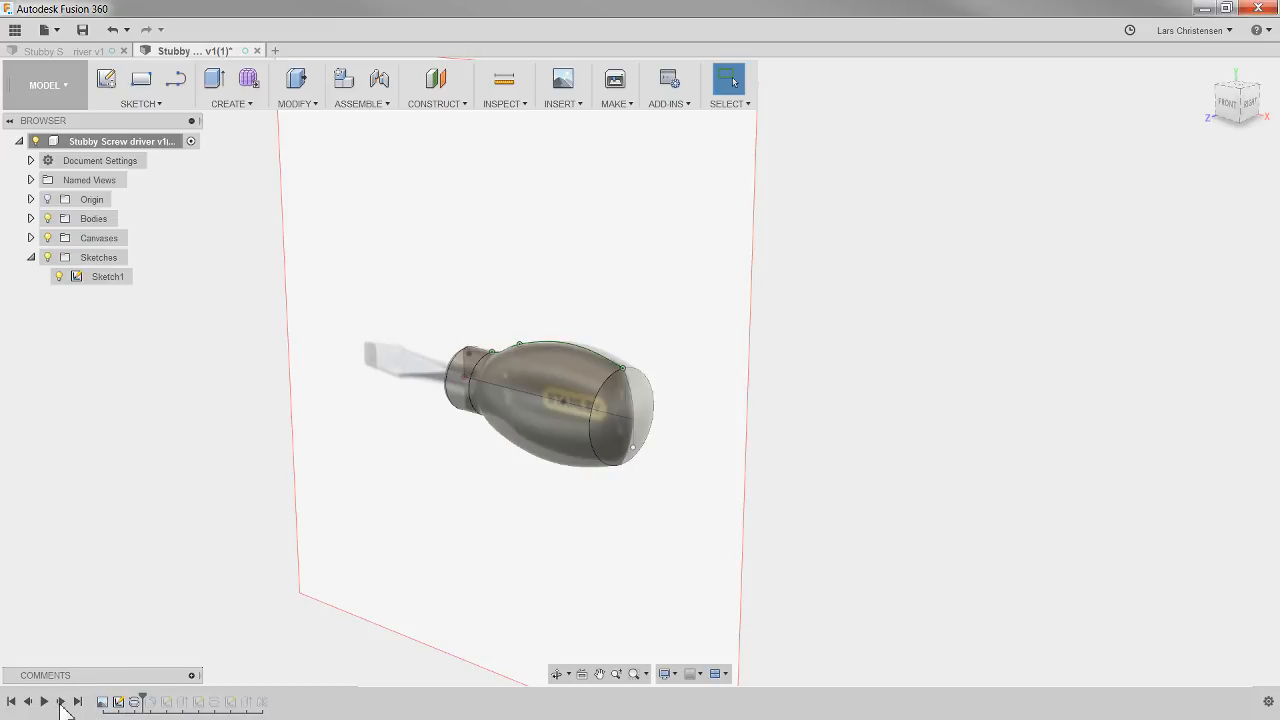
middle_click_drag(548, 514, 432, 404, "shift")
left_click(48, 240)
scroll(220, 490, "up", 4)
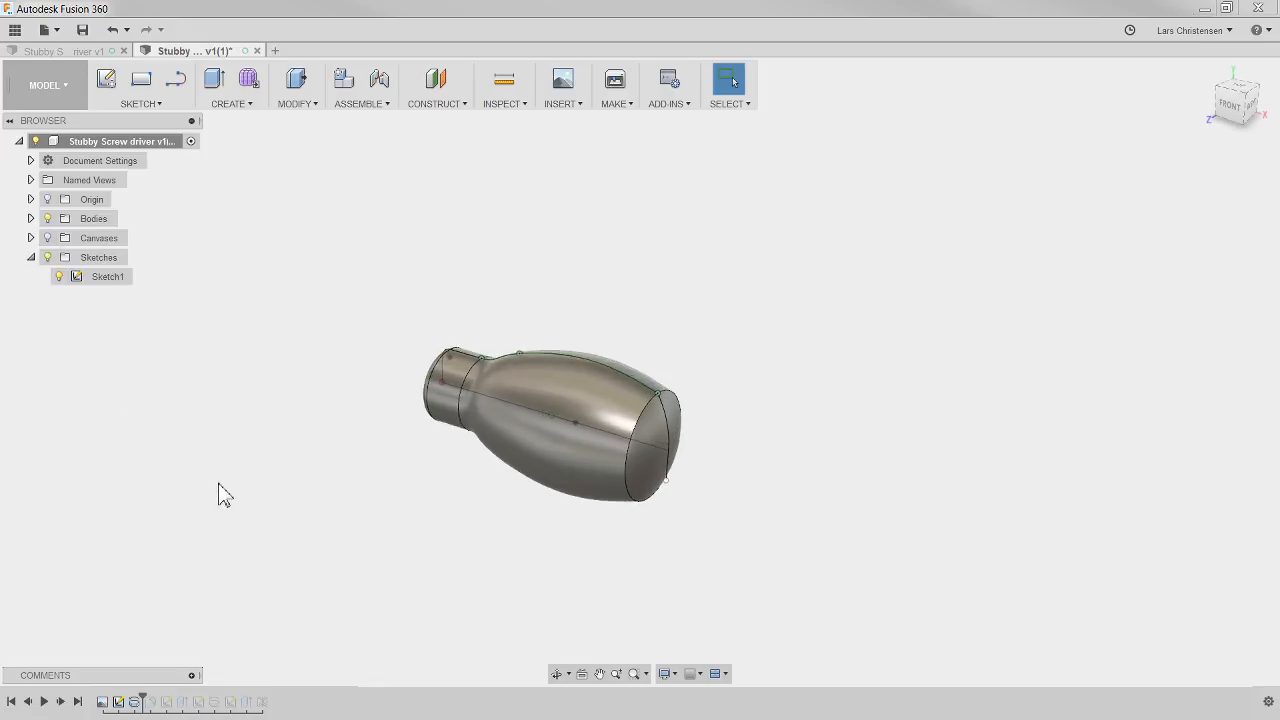
left_click(60, 279)
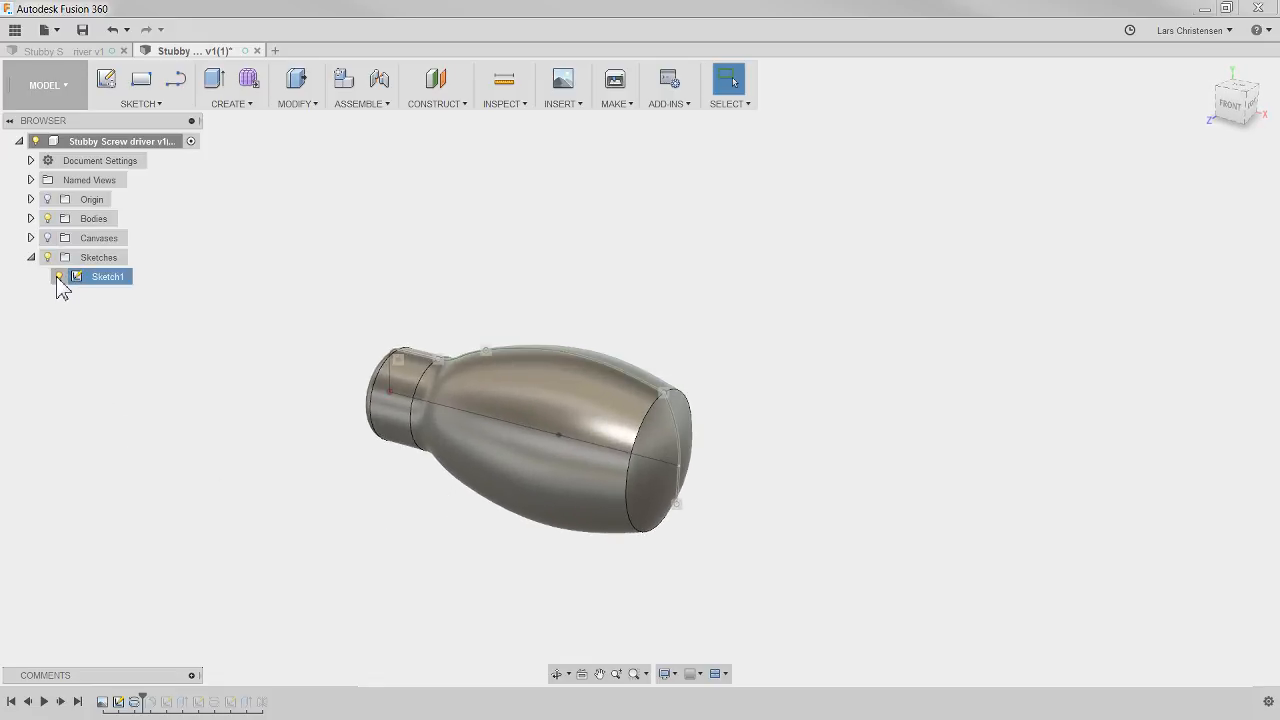
left_click(58, 278)
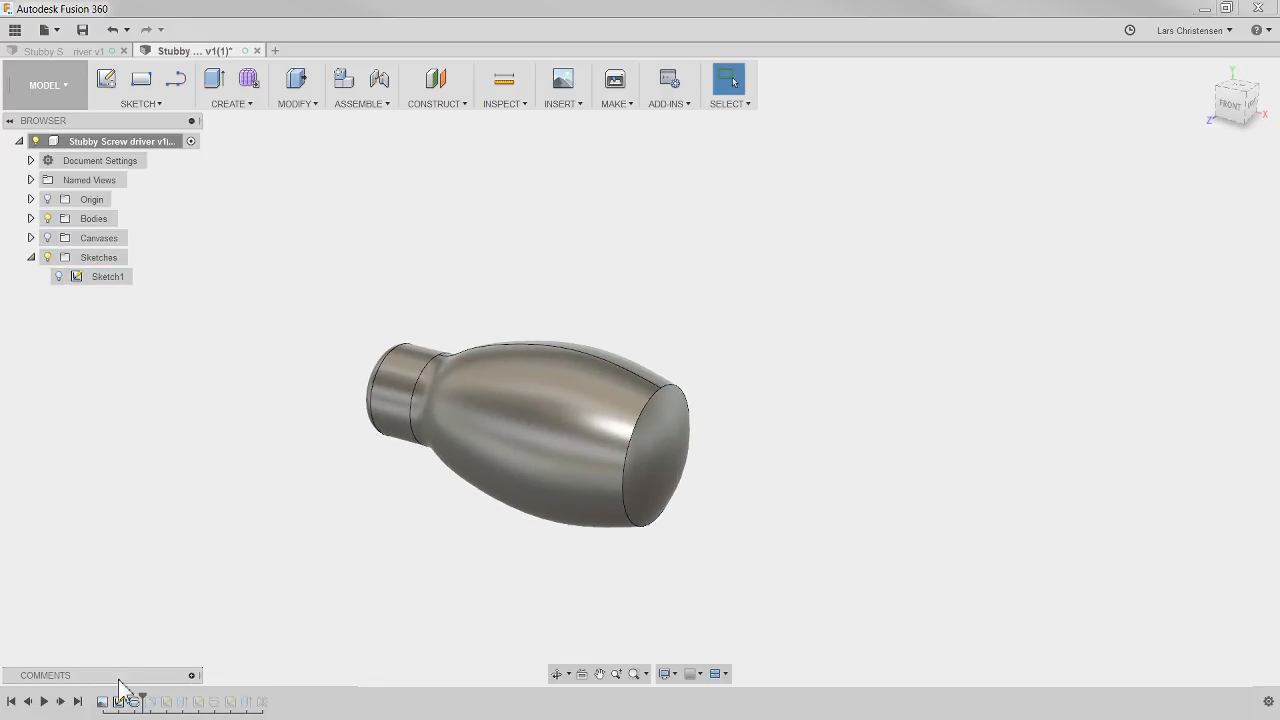
Advance the timeline past the handle's end fillet to the hexagon sketch and show Sketch2
left_click(60, 702)
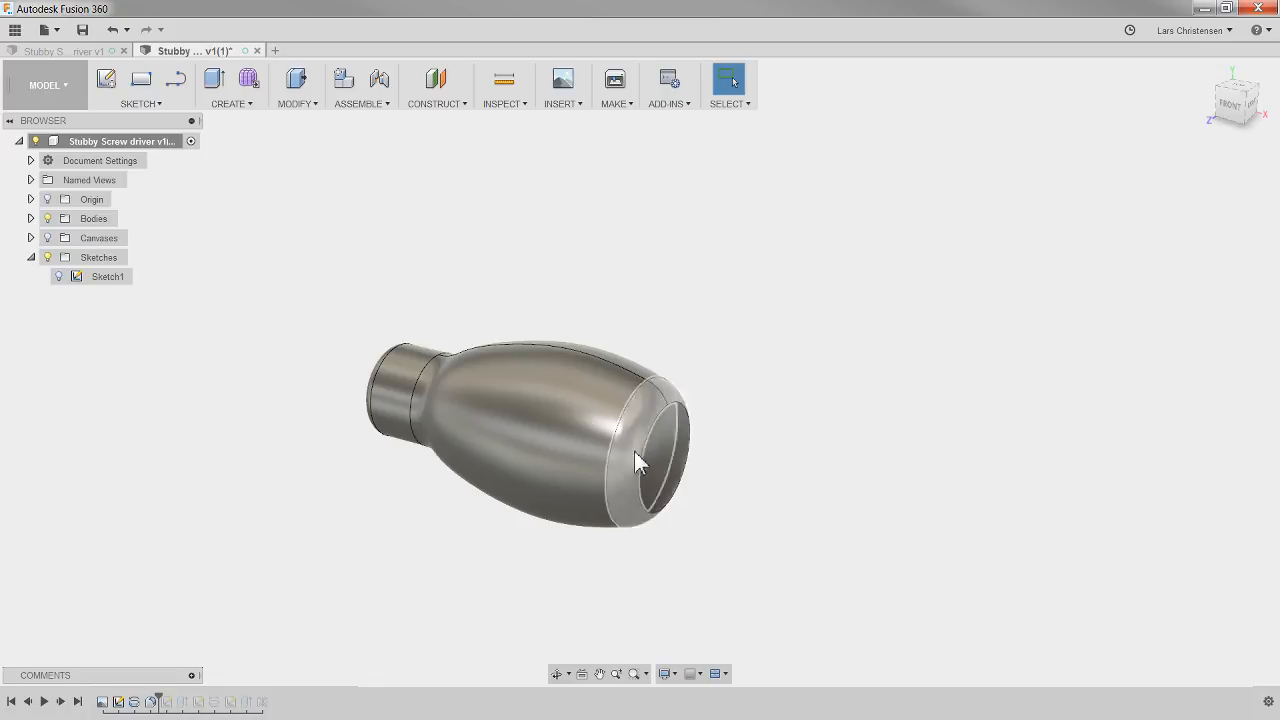
left_click(61, 702)
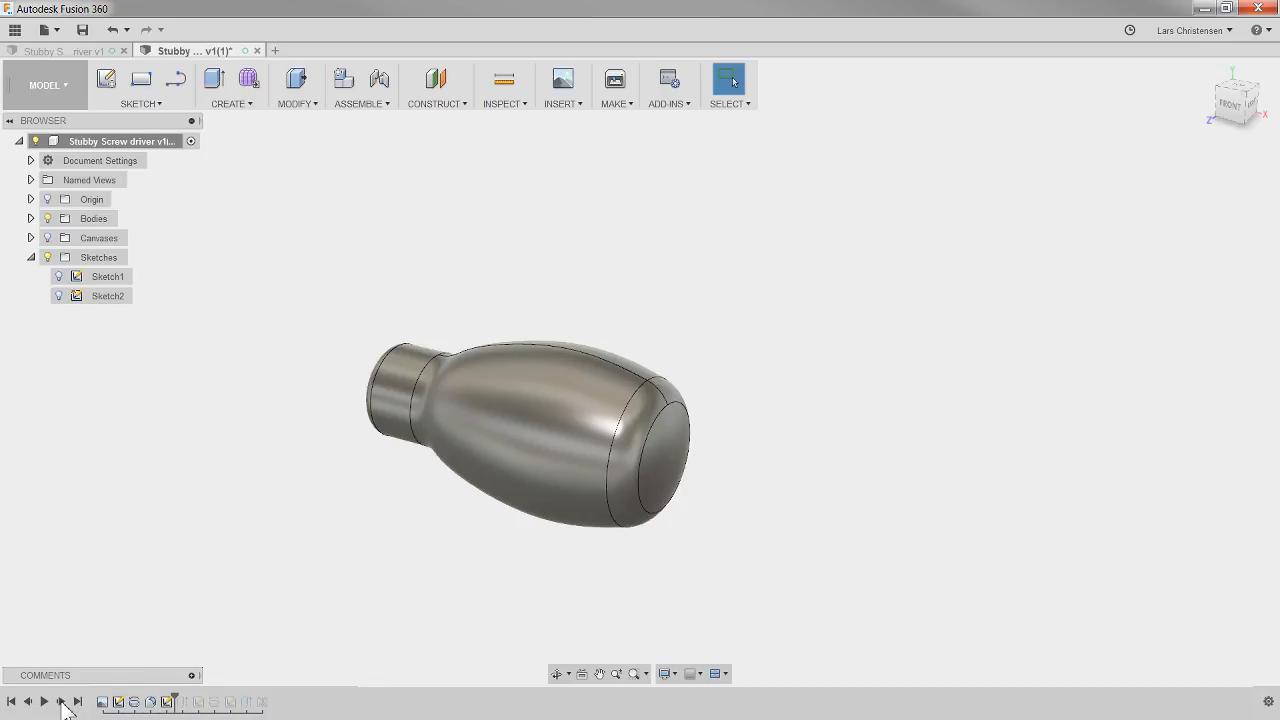
left_click(59, 296)
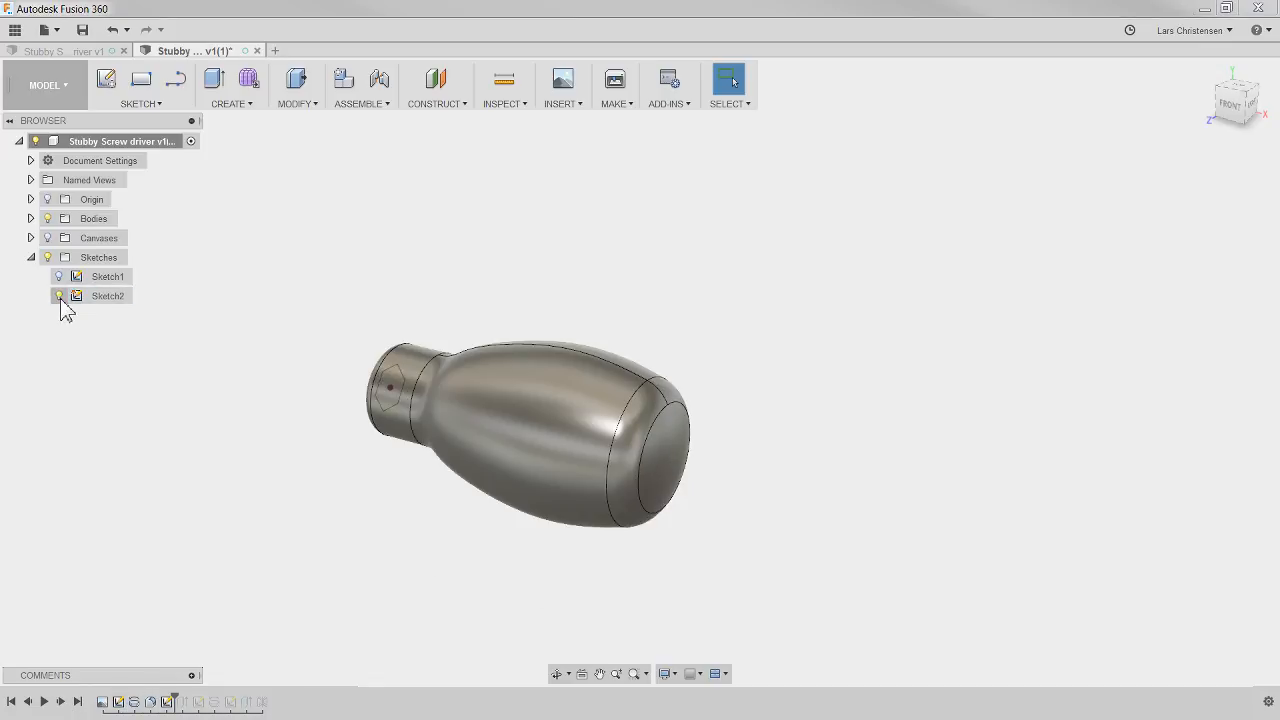
Roll the timeline to its end, then back to the extrusion of the hexagonal shank, and examine it from the shank end
left_click(78, 702)
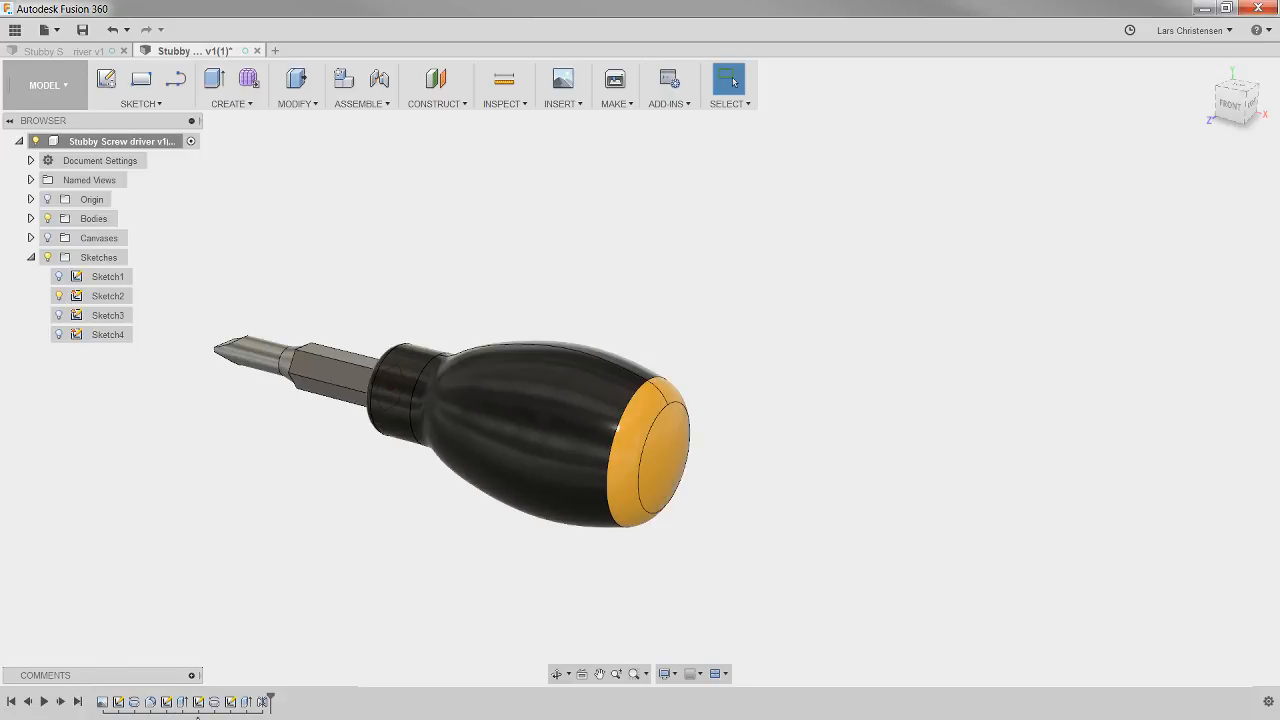
left_click(28, 702)
left_click(28, 702)
left_click(28, 702)
left_click(28, 702)
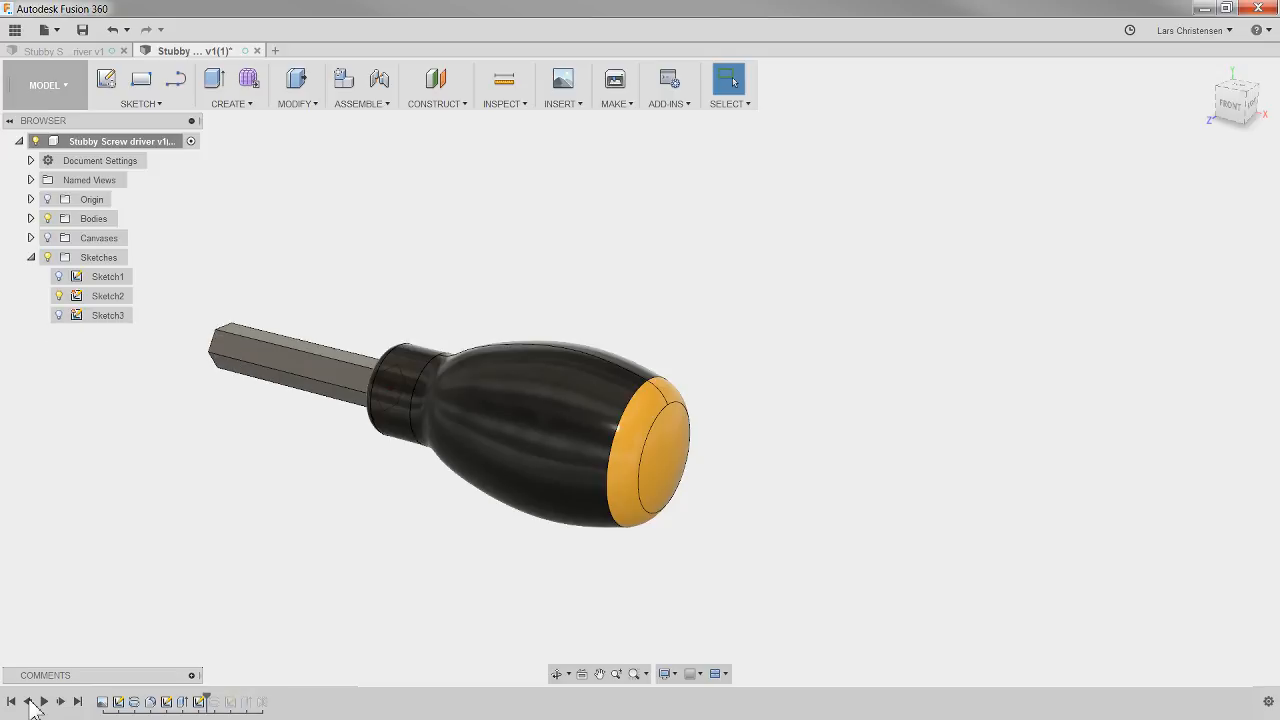
left_click(28, 702)
mouse_move(274, 591)
middle_mouse_down("shift")
mouse_move(320, 549)
mouse_move(424, 567)
mouse_move(313, 436)
mouse_move(381, 563)
middle_mouse_up("shift")
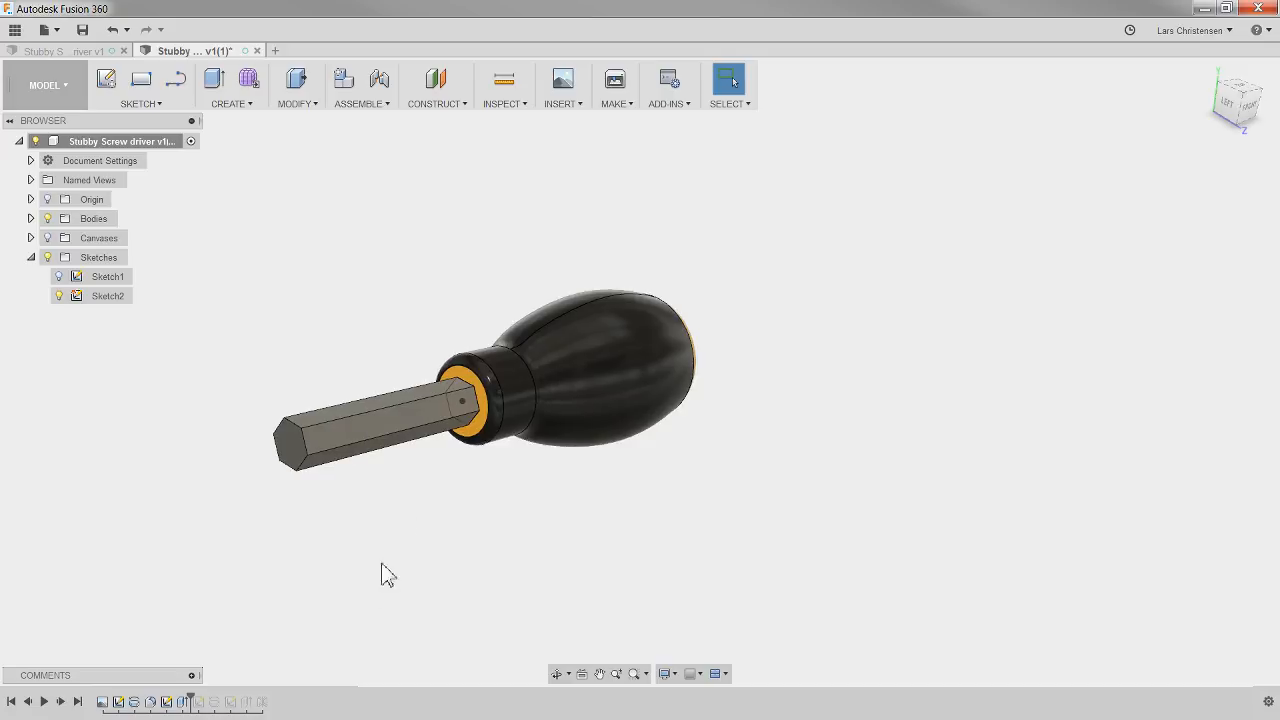
Advance the timeline feature by feature through the round shank cut, the tip cut and its mirror on the opposite side
left_click(61, 702)
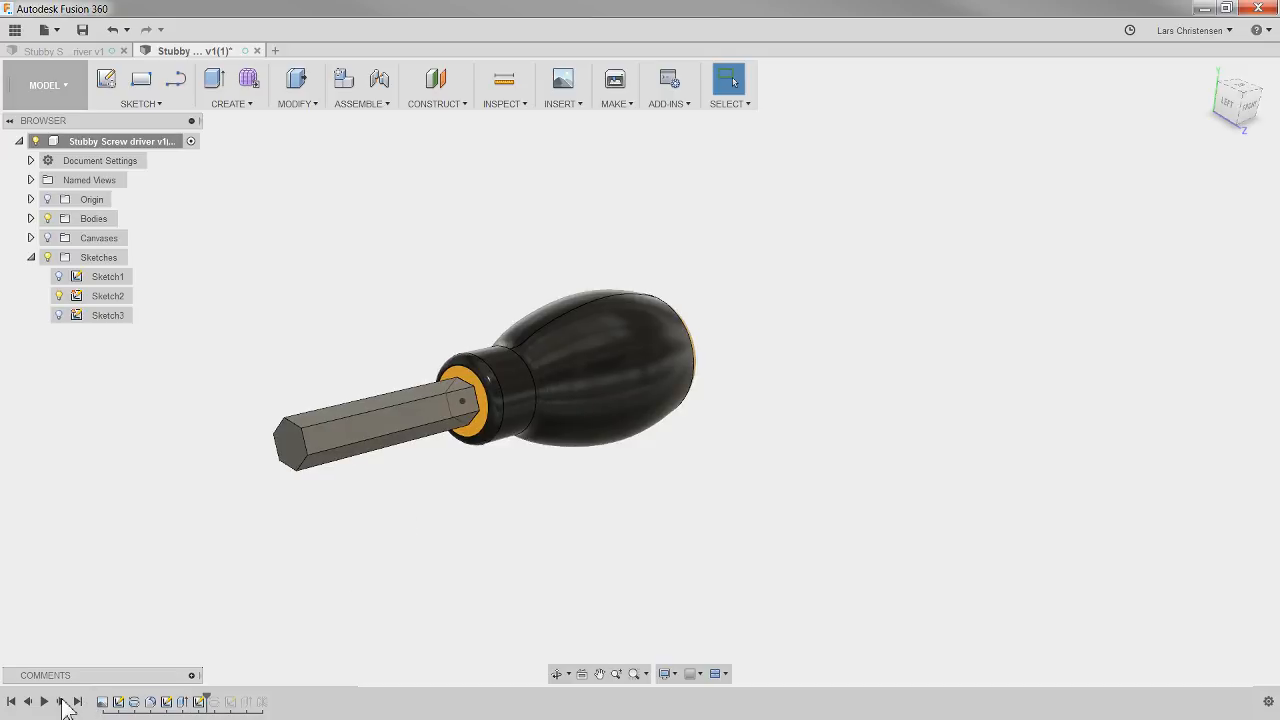
left_click(61, 702)
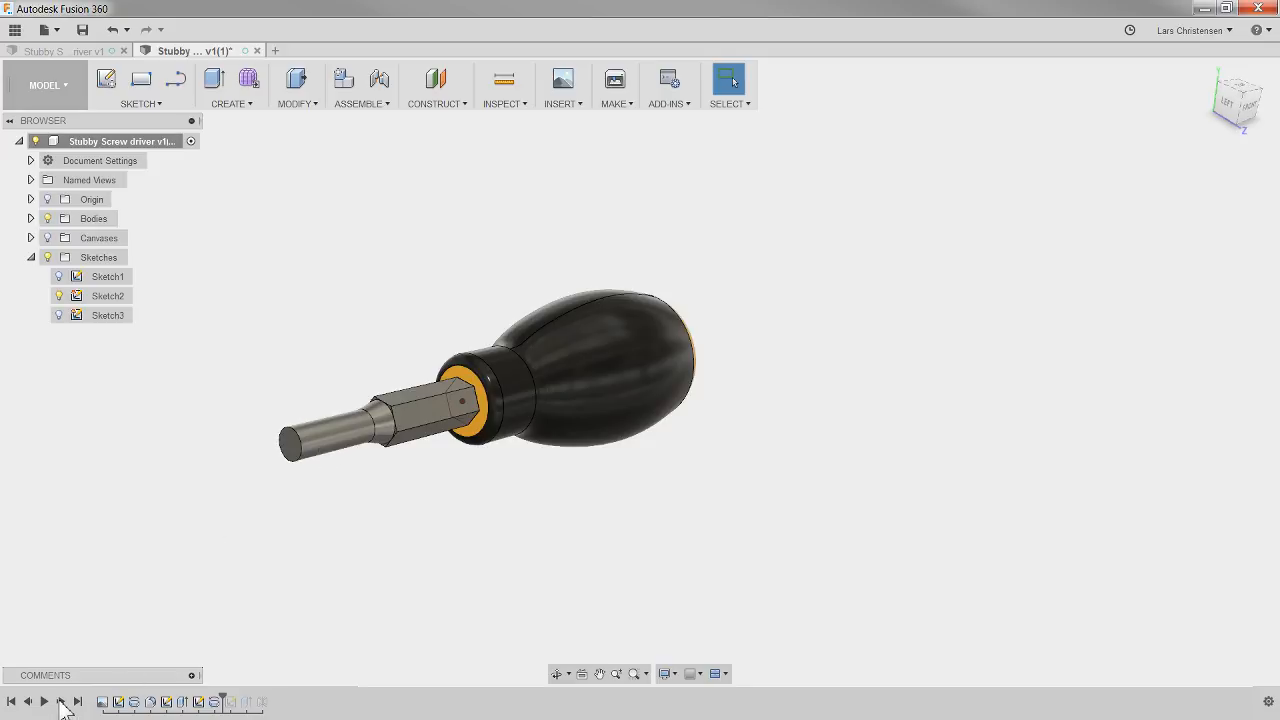
left_click(61, 702)
left_click(61, 702)
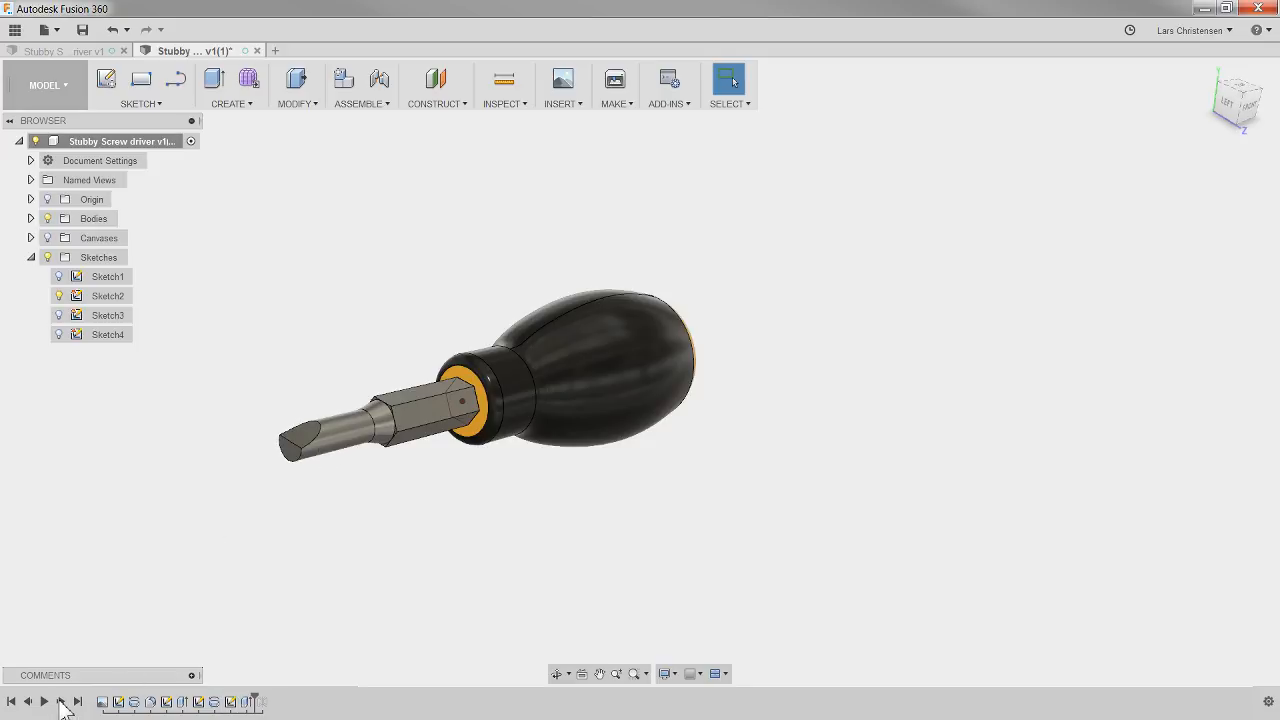
scroll(329, 504, "up", 4)
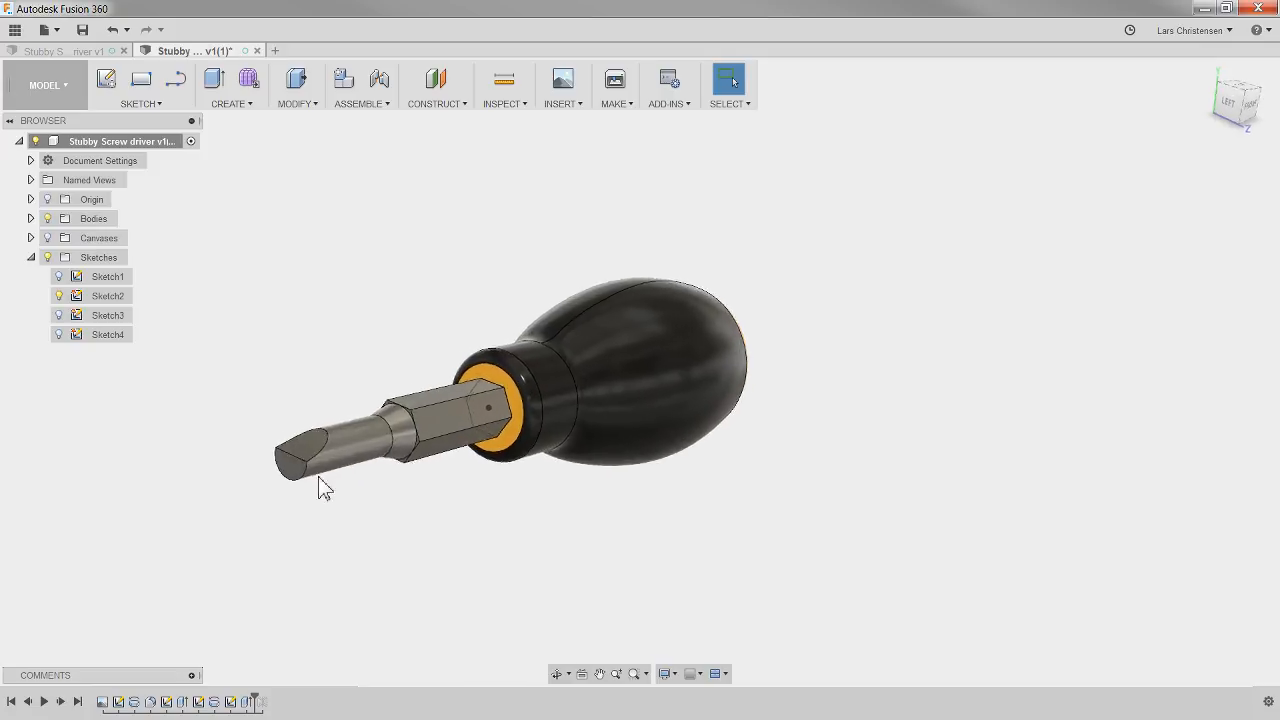
middle_click_drag(321, 512, 258, 412, "shift")
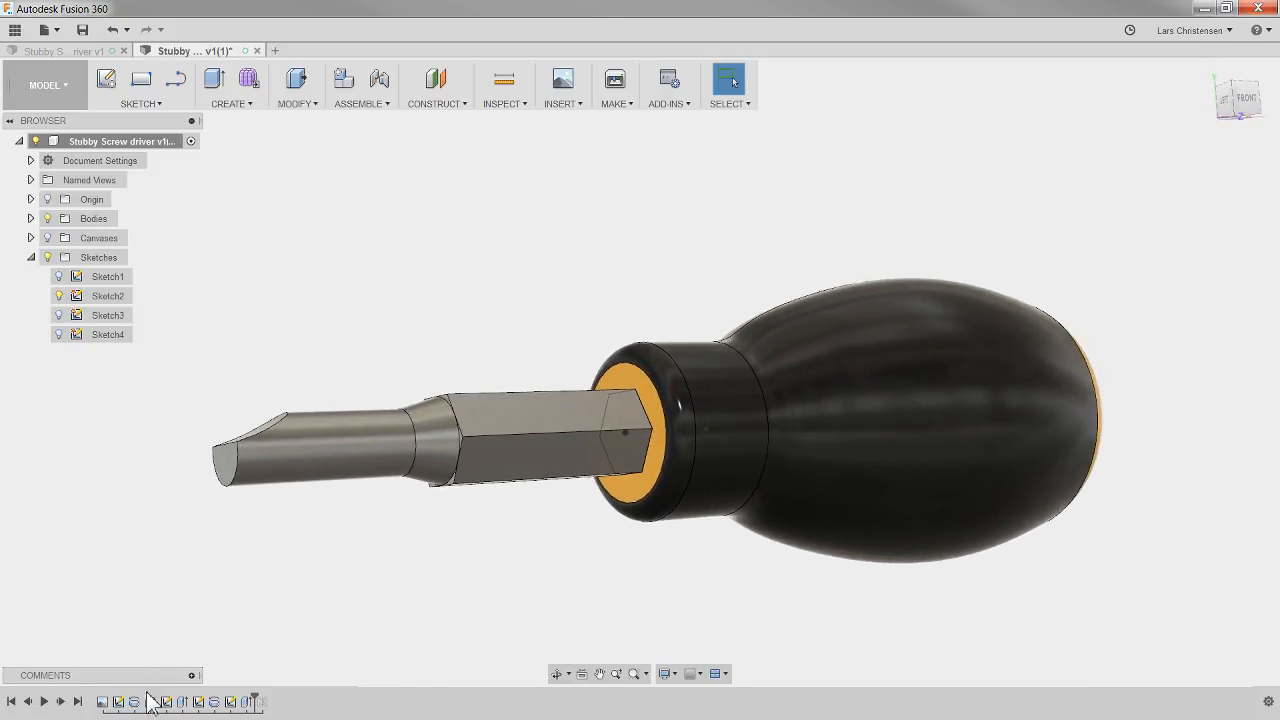
left_click(61, 702)
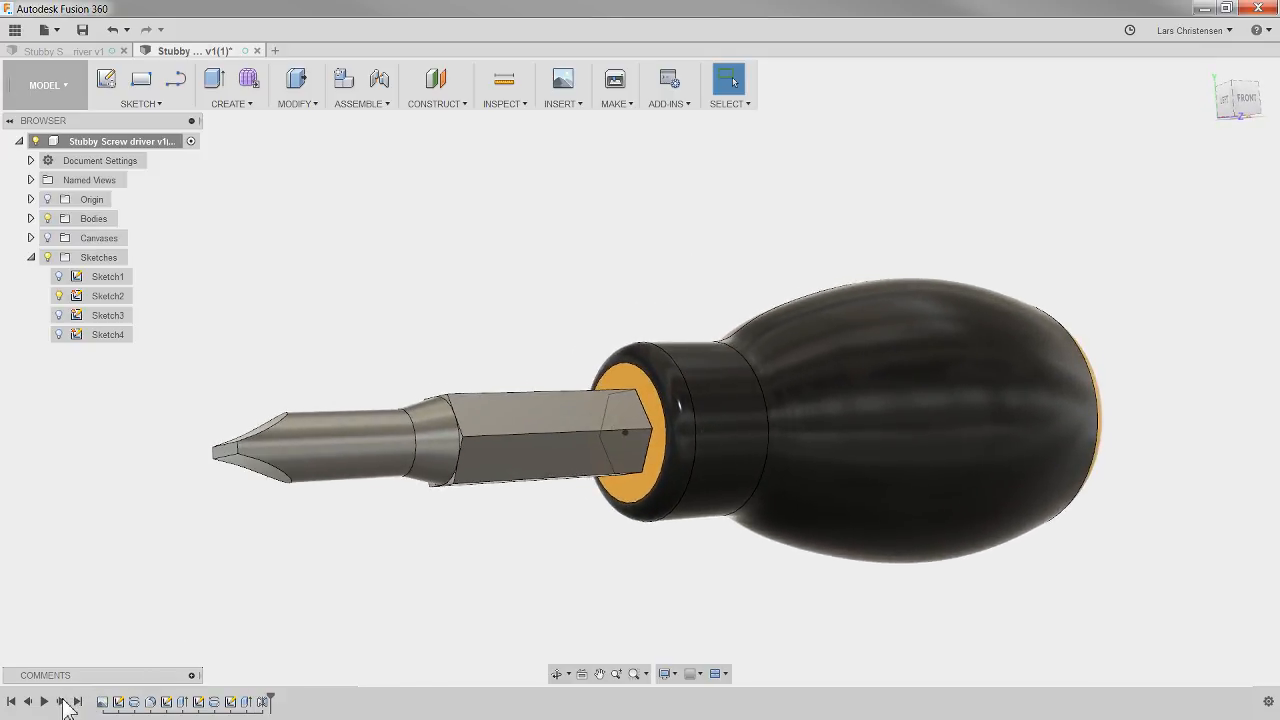
Examine the completed parametric screwdriver, then return to the Stubby Screw driver v1 design and view its model from the blade end
scroll(380, 532, "down", 2)
middle_click_drag(391, 541, 260, 664, "shift")
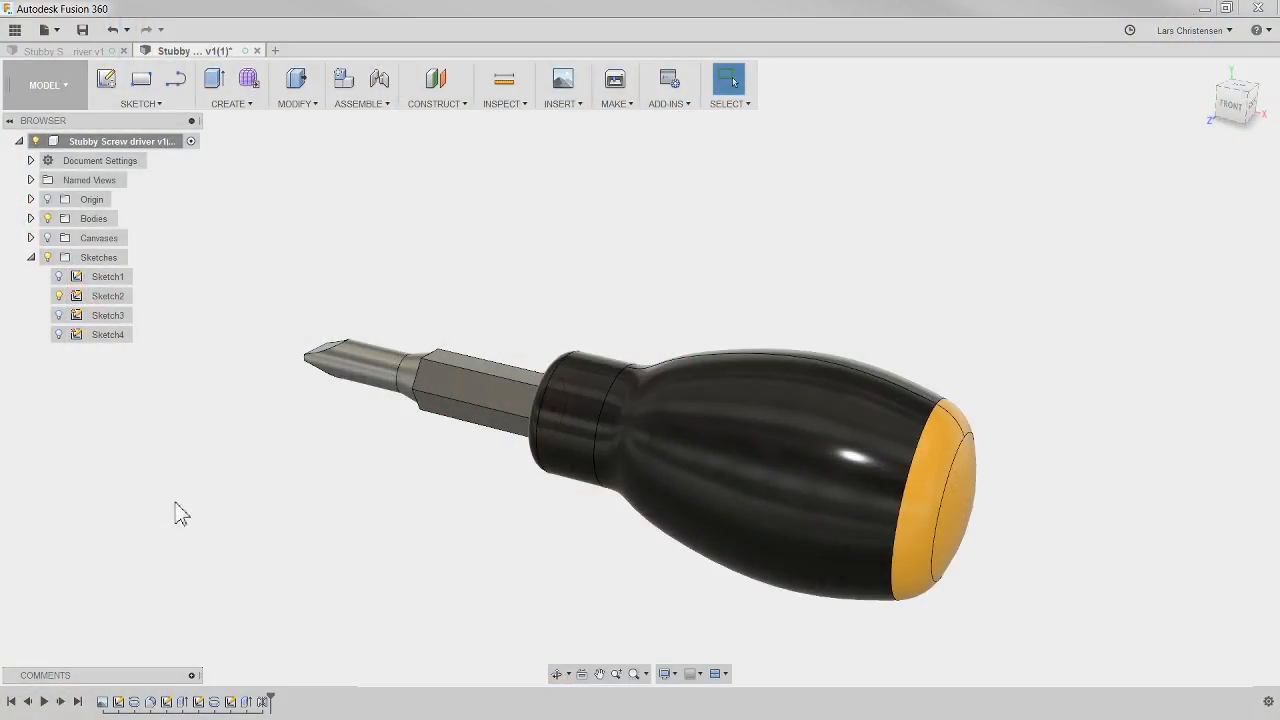
middle_click_drag(314, 580, 203, 481, "shift")
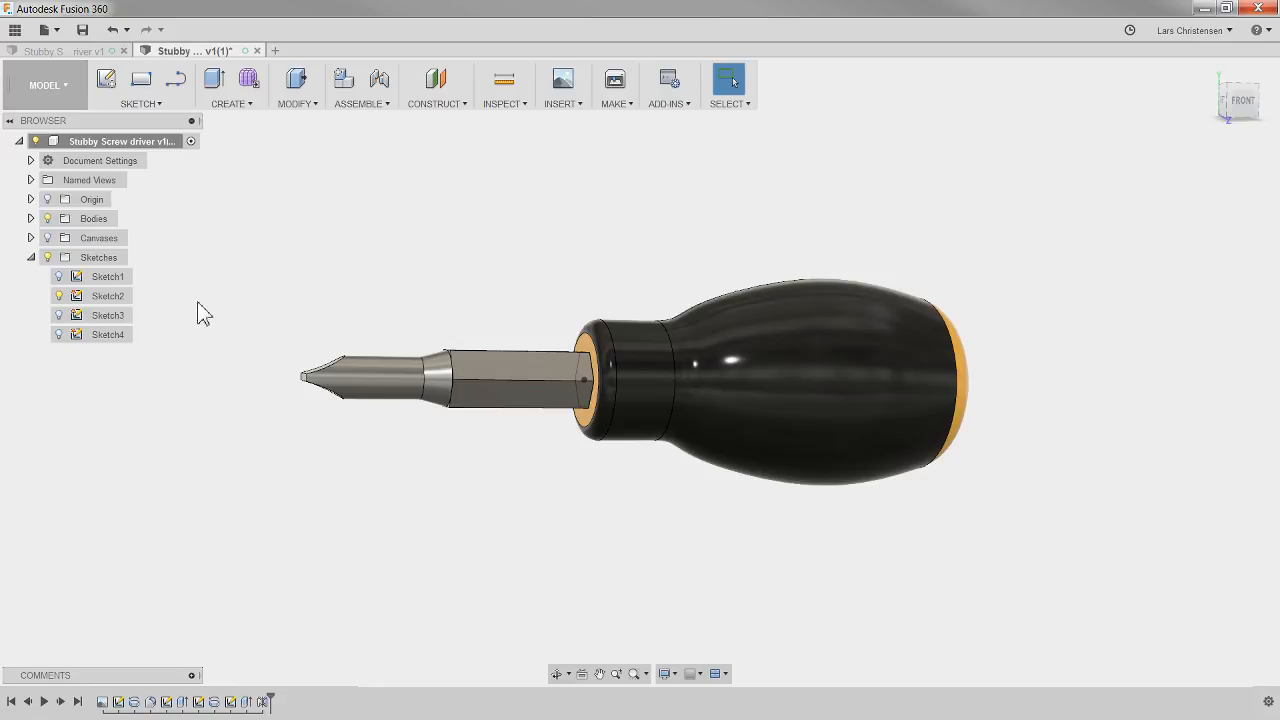
left_click(80, 55)
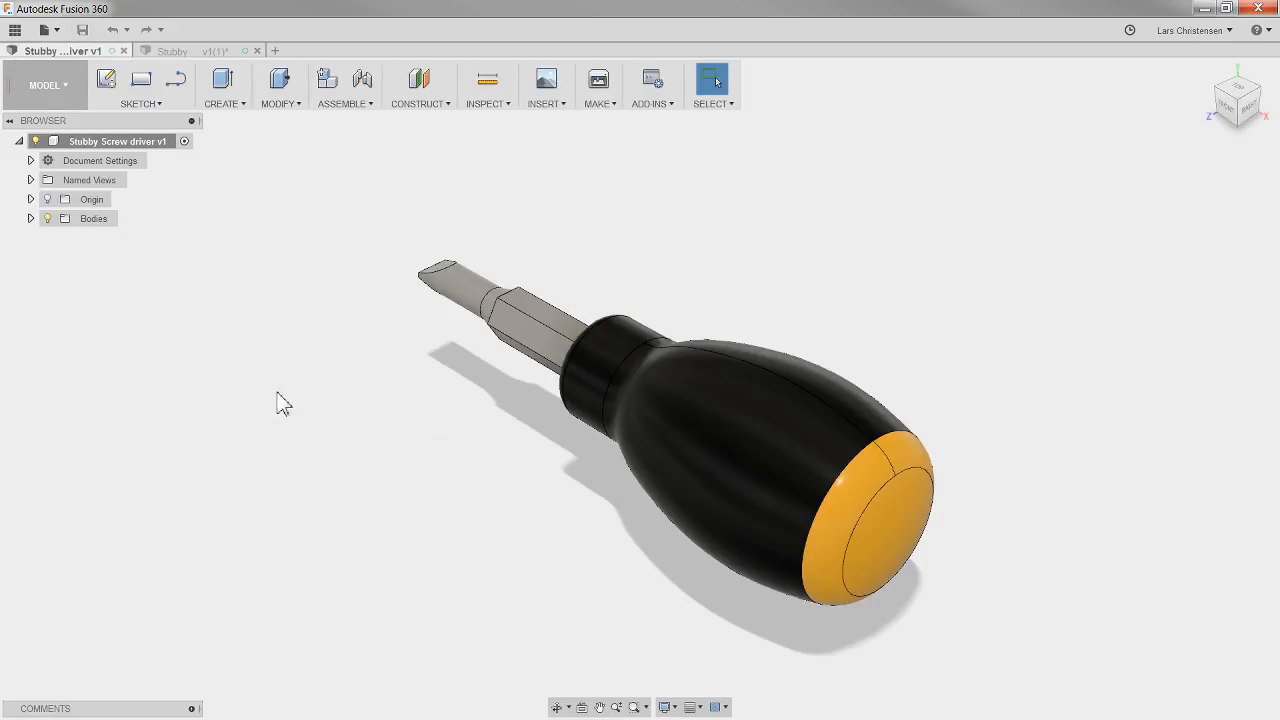
middle_click_drag(109, 703, 153, 683, "shift")
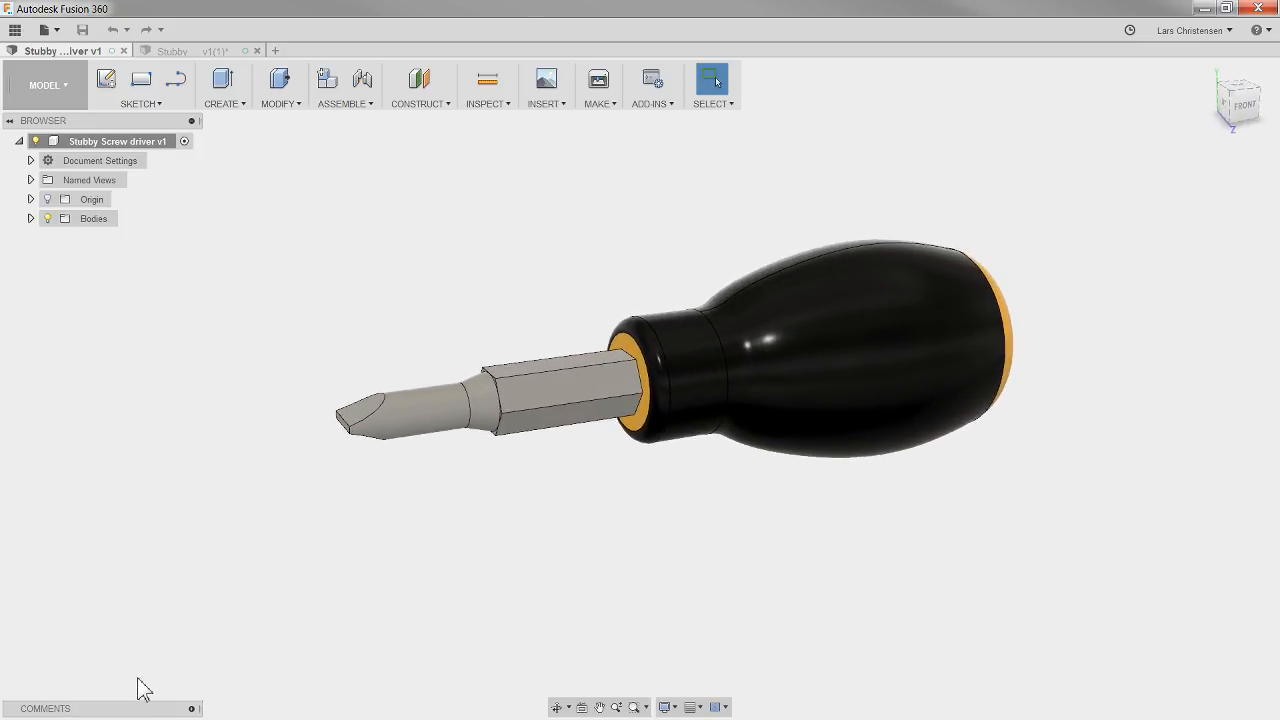
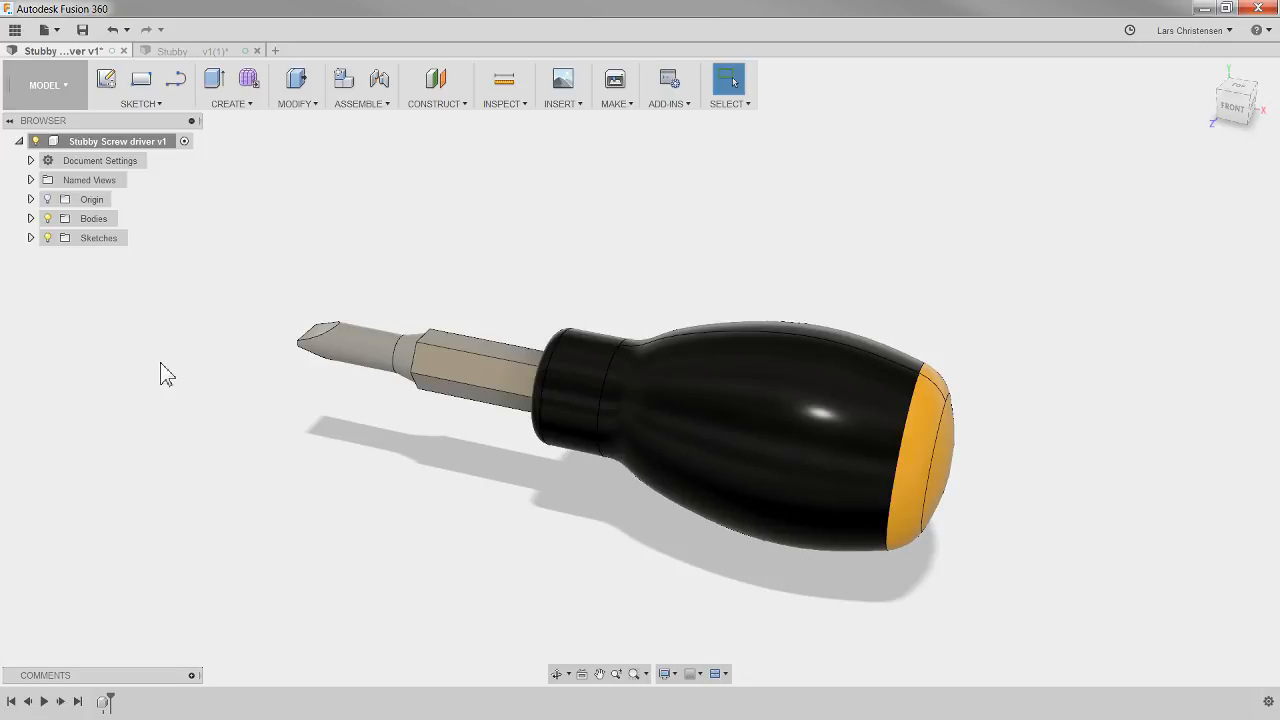
Create a component from Body1 in the Stubby Screw driver v1 design
left_click(30, 218)
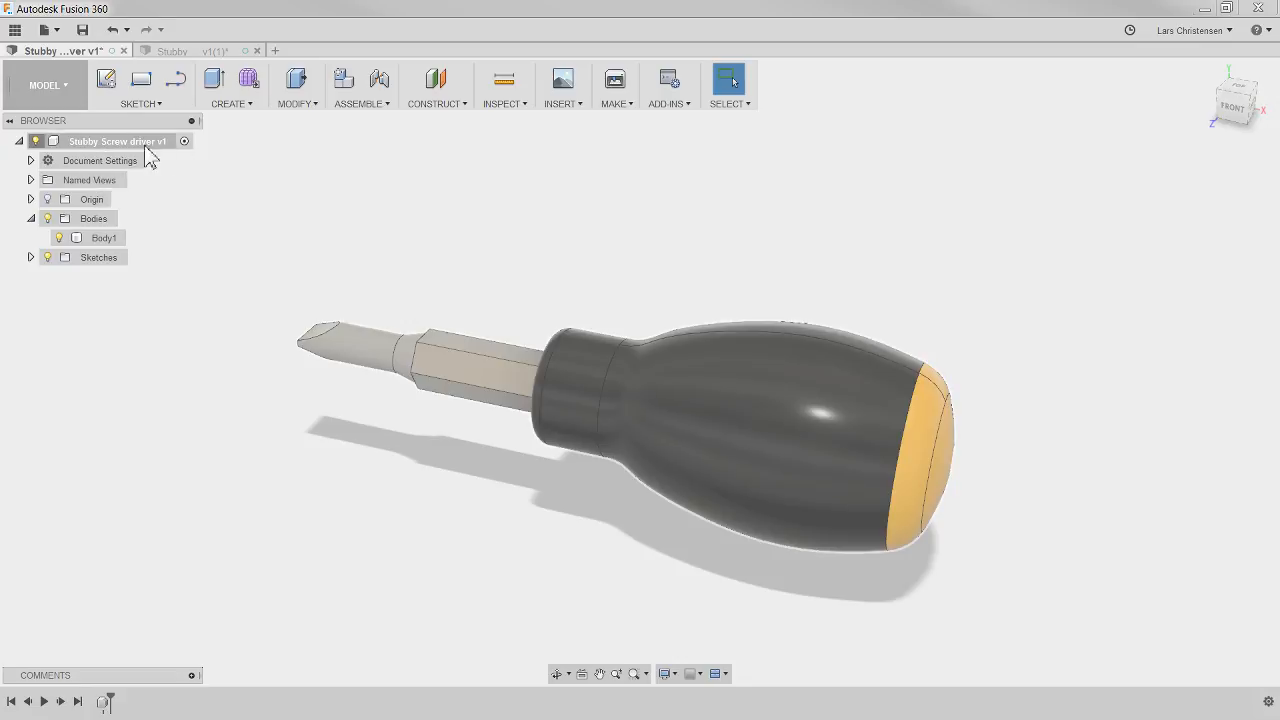
right_click(104, 238)
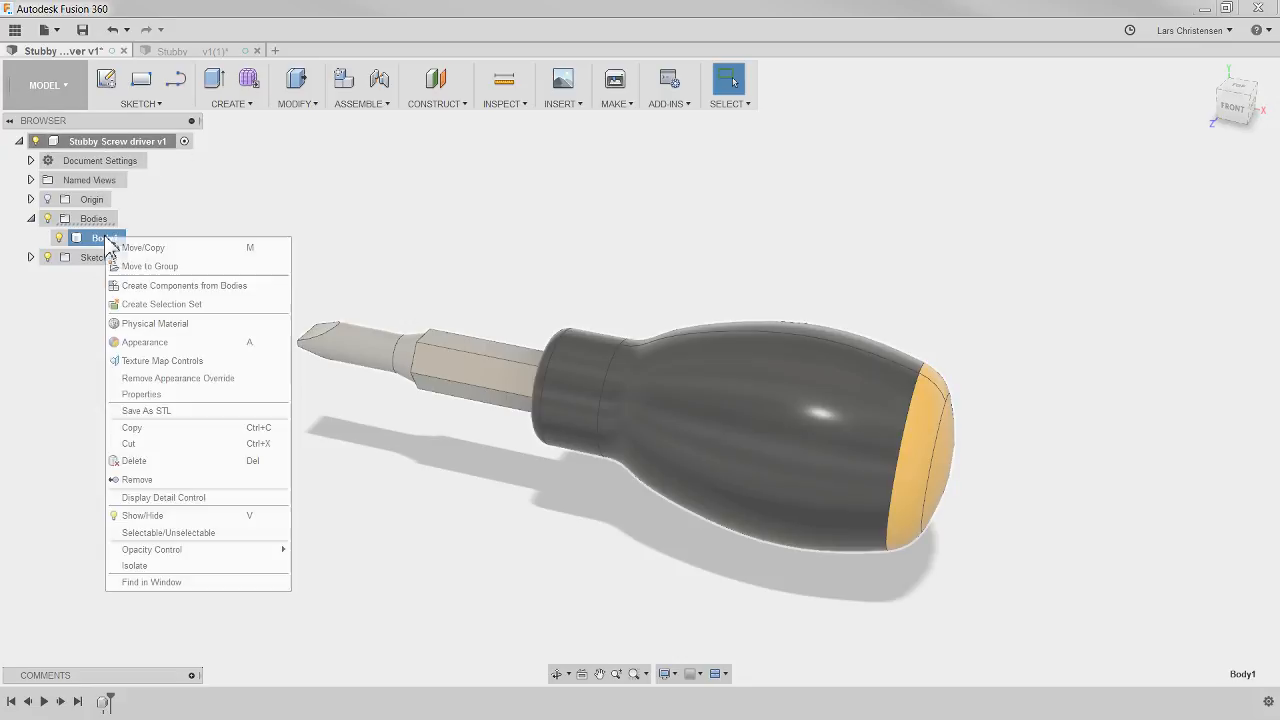
left_click(166, 288)
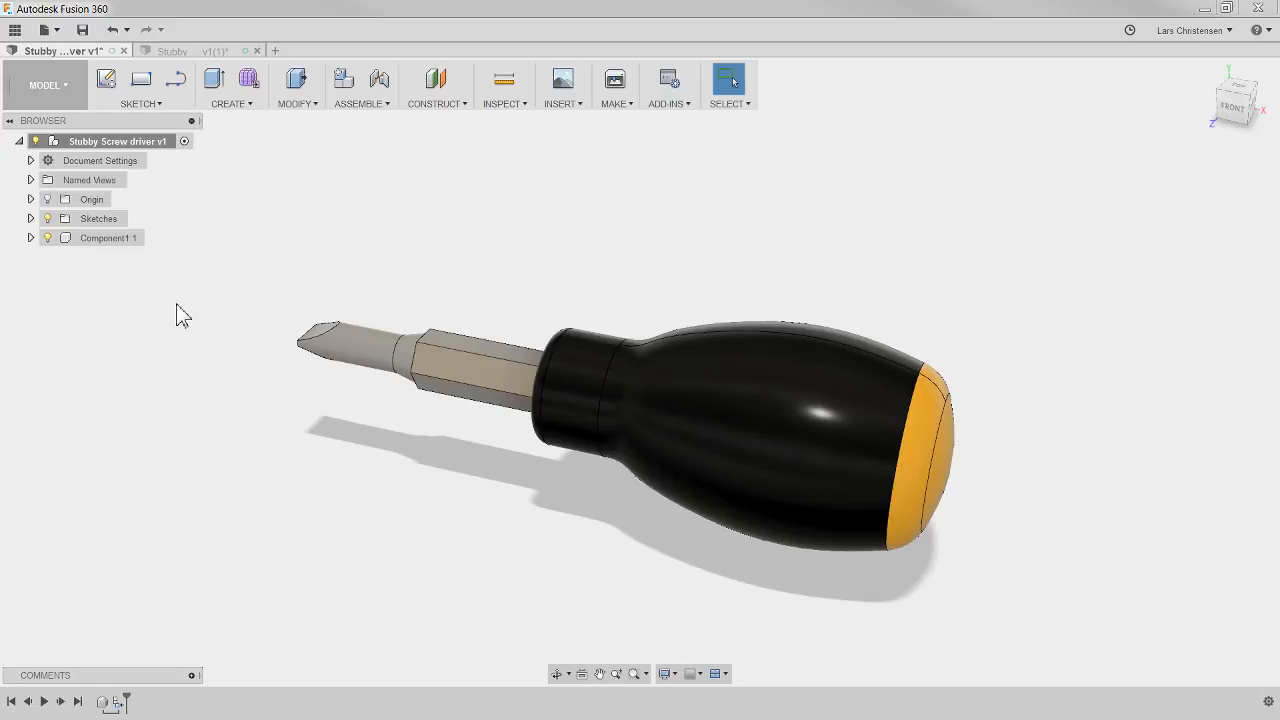
Activate the new component made from the screwdriver body and rename it Screw Driver
left_click(120, 240)
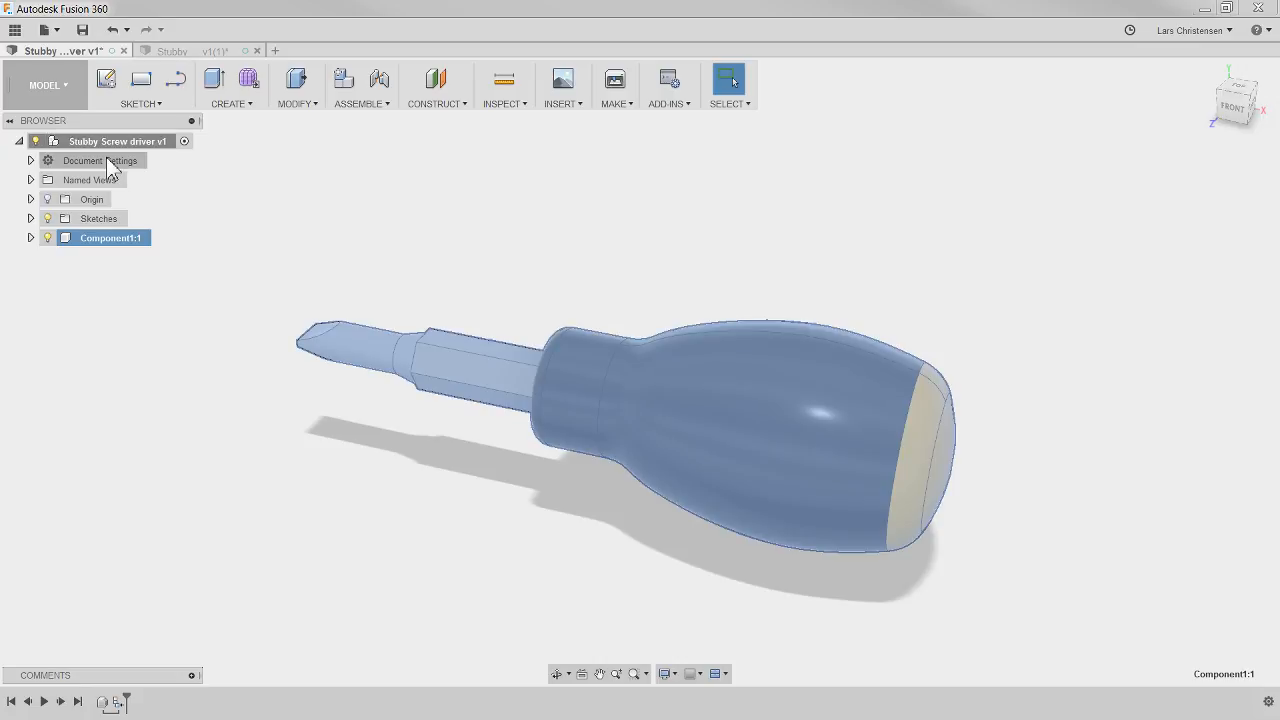
double_click(118, 240)
left_click(184, 336)
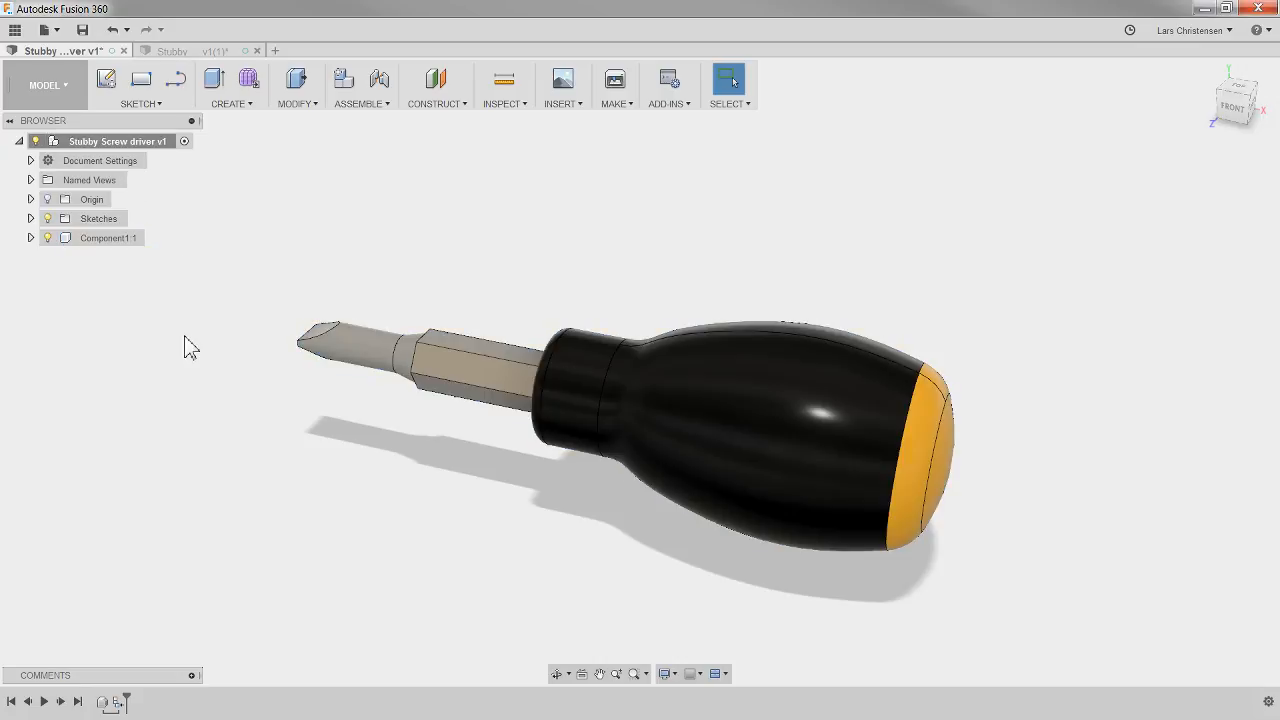
left_click(151, 242)
left_click(153, 239)
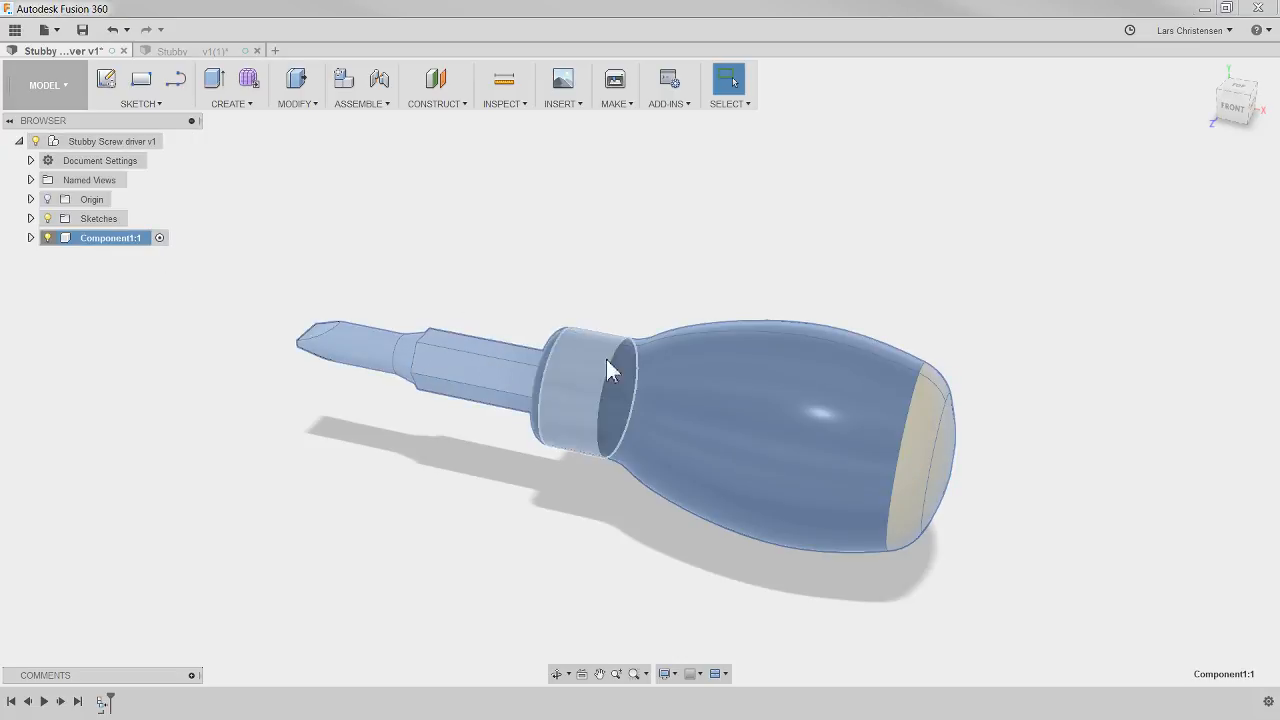
left_click(116, 241)
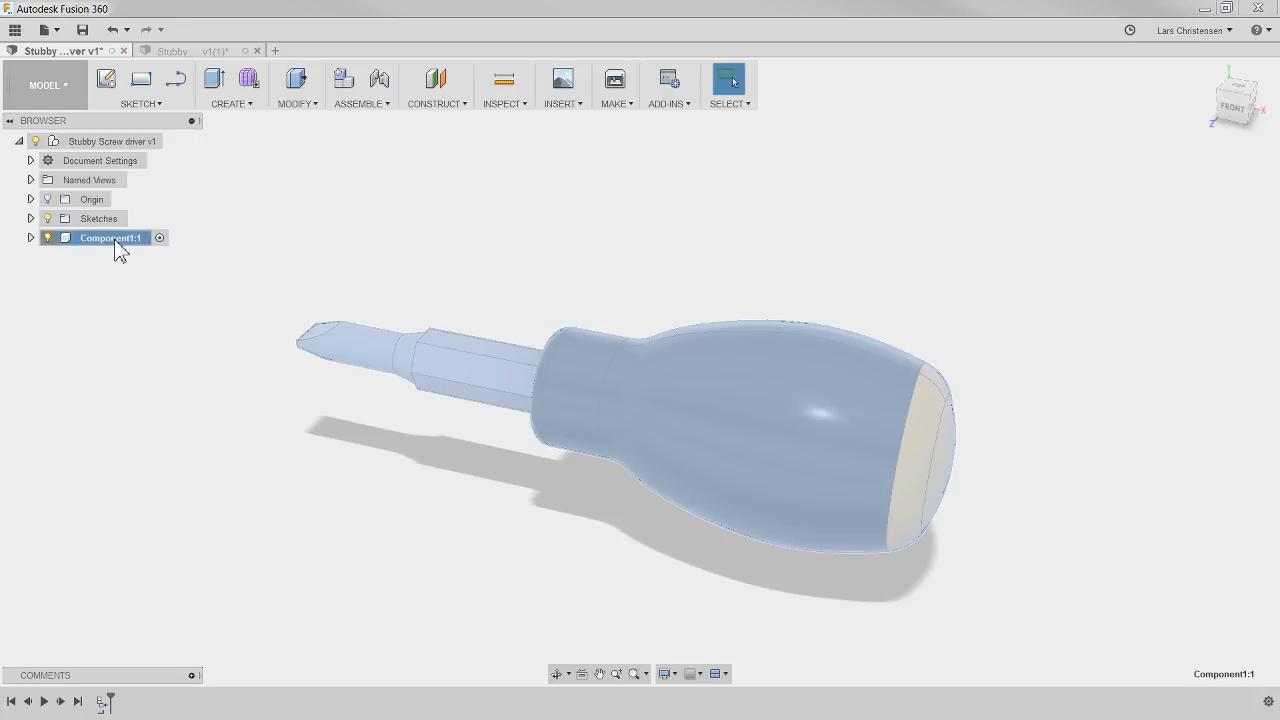
double_click(108, 238)
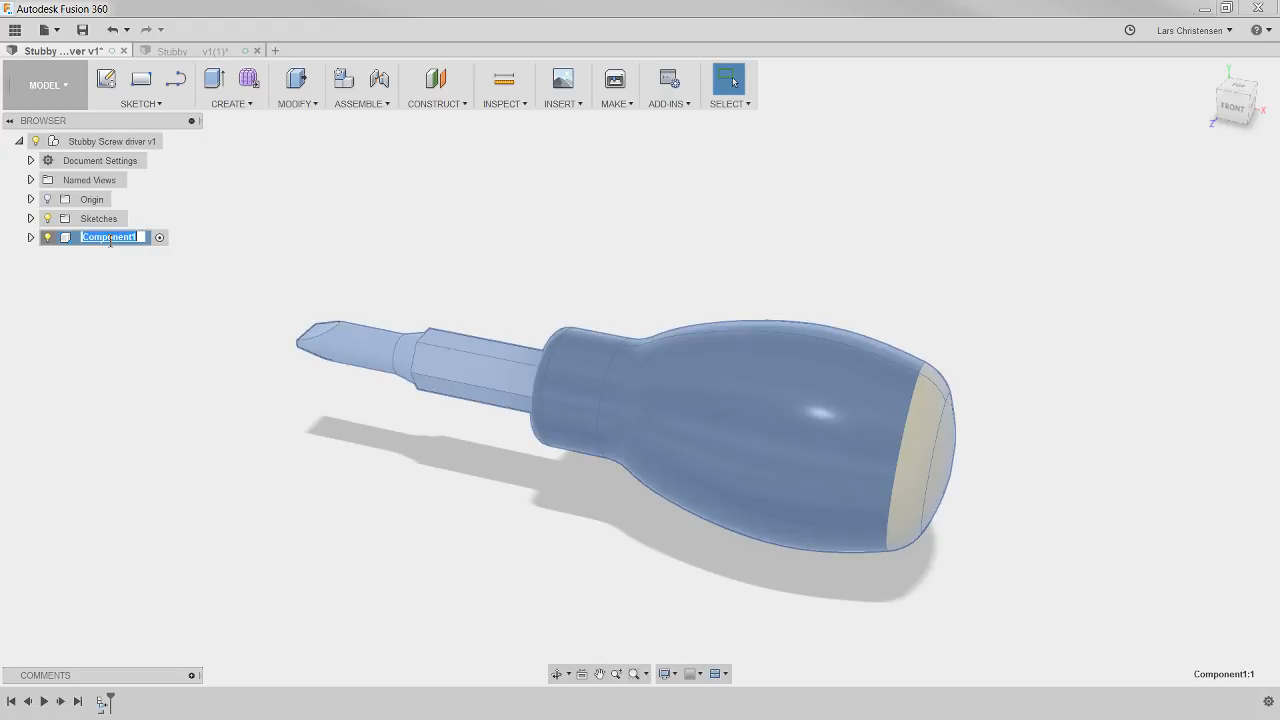
type("Screw Driver")
key("Return")
left_click(140, 144)
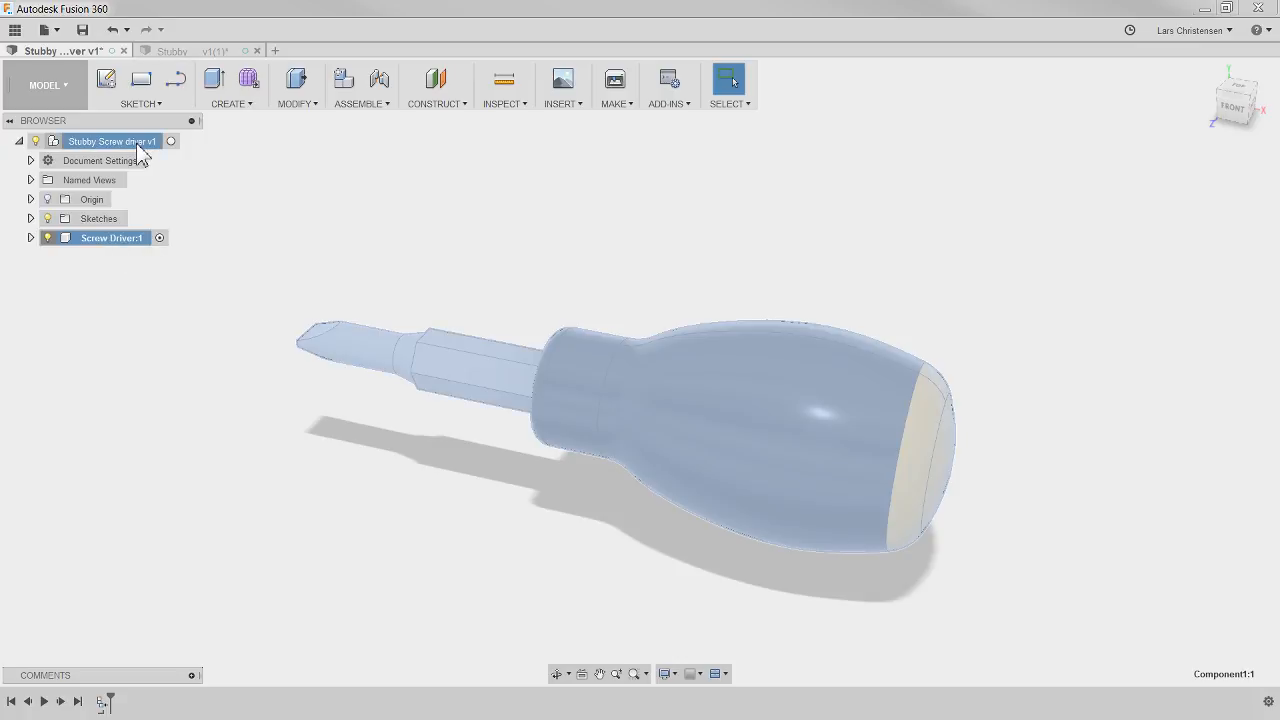
right_click(140, 147)
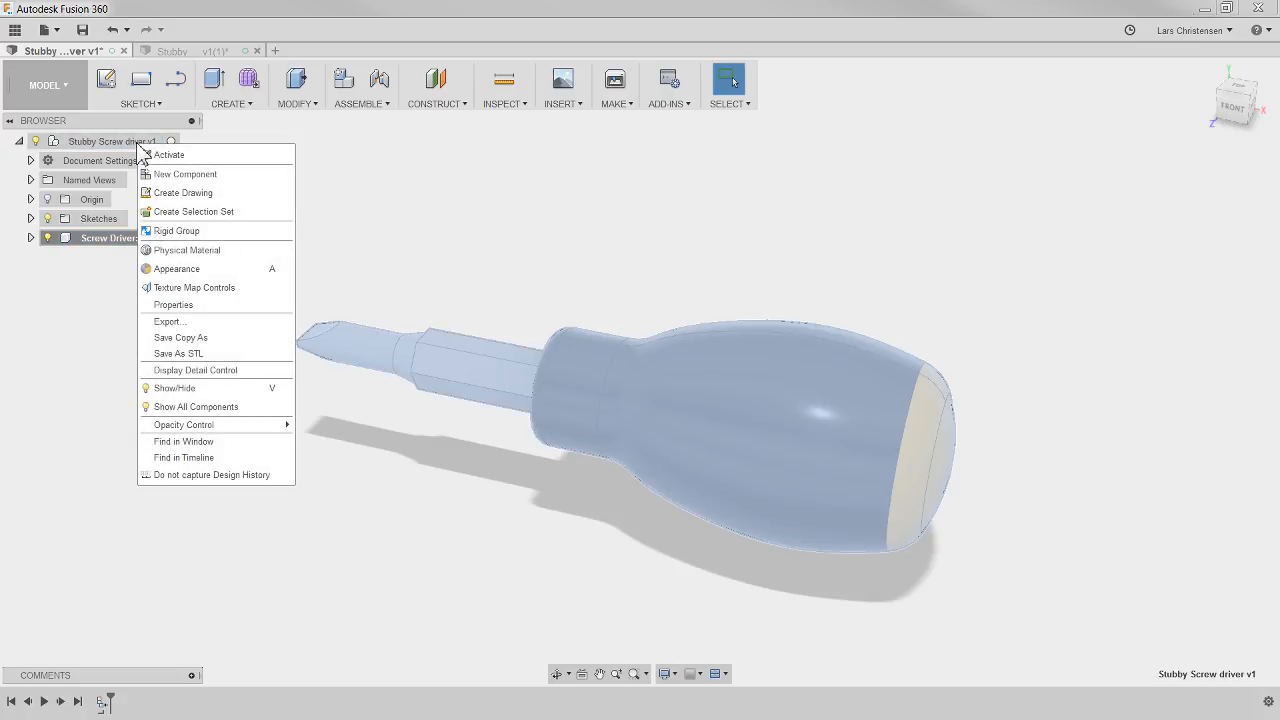
left_click(72, 378)
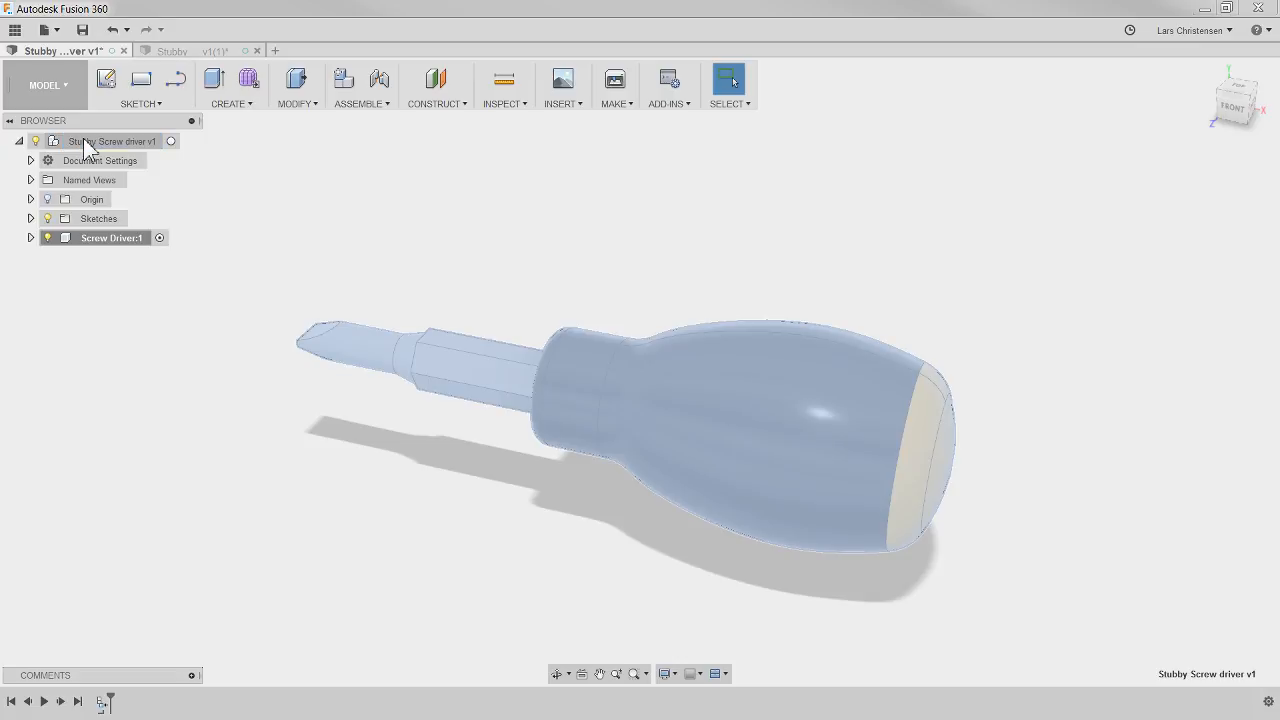
right_click(88, 148)
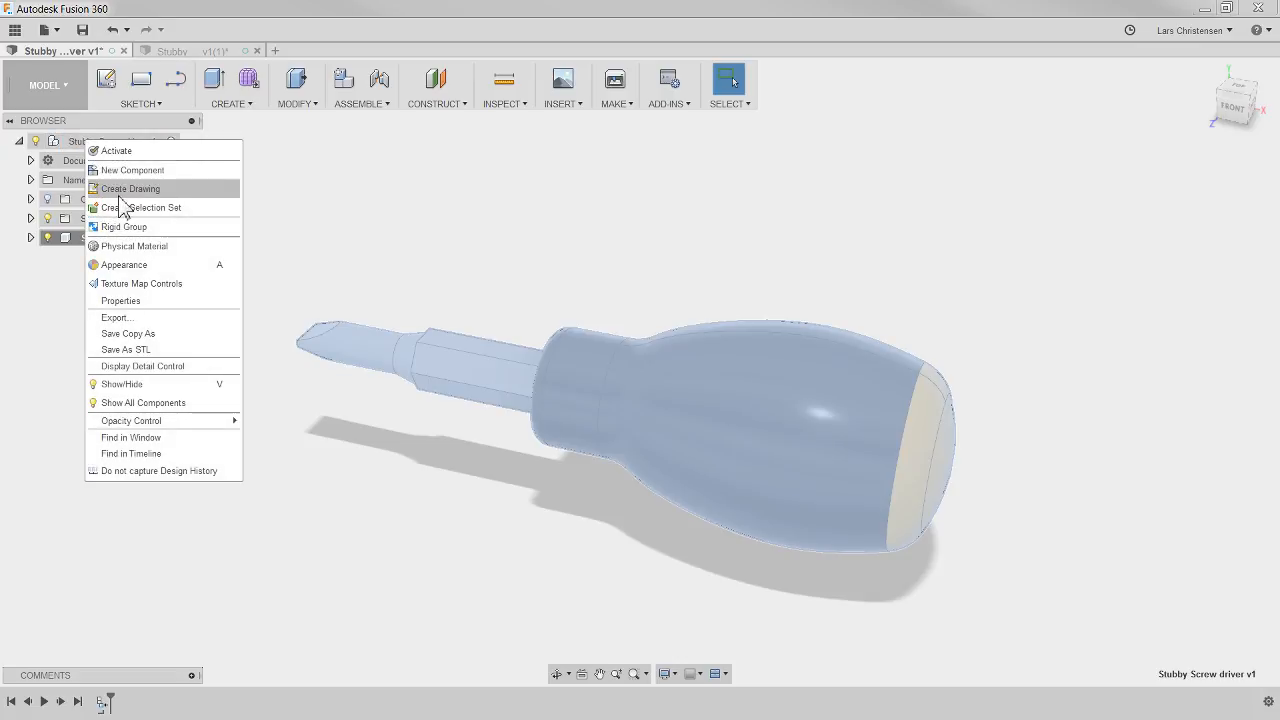
left_click(140, 545)
Rename the saved Stubby Screw driver design in the LiveStream project to Stubby Screw driver Assembly
left_click(16, 29)
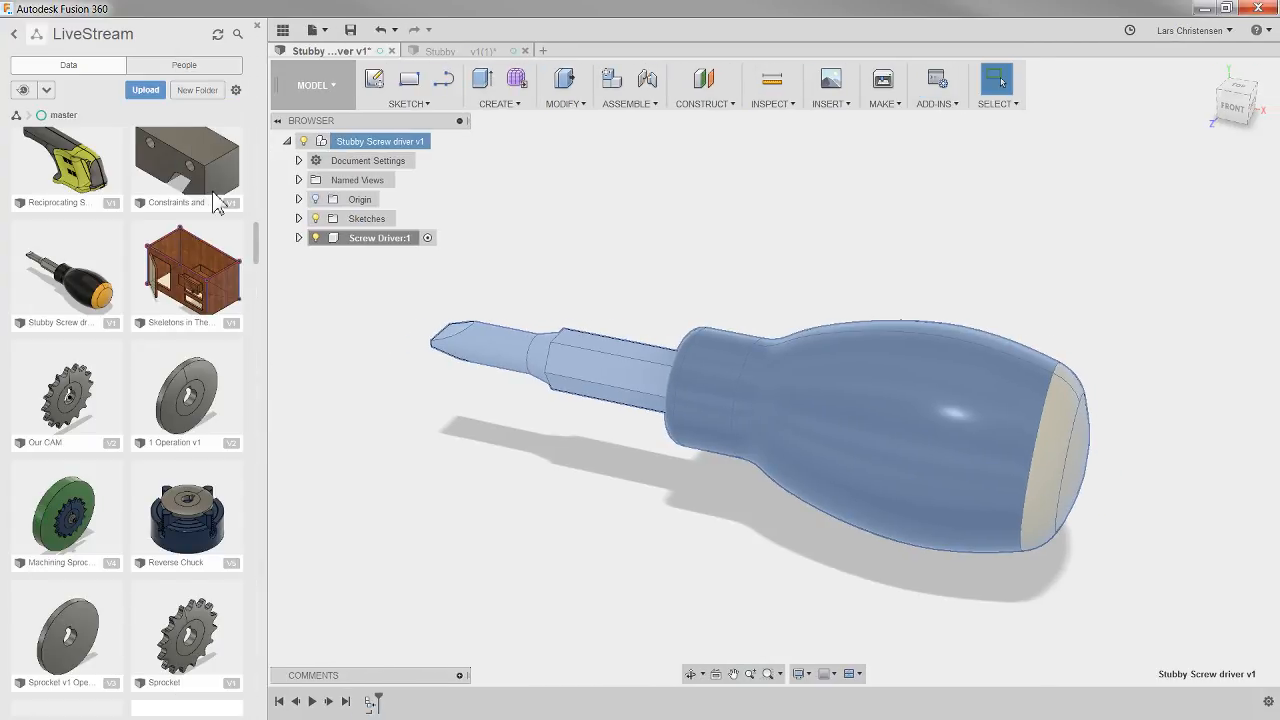
left_click_drag(256, 240, 270, 178)
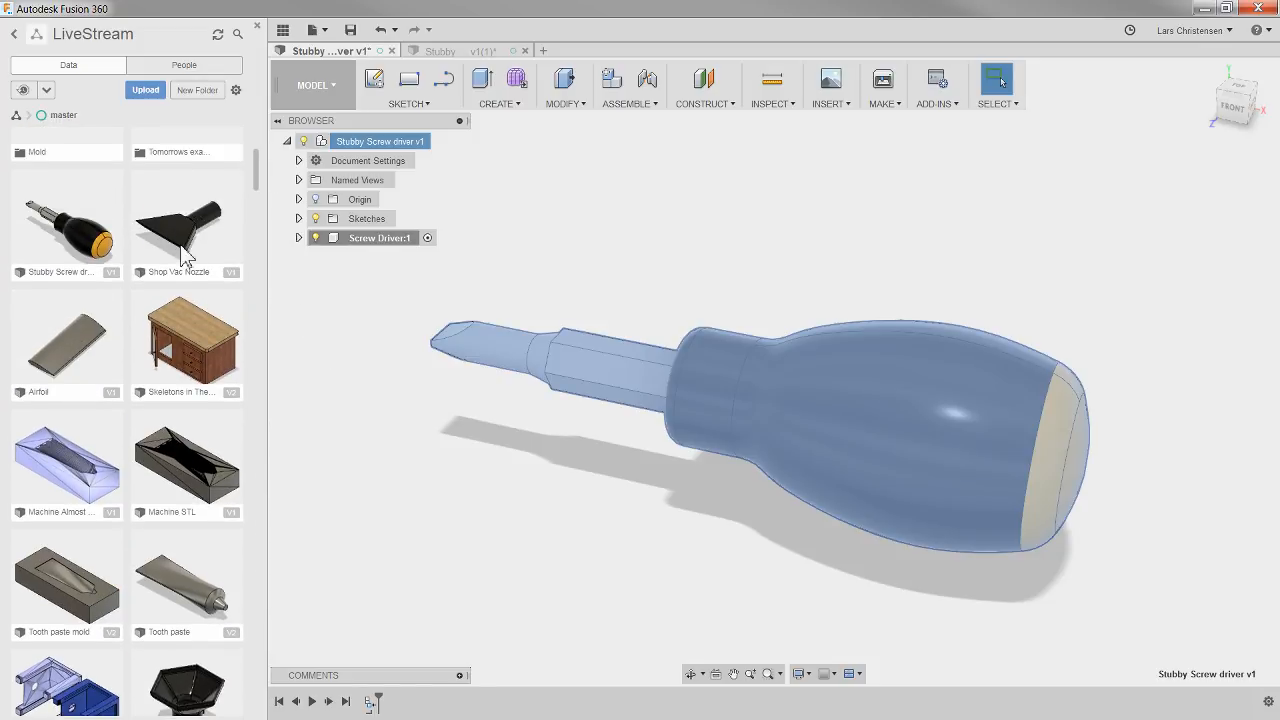
right_click(91, 234)
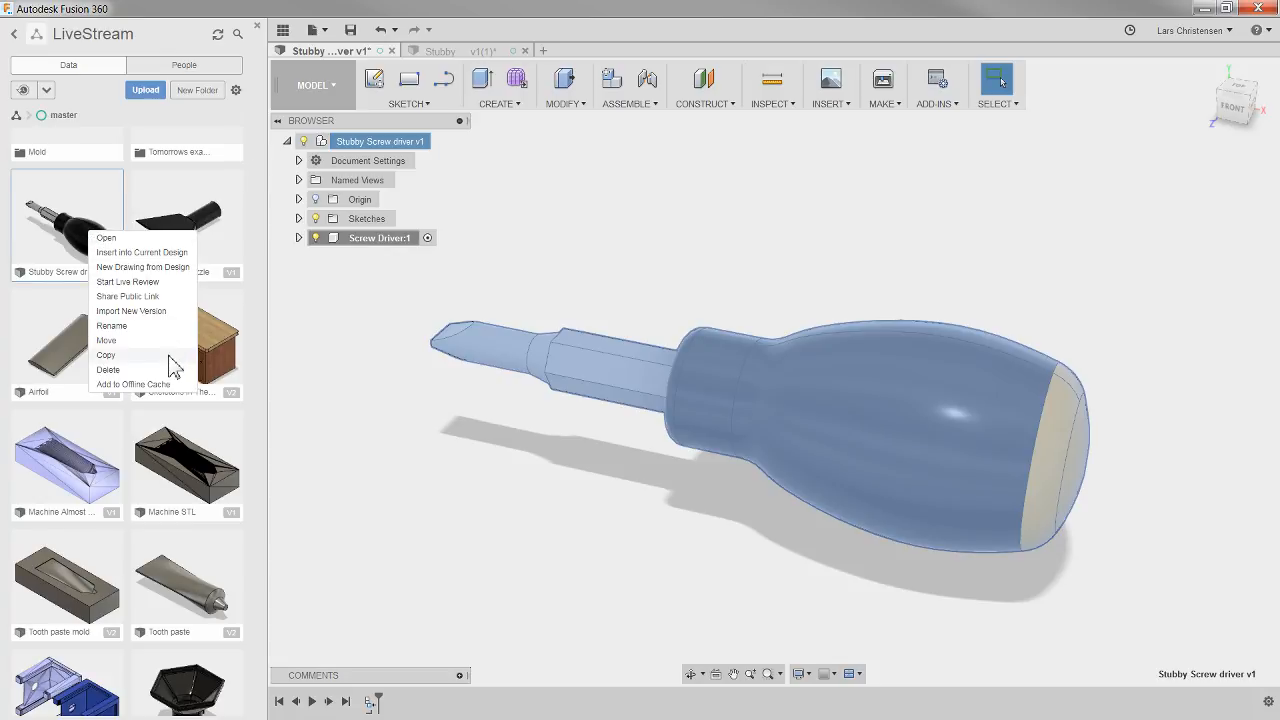
left_click(143, 327)
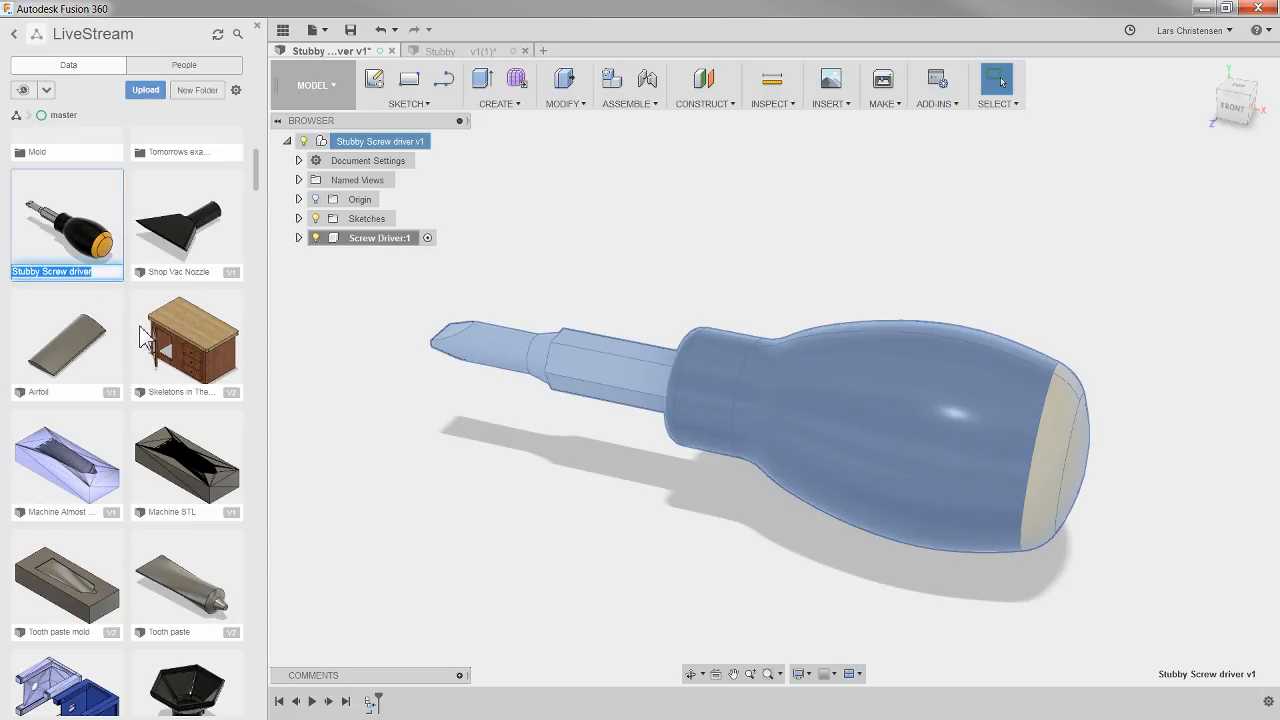
key("End")
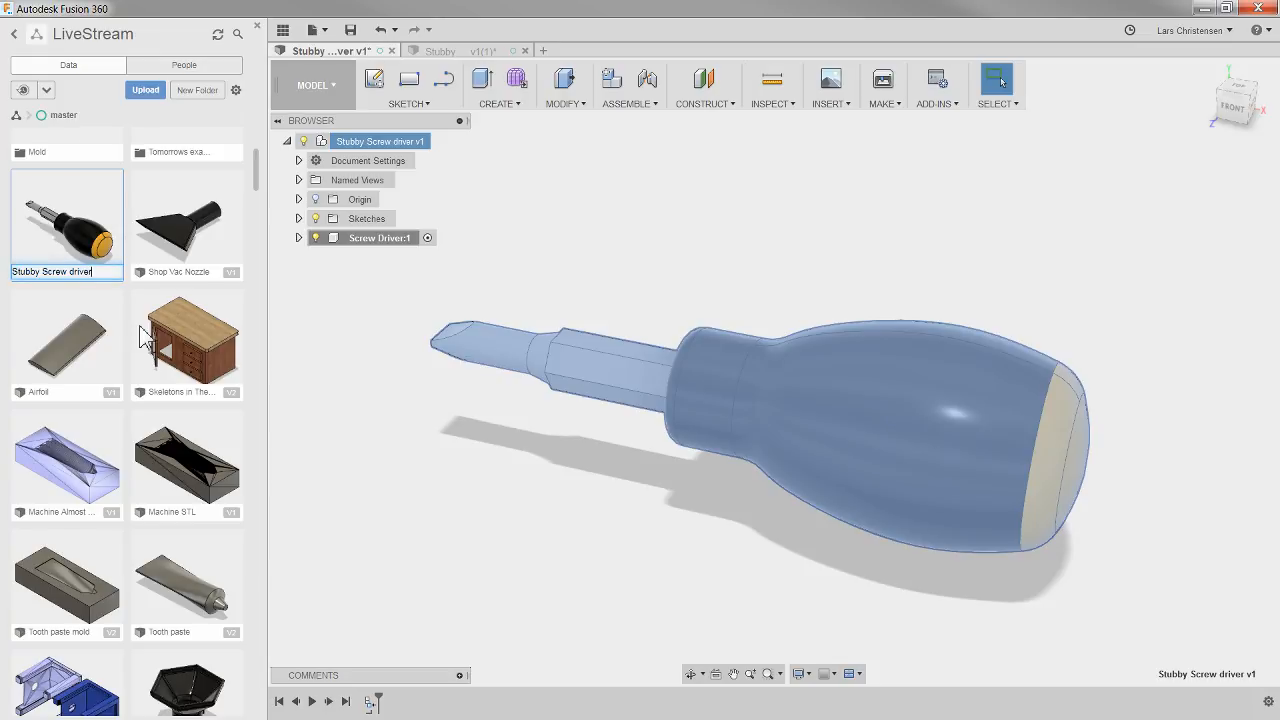
type("Assembly")
key("Return")
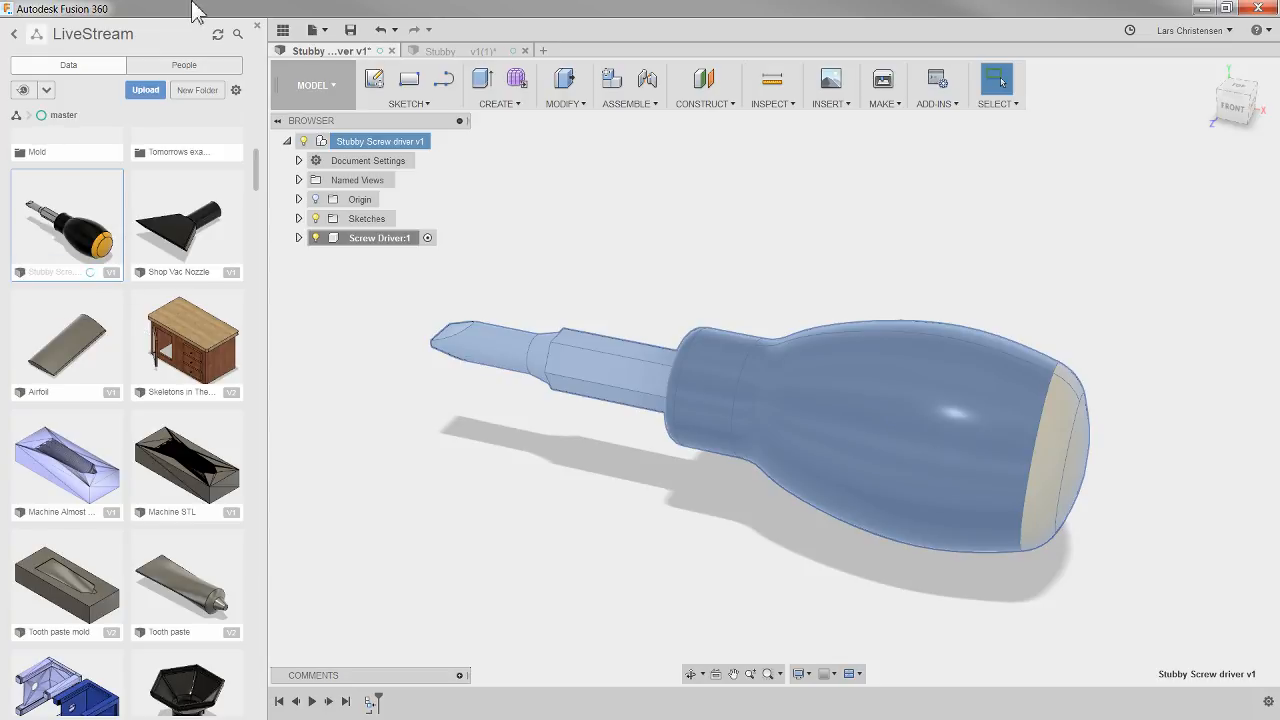
left_click(284, 30)
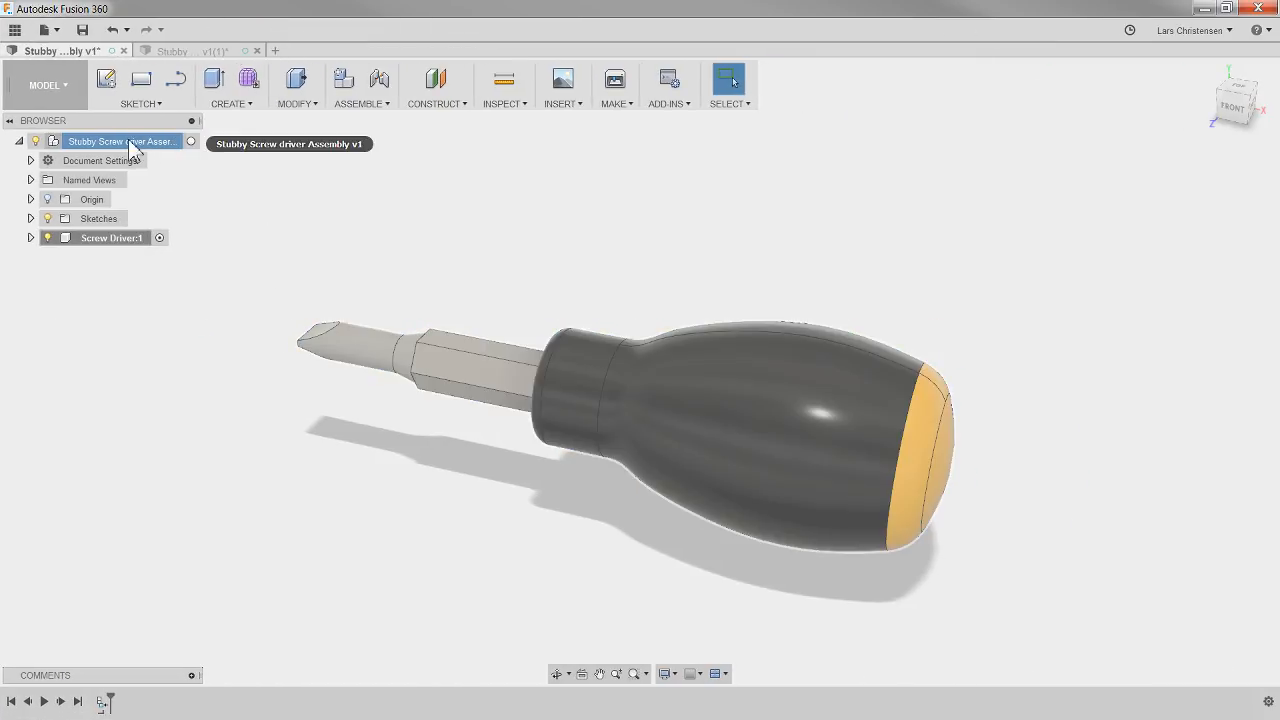
Check which bodies the Screw Driver component contains, then activate the top-level Stubby Screw driver Assembly
left_click(30, 238)
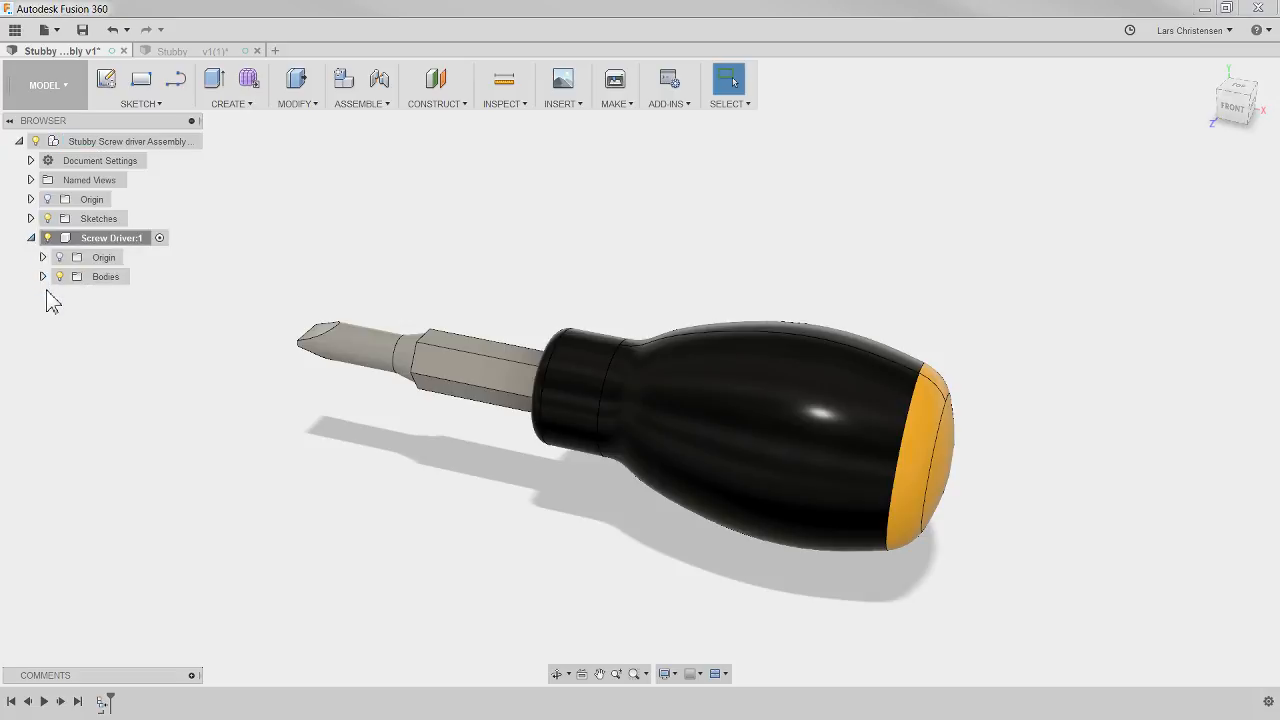
left_click(42, 277)
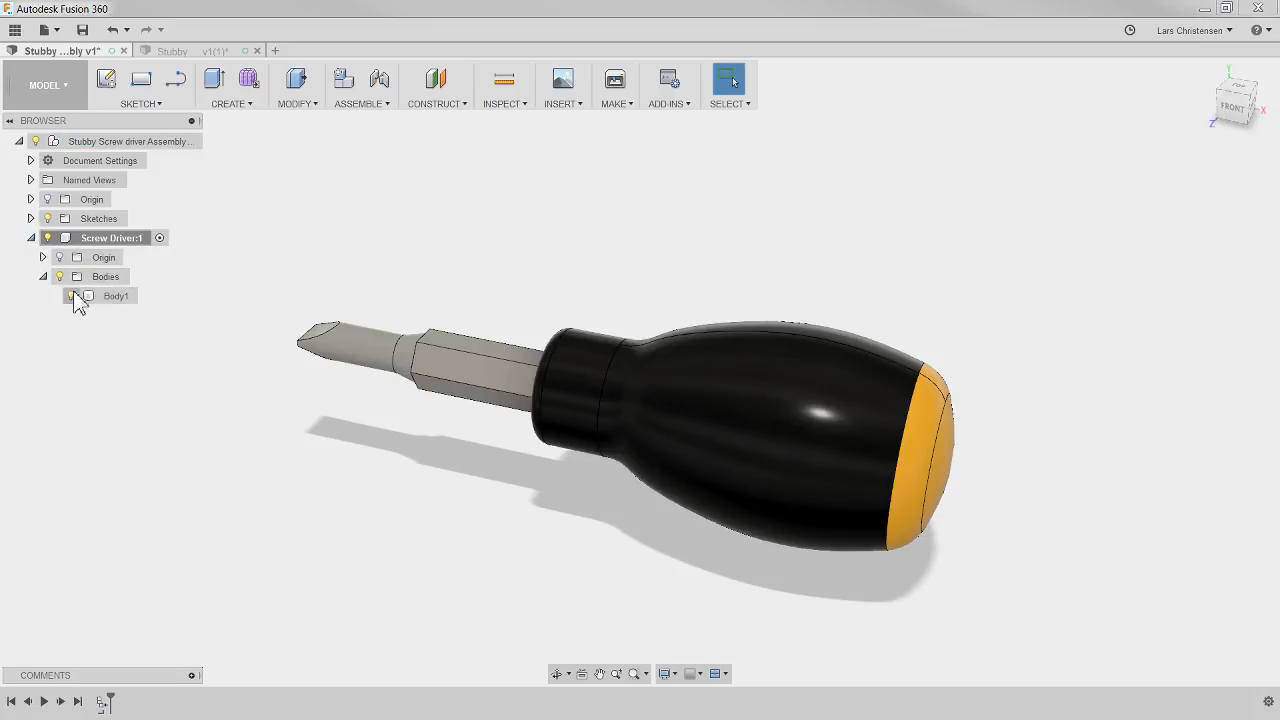
left_click(191, 141)
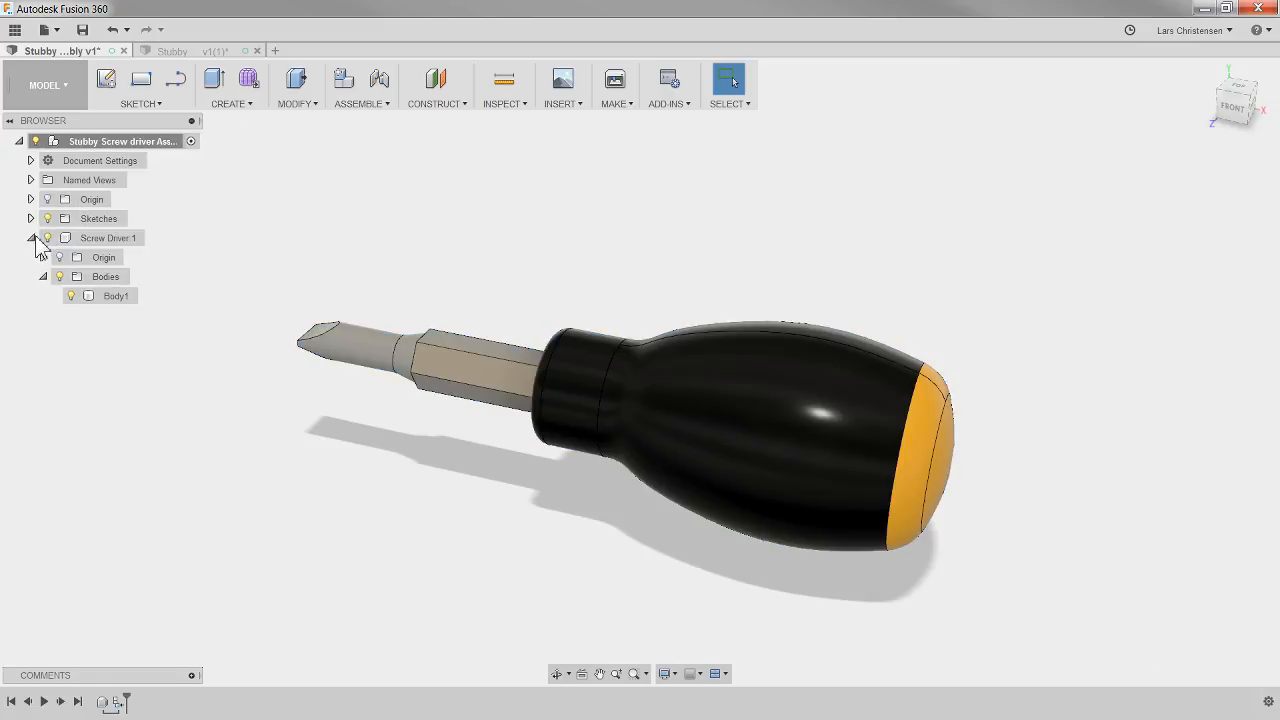
left_click(31, 239)
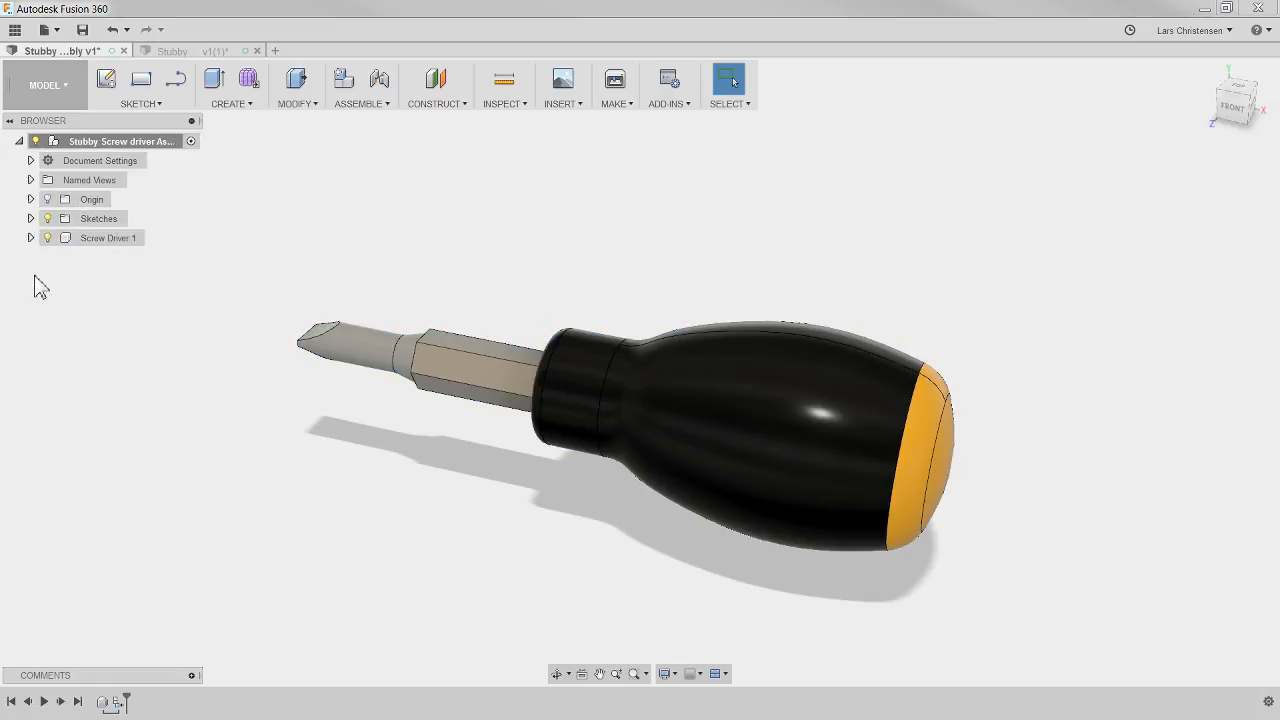
Create a new component under the top-level assembly and name it Box
right_click(103, 149)
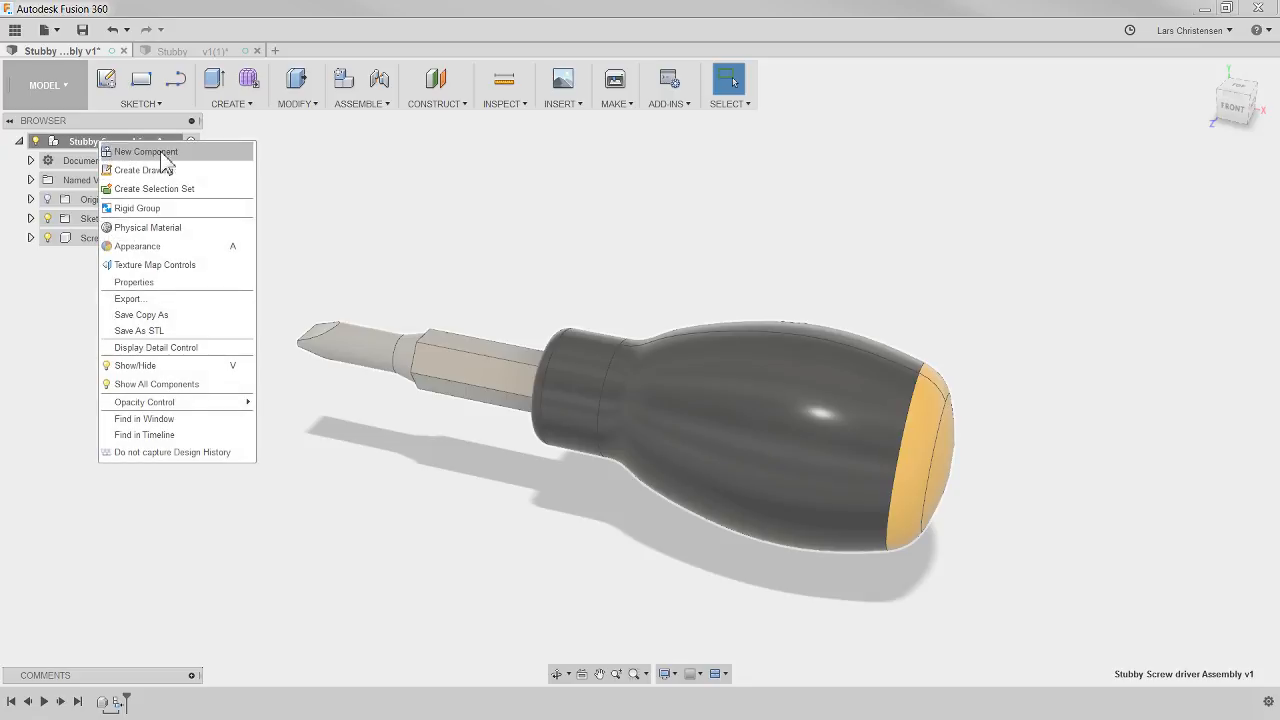
left_click(150, 154)
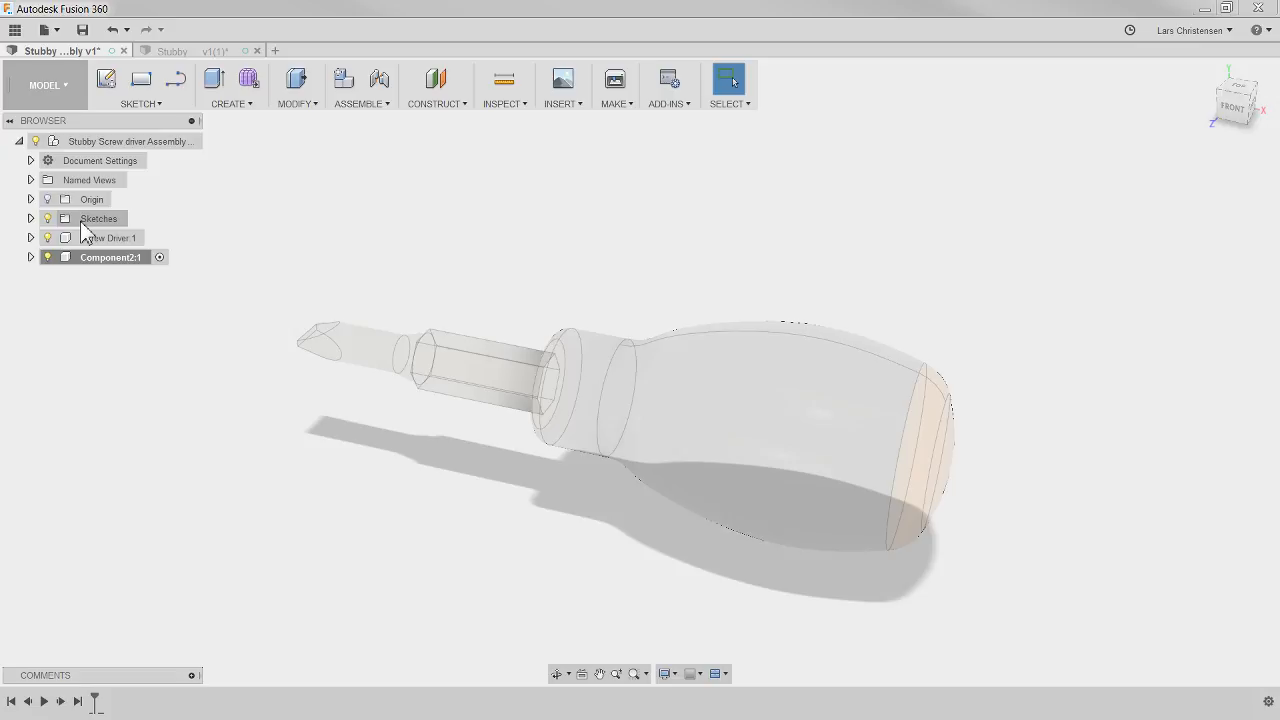
left_click(108, 262)
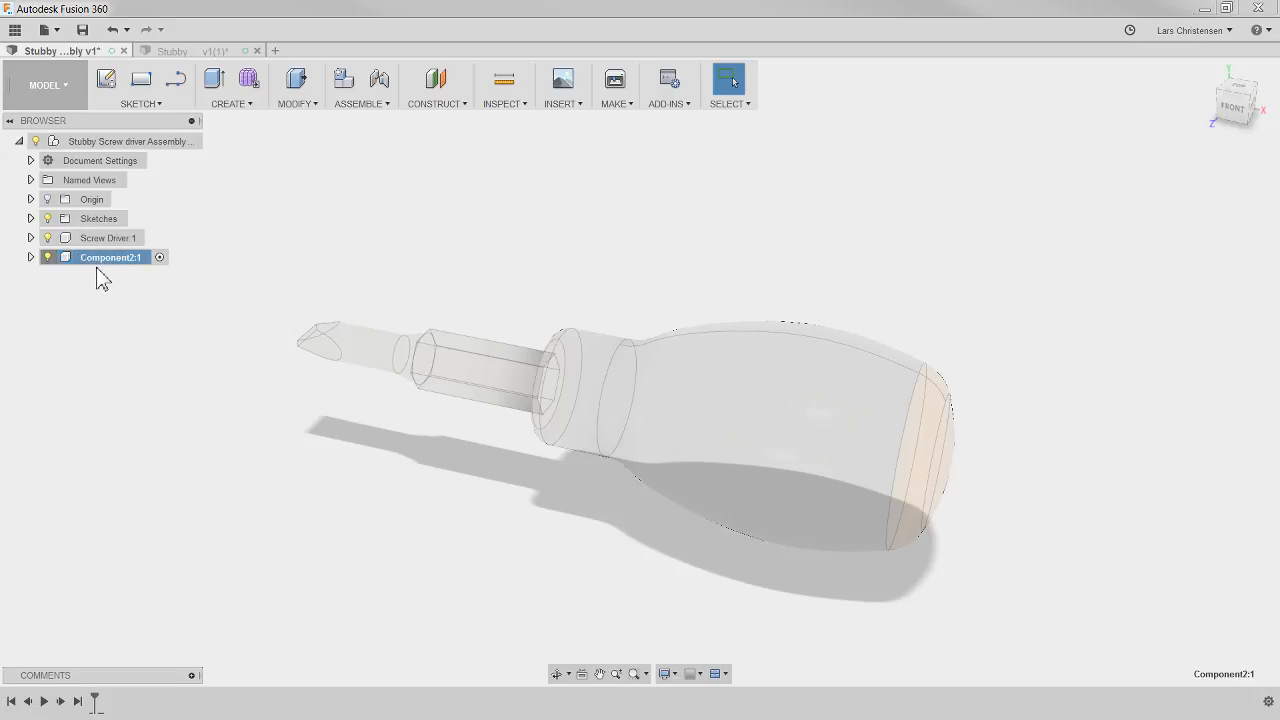
double_click(104, 260)
type("Box")
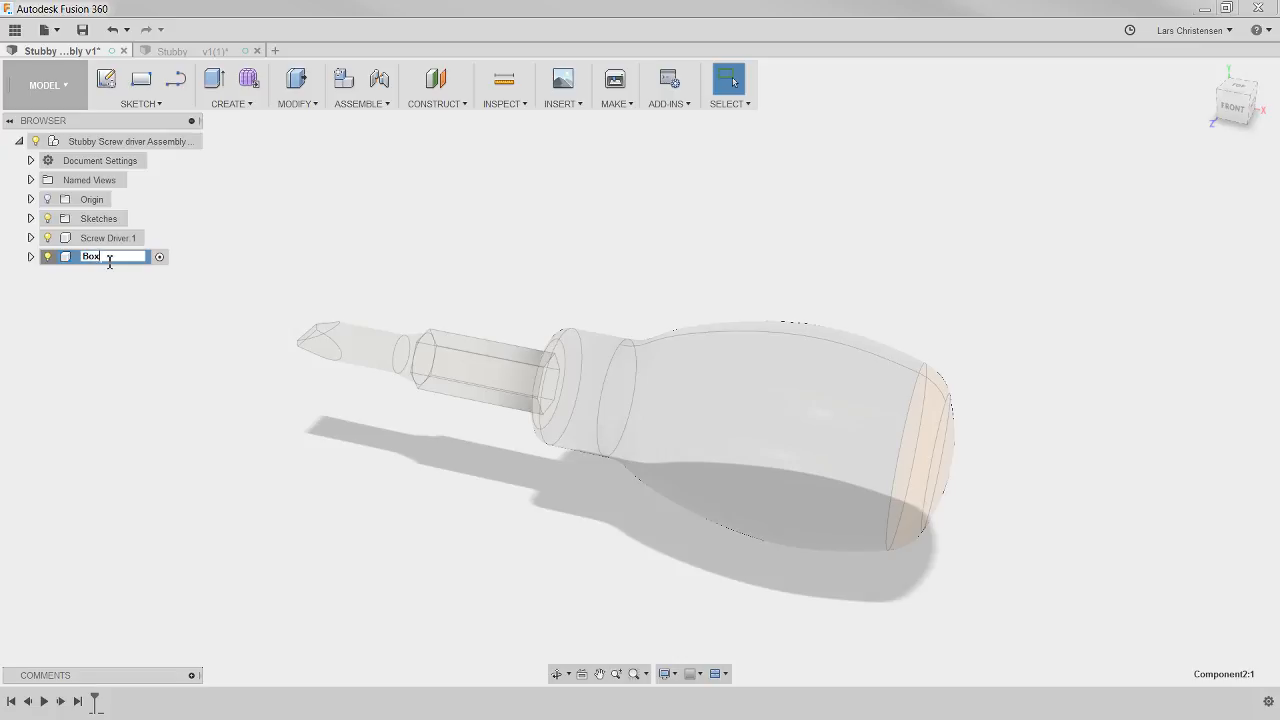
key("Return")
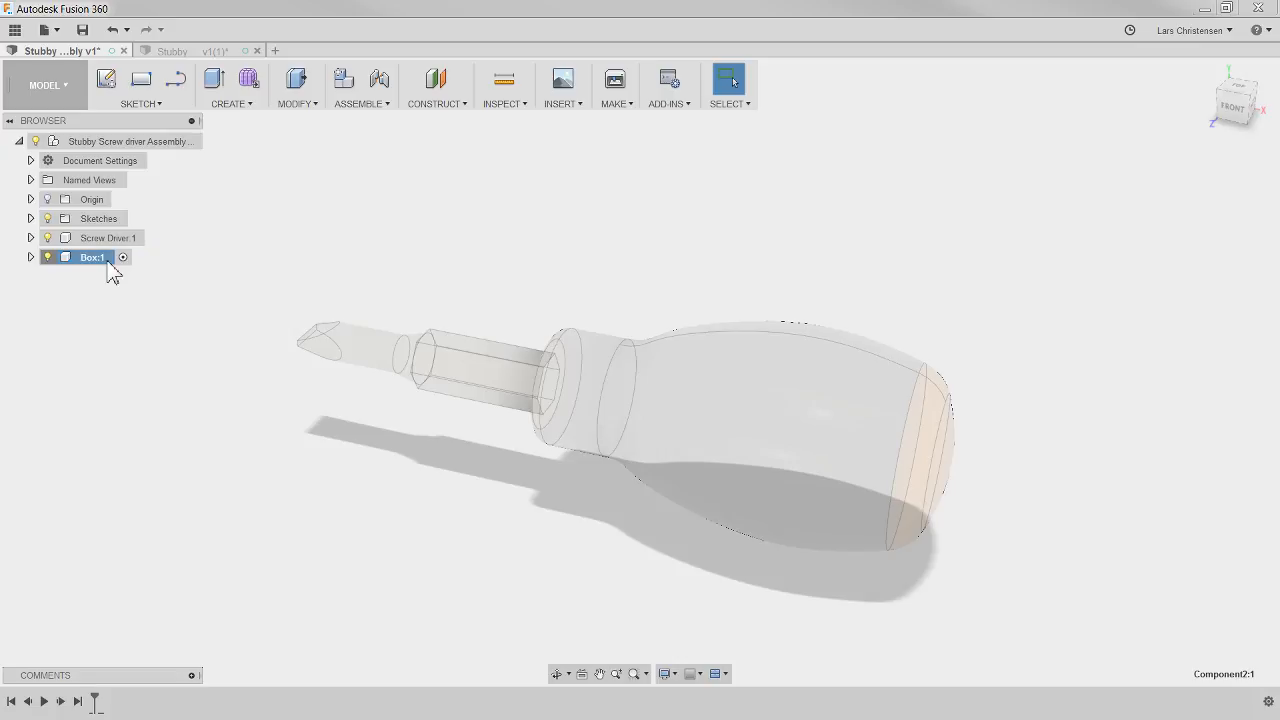
left_click(254, 365)
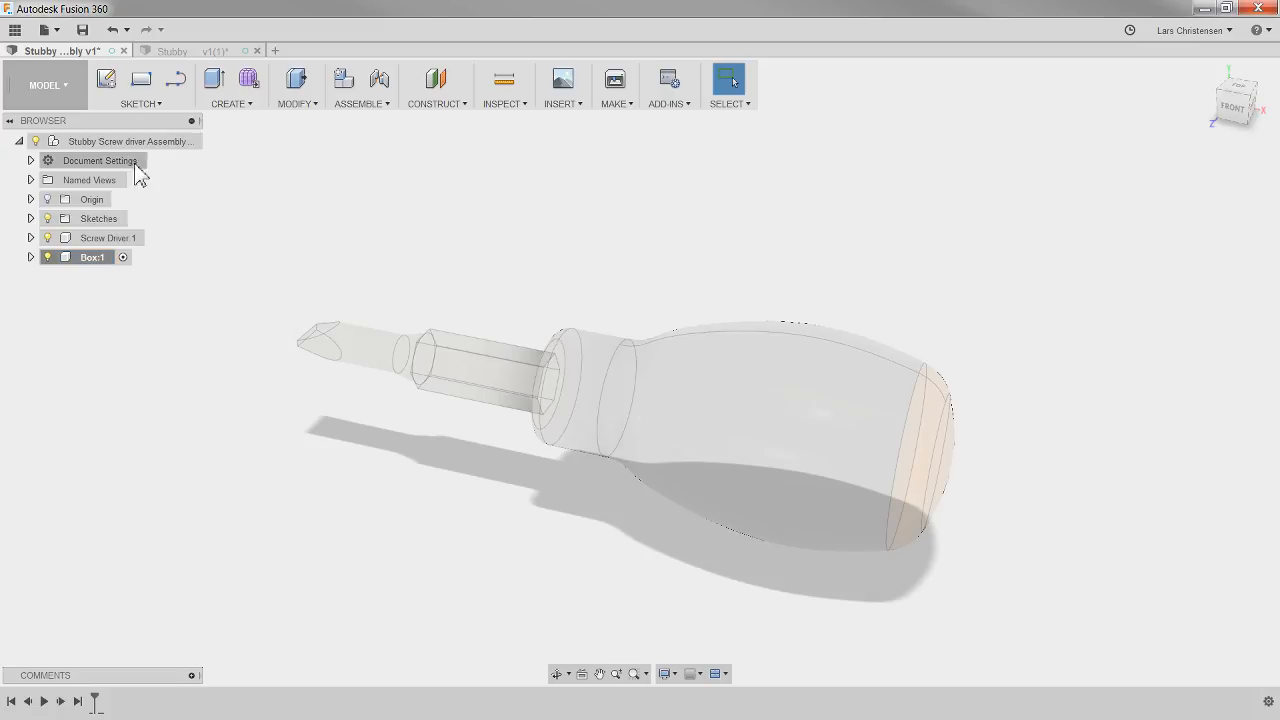
Start a sketch on the horizontal origin plane in the Box component and draw a rectangle about 64 mm high around the whole screwdriver
left_click(105, 80)
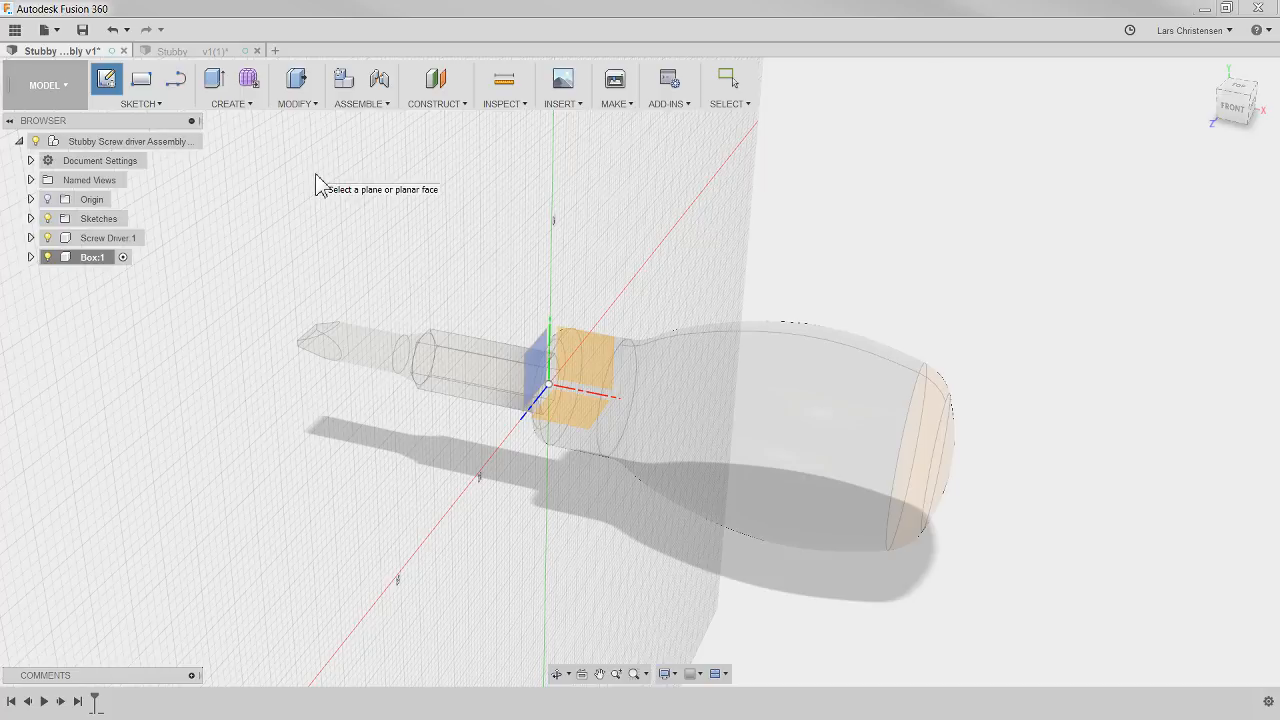
left_click(567, 409)
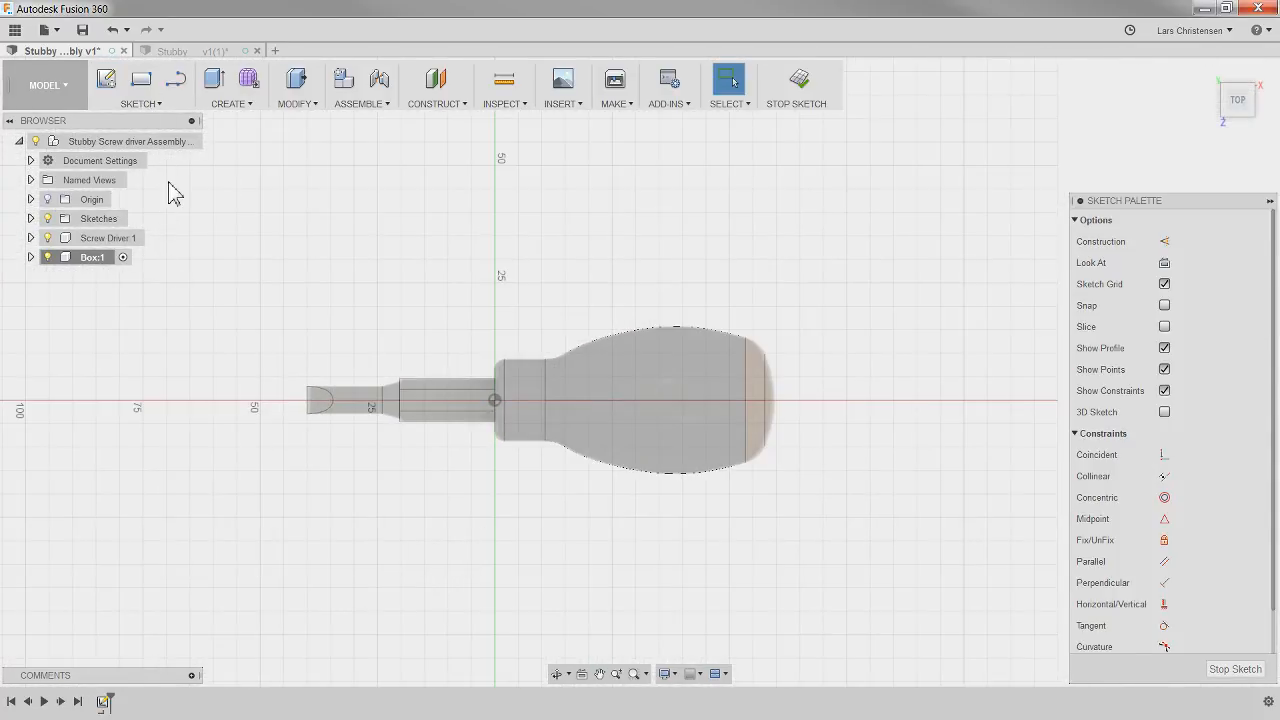
left_click(141, 86)
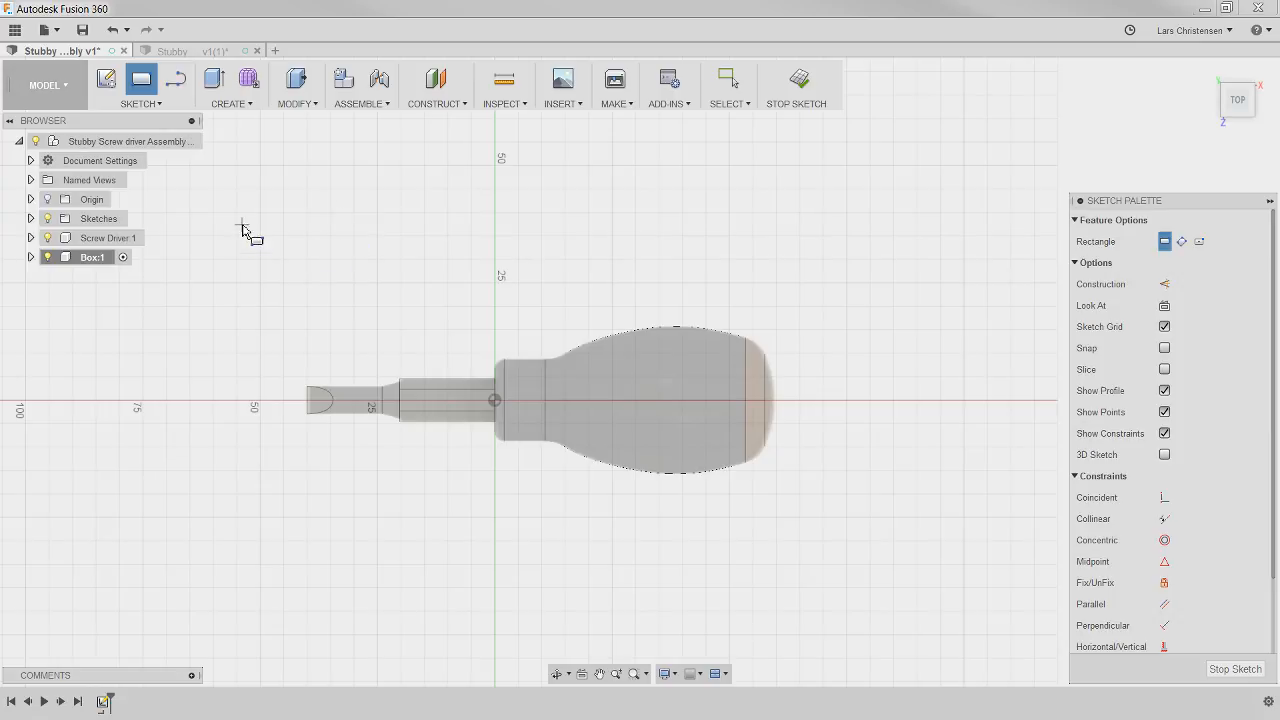
left_click(268, 258)
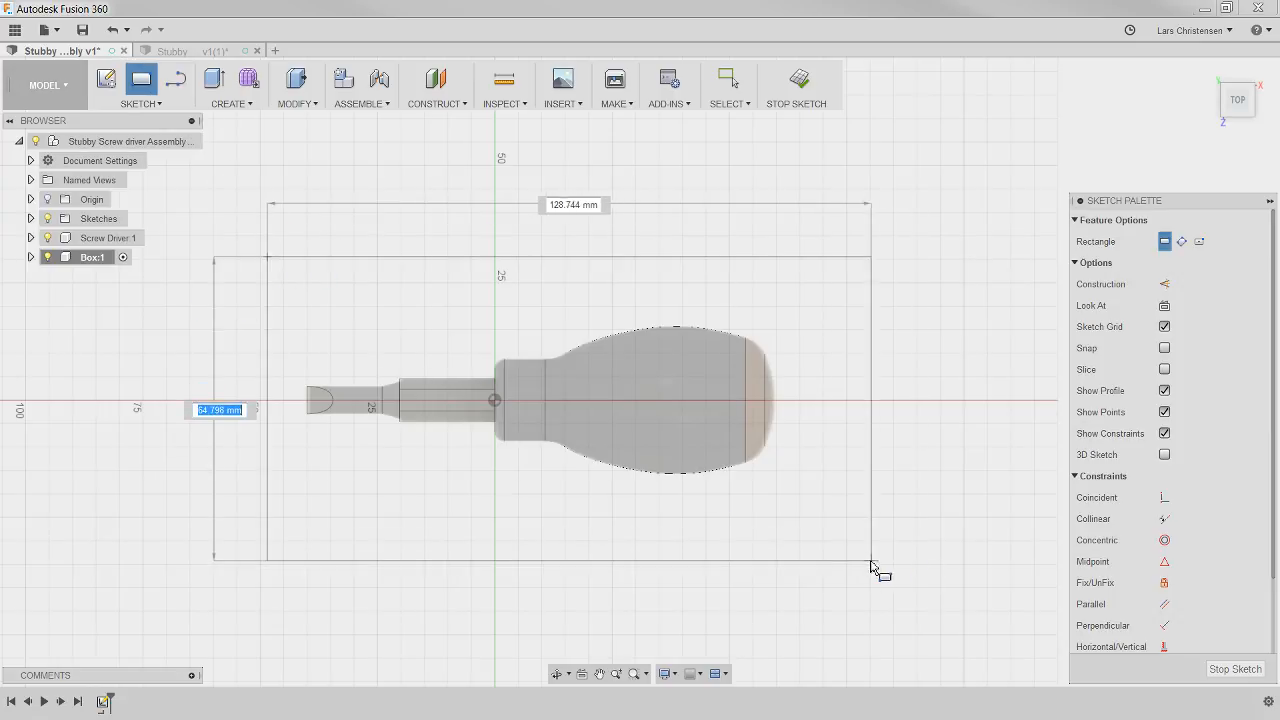
left_click(848, 557)
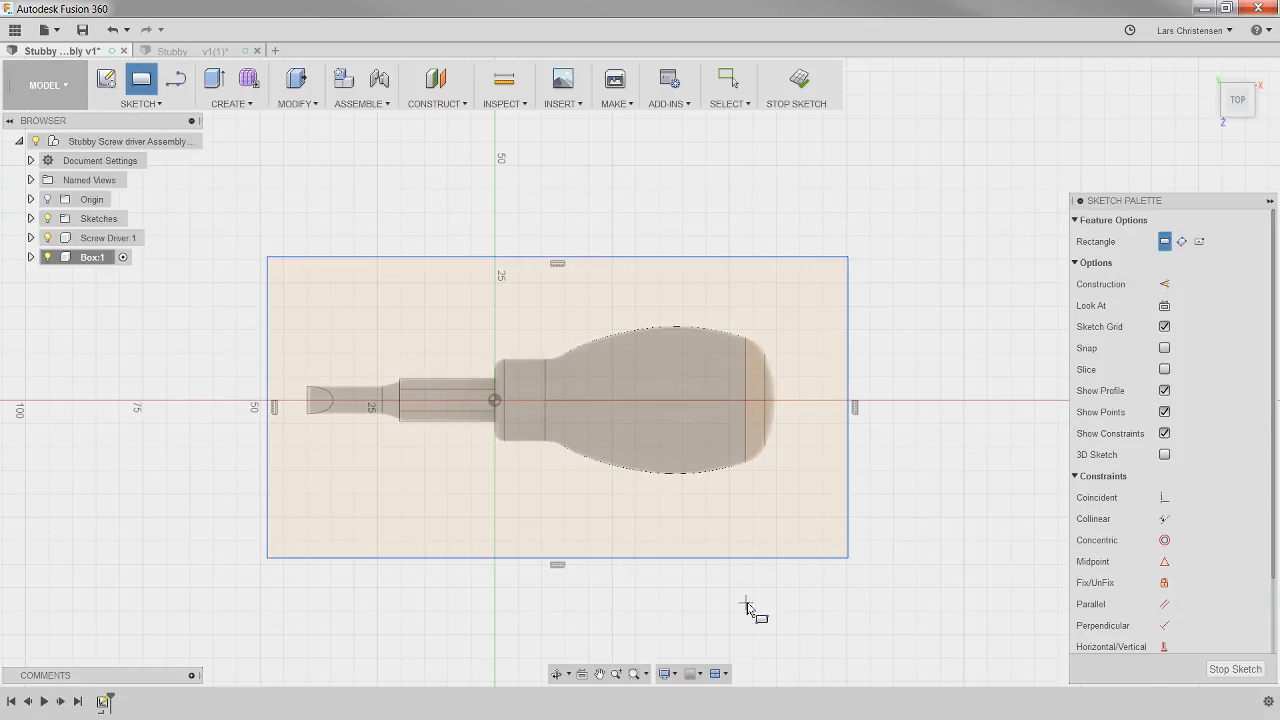
Dimension the rectangle around the screwdriver to 120 mm long and 60 mm high
key("d")
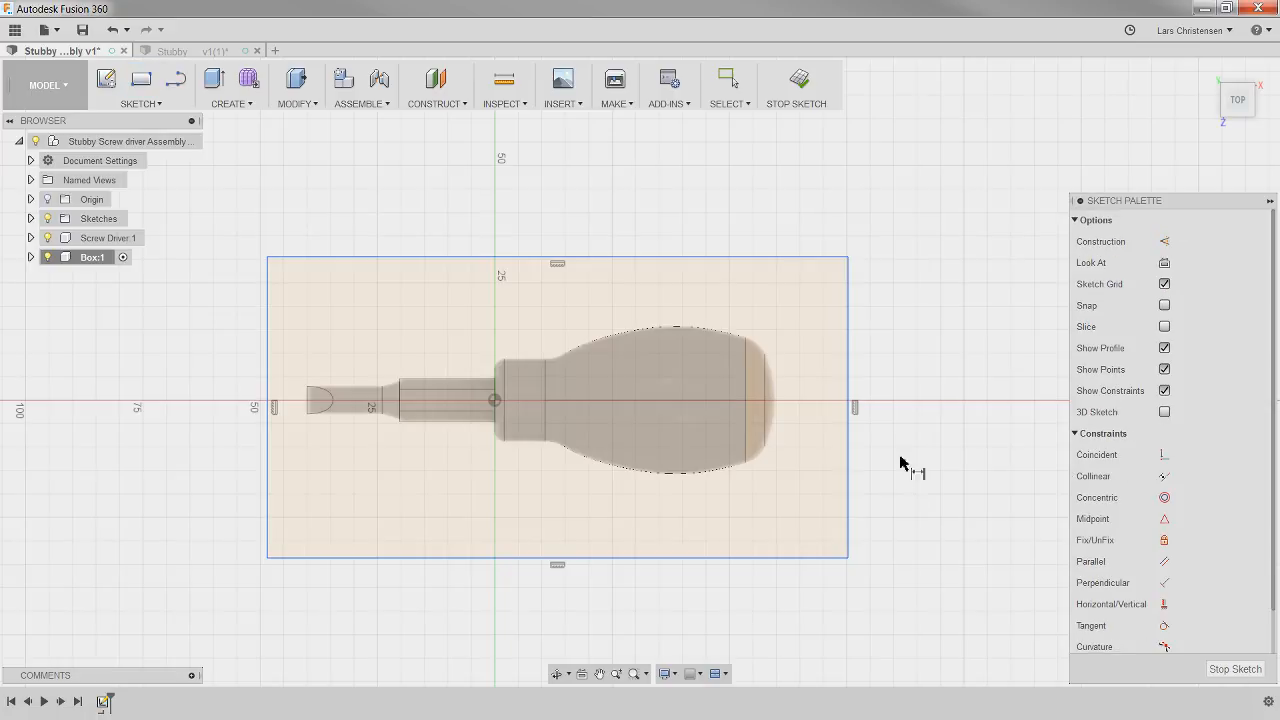
left_click(528, 258)
left_click(552, 226)
type("120")
key("Return")
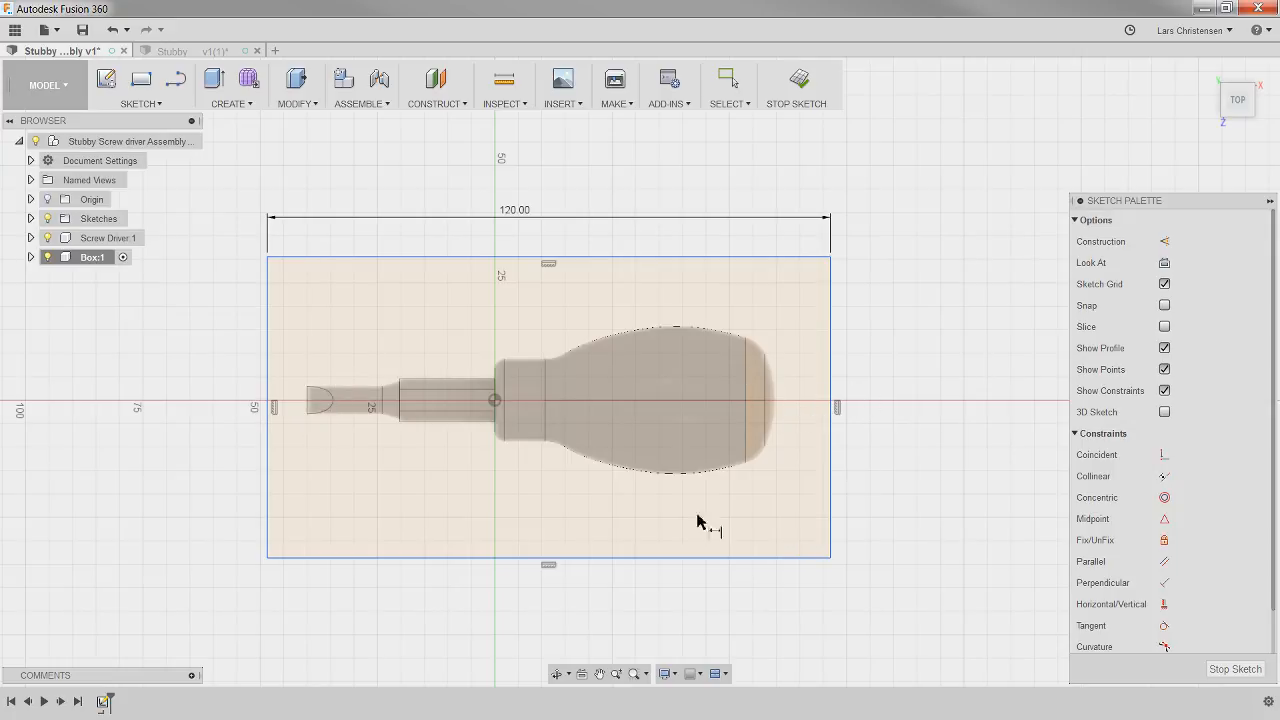
left_click(268, 380)
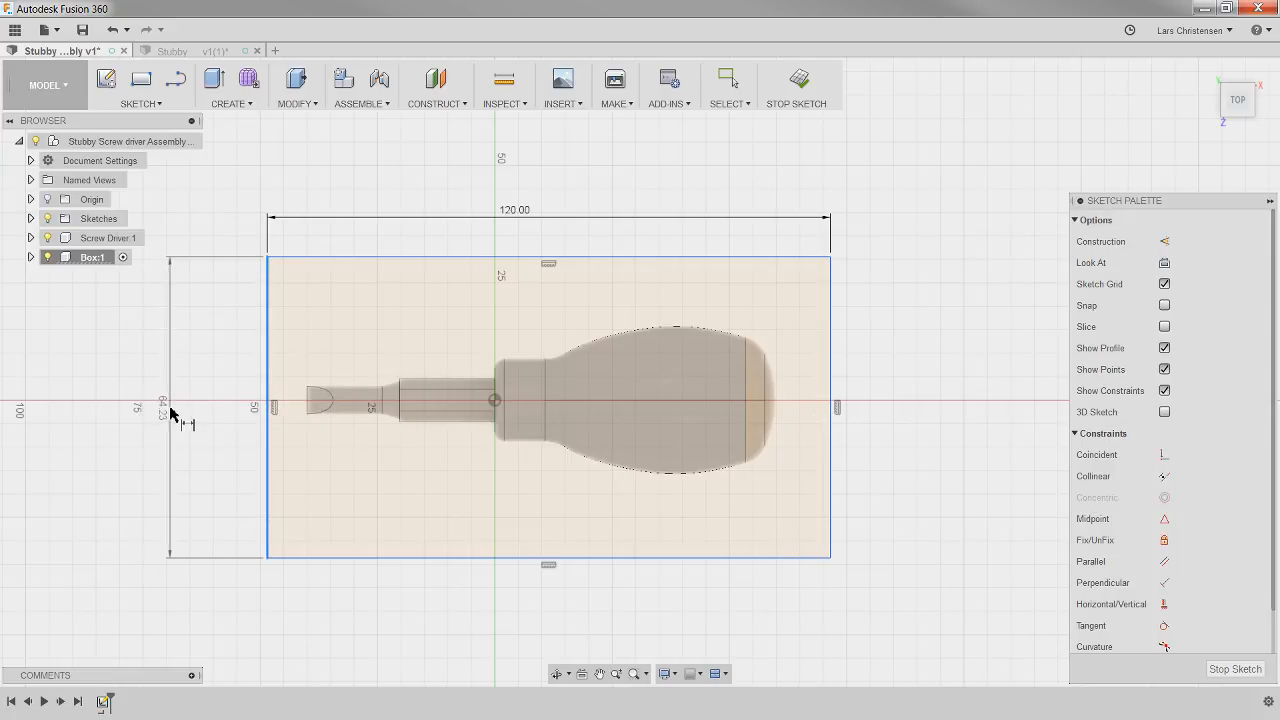
left_click(166, 408)
type("60")
key("Return")
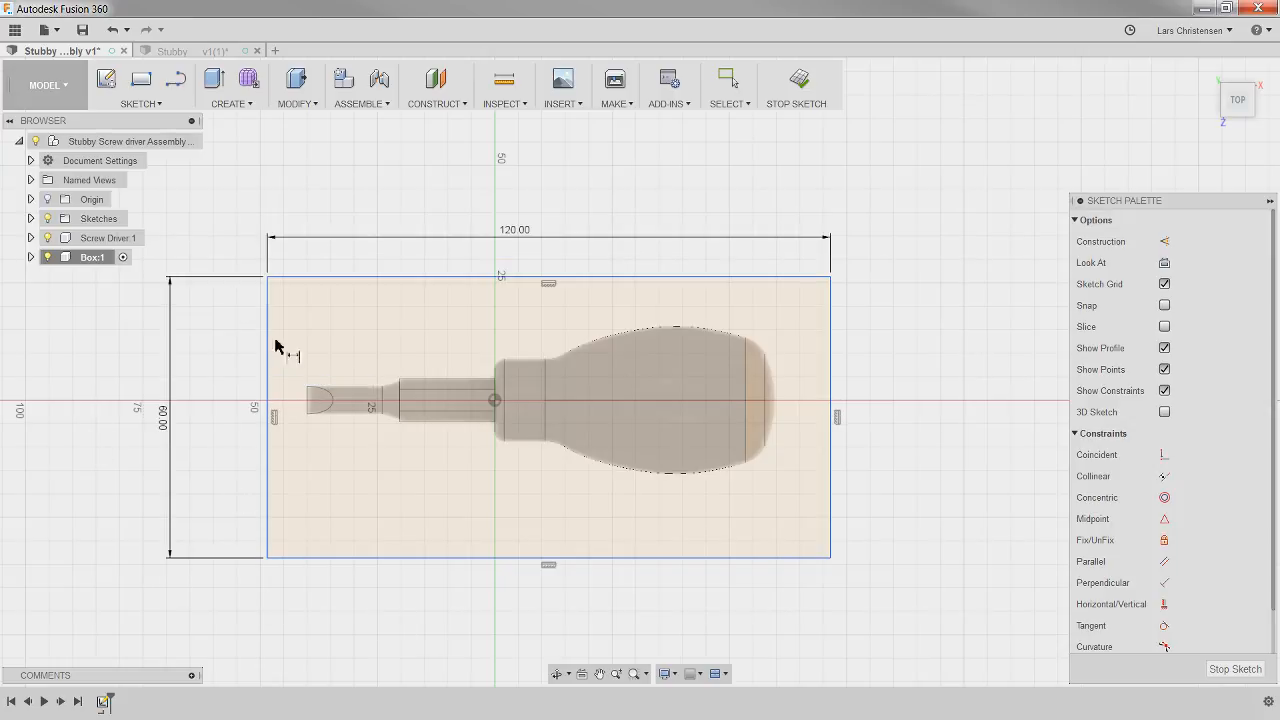
Dimension the screwdriver tip 10 mm from the rectangle's nearest short edge and test whether the rectangle still moves vertically
scroll(271, 288, "up", 2)
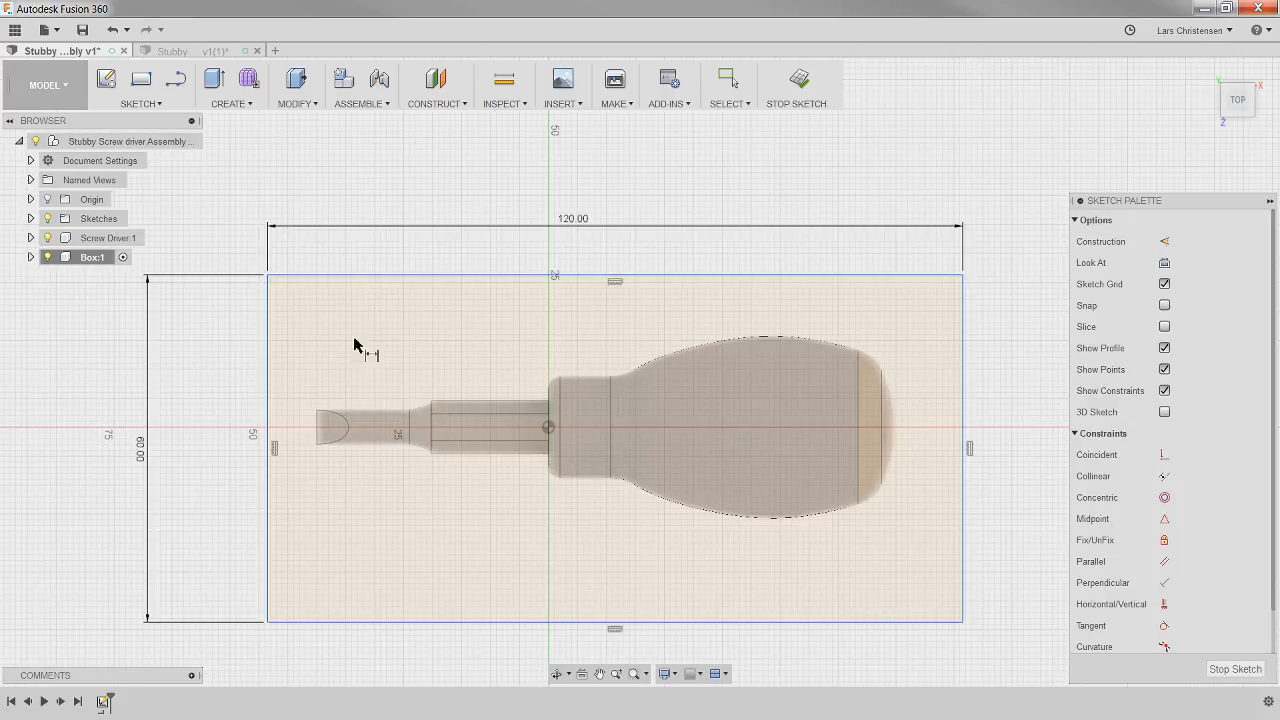
left_click(318, 428)
left_click(268, 366)
left_click(296, 256)
type("10")
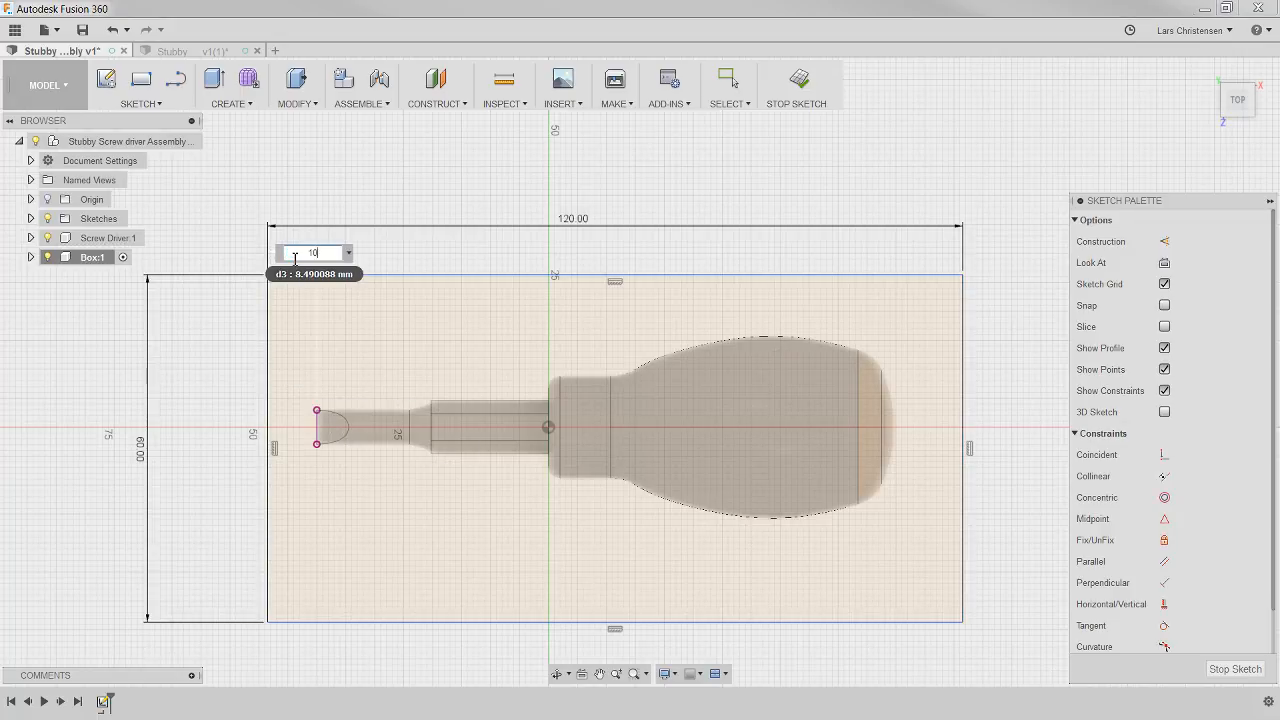
key("Return")
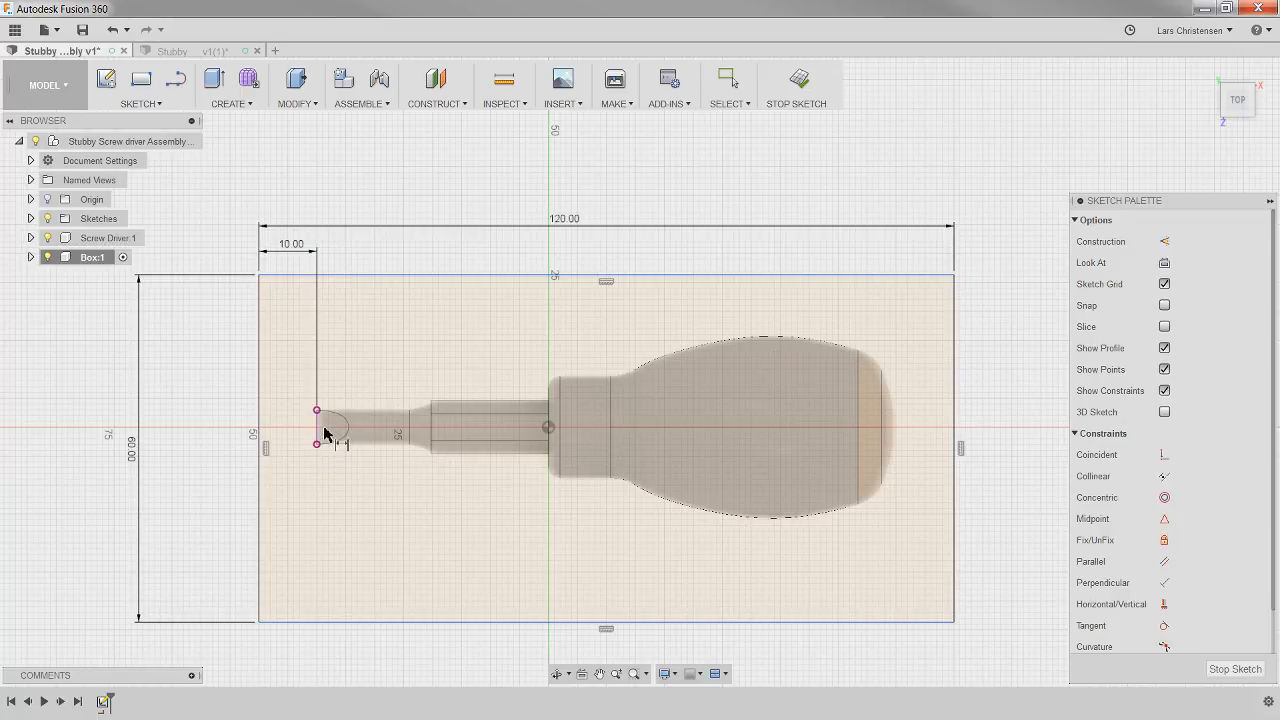
key("Escape")
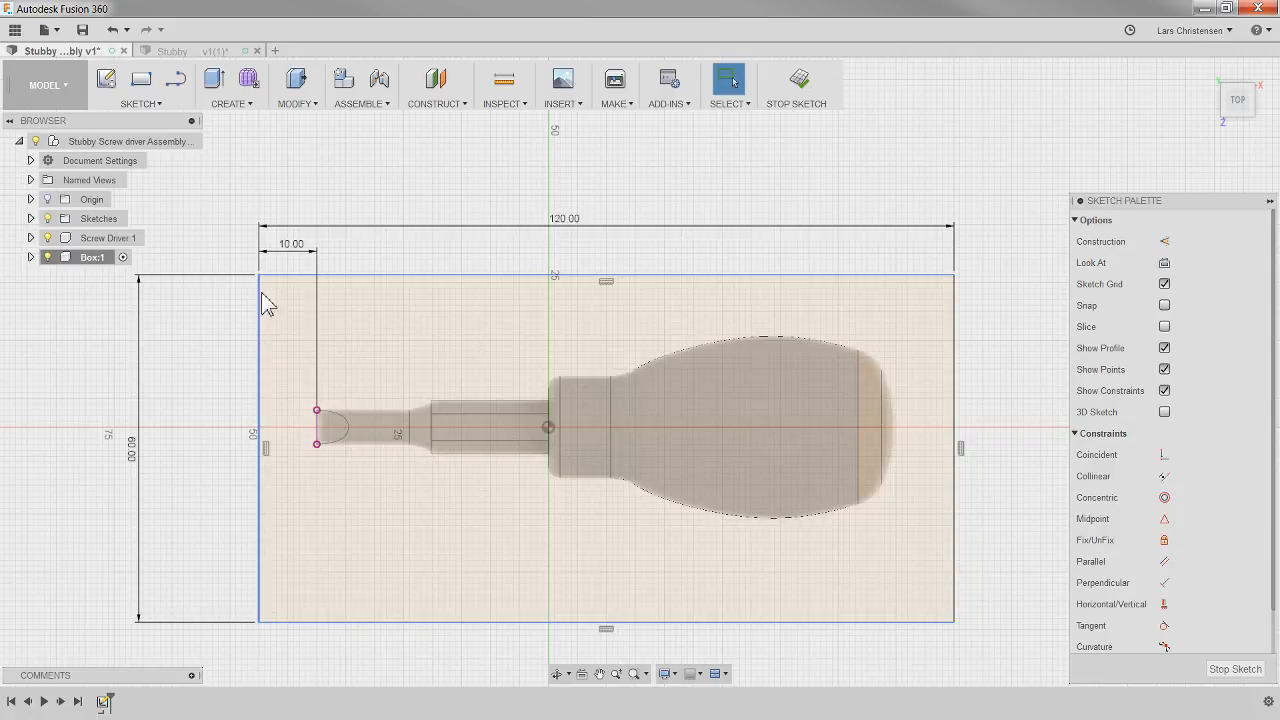
mouse_move(259, 277)
left_mouse_down()
mouse_move(256, 343)
mouse_move(263, 203)
mouse_move(254, 231)
mouse_move(274, 263)
mouse_move(230, 213)
left_mouse_up()
left_click(227, 203)
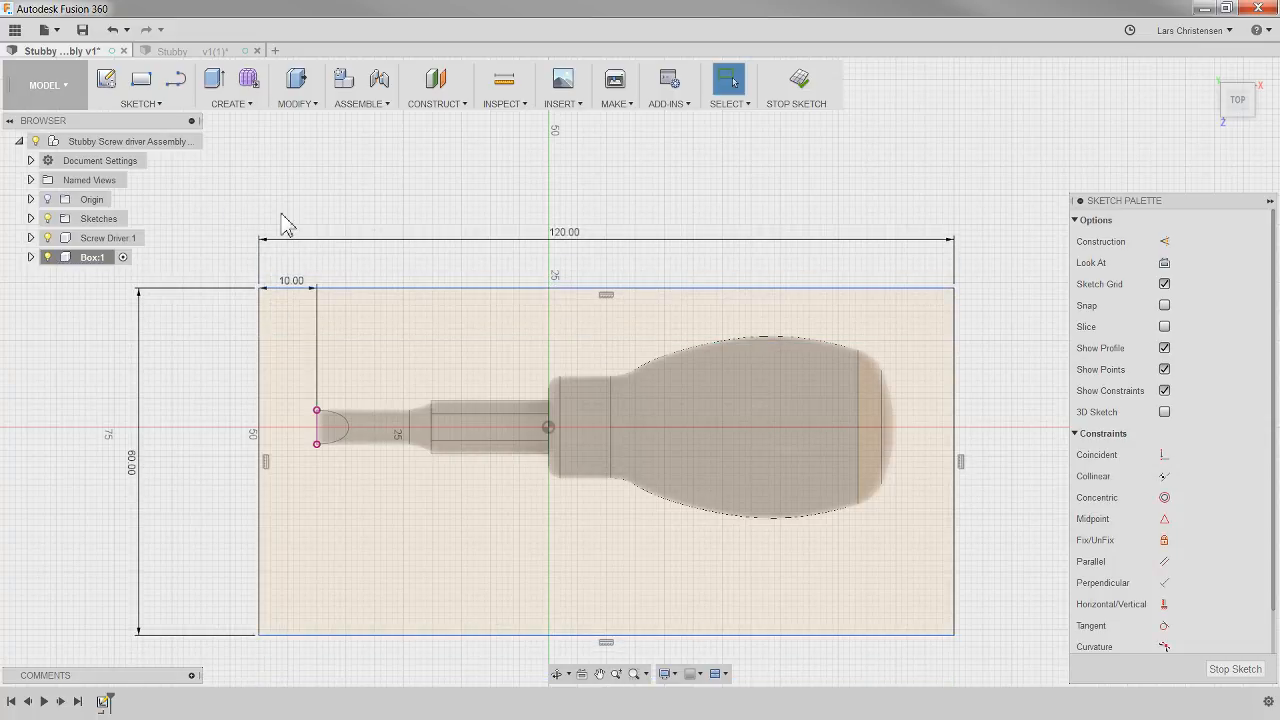
Draw a line about 14 mm long inward from the midpoint of the rectangle's short edge near the screwdriver tip, perpendicular to that edge
key("l")
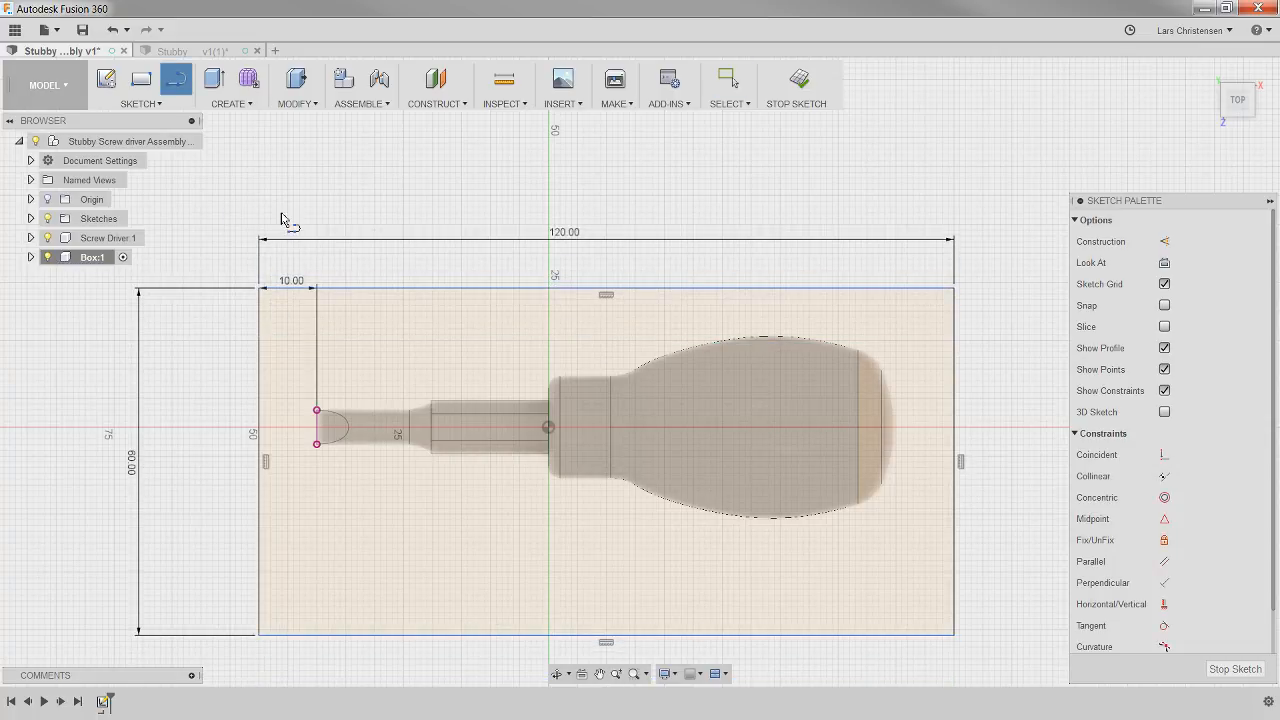
left_click(259, 462)
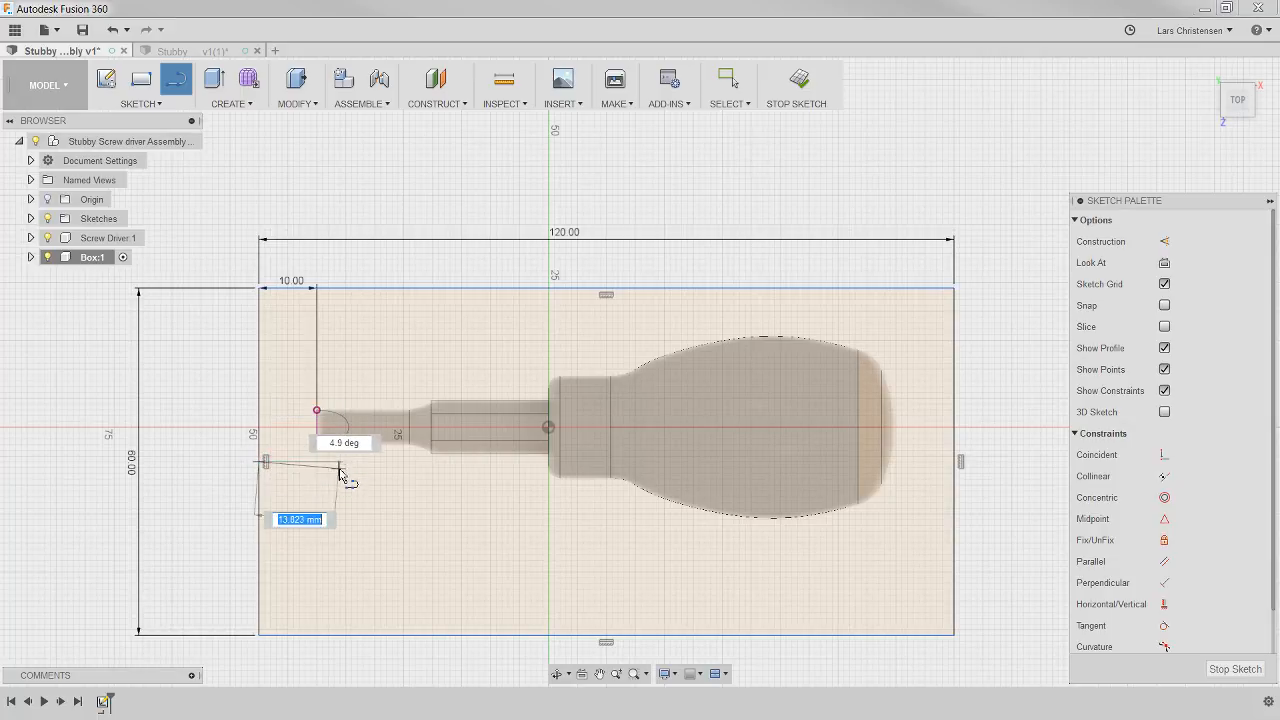
left_click(340, 464)
left_click(343, 493)
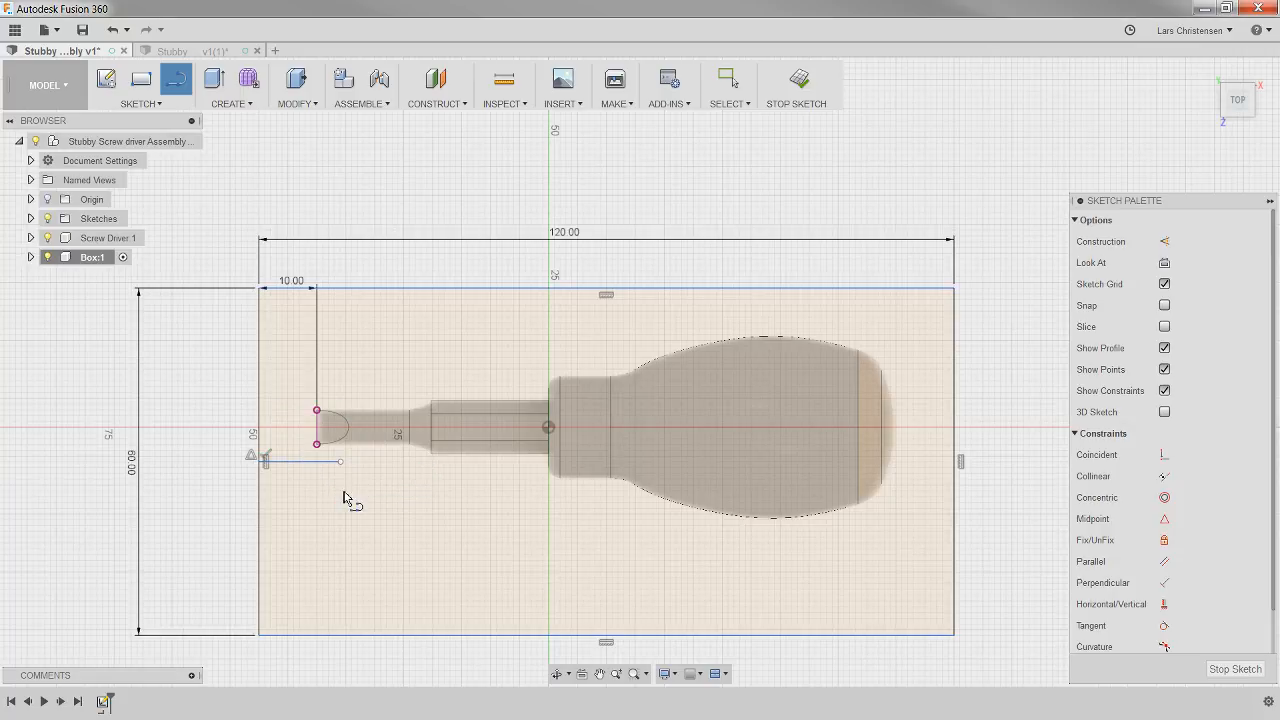
key("Escape")
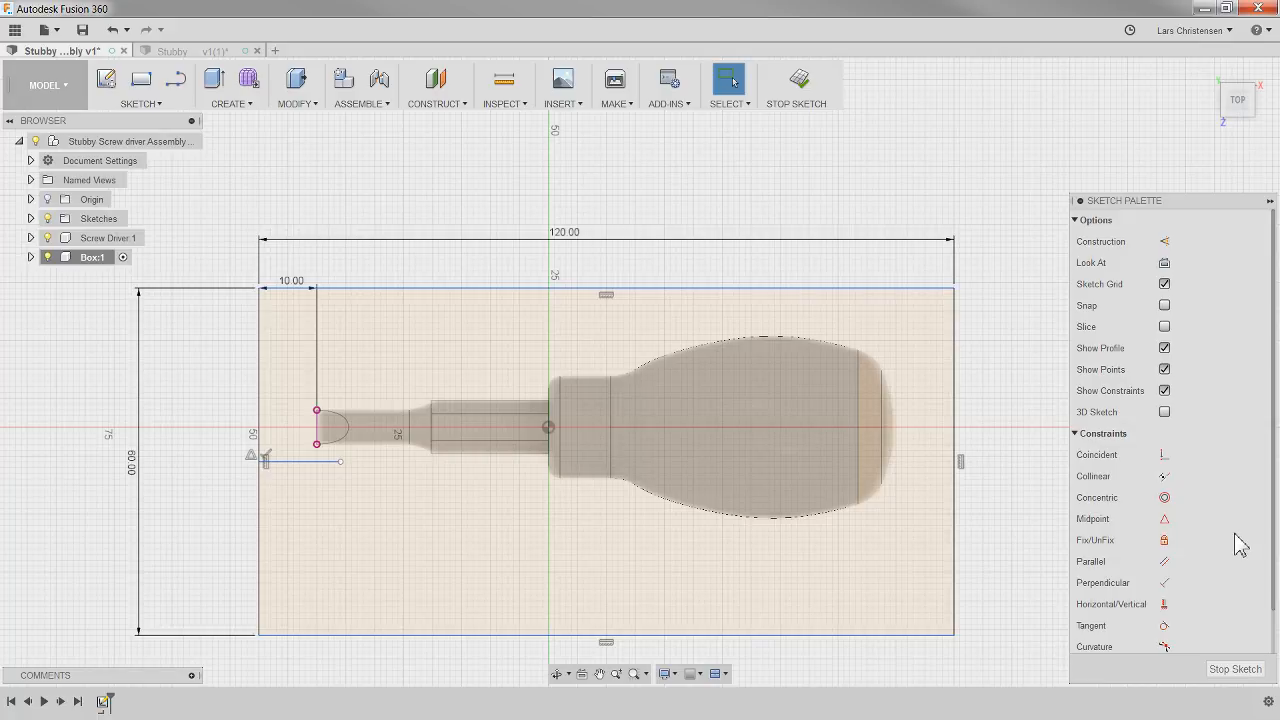
Try to align the short midpoint line with the sketch origin using the Horizontal/Vertical constraint on the line itself
left_click(1165, 606)
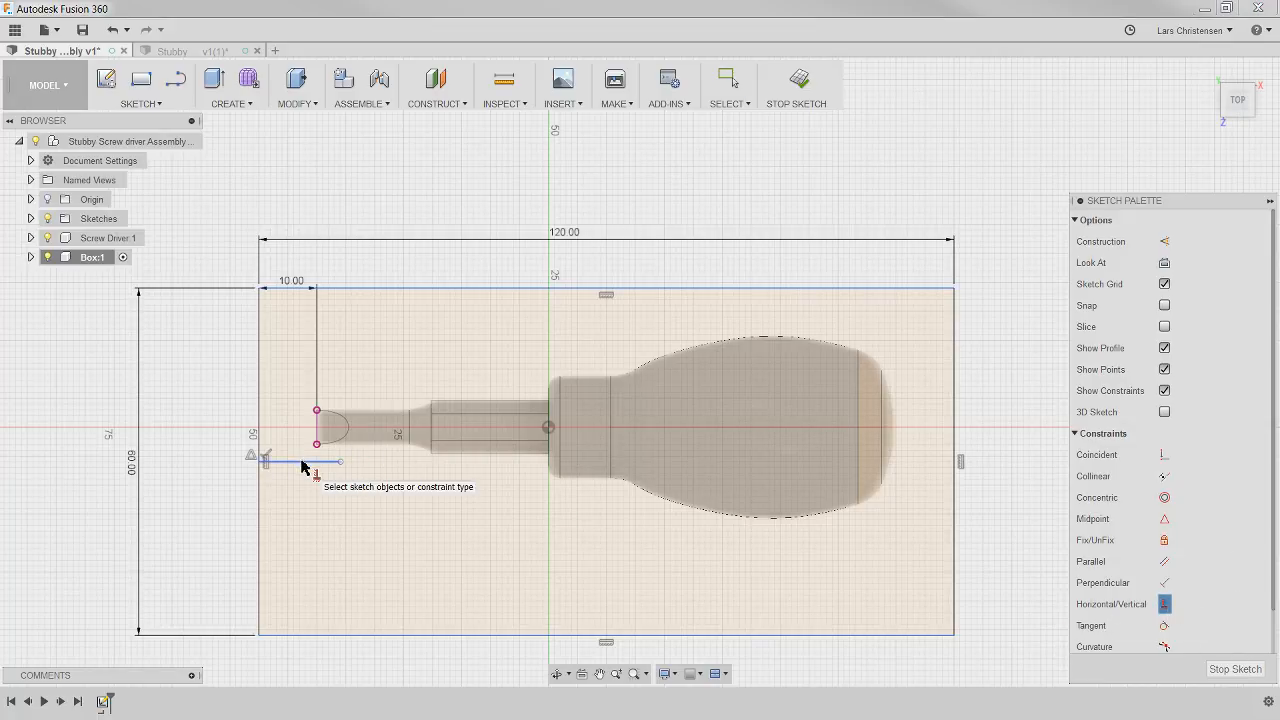
left_click(303, 462)
left_click(547, 438)
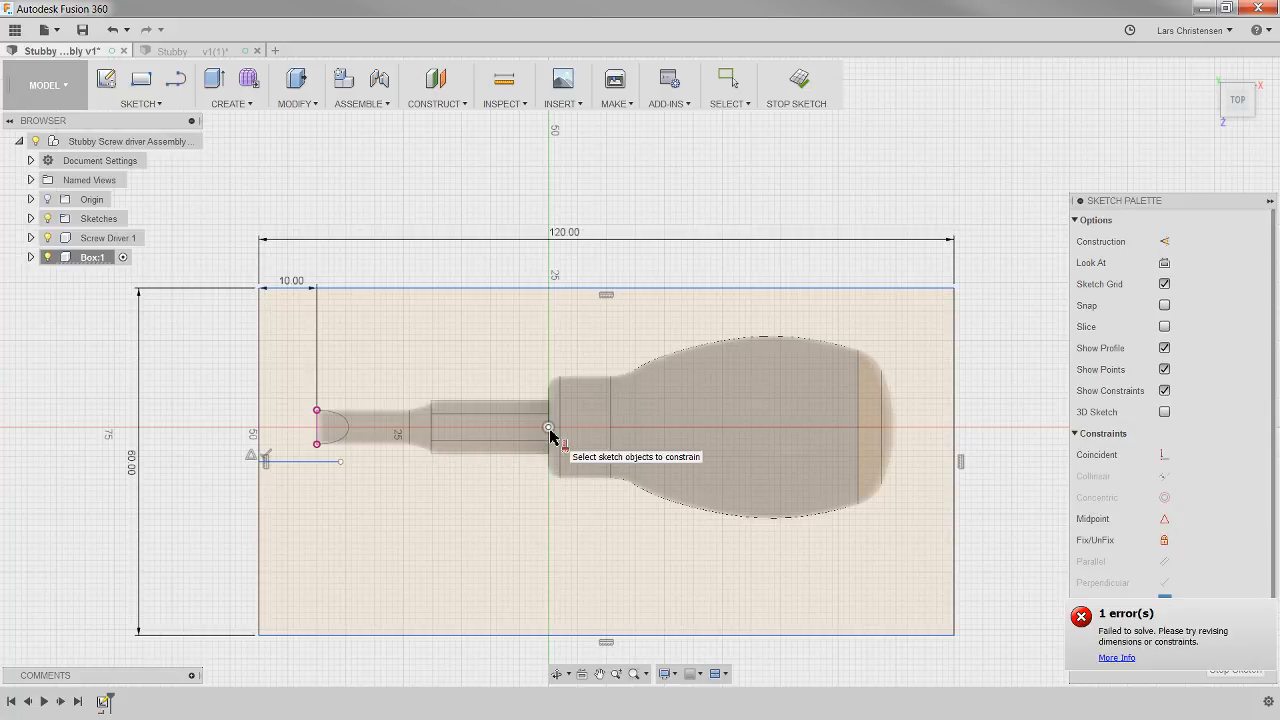
key("Escape")
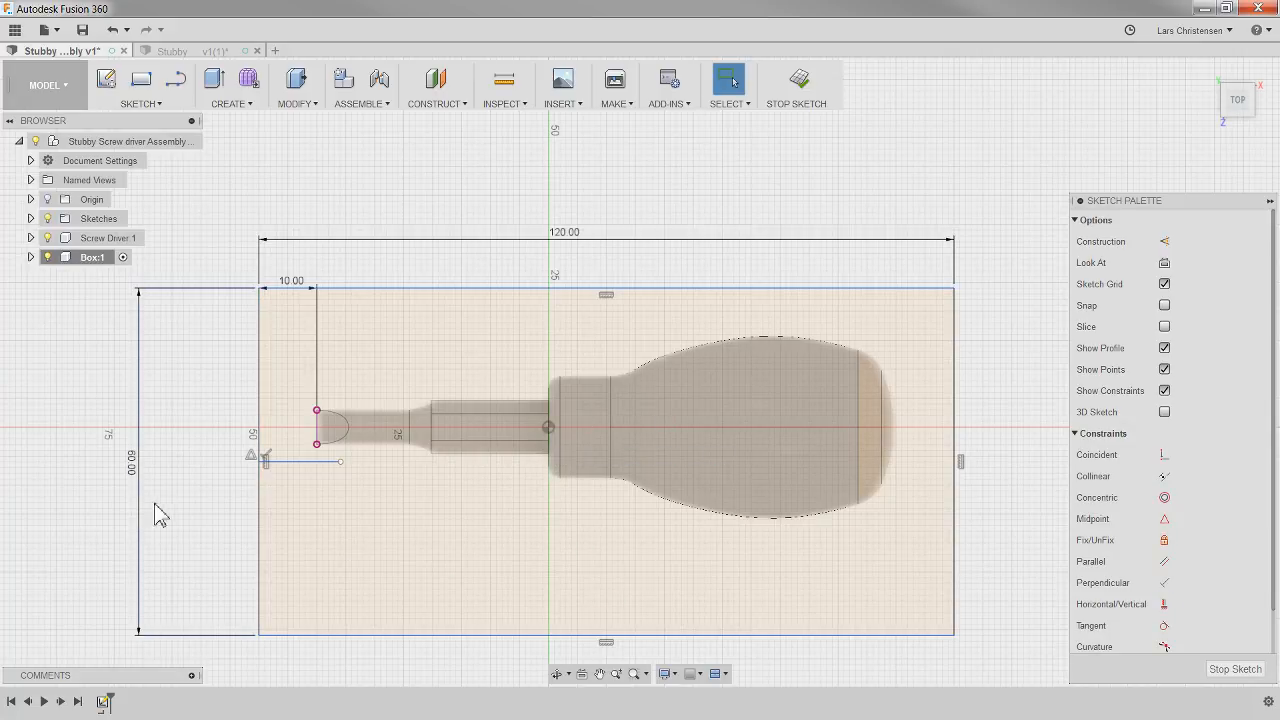
left_click(1166, 608)
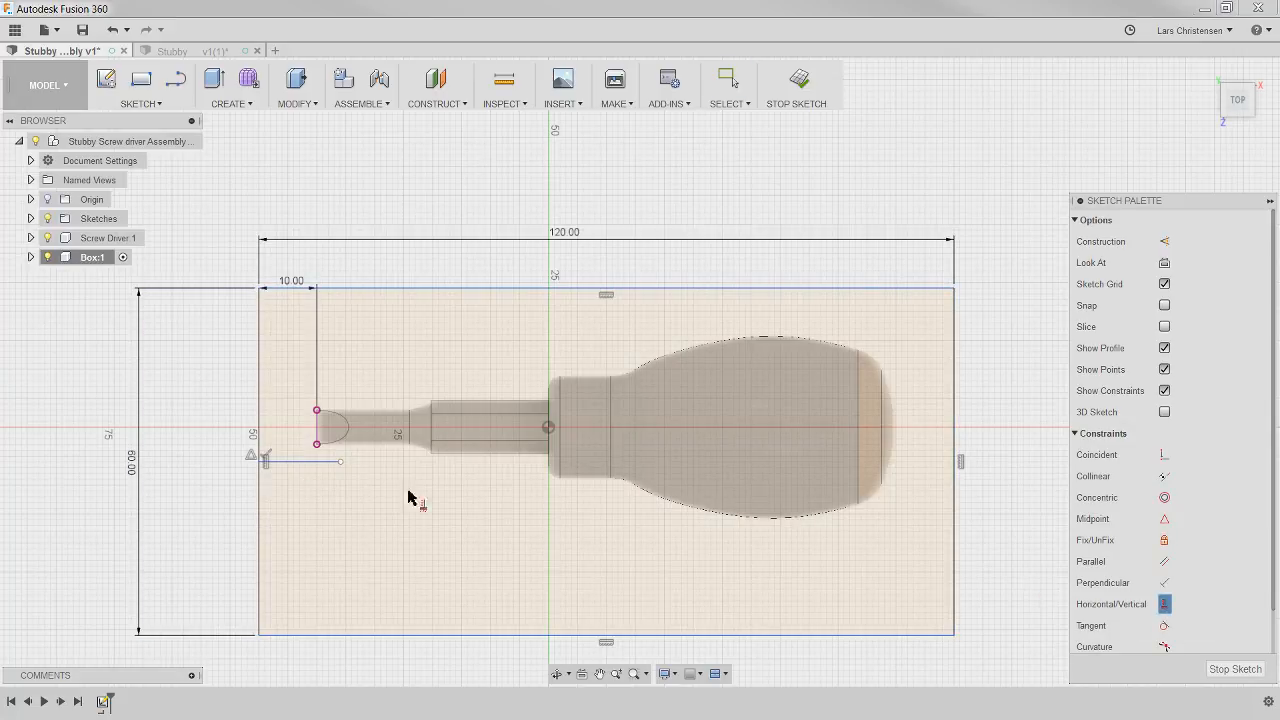
left_click(303, 463)
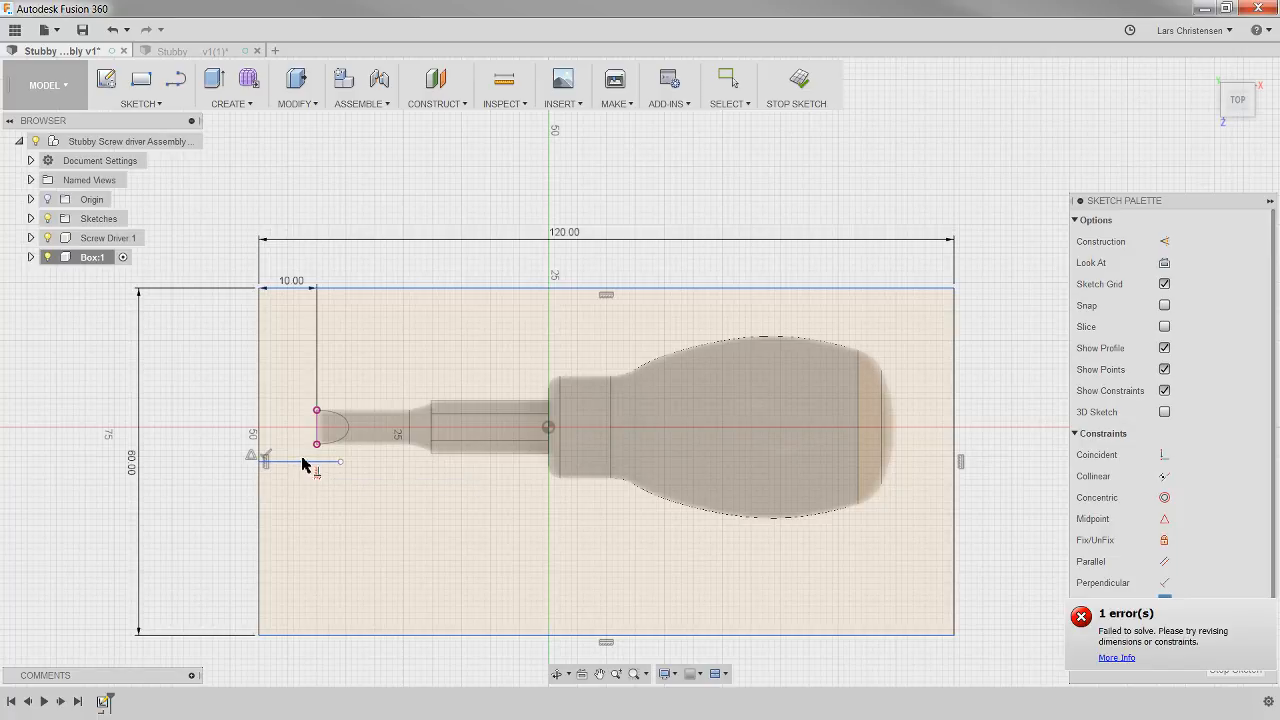
left_click(551, 436)
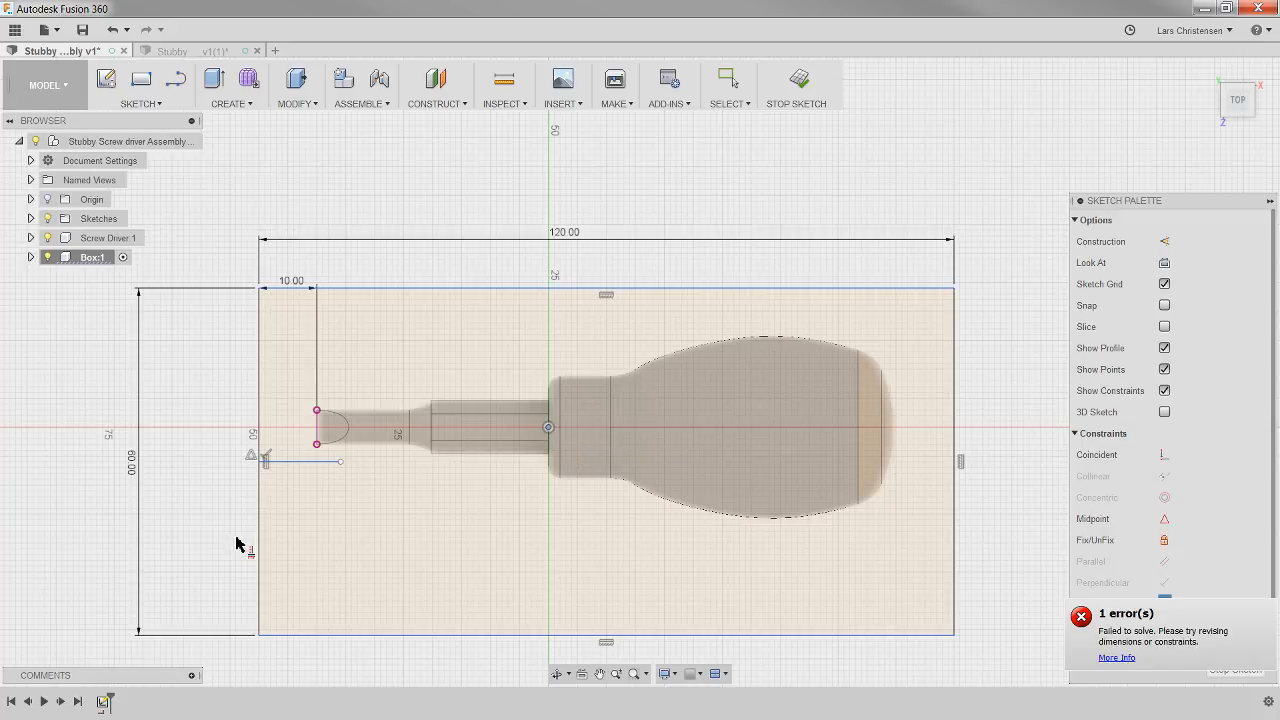
key("Escape")
Shift the midpoint line nearer the horizontal axis and apply a Horizontal/Vertical constraint between its free endpoint and the origin
left_click_drag(293, 464, 308, 432)
left_click(1164, 604)
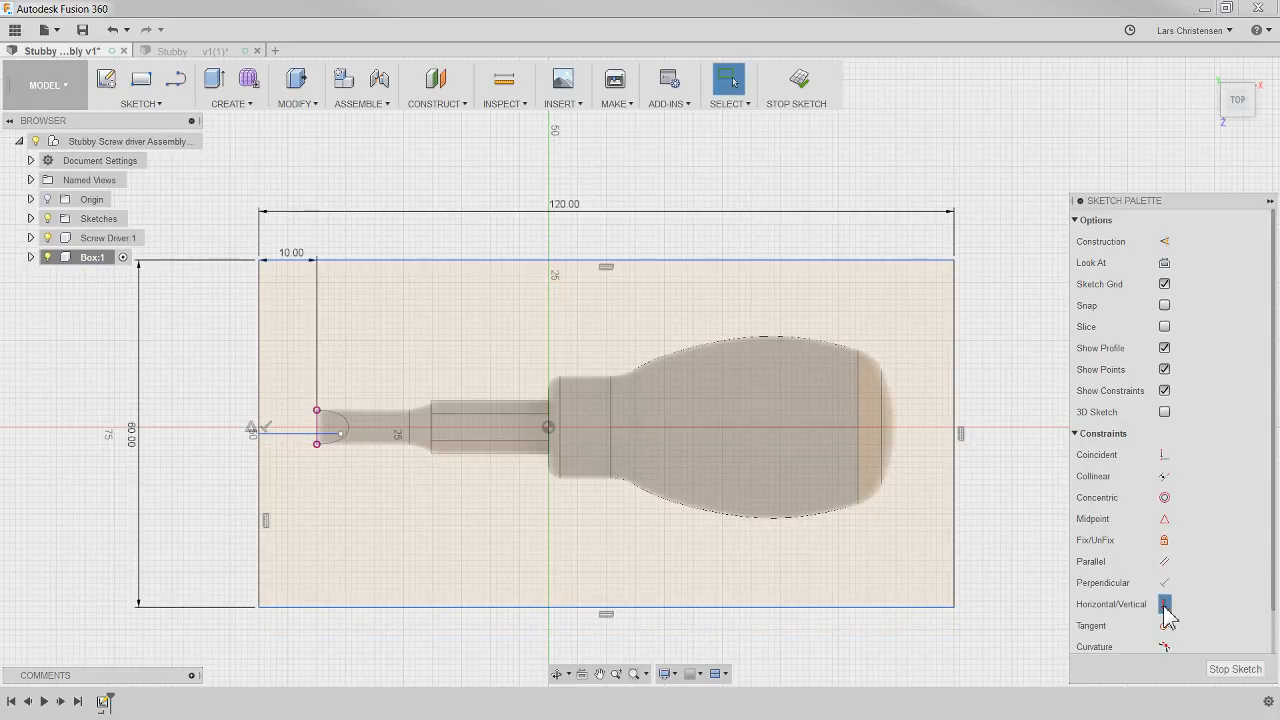
left_click(341, 435)
left_click(548, 430)
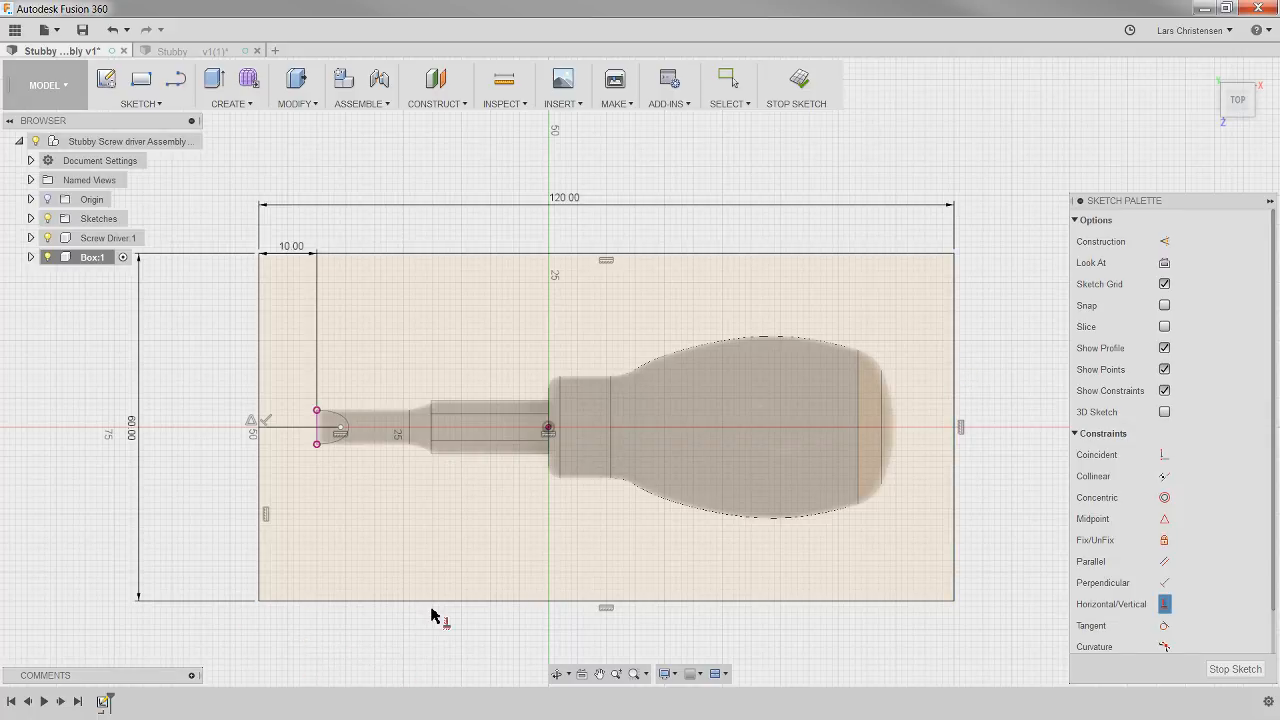
Extrude the rectangle profile upward 20 mm with Press Pull, leaving the operation as New Body
mouse_move(177, 481)
middle_mouse_down("shift")
mouse_move(212, 504)
mouse_move(326, 502)
mouse_move(371, 441)
mouse_move(391, 466)
mouse_move(376, 510)
middle_mouse_up("shift")
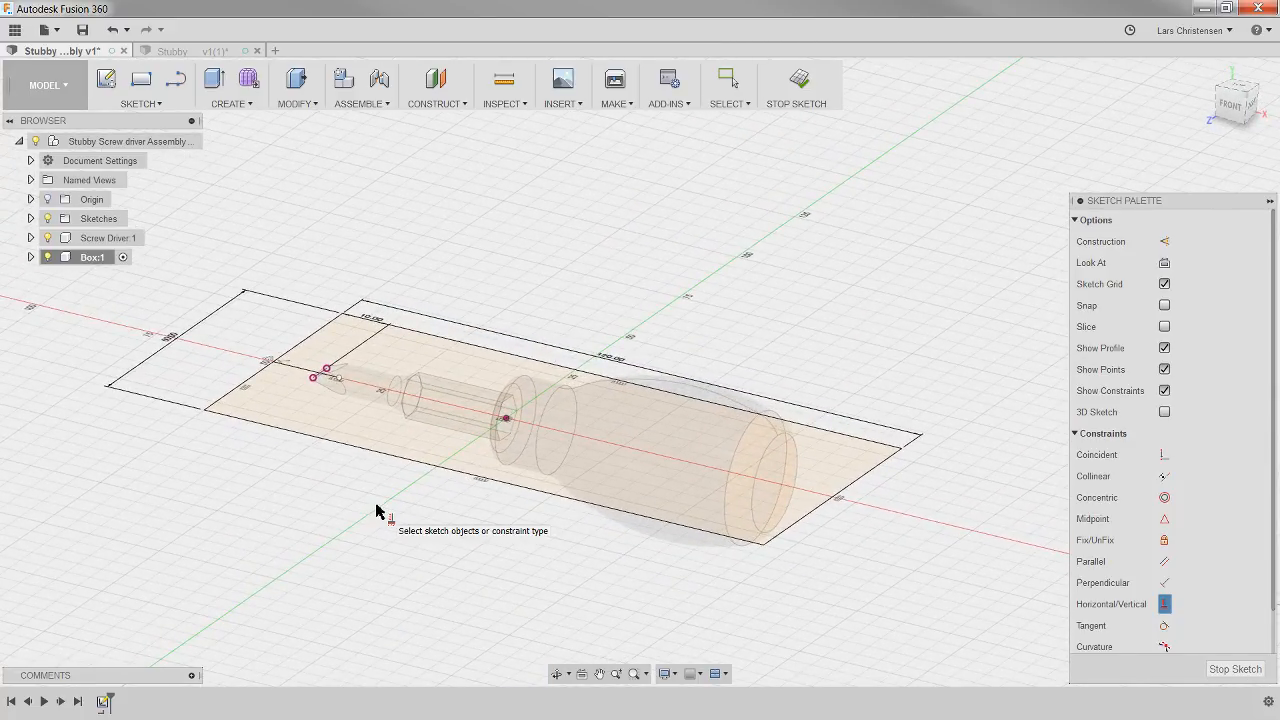
key("q")
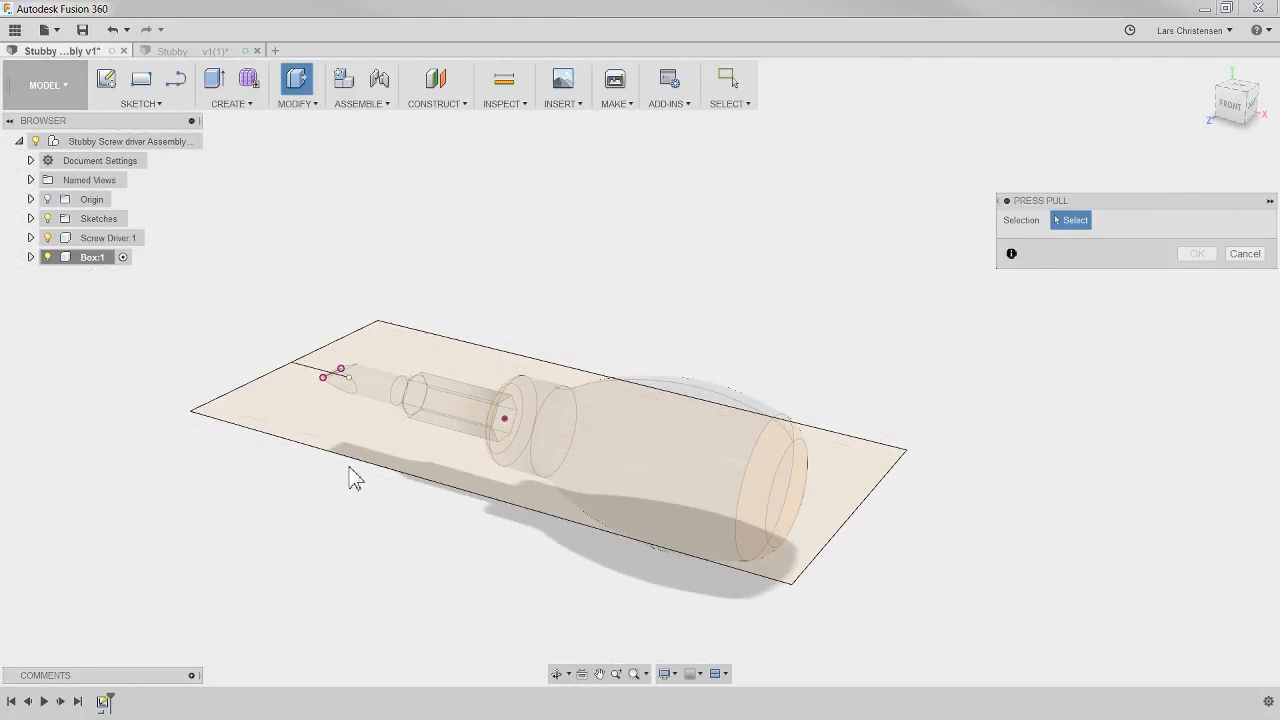
left_click(366, 431)
left_click_drag(556, 420, 558, 318)
mouse_move(620, 490)
middle_mouse_down("shift")
mouse_move(551, 360)
mouse_move(591, 454)
mouse_move(517, 437)
mouse_move(503, 500)
mouse_move(529, 480)
mouse_move(709, 469)
mouse_move(650, 503)
mouse_move(614, 506)
middle_mouse_up("shift")
middle_click_drag(594, 329, 533, 425, "shift")
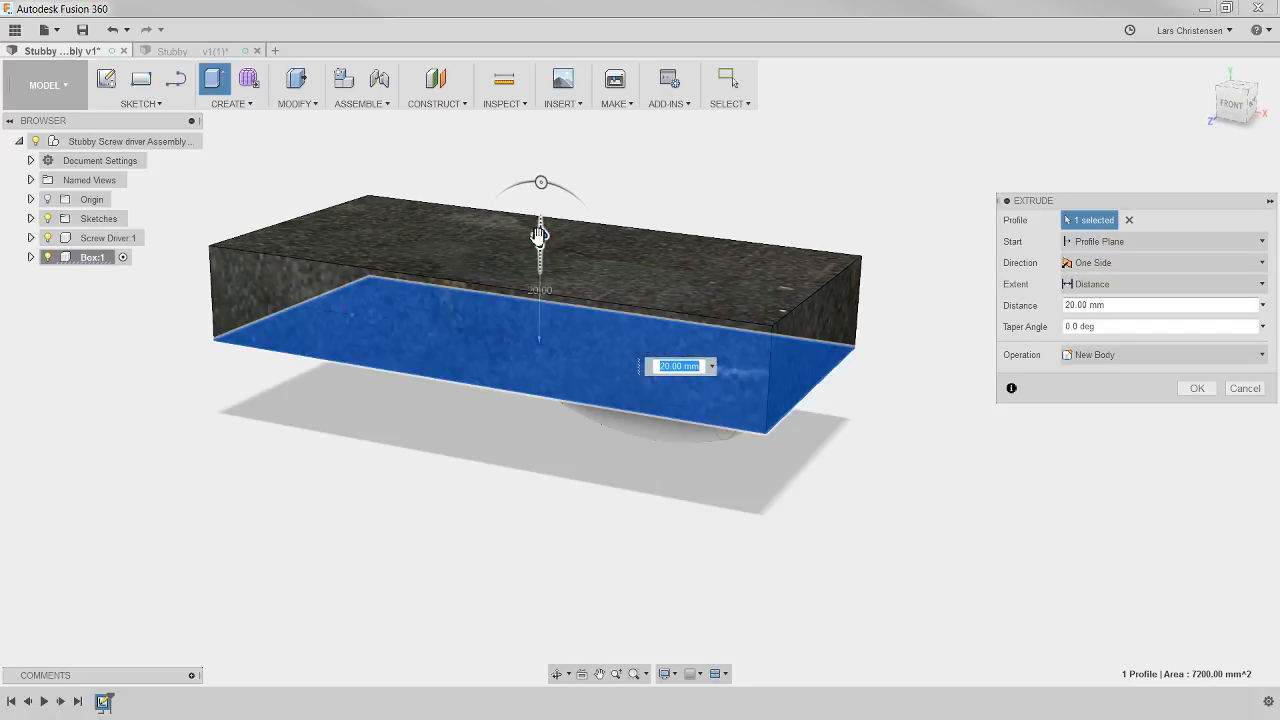
Change the extrusion direction to Two Sides, set the downward side to 30 mm, and finish the new body
left_click(1085, 264)
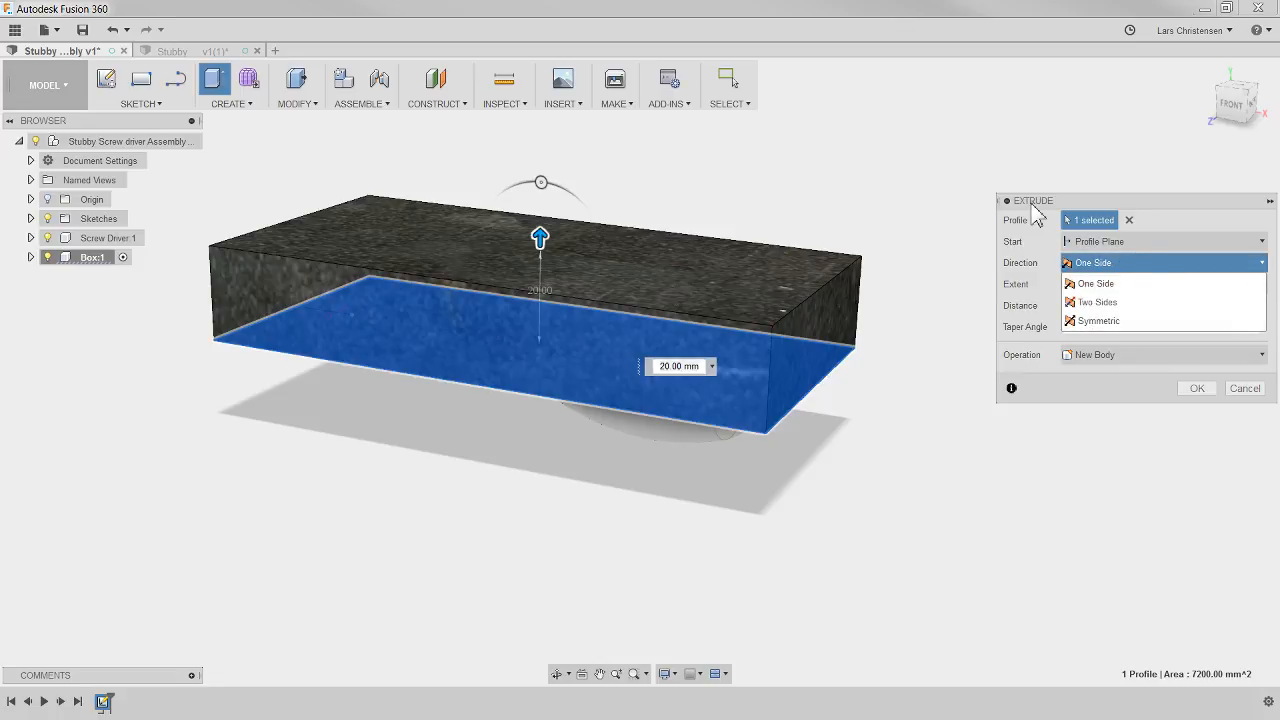
left_click(1092, 300)
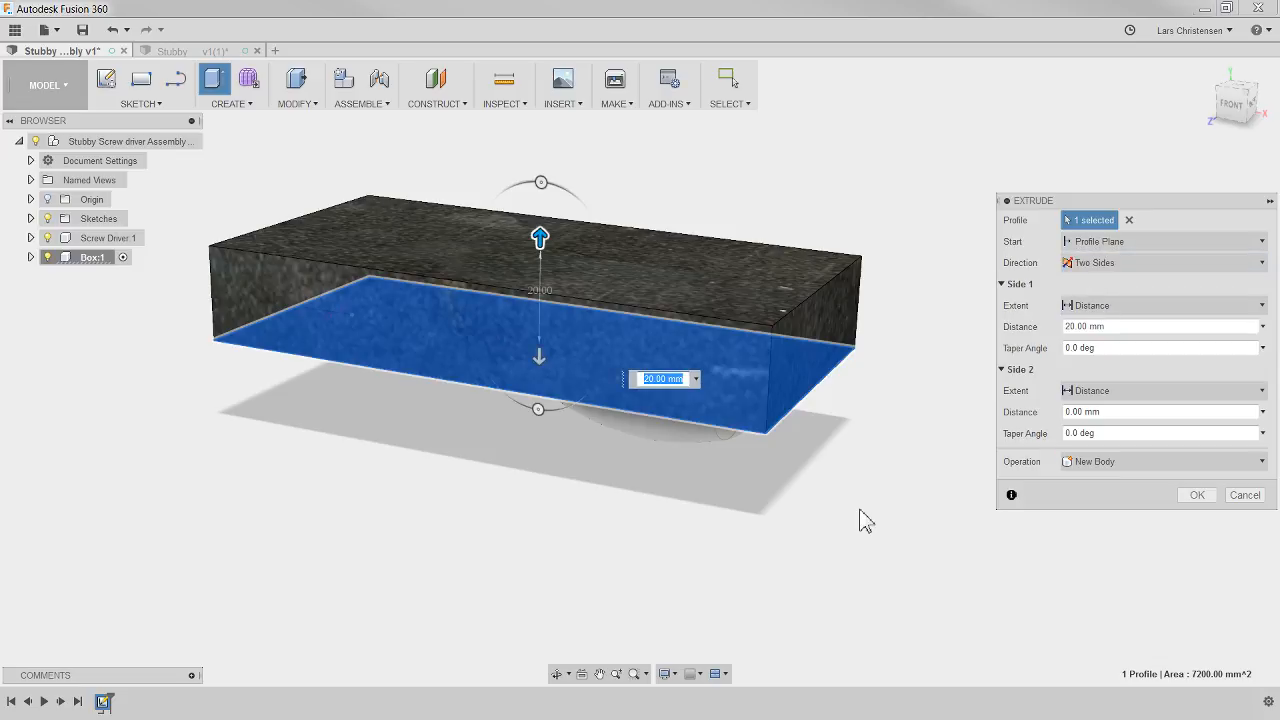
middle_click_drag(568, 307, 562, 234, "shift")
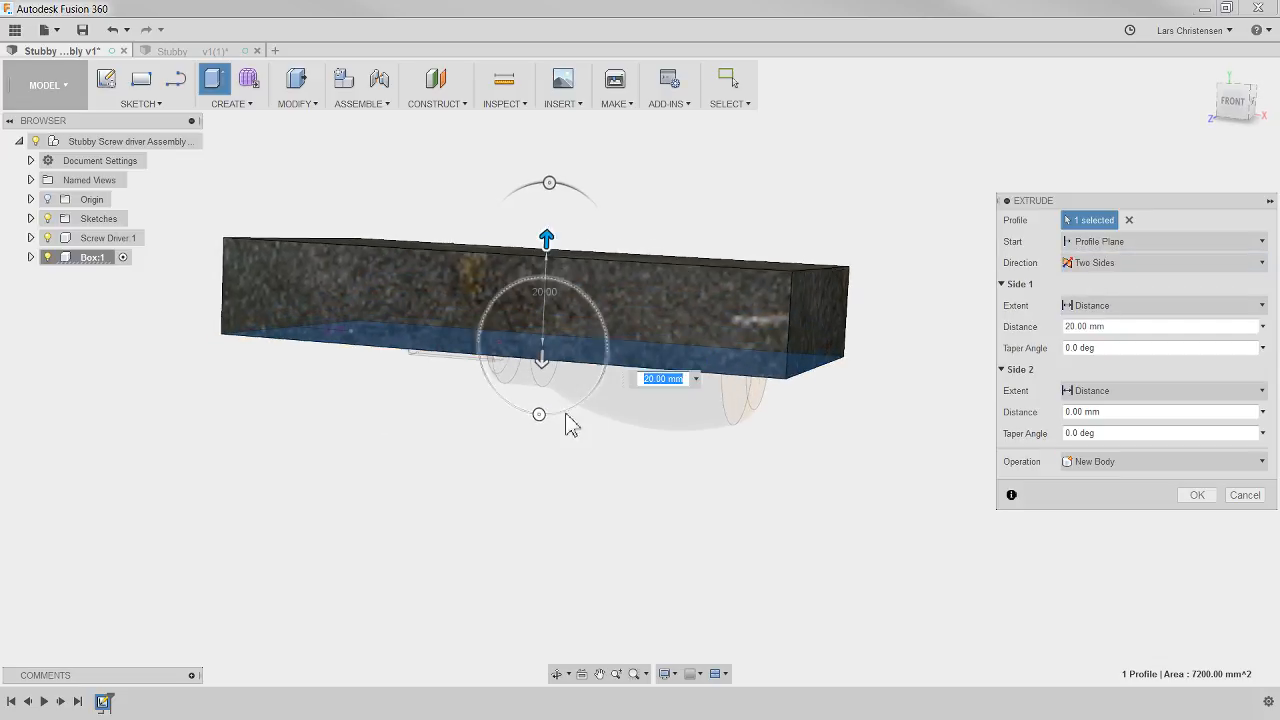
left_click_drag(542, 362, 520, 497)
middle_click_drag(590, 515, 515, 403, "shift")
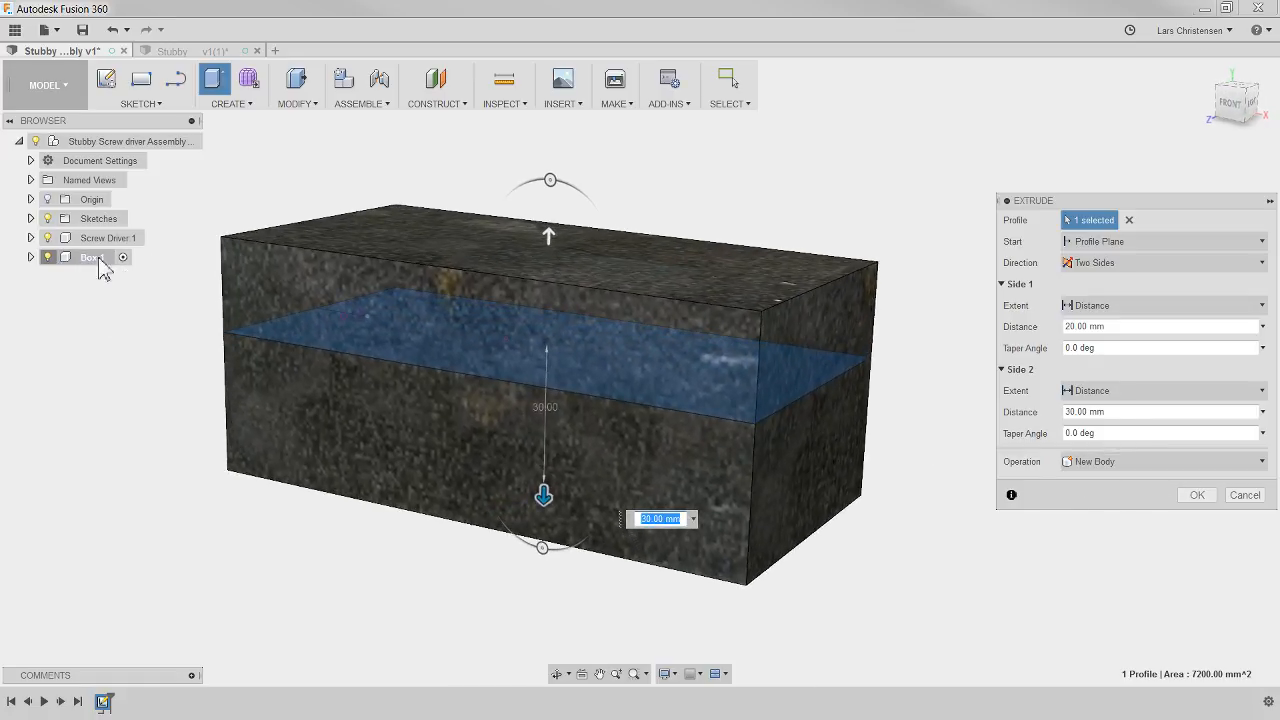
left_click(1185, 503)
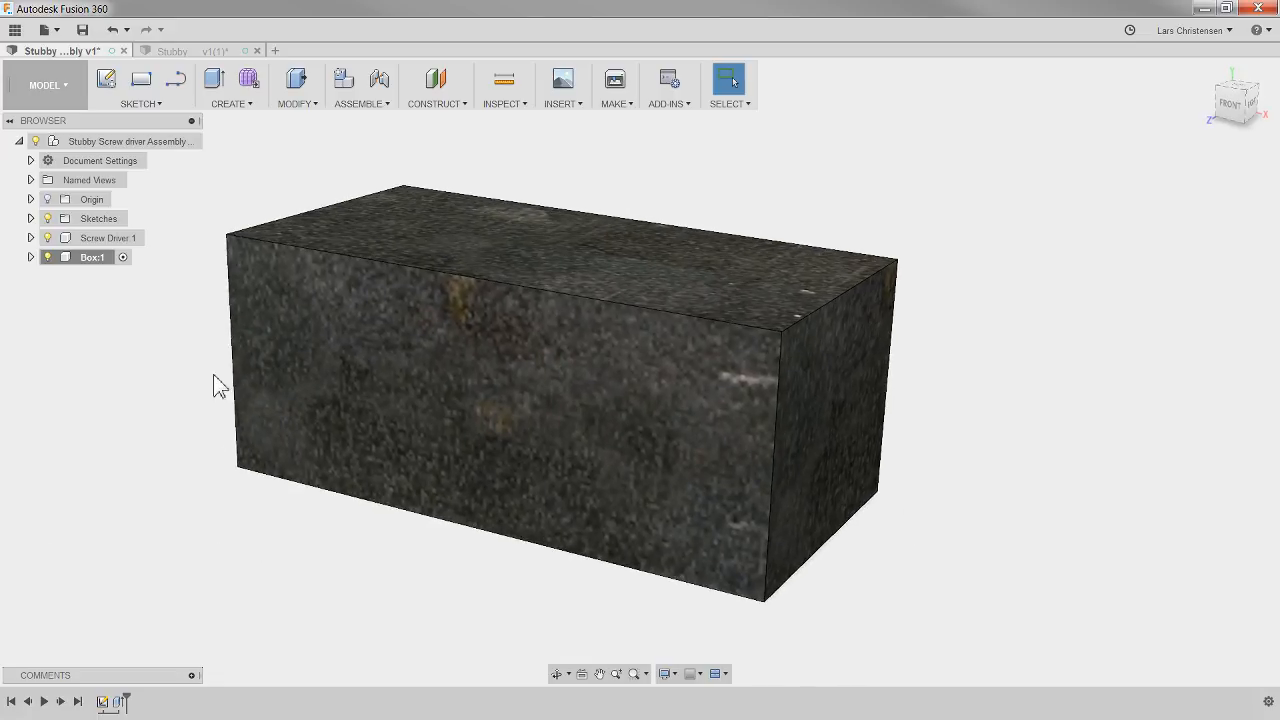
Hide the Box component to check the screwdriver inside it, and show the box again
left_click(88, 258)
left_click(48, 257)
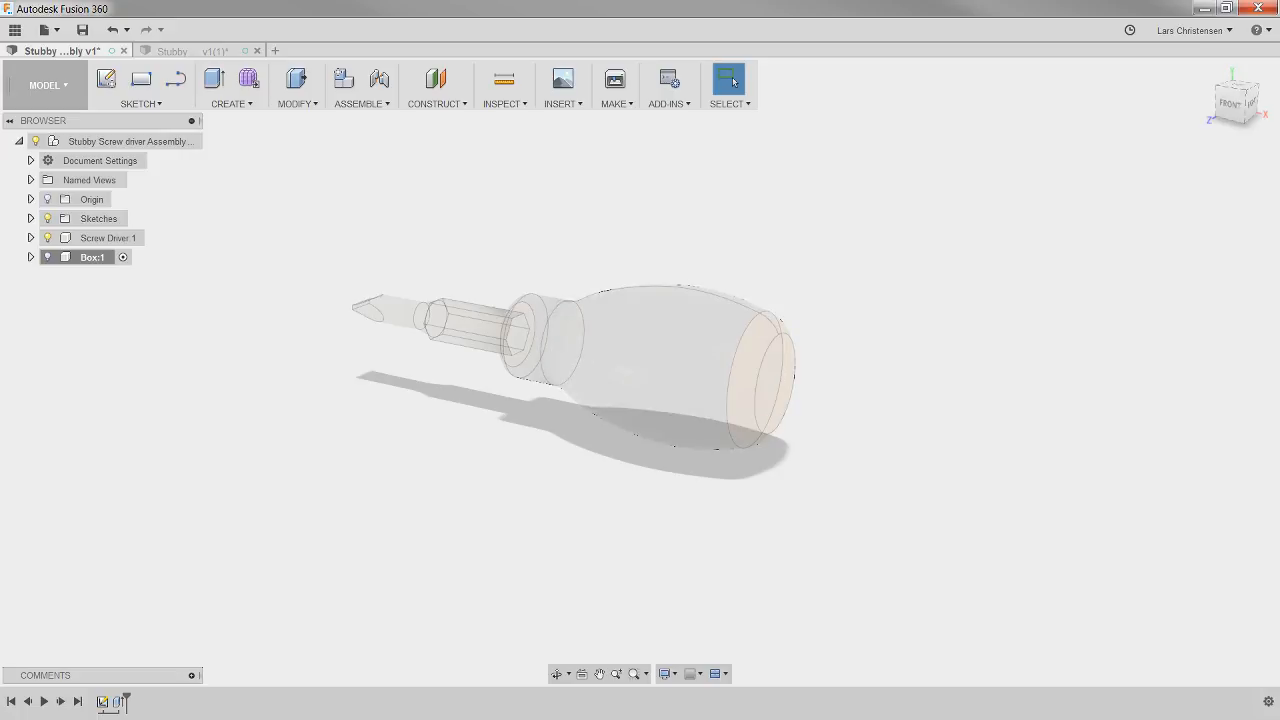
left_click(48, 257)
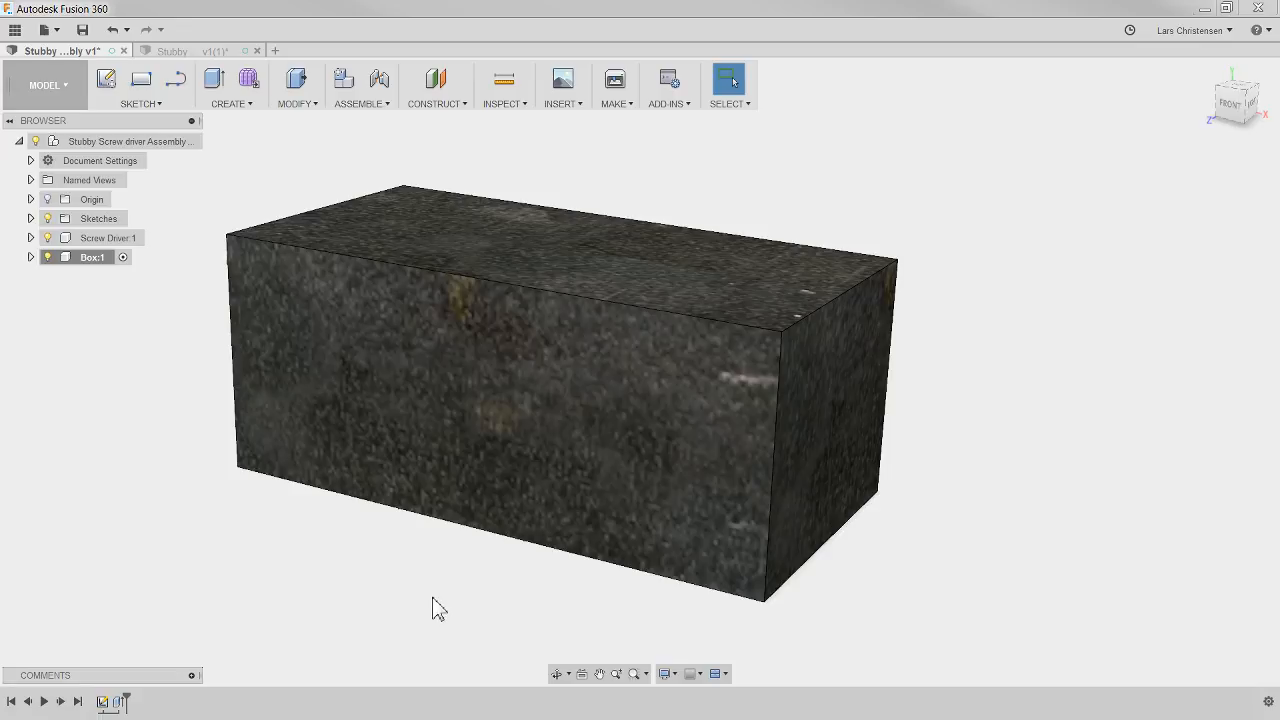
Split the box body with the assembly's XZ origin plane as the splitting tool
left_click(305, 106)
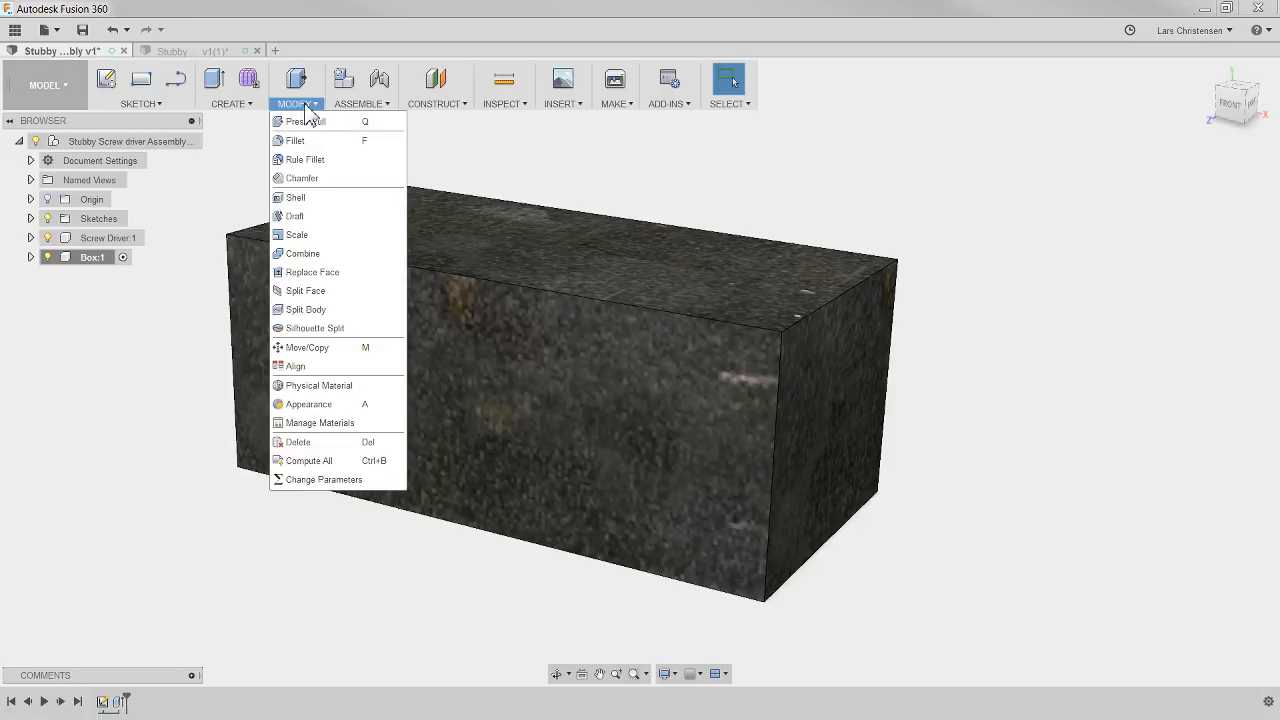
left_click(310, 312)
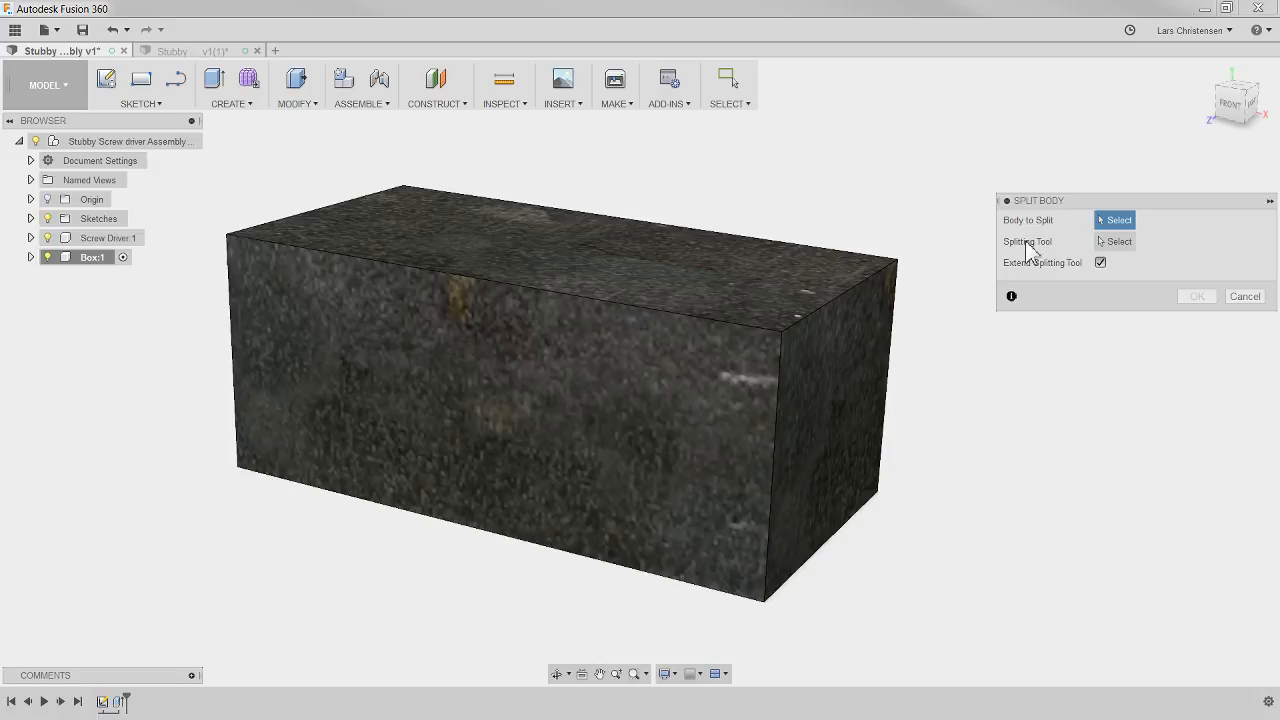
left_click(545, 451)
left_click(1117, 243)
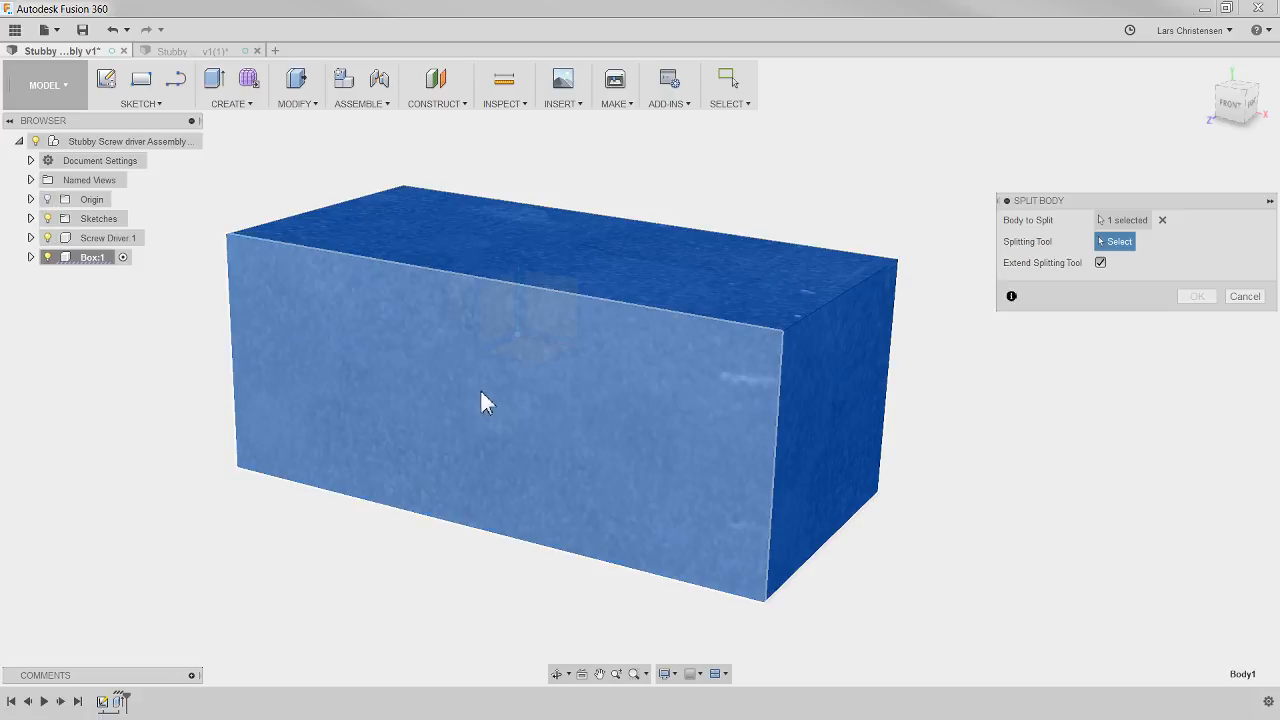
left_click(31, 199)
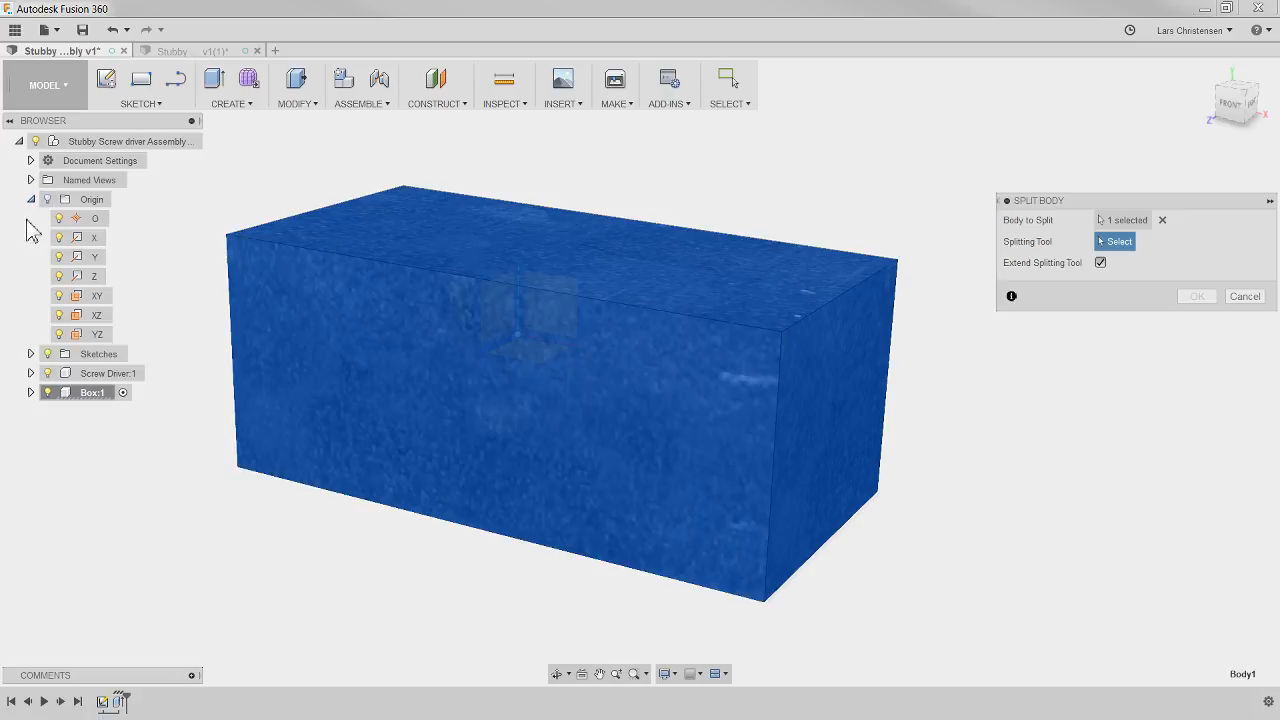
left_click(97, 316)
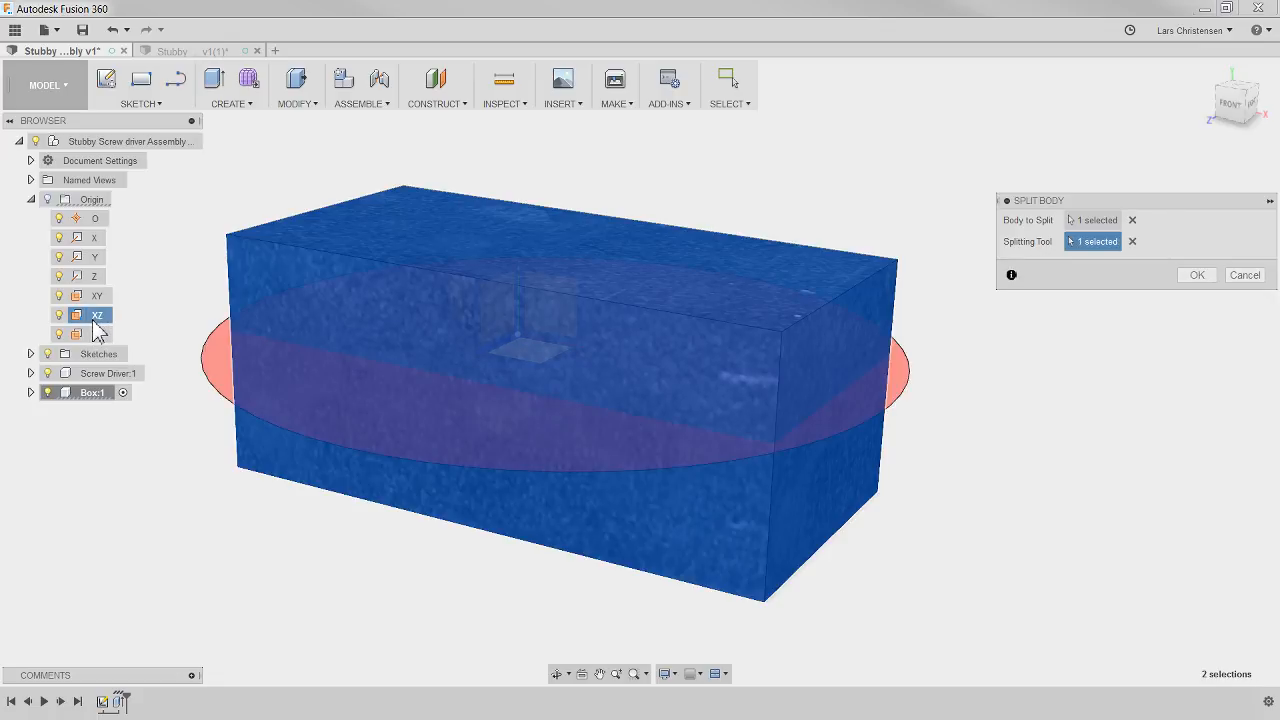
left_click(1190, 276)
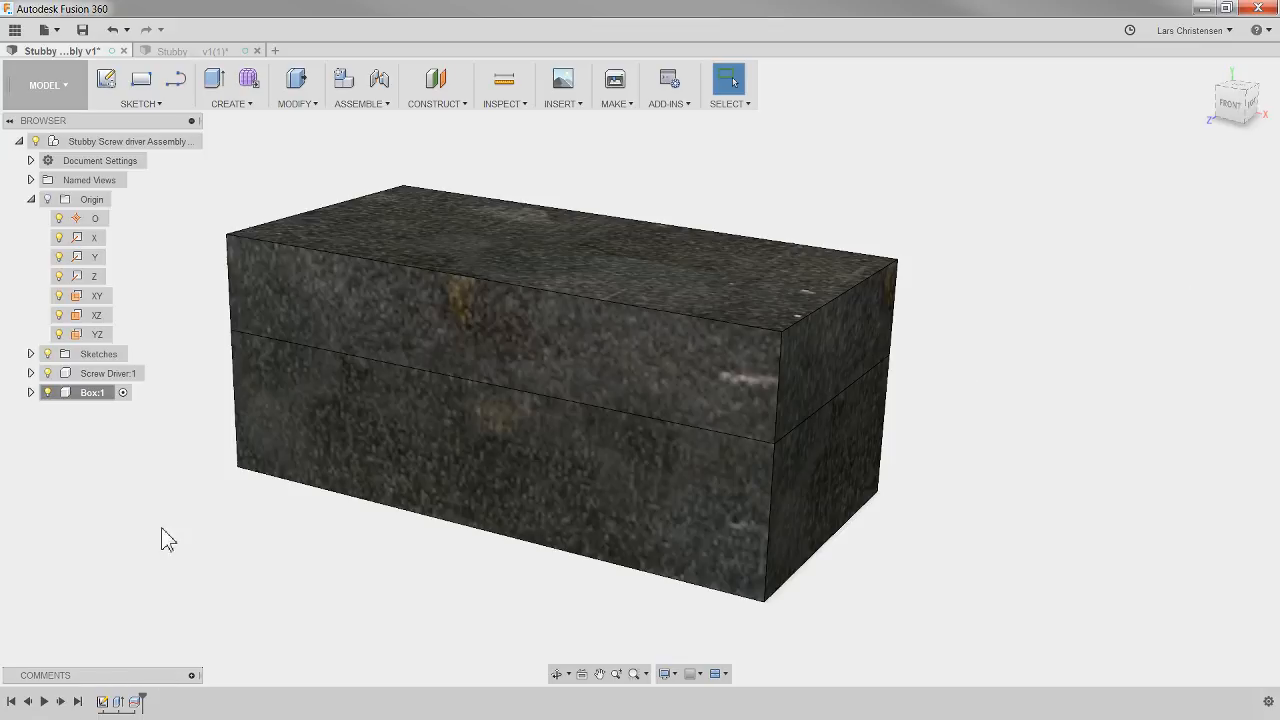
left_click(31, 199)
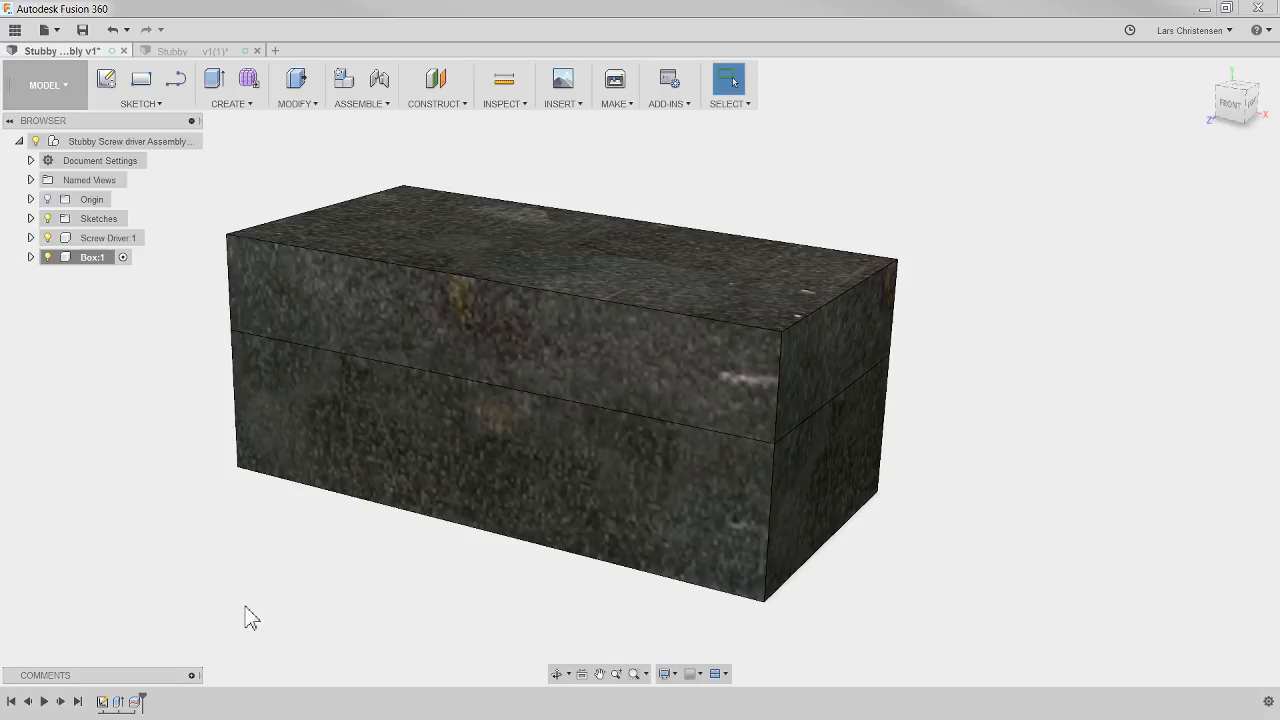
middle_click_drag(535, 486, 499, 297, "shift")
middle_click_drag(119, 420, 126, 435, "shift")
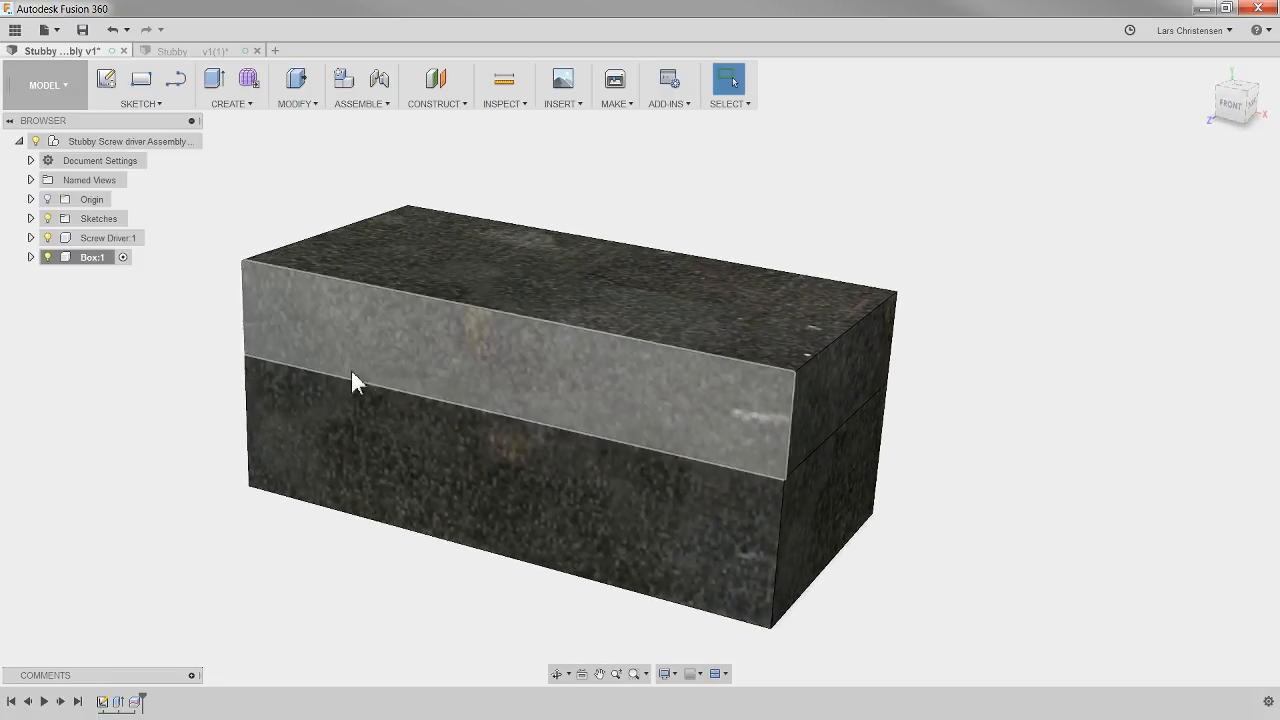
Preview the split by lifting the upper box body 20 mm with Move/Copy, and cancel the move
right_click(130, 380)
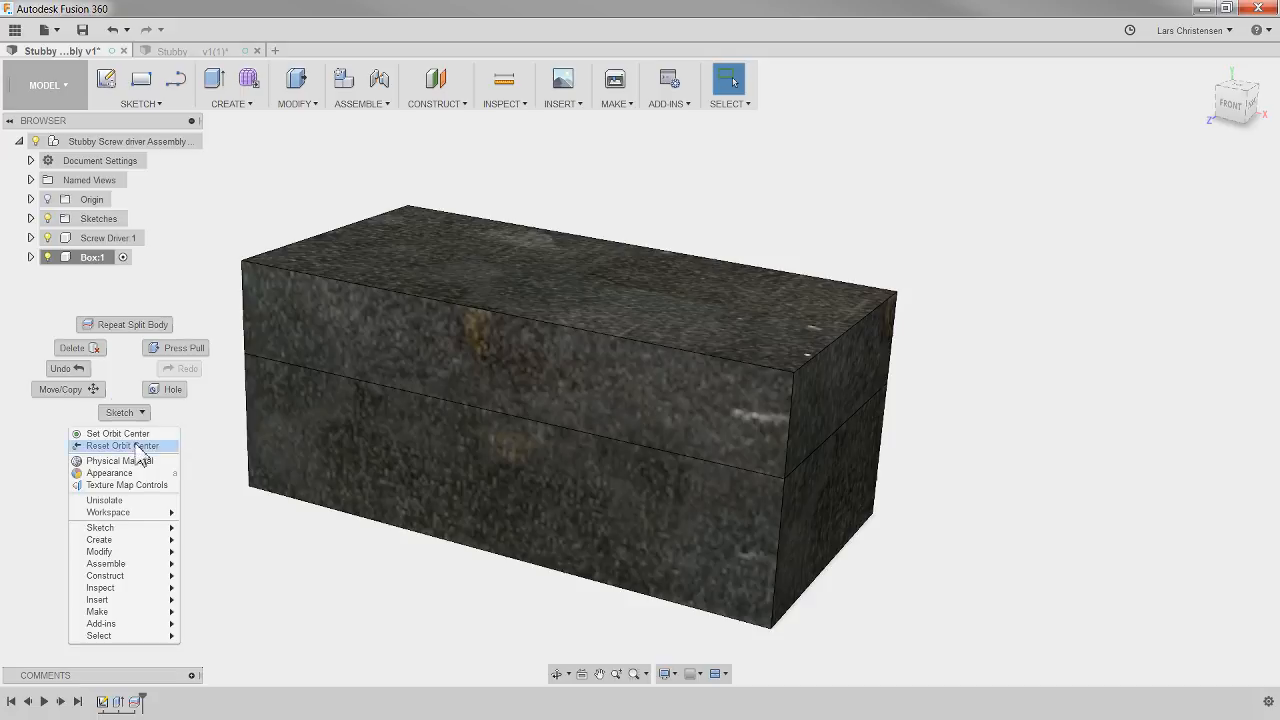
left_click(82, 393)
left_click(516, 275)
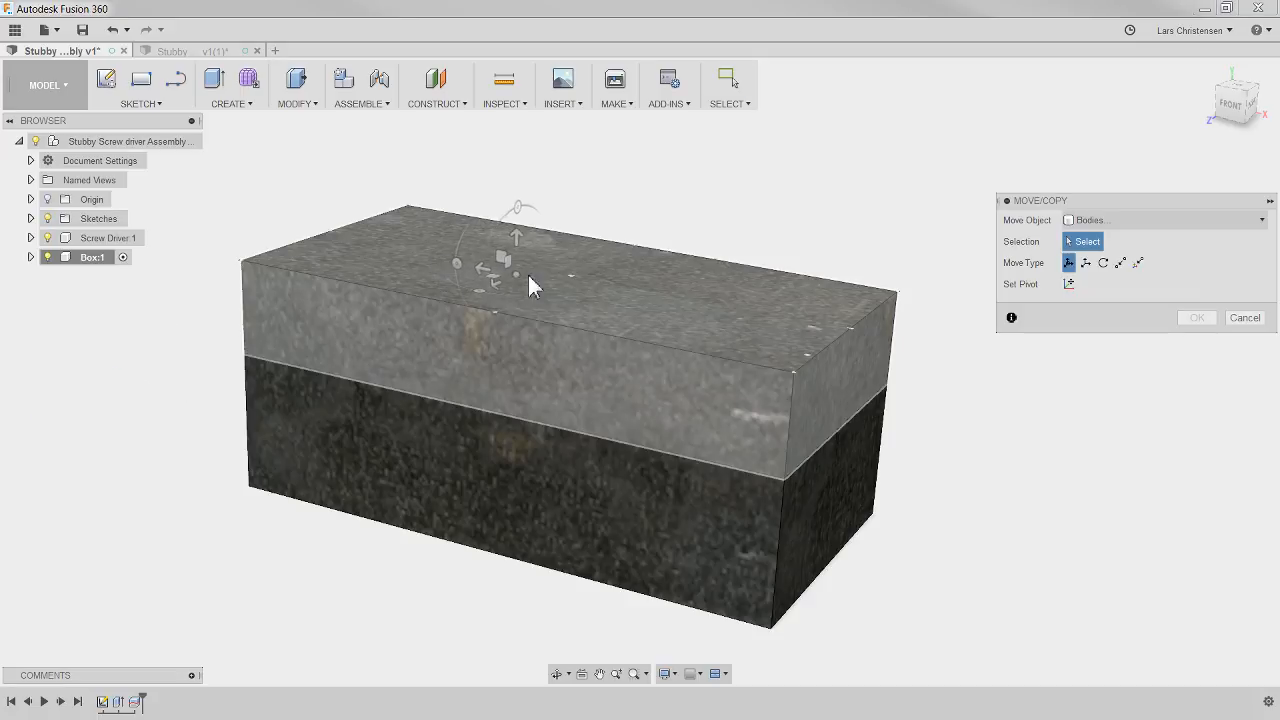
left_click(572, 276)
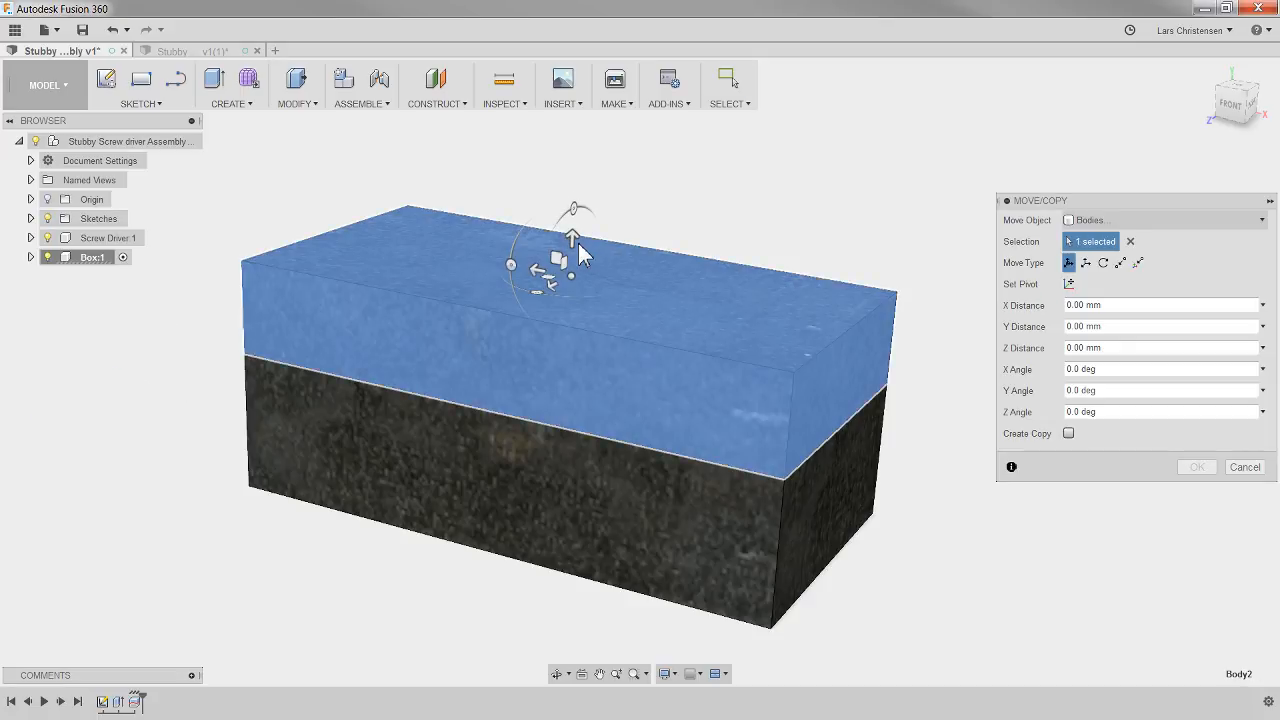
left_click_drag(572, 237, 574, 137)
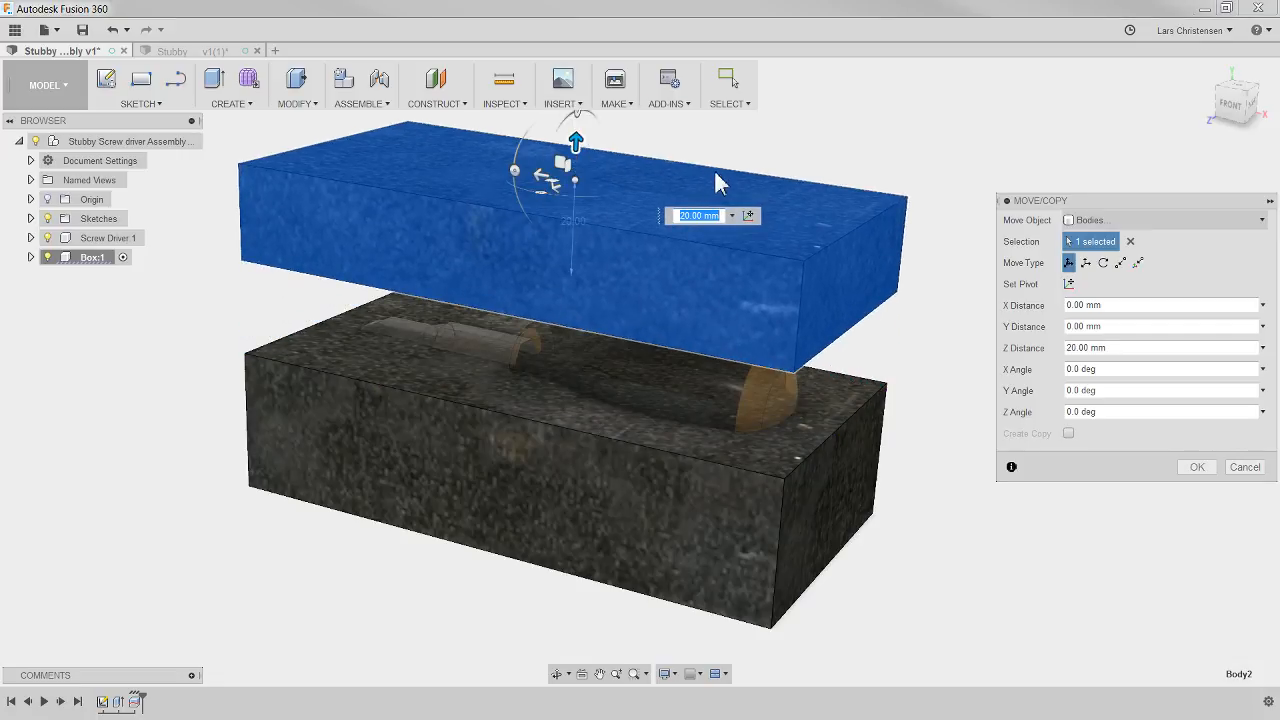
middle_click_drag(735, 196, 733, 231, "shift")
middle_click_drag(557, 222, 640, 455, "shift")
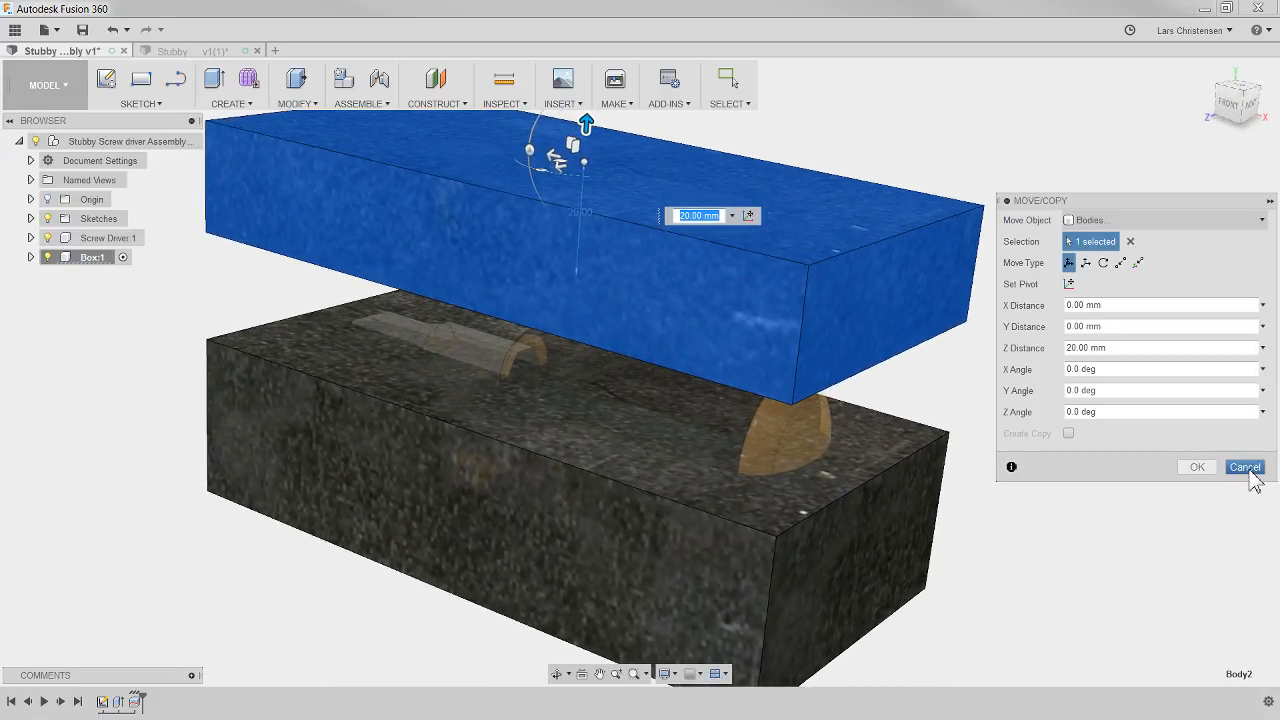
left_click(1245, 467)
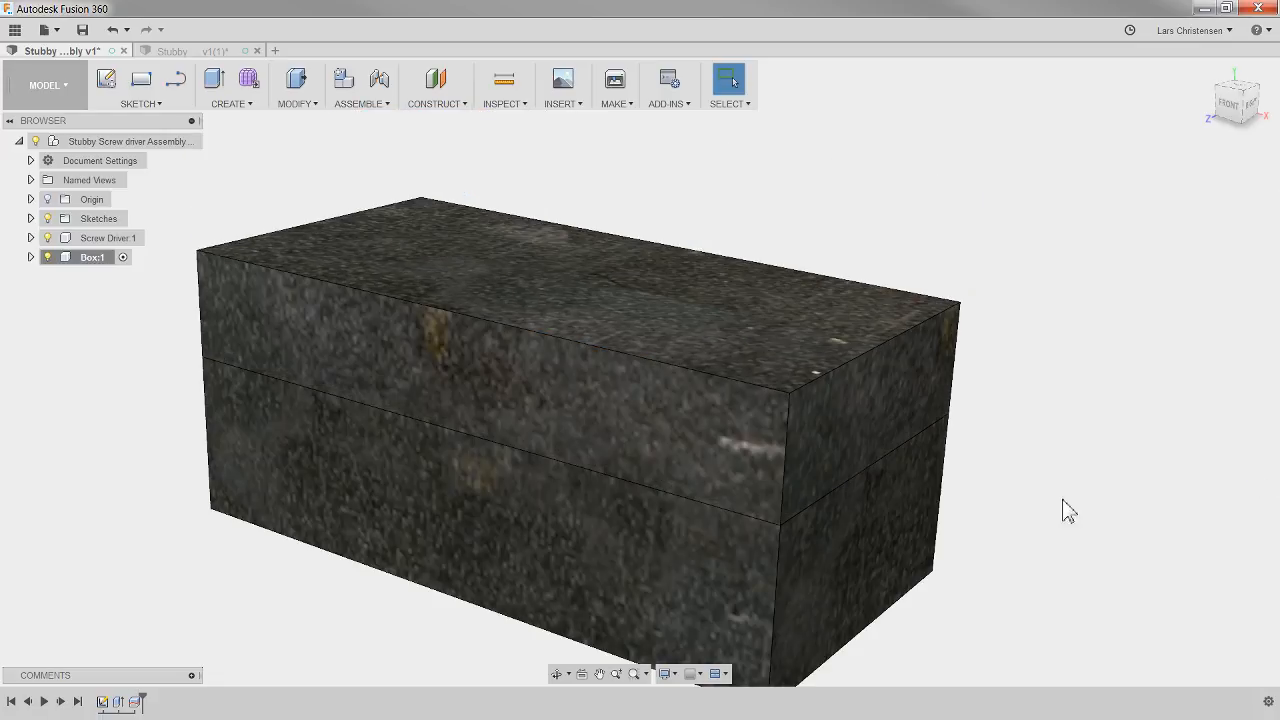
Rename the Box component's upper body Top and its lower body Bottom
scroll(1188, 495, "down", 3)
scroll(228, 483, "up", 1)
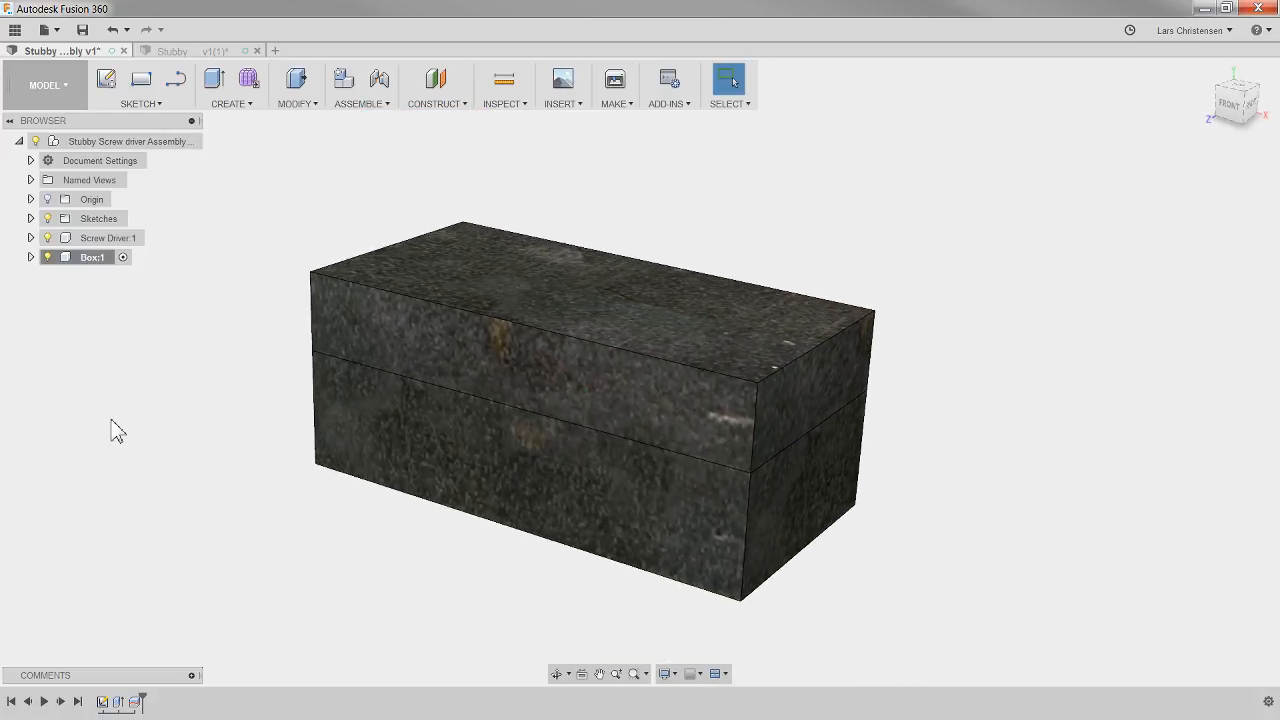
left_click(32, 257)
left_click(42, 296)
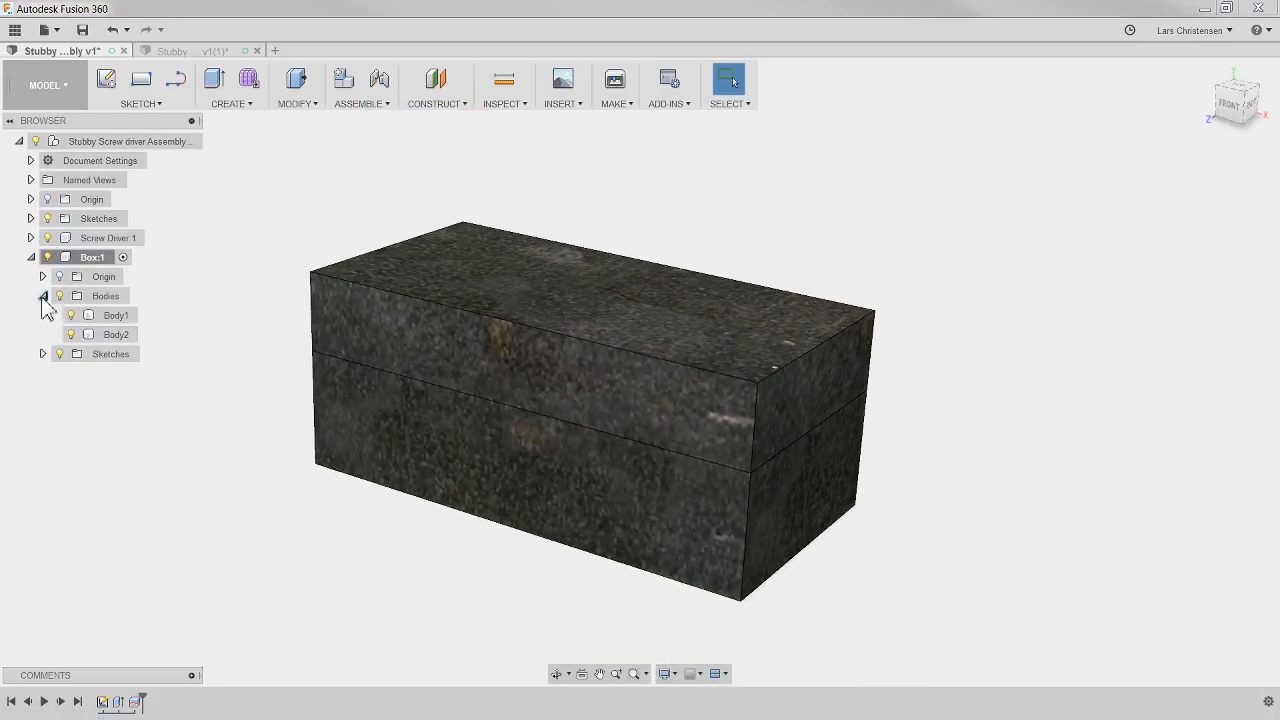
left_click(118, 316)
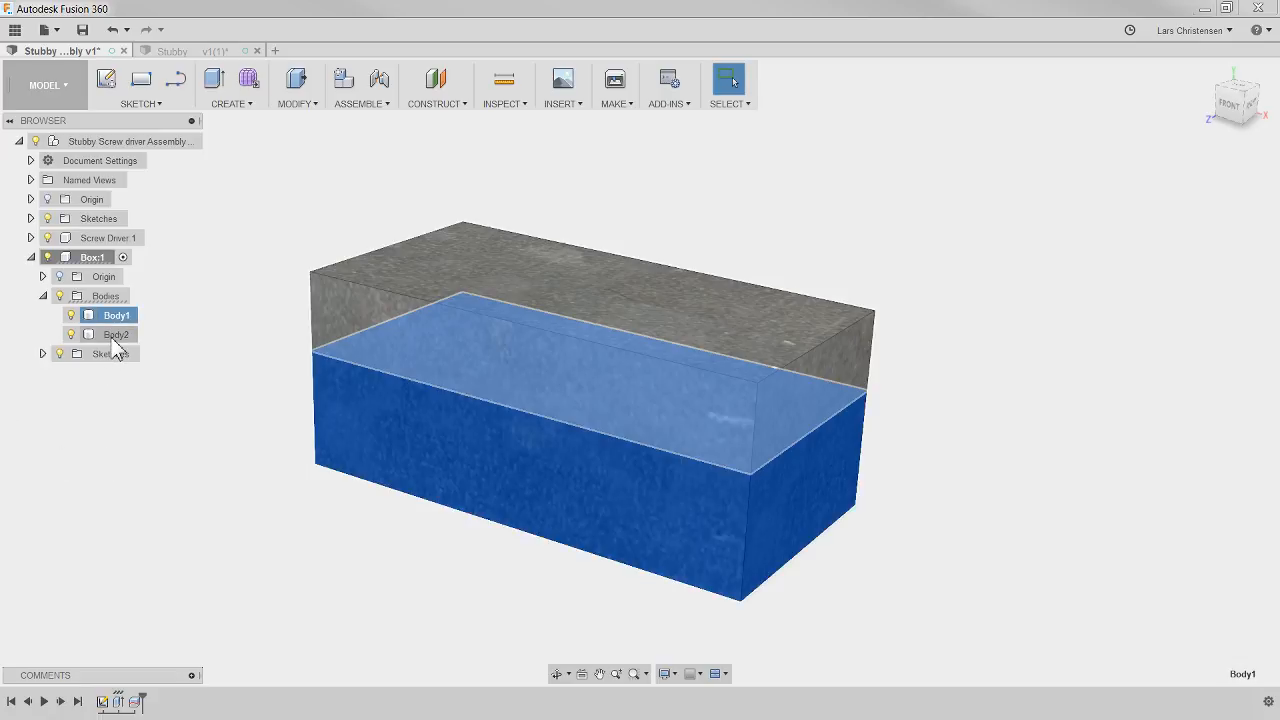
left_click(116, 337)
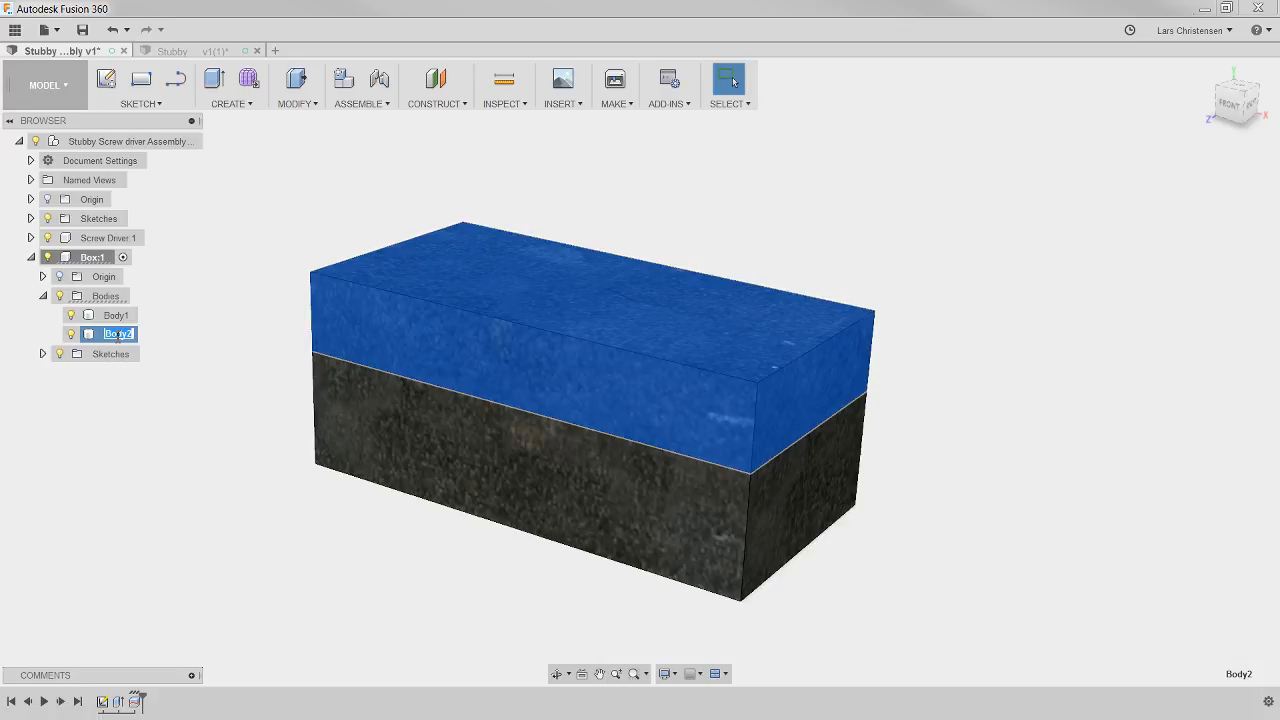
key("Return")
left_click(135, 317)
double_click(118, 316)
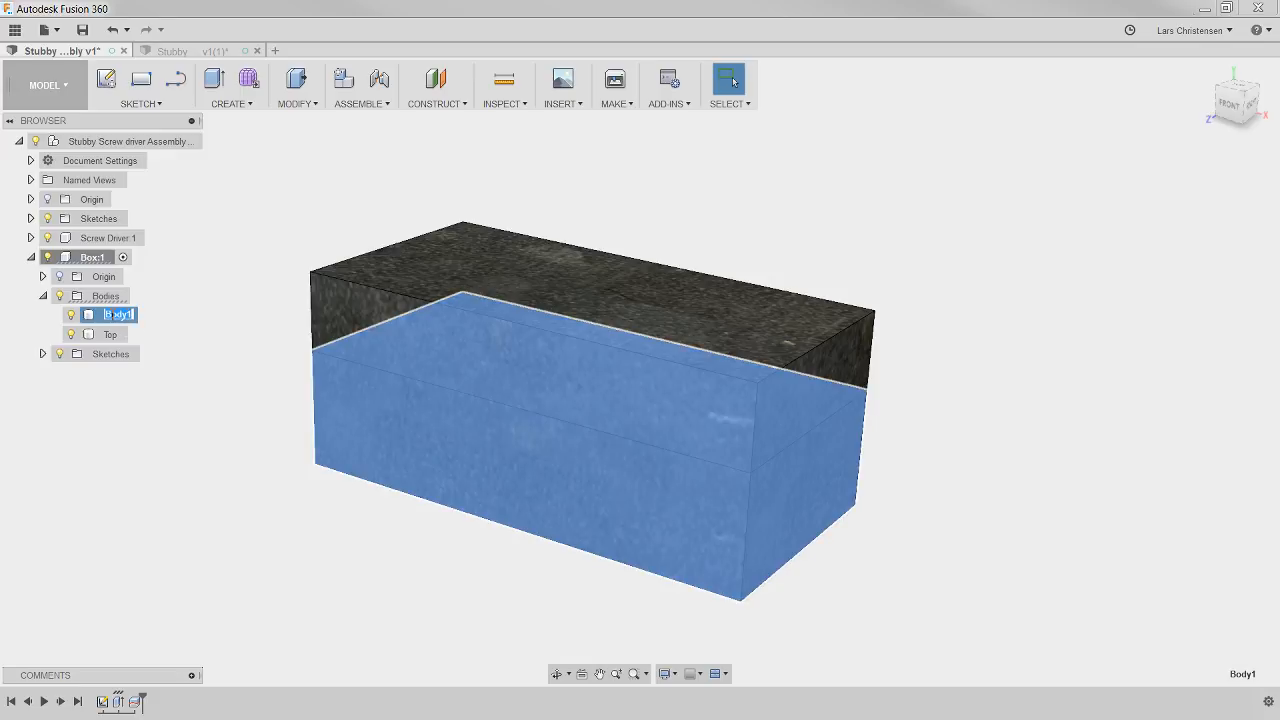
key("Return")
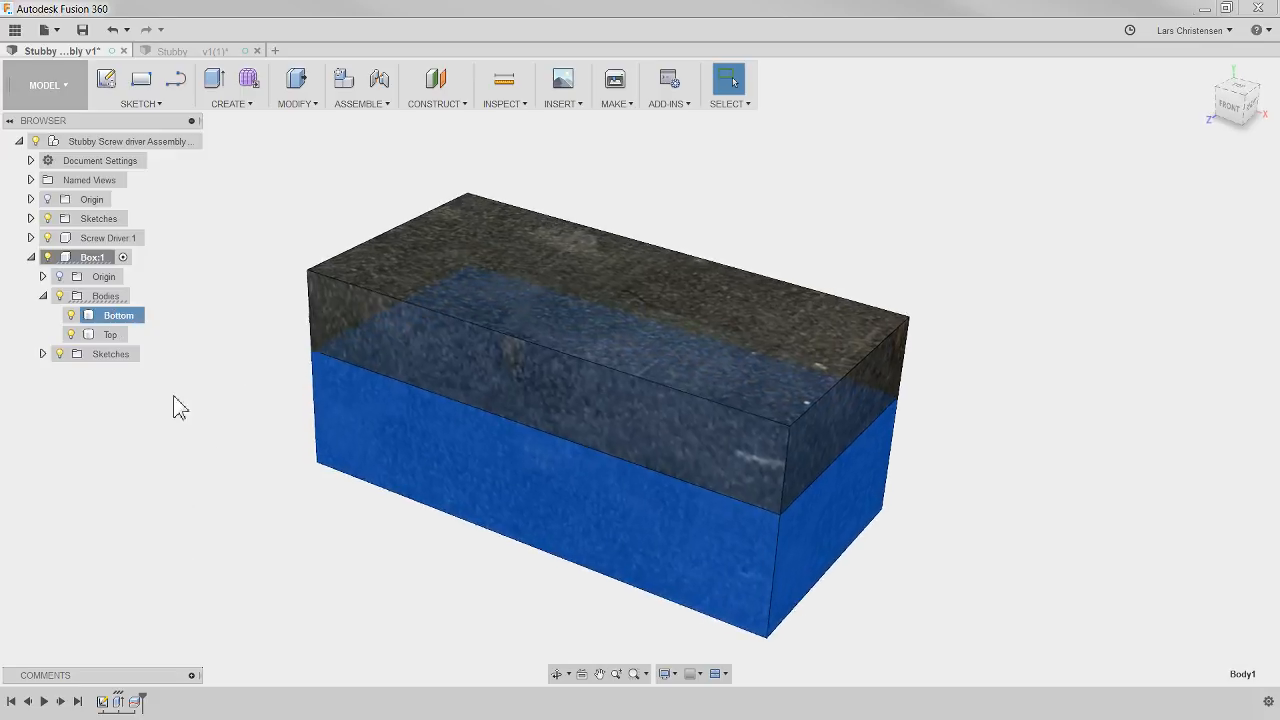
Hide the Top body and inspect how the screwdriver sits in the Bottom body
left_click(72, 340, "ctrl")
left_click(71, 338)
left_click(298, 606)
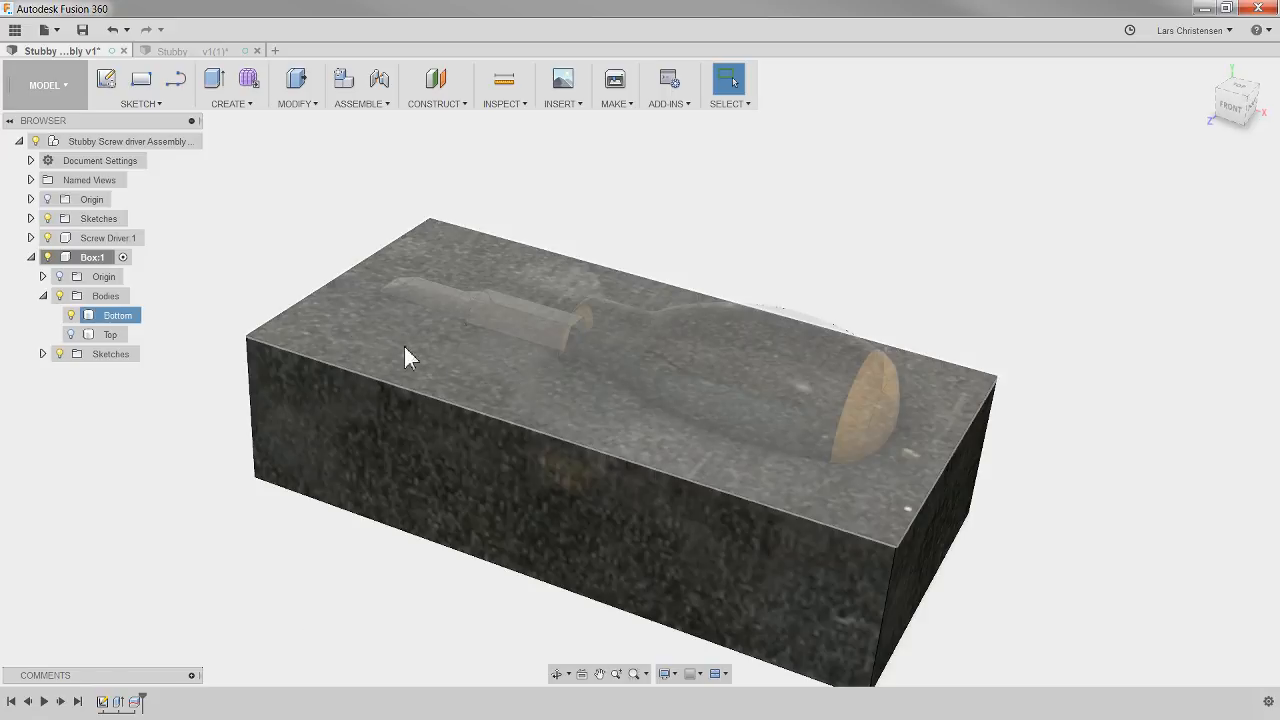
middle_click_drag(1238, 298, 914, 251, "shift")
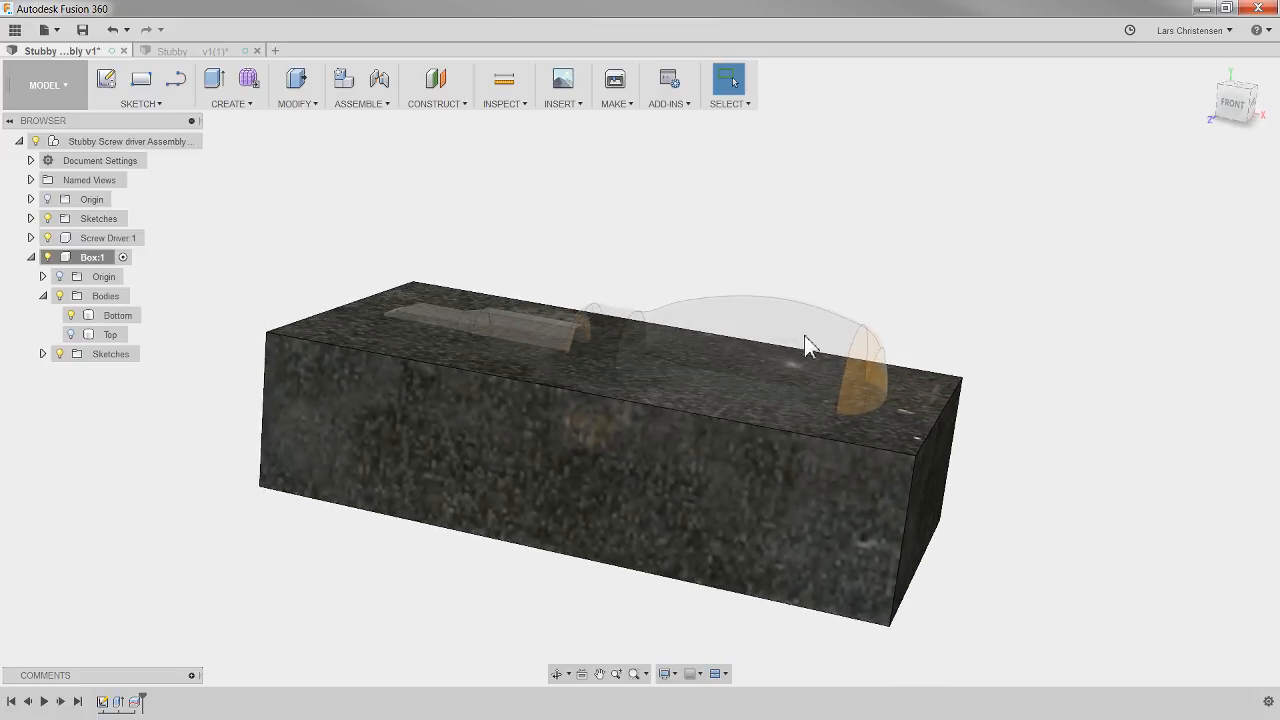
middle_click_drag(723, 351, 713, 225, "shift")
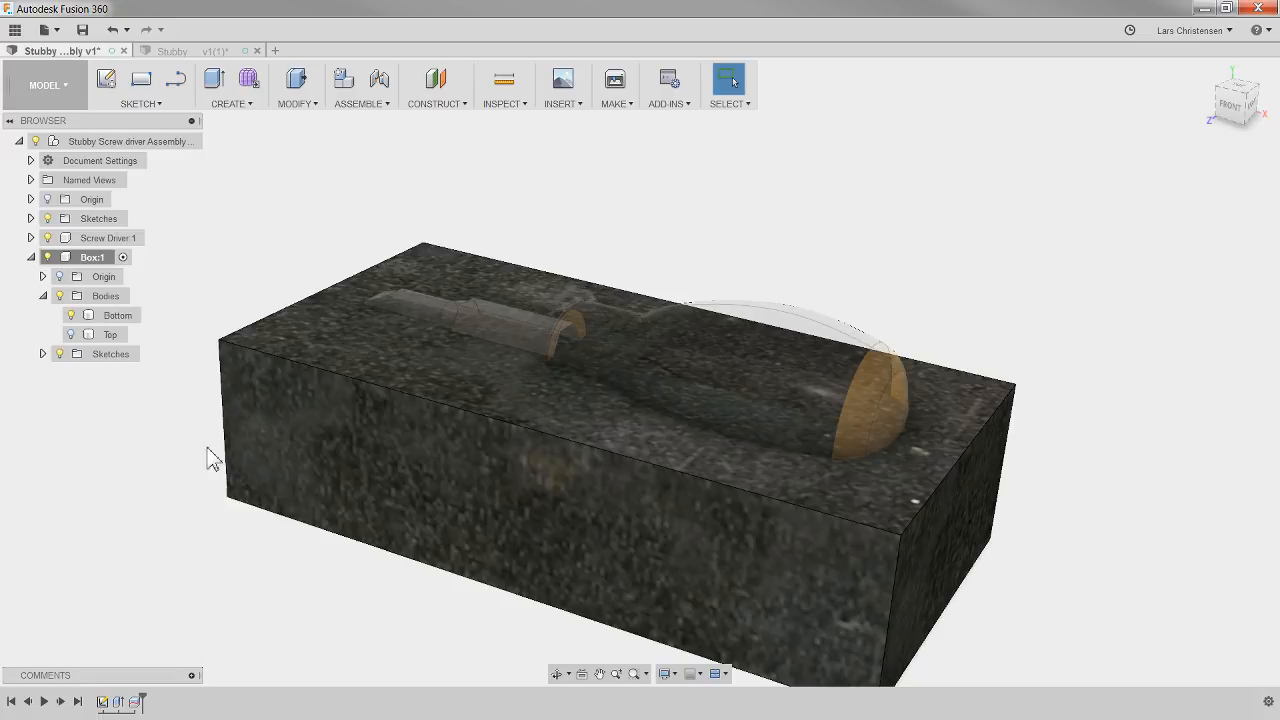
Shell the Bottom body through its upper face with an inside thickness of 4 mm
left_click(302, 104)
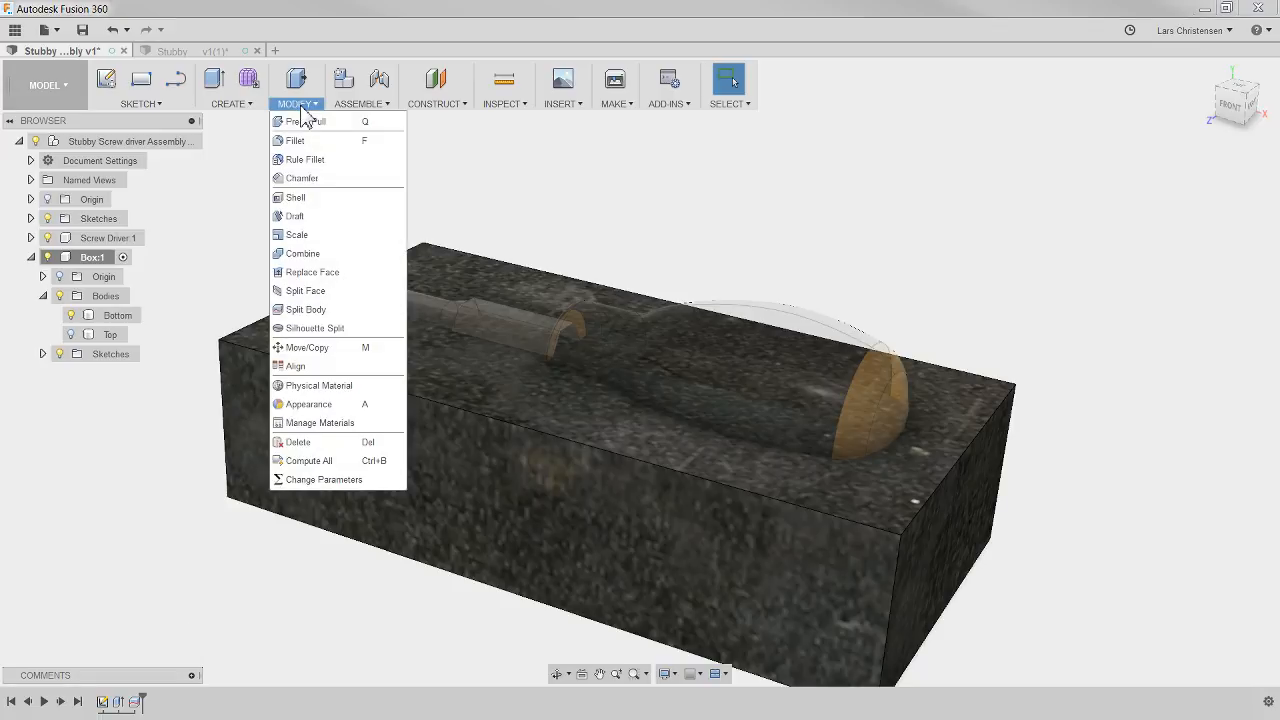
left_click(310, 198)
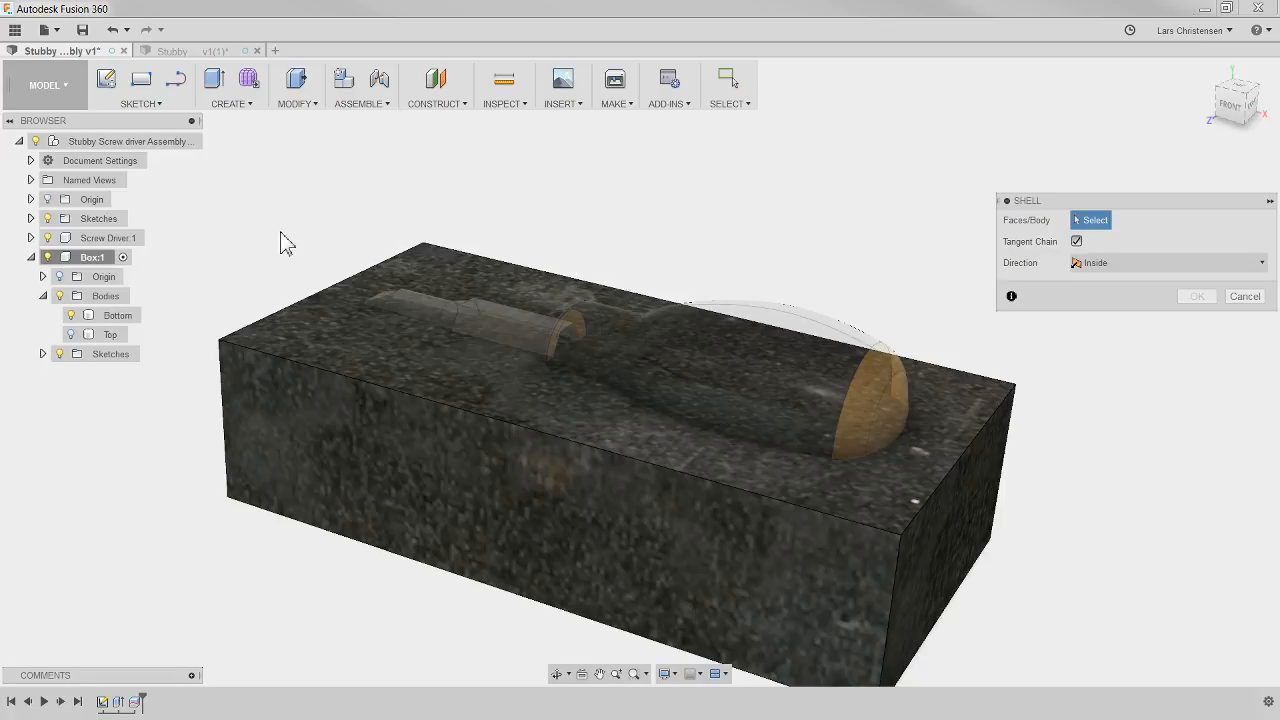
left_click(395, 367)
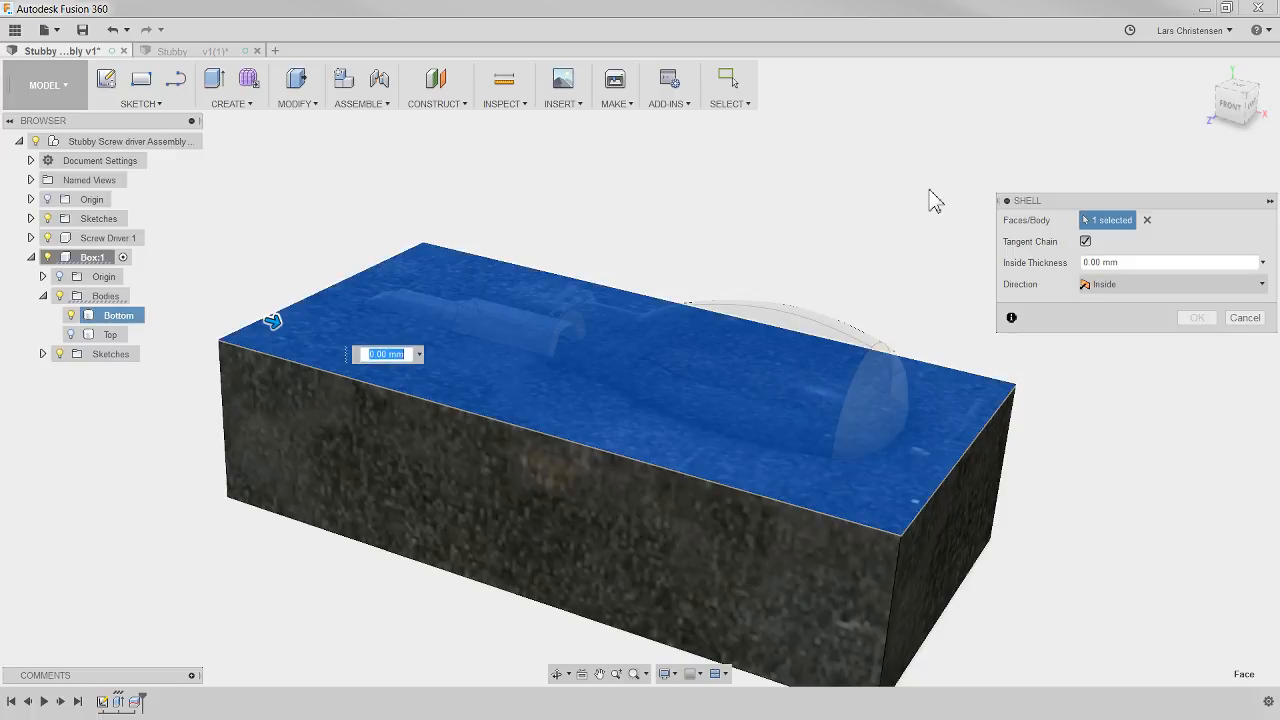
left_click(1175, 265)
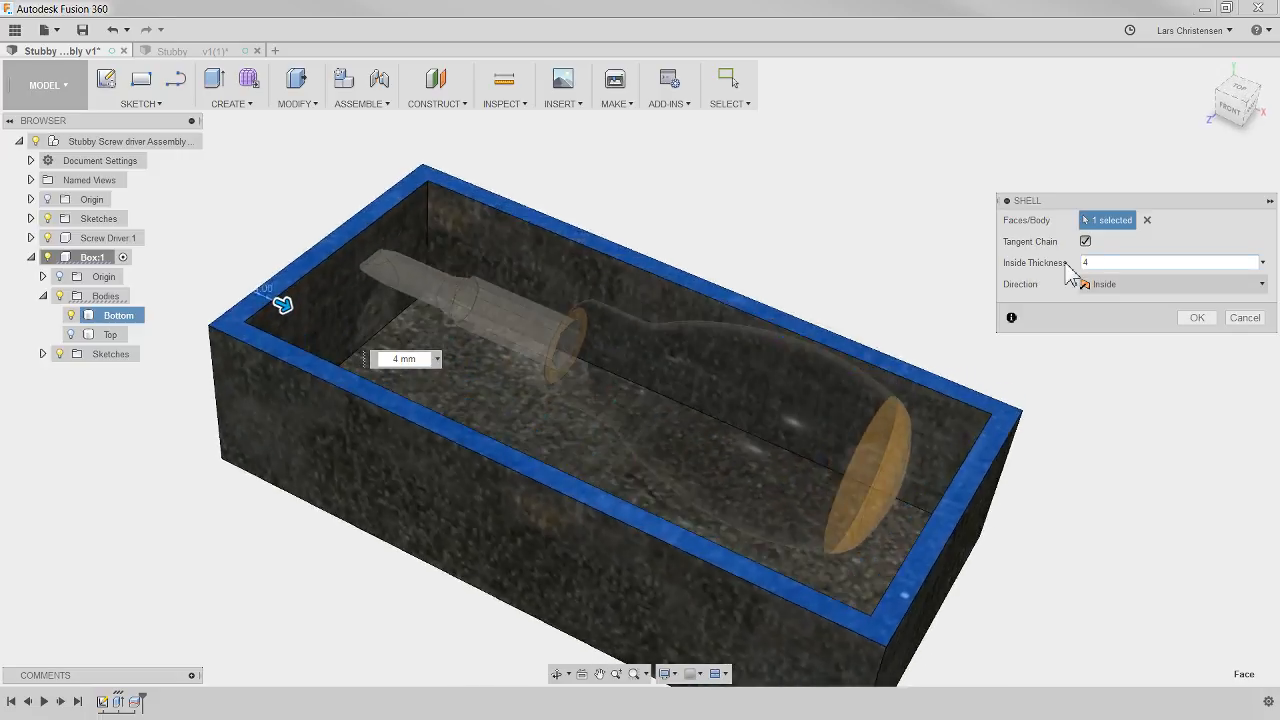
key("Return")
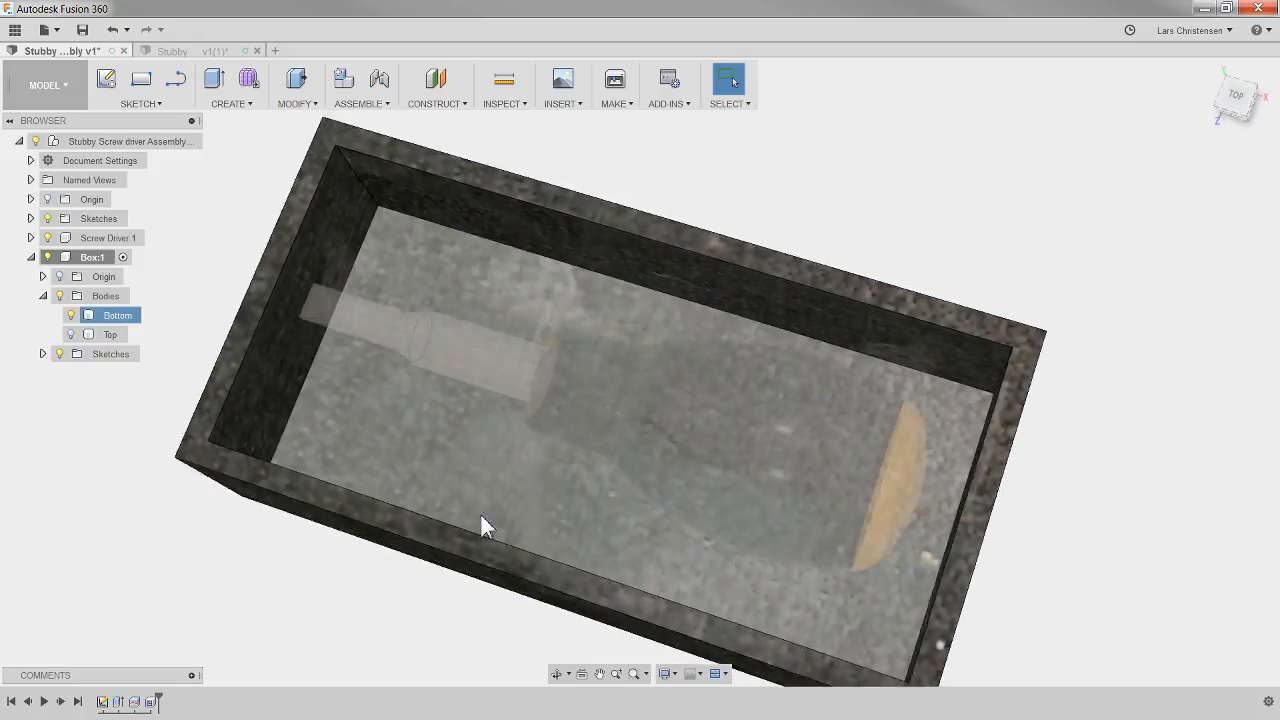
left_click(93, 317)
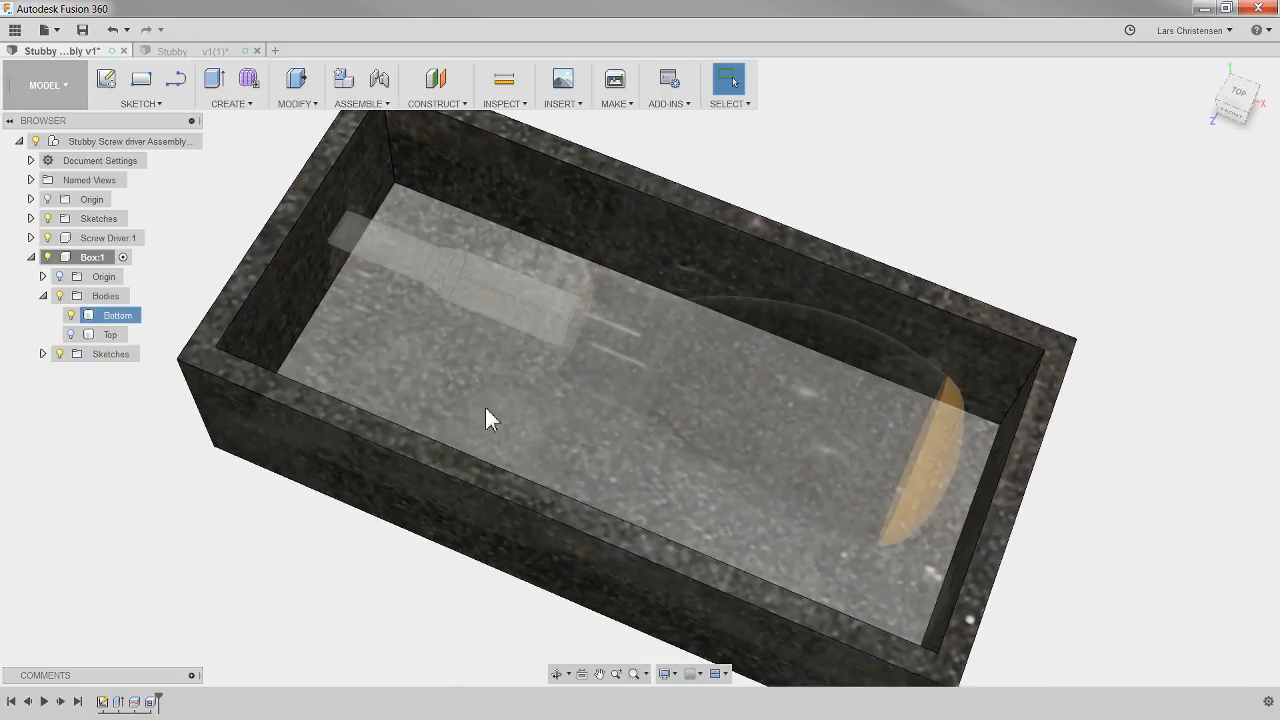
left_click(257, 528)
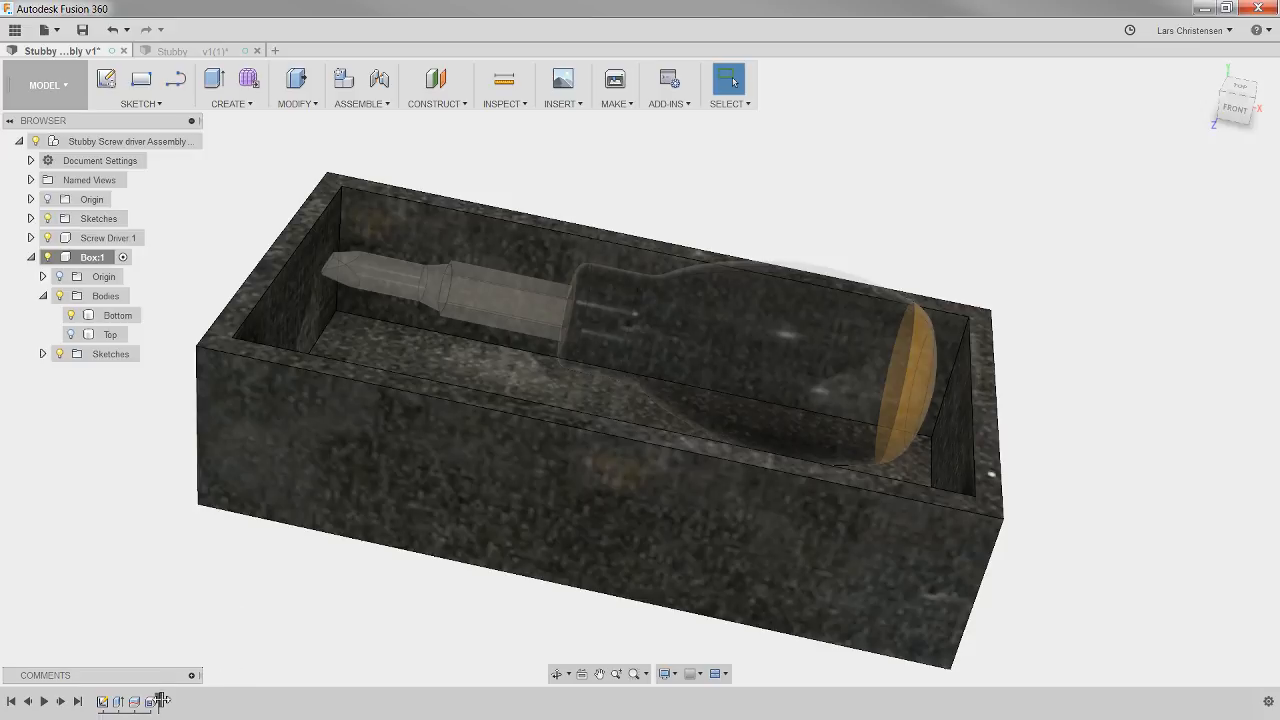
Roll the design history back to just before the body split, keeping the box's original extrusion active
middle_click_drag(1047, 566, 849, 592, "shift")
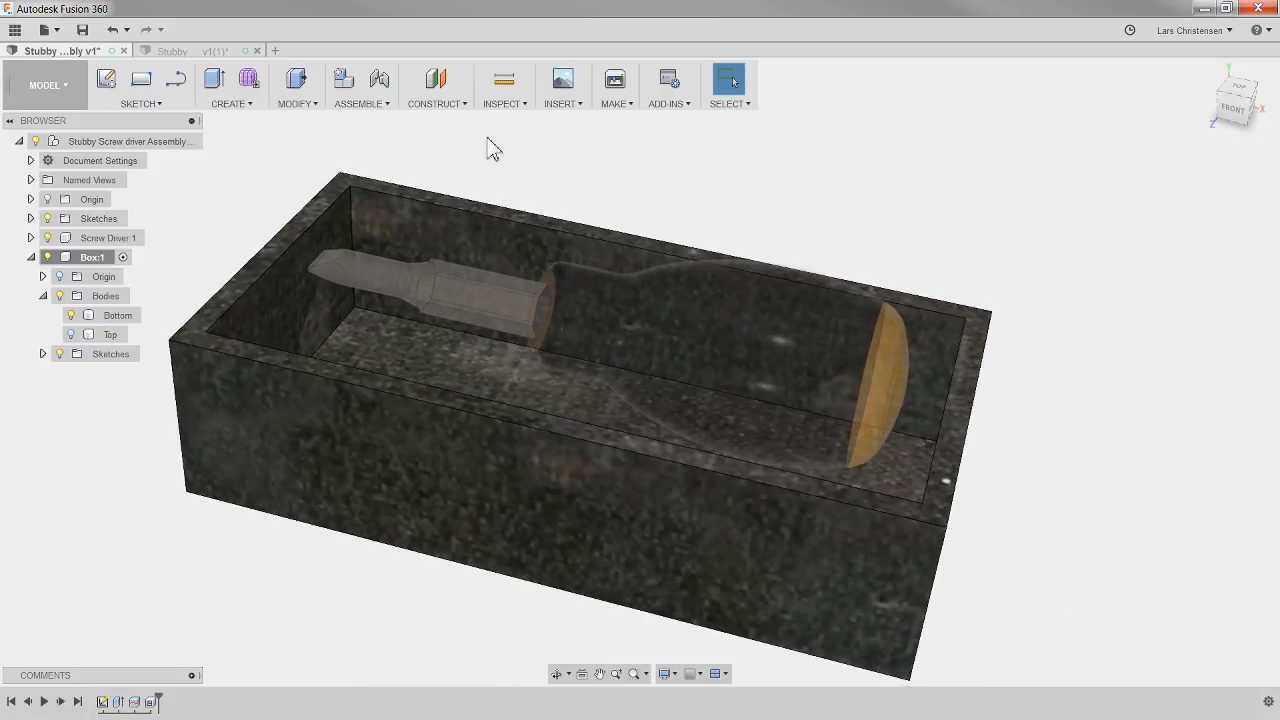
middle_click_drag(246, 486, 166, 614, "shift")
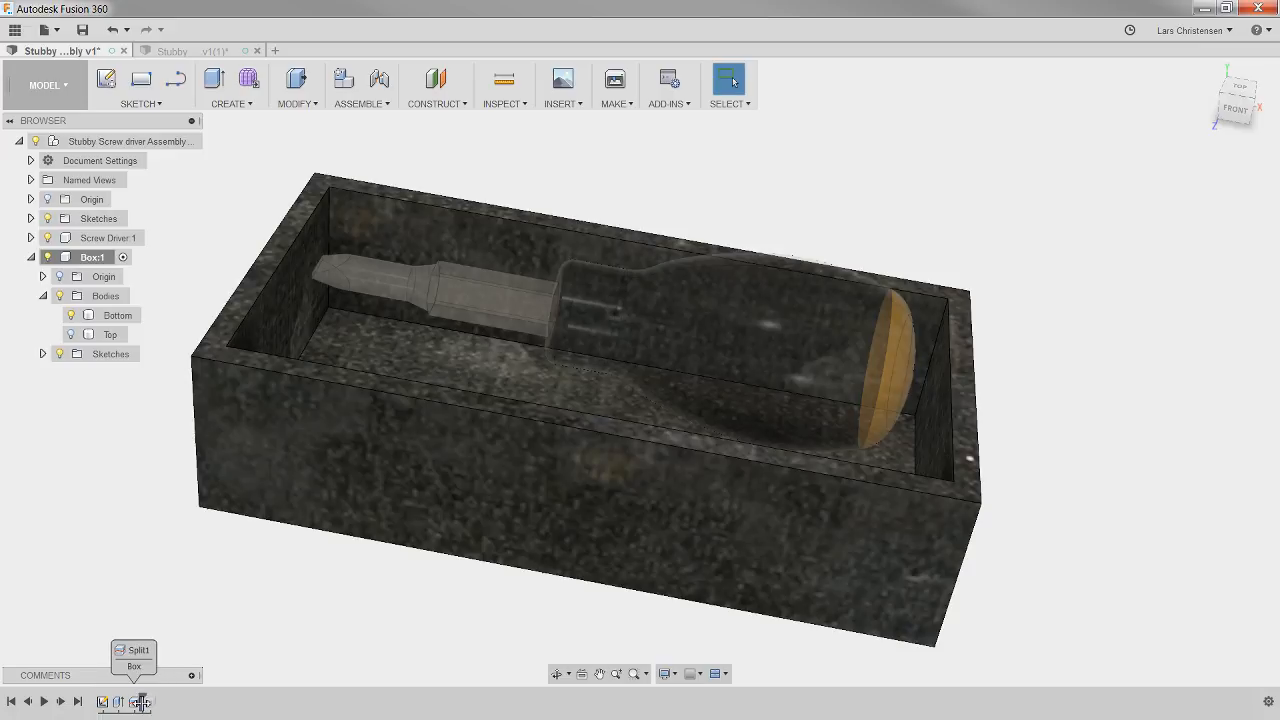
left_click_drag(136, 703, 128, 703)
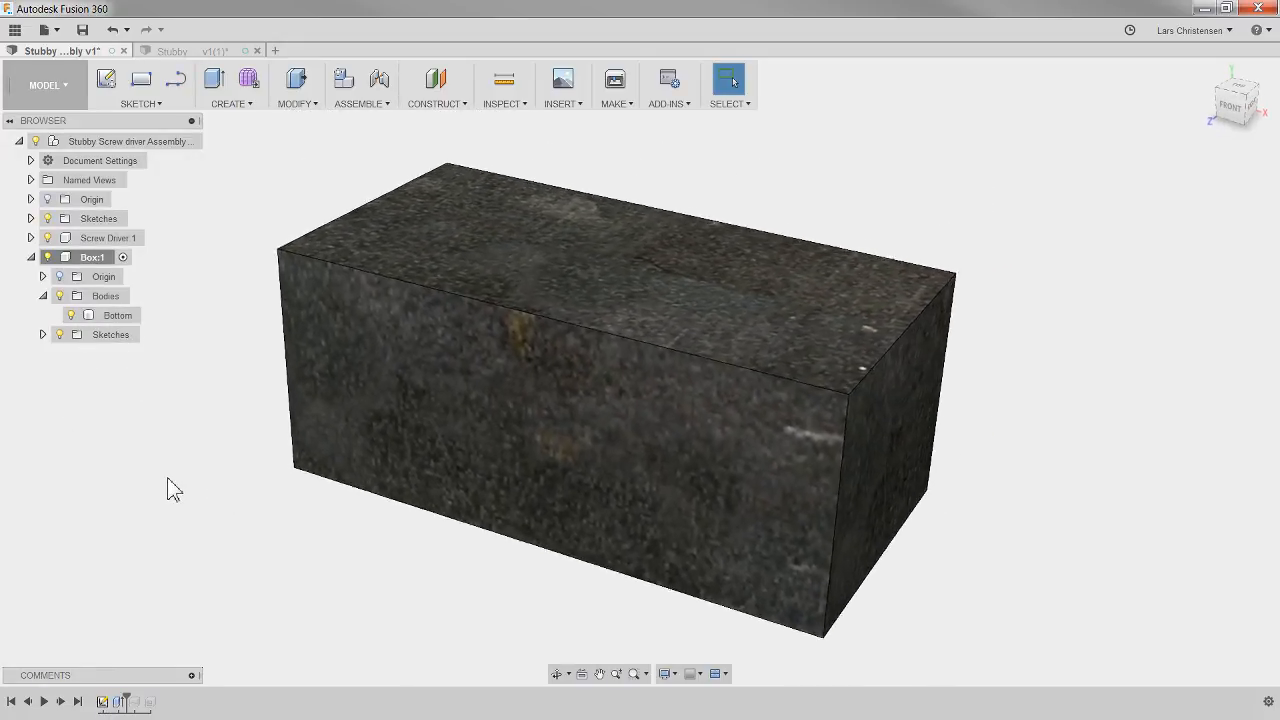
Fillet the four vertical corner edges of the unsplit box with a constant 10 mm radius
left_click(310, 108)
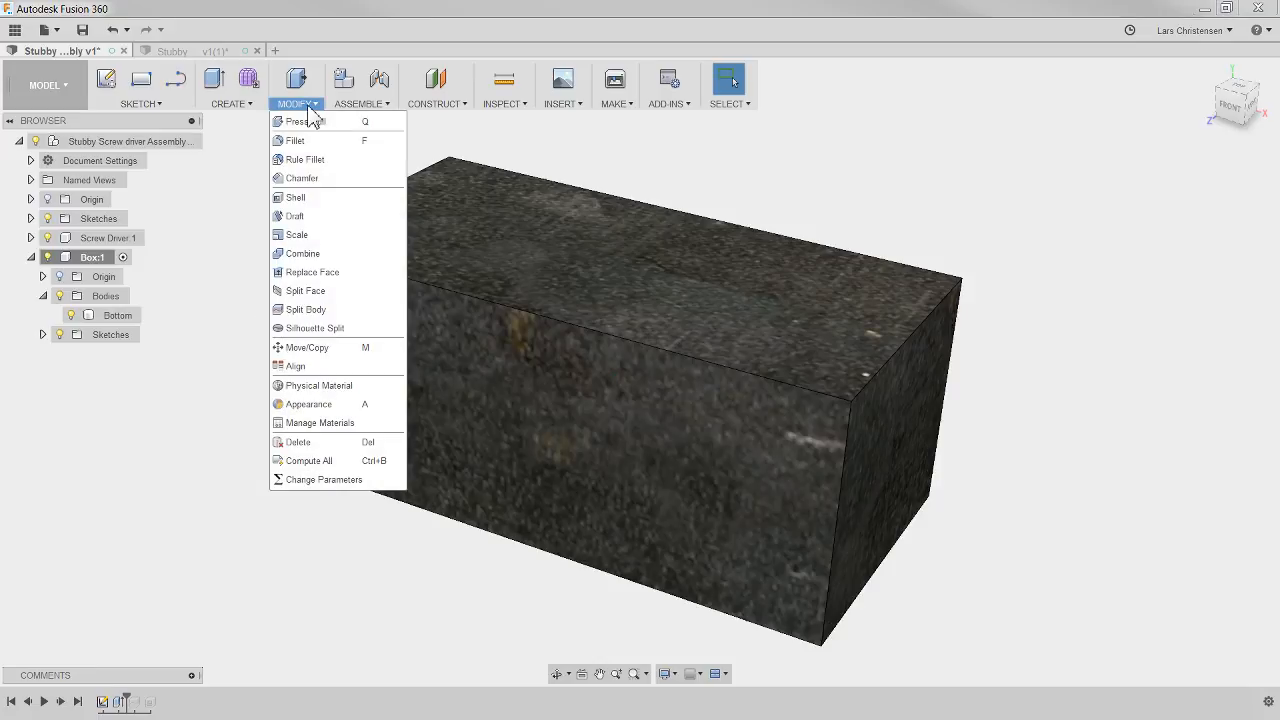
left_click(298, 140)
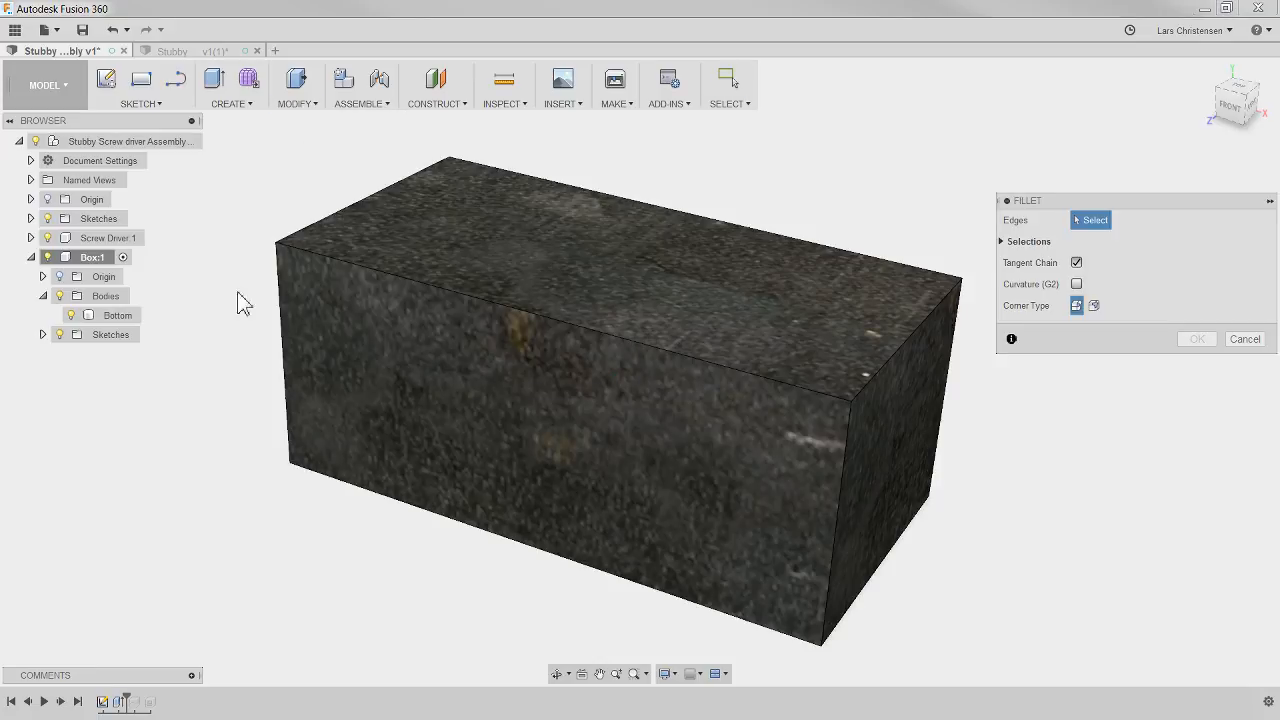
left_click(283, 365)
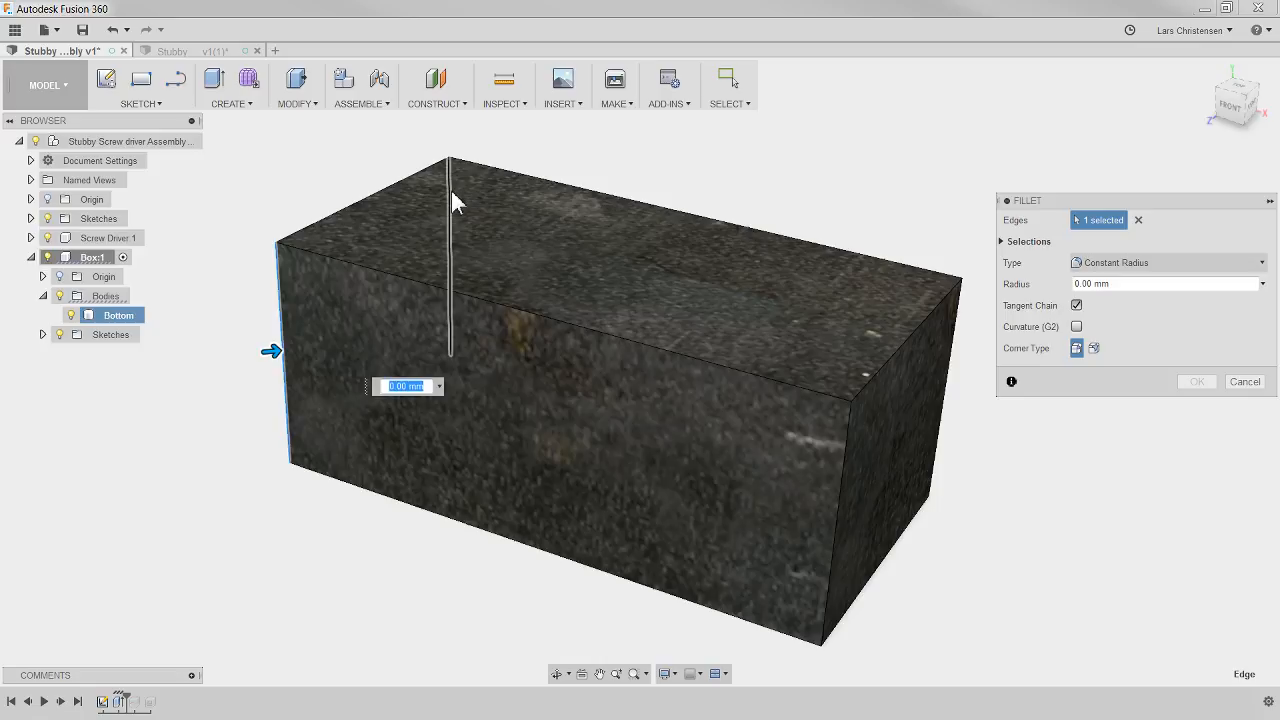
left_click(450, 190)
left_click(946, 380)
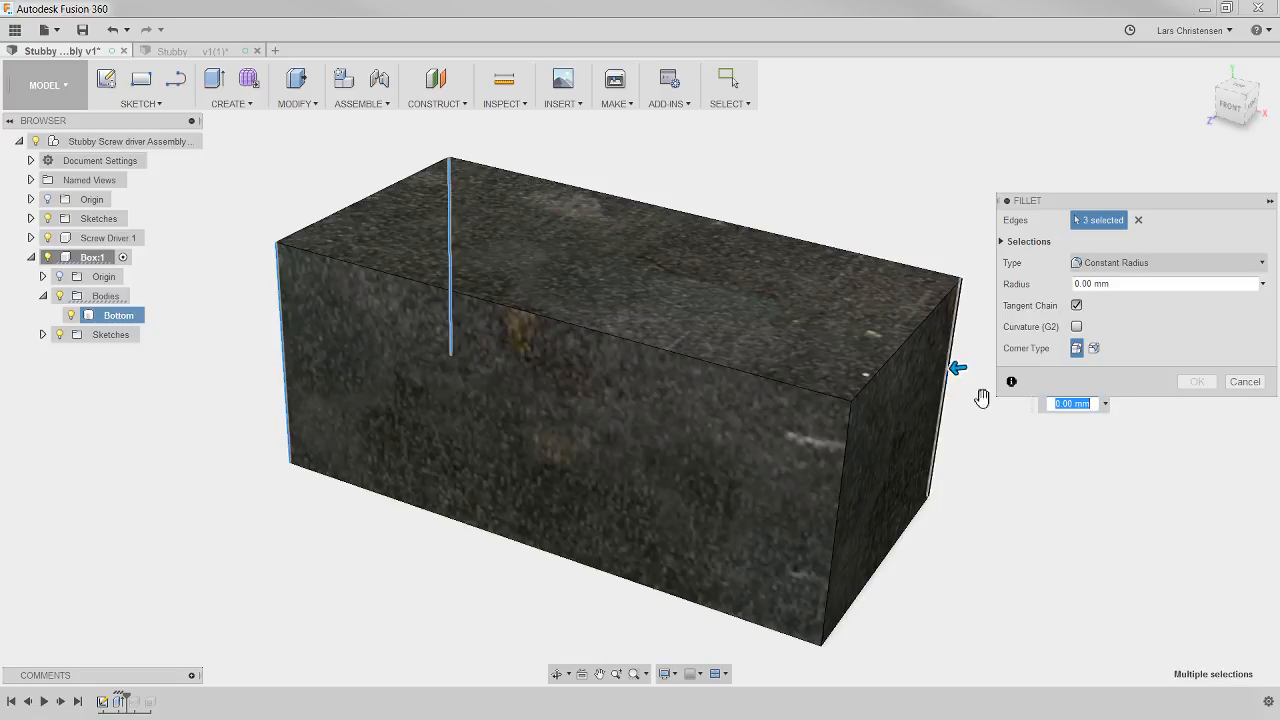
left_click(831, 575)
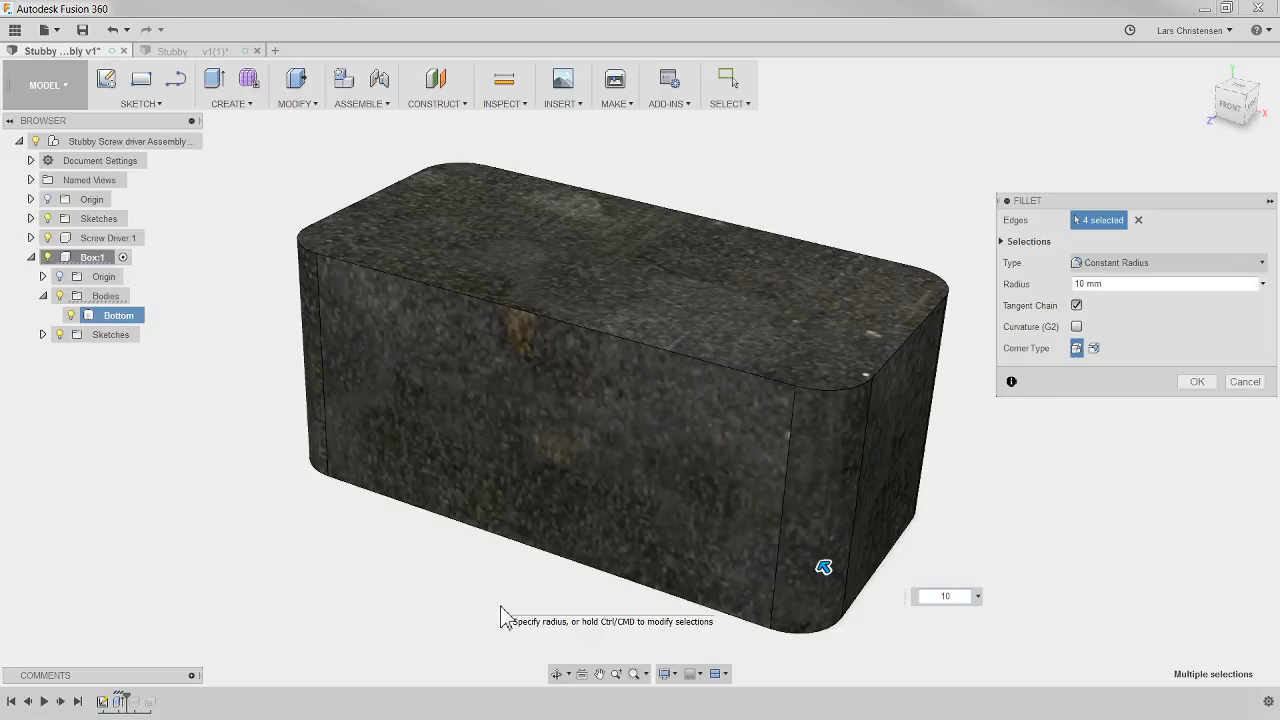
key("Return")
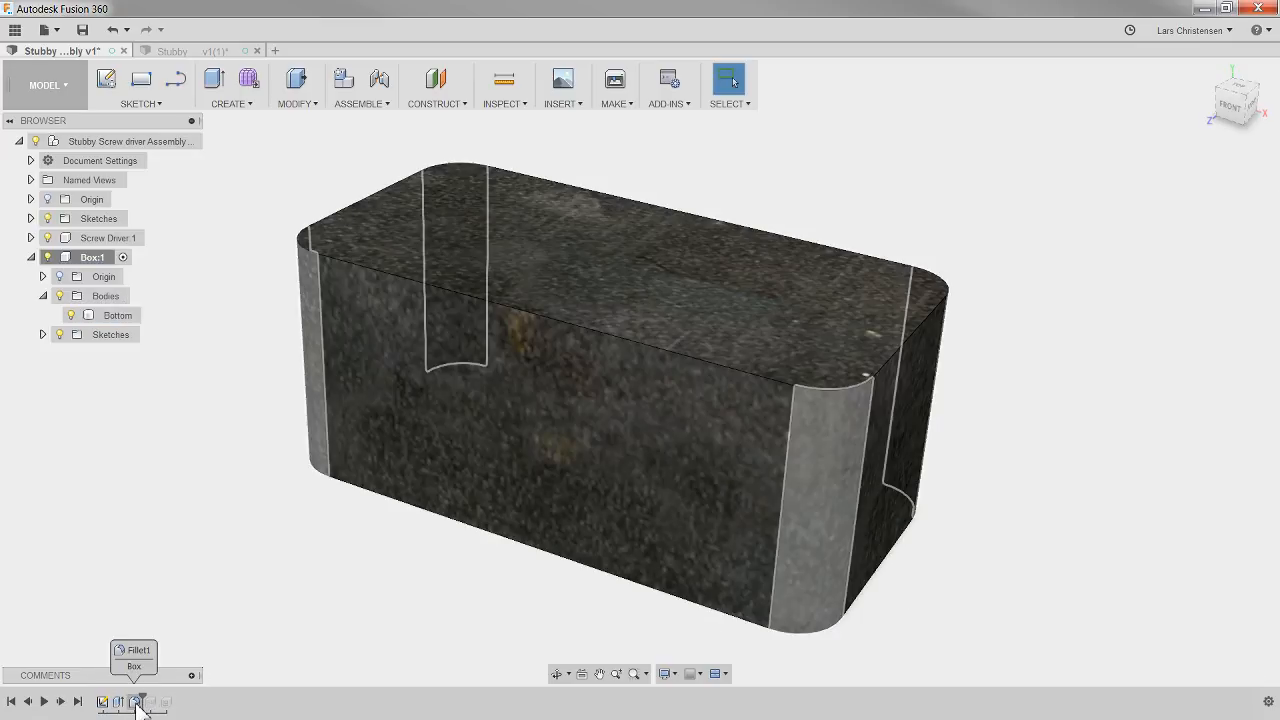
Roll the design history forward past the split and the shell, and inspect the Bottom body's inner corners
left_click_drag(146, 700, 157, 700)
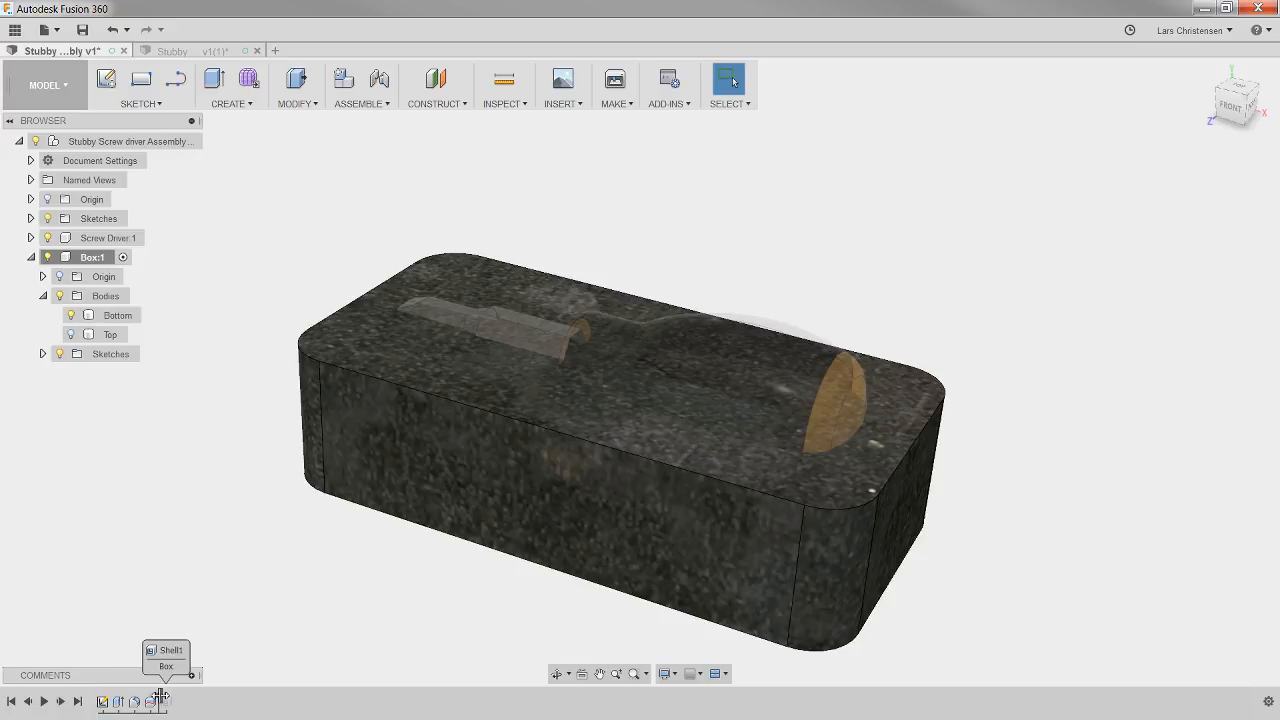
left_click_drag(173, 697, 175, 698)
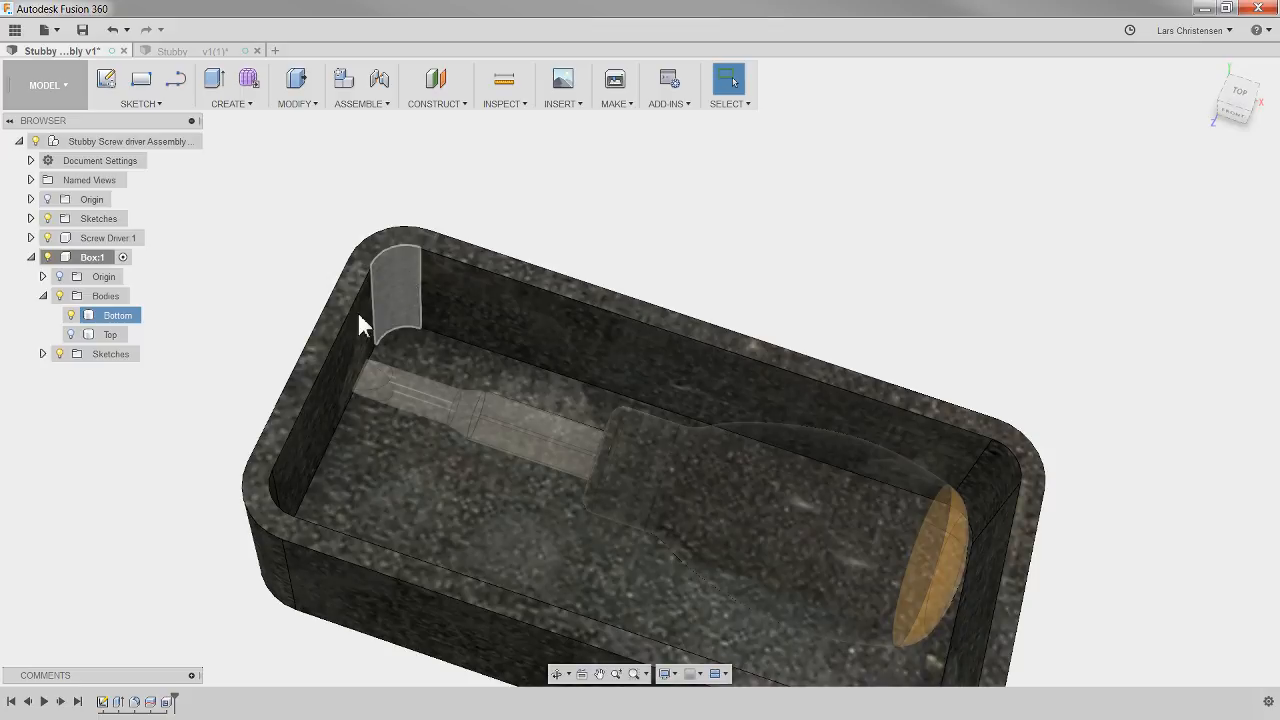
middle_click_drag(169, 620, 251, 603, "shift")
middle_click_drag(365, 443, 260, 529, "shift")
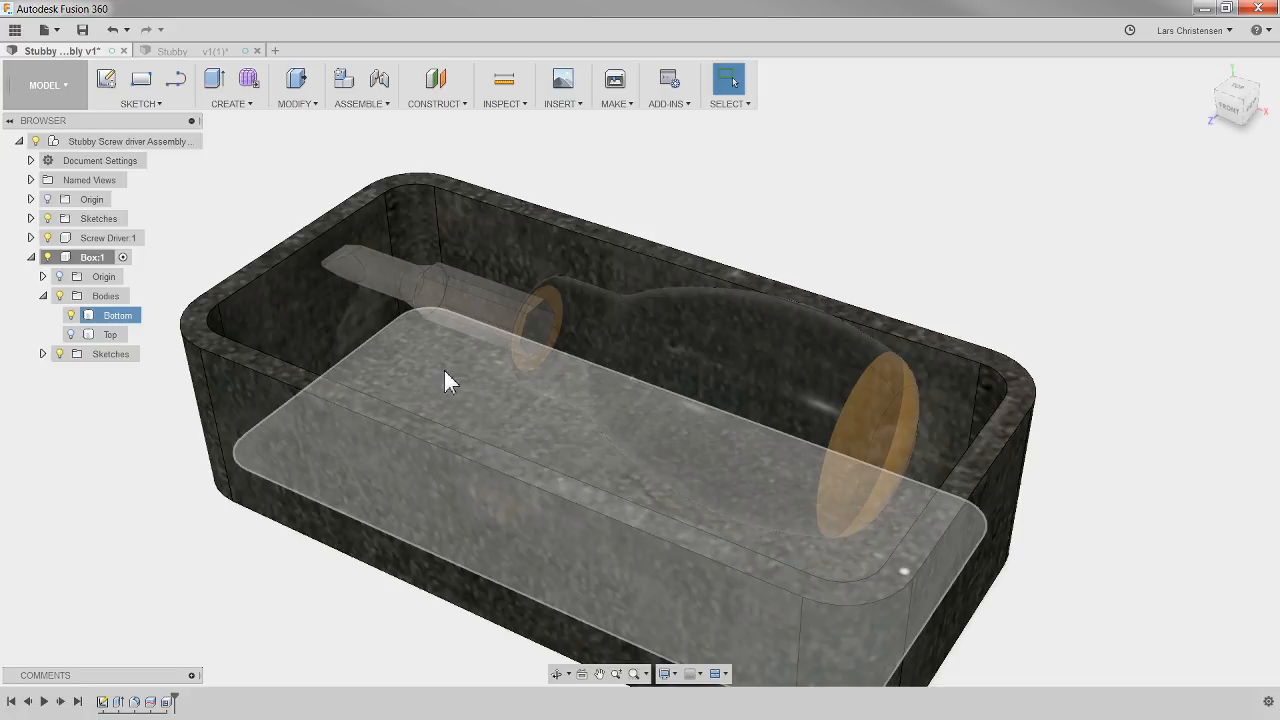
Sketch two narrow rectangles across the full width of the Bottom's inner floor, one under the screwdriver's shaft and one under its handle
right_click(444, 370)
left_click(432, 449)
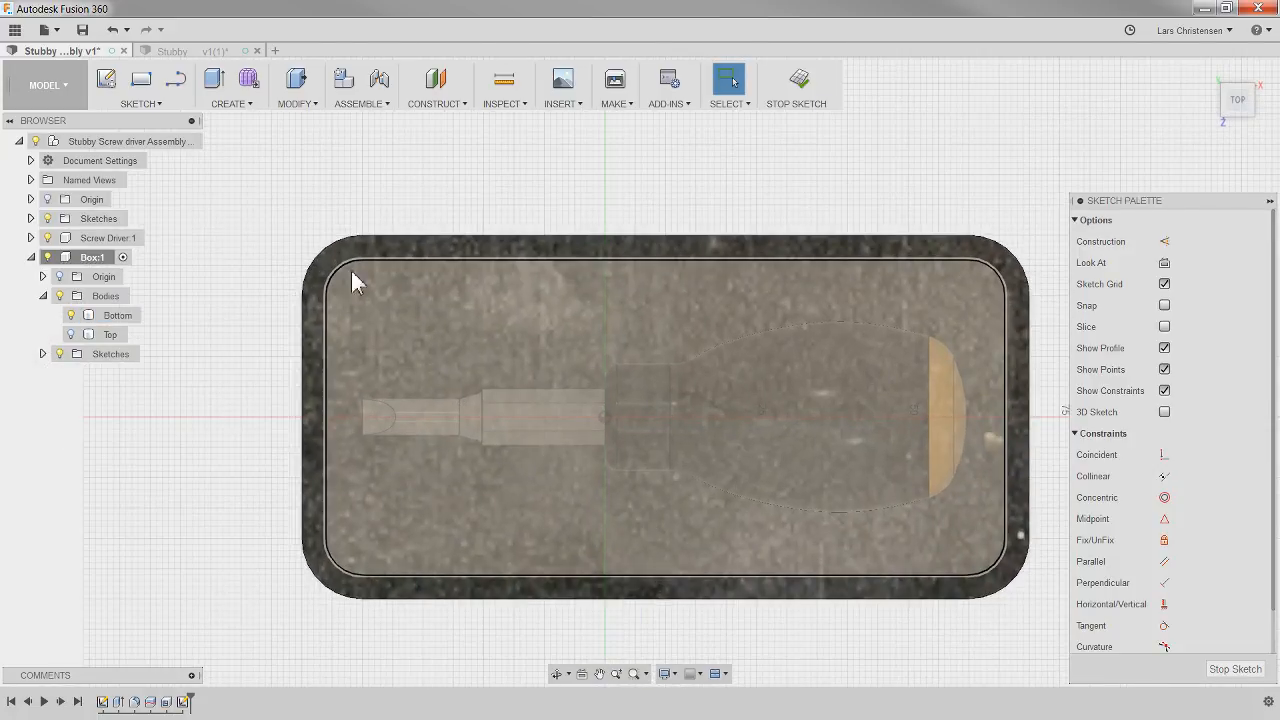
left_click(143, 82)
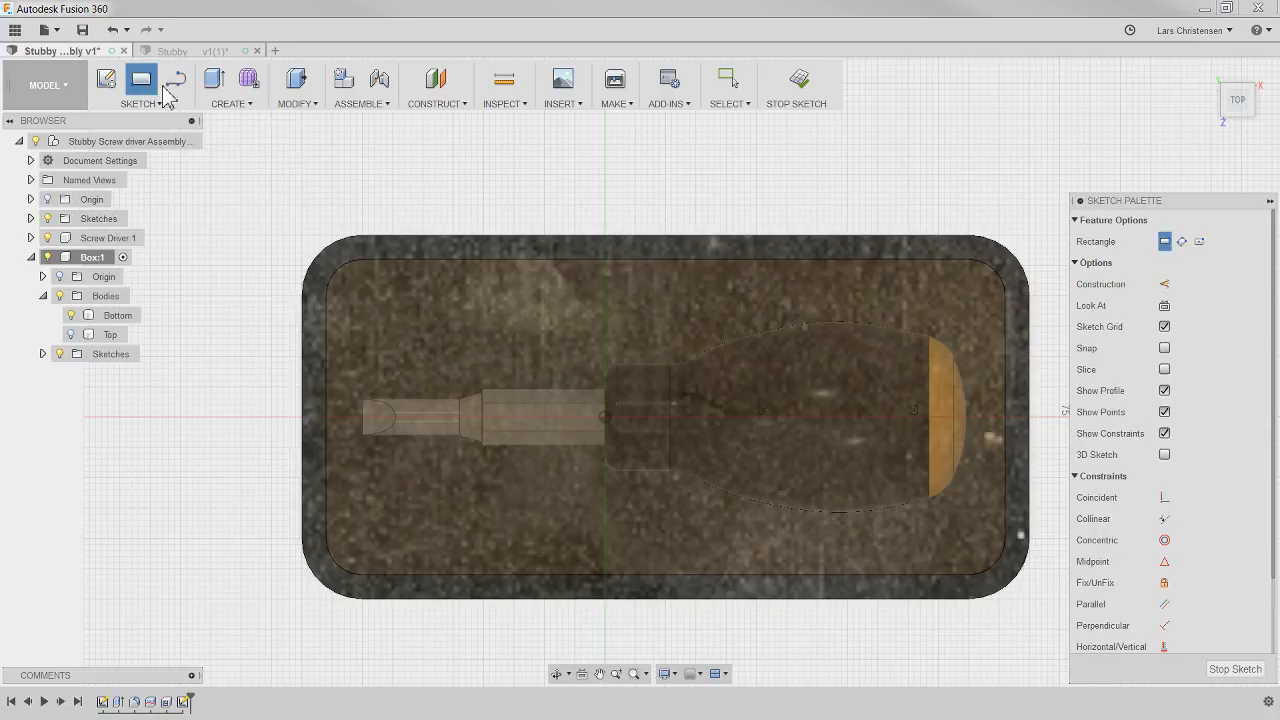
left_click(512, 262)
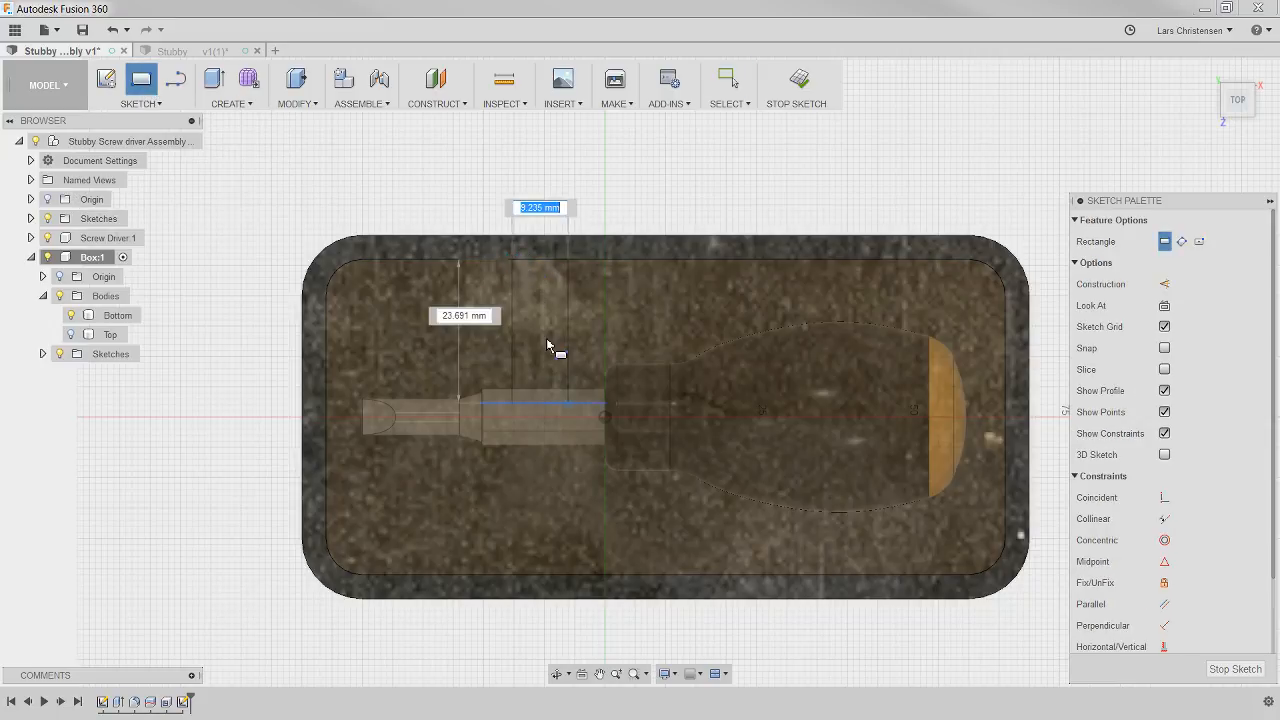
left_click(539, 577)
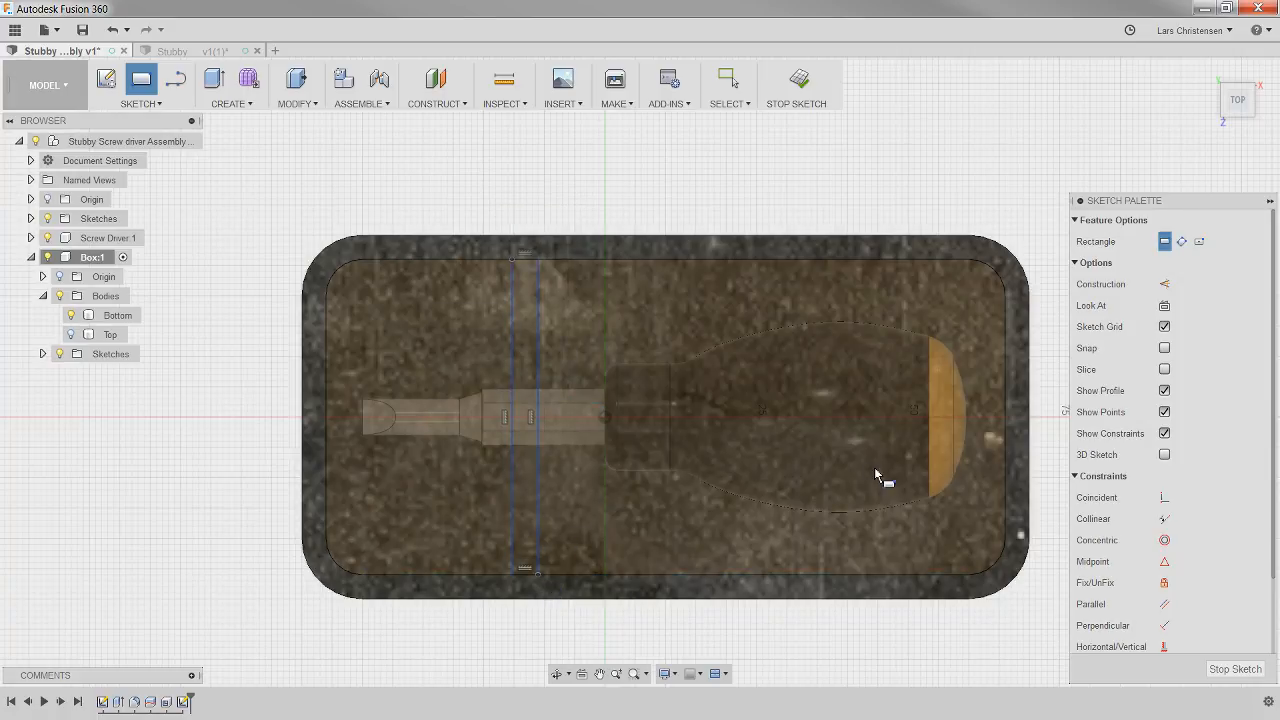
left_click(778, 263)
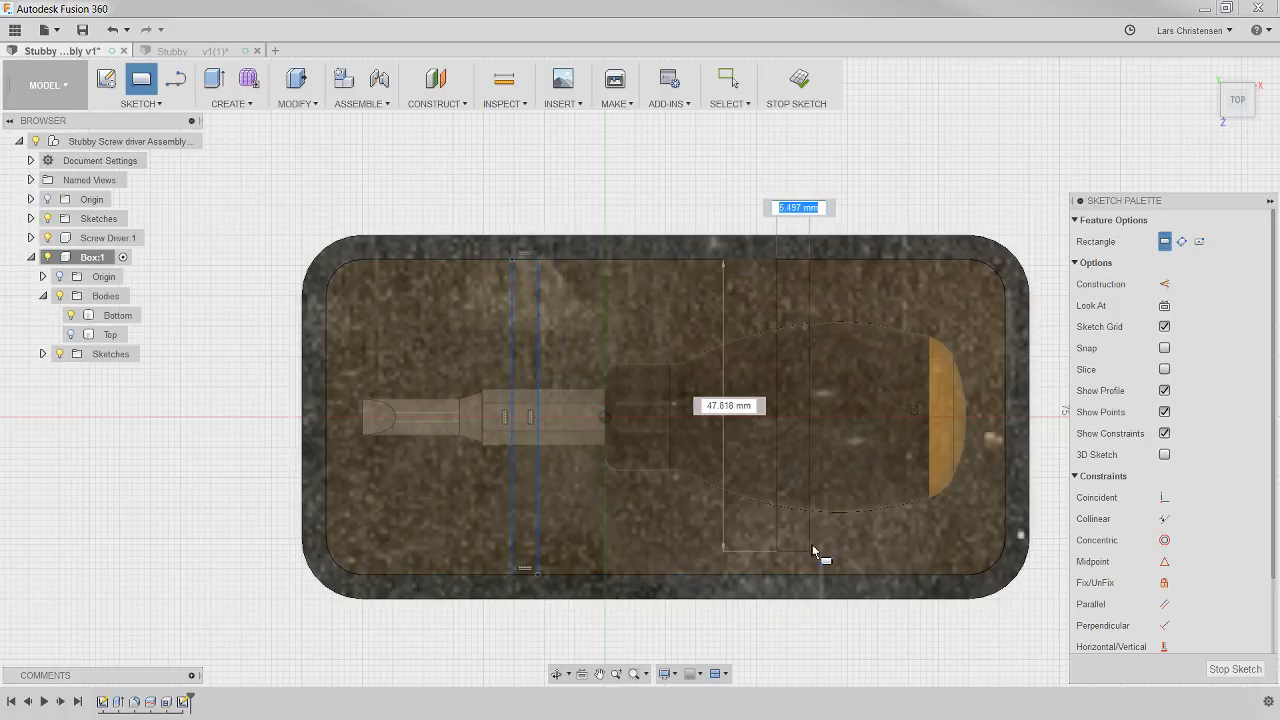
left_click(806, 578)
scroll(709, 443, "up", 3)
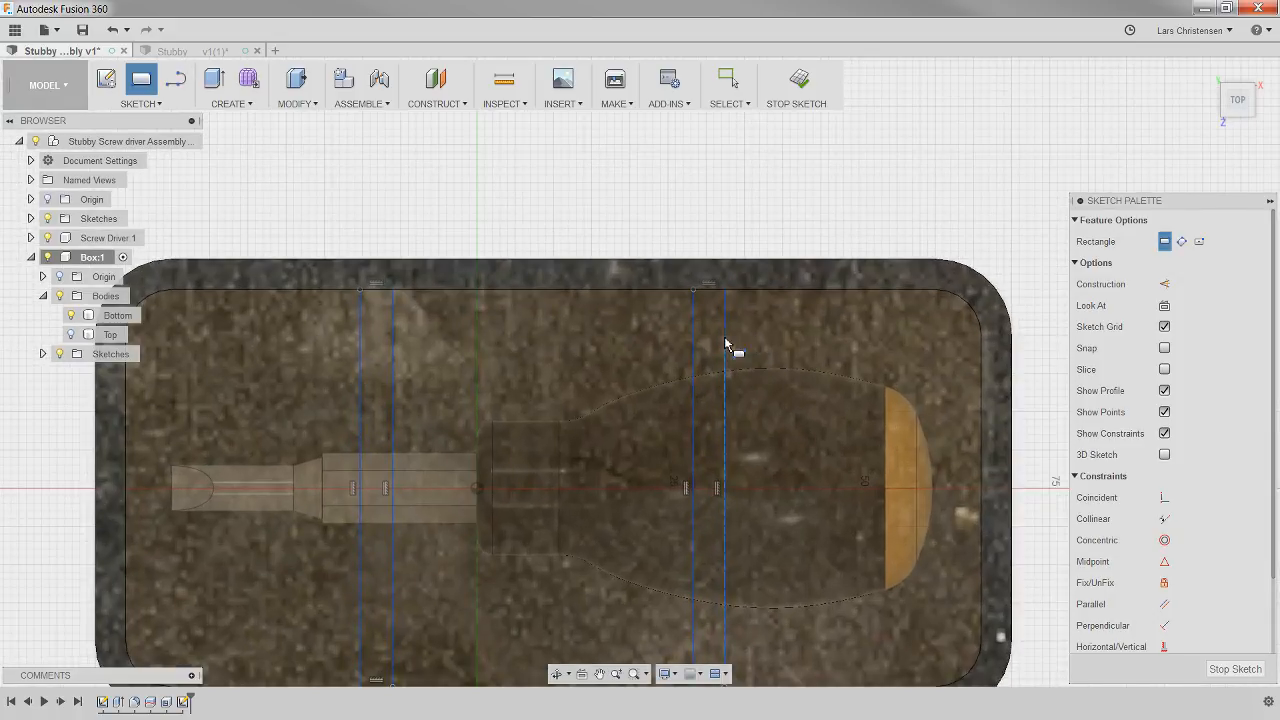
key("Escape")
Dimension the shaft-side rectangle's width at 5 mm and link the handle-side rectangle's width to that dimension (d10)
left_click(361, 325)
left_click(393, 328)
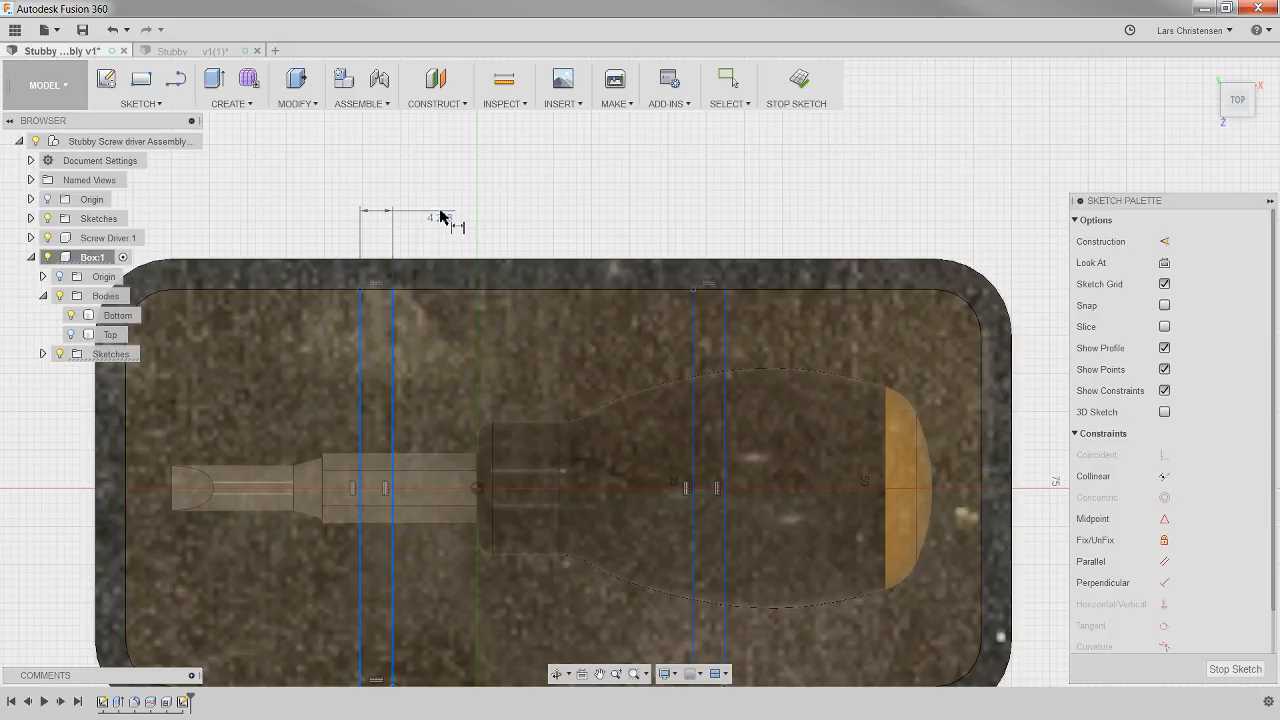
left_click(441, 216)
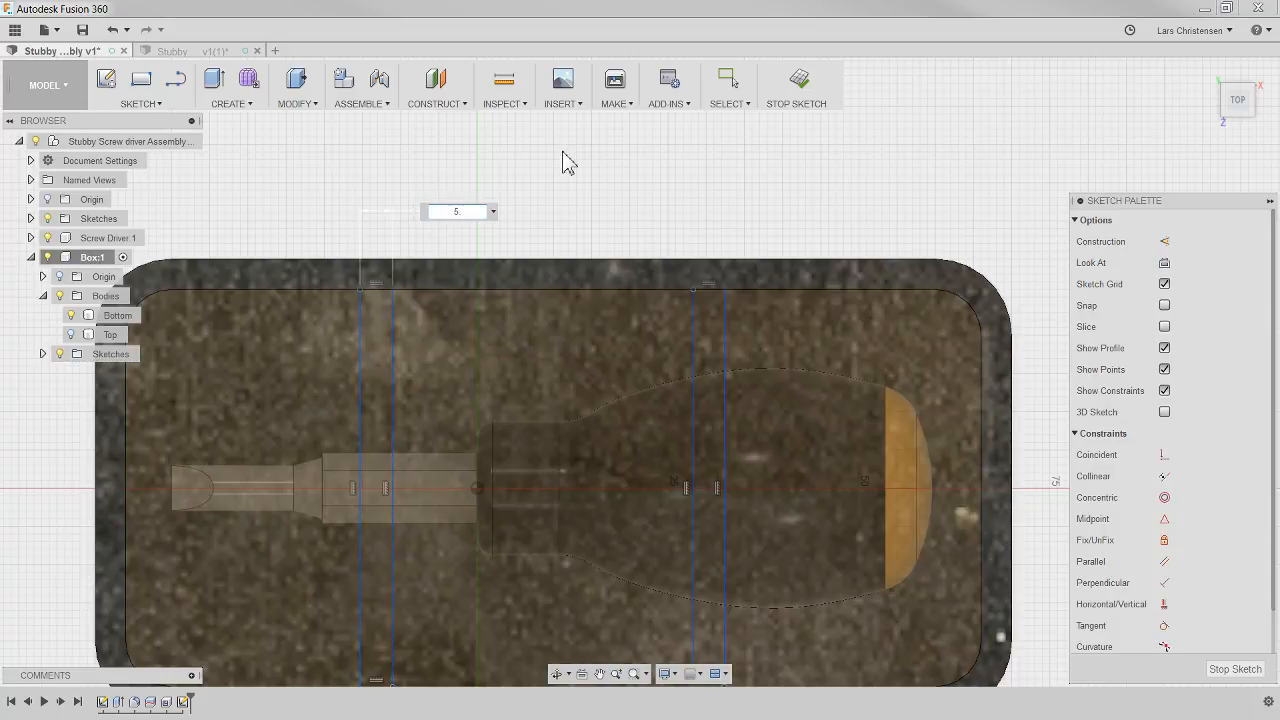
key("Return")
left_click(694, 328)
left_click(725, 336)
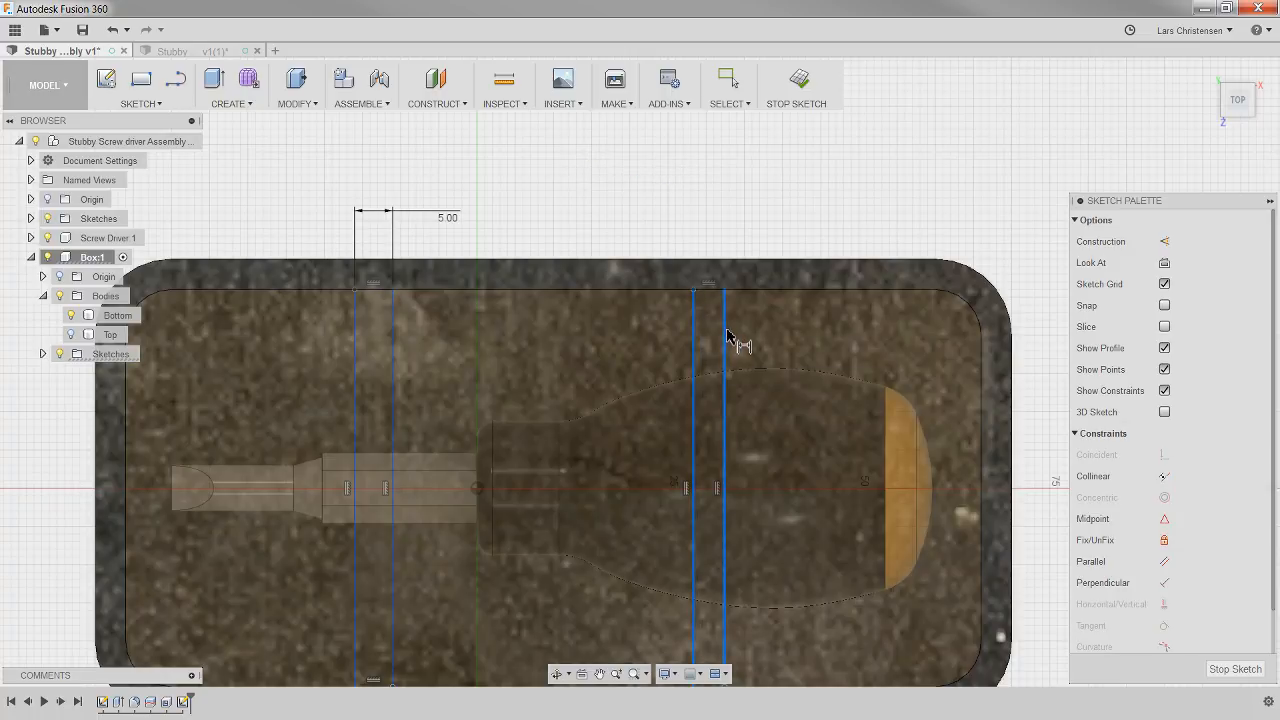
left_click(768, 216)
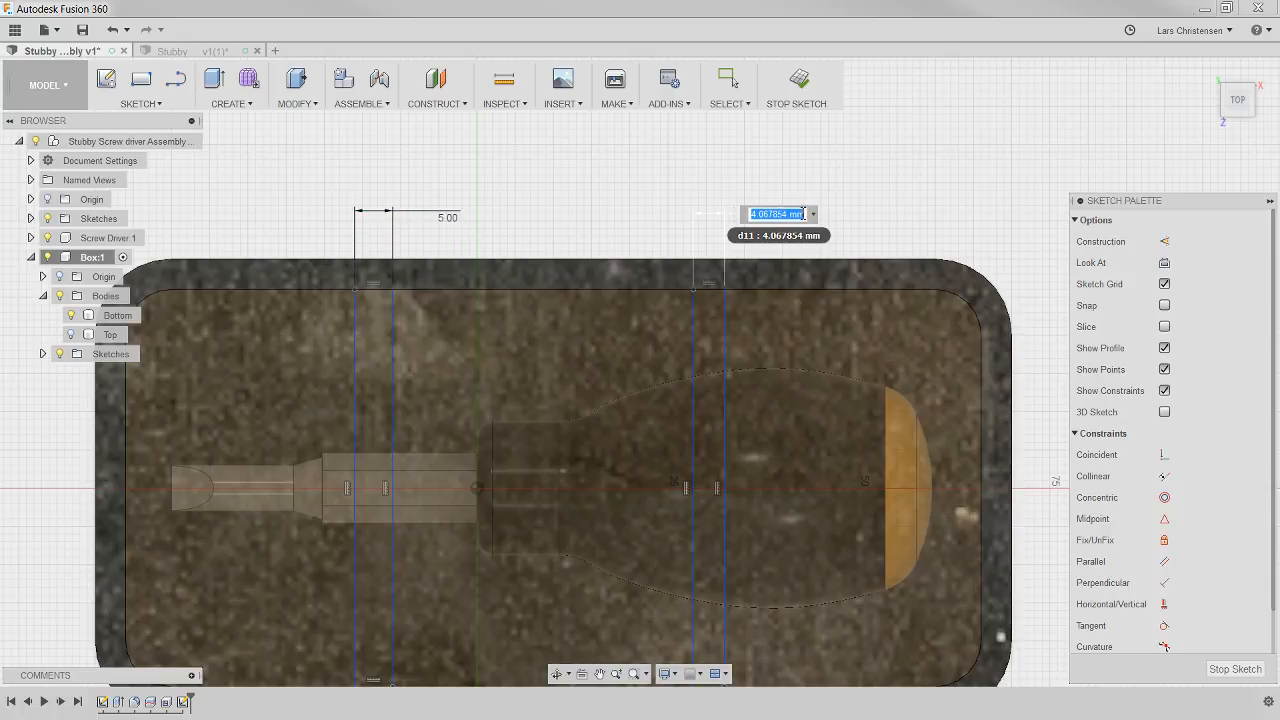
left_click(456, 222)
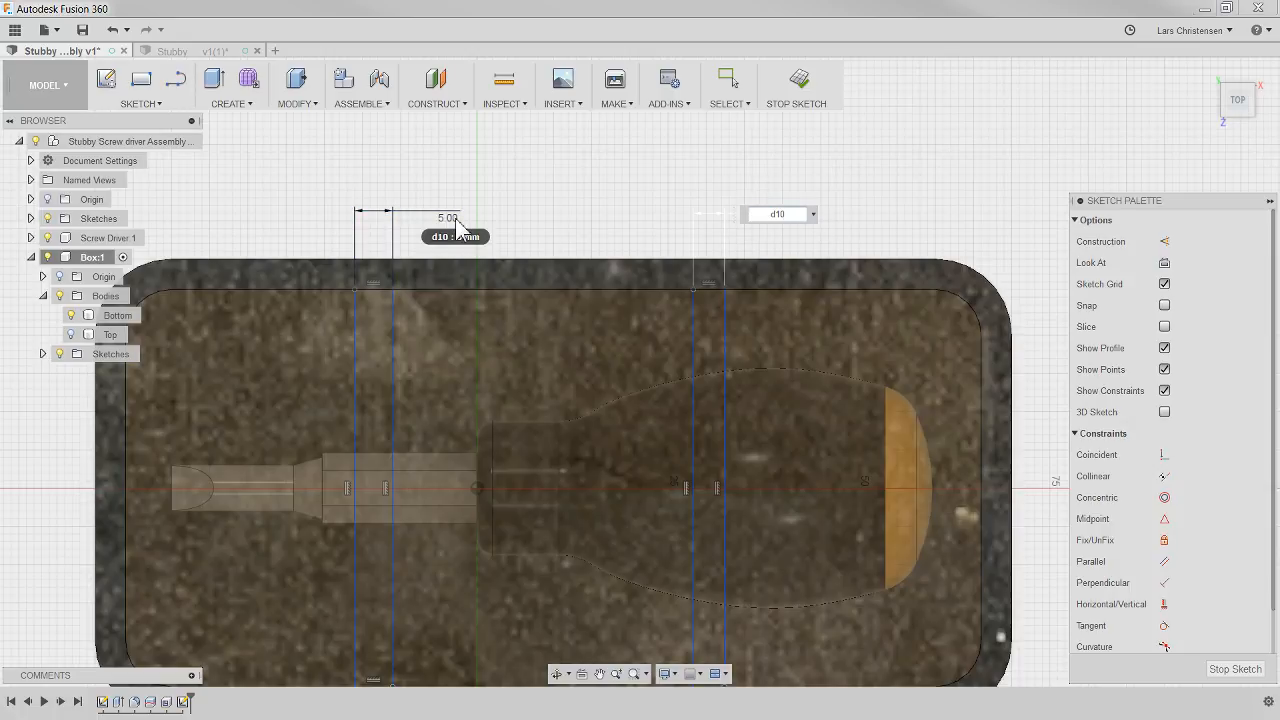
key("Return")
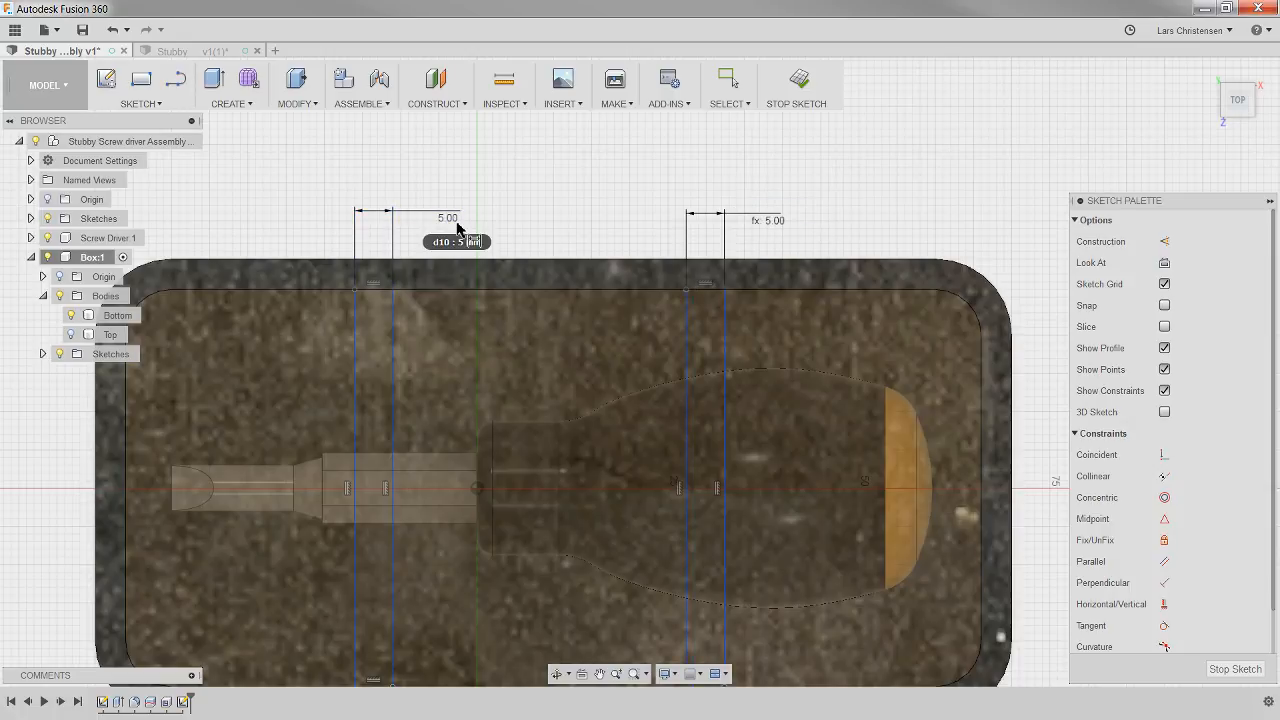
Test the linked widths by setting the shaft-side rectangle's width to 10 mm and back to 5 mm
double_click(448, 220)
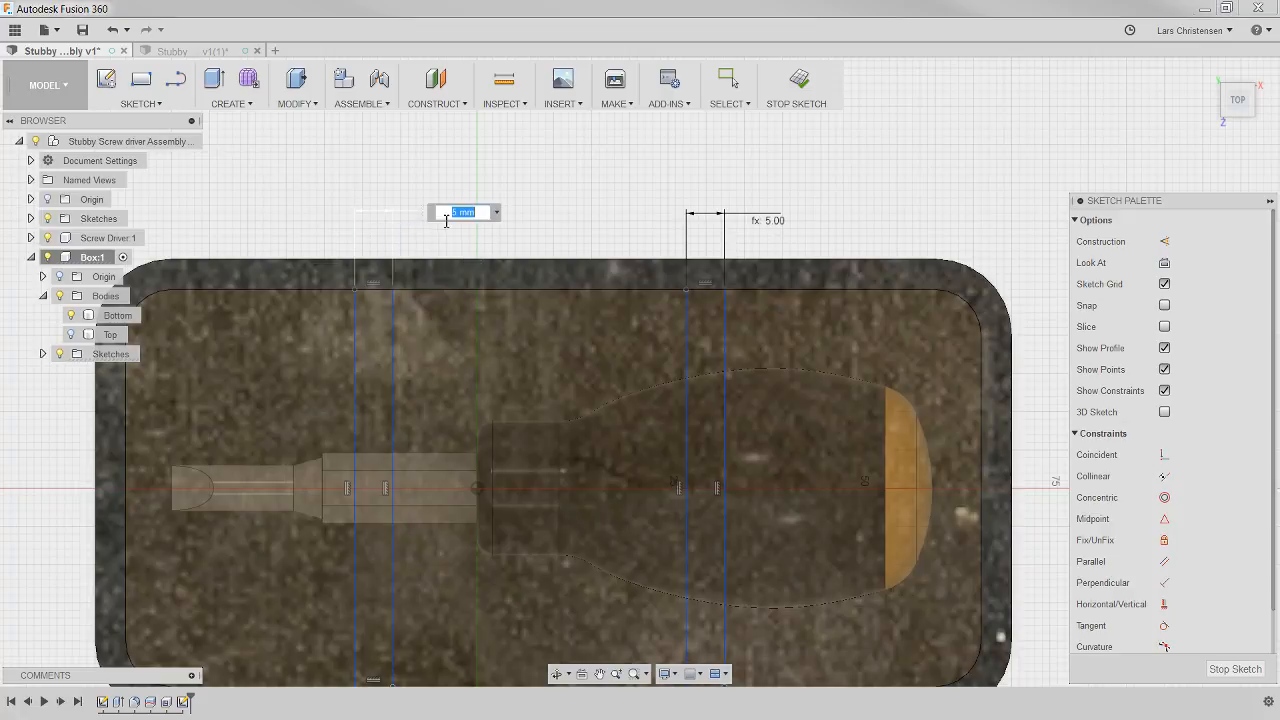
type("10")
key("Return")
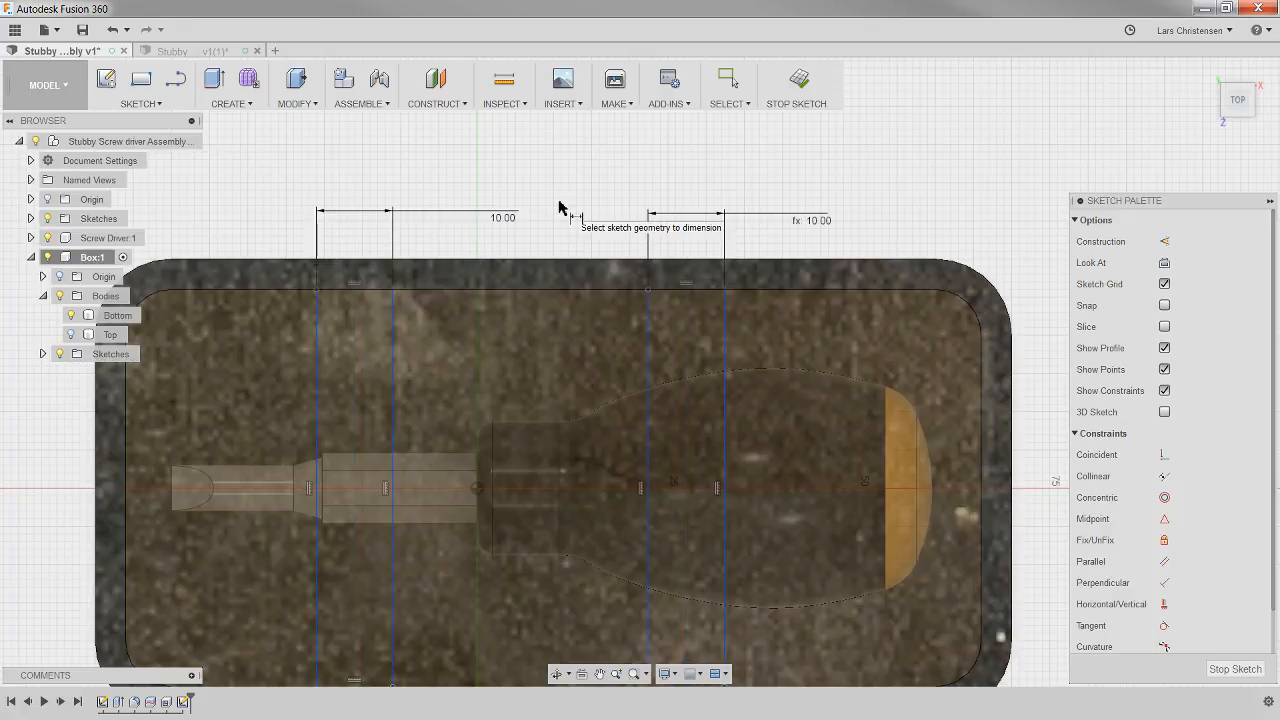
double_click(503, 217)
type("5")
key("Return")
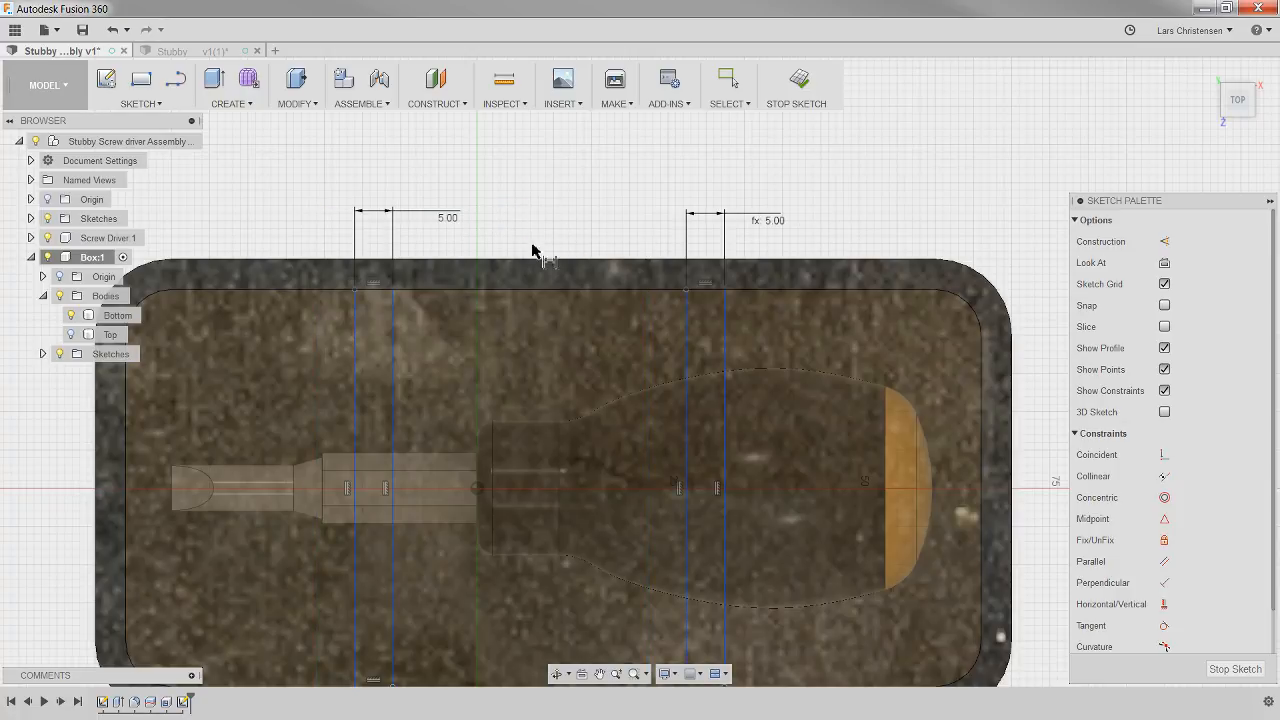
Dimension the shaft-side rectangle 30 mm from the inner end wall beside the screwdriver's tip
scroll(617, 197, "down", 2)
mouse_move(617, 197)
middle_mouse_down("shift")
mouse_move(540, 211)
mouse_move(552, 205)
middle_mouse_up("shift")
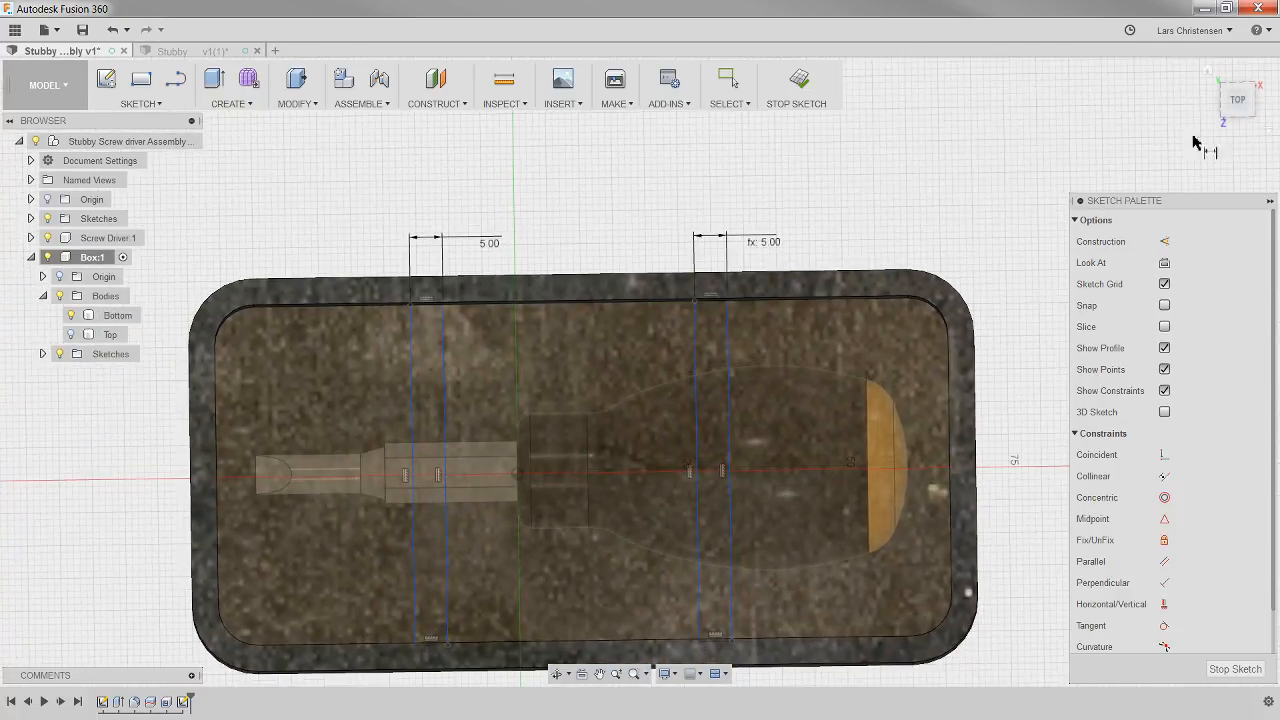
left_click(1238, 100)
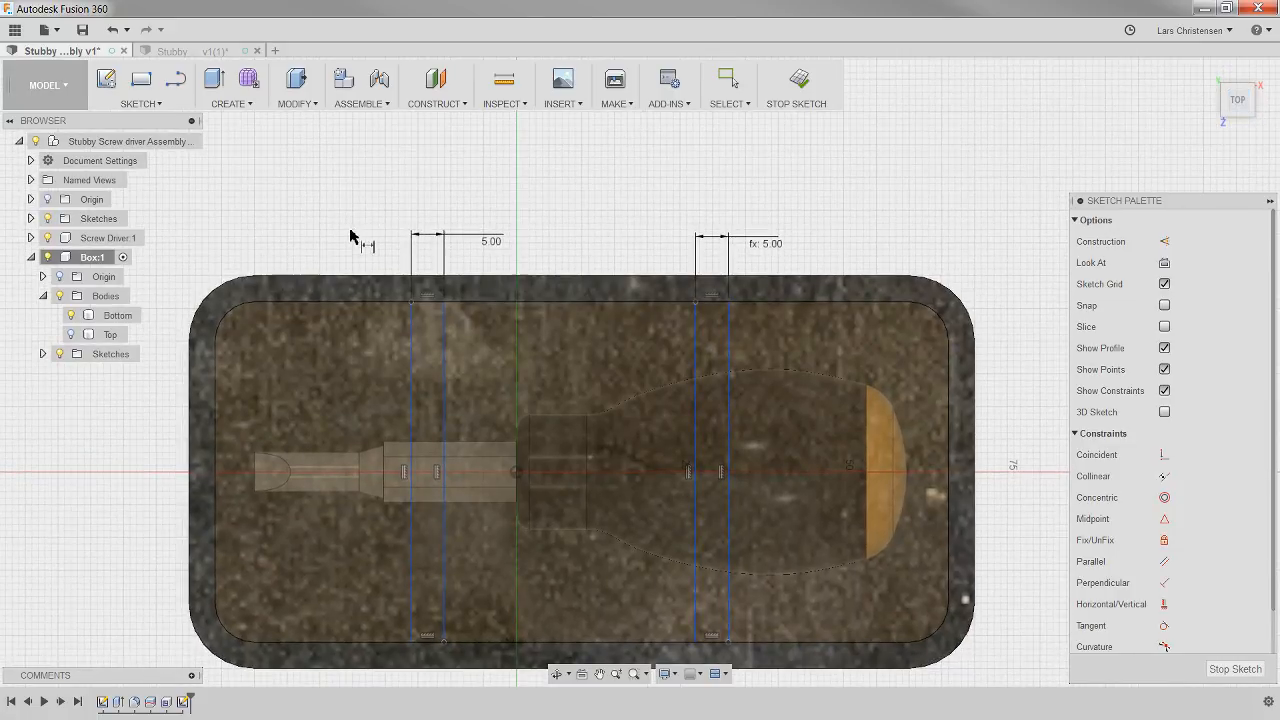
left_click(218, 366)
left_click(411, 366)
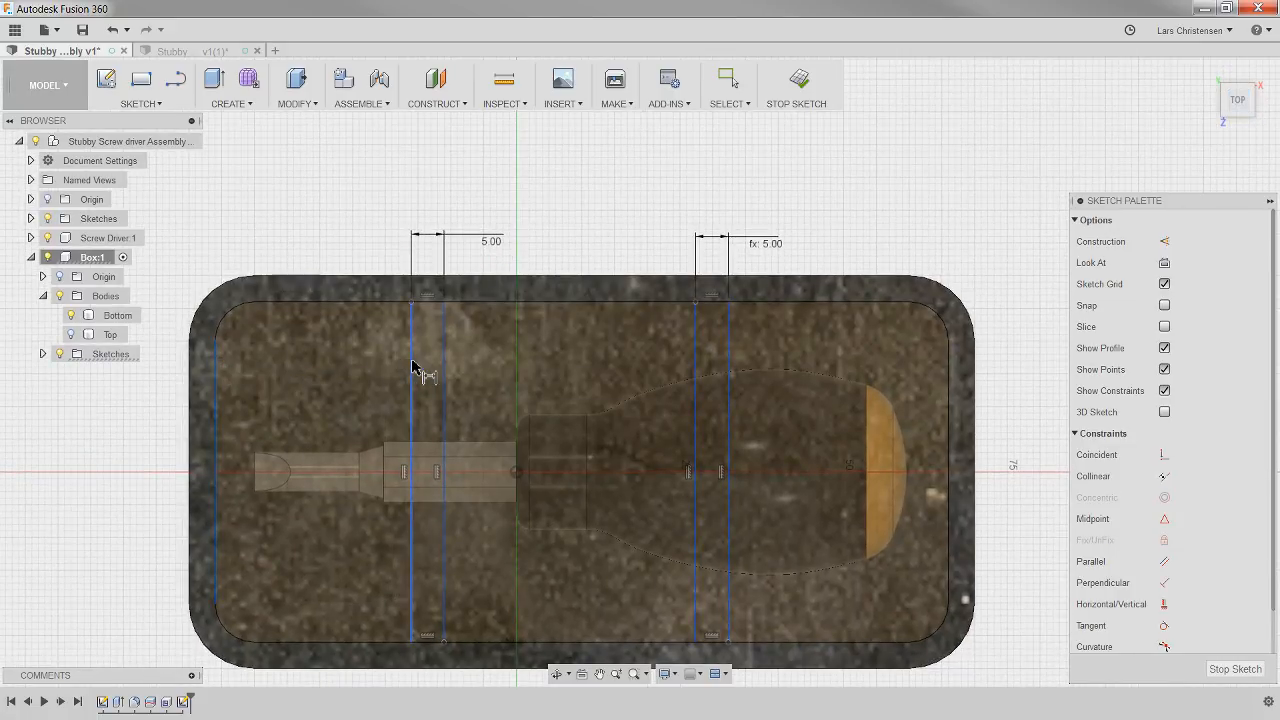
left_click(332, 210)
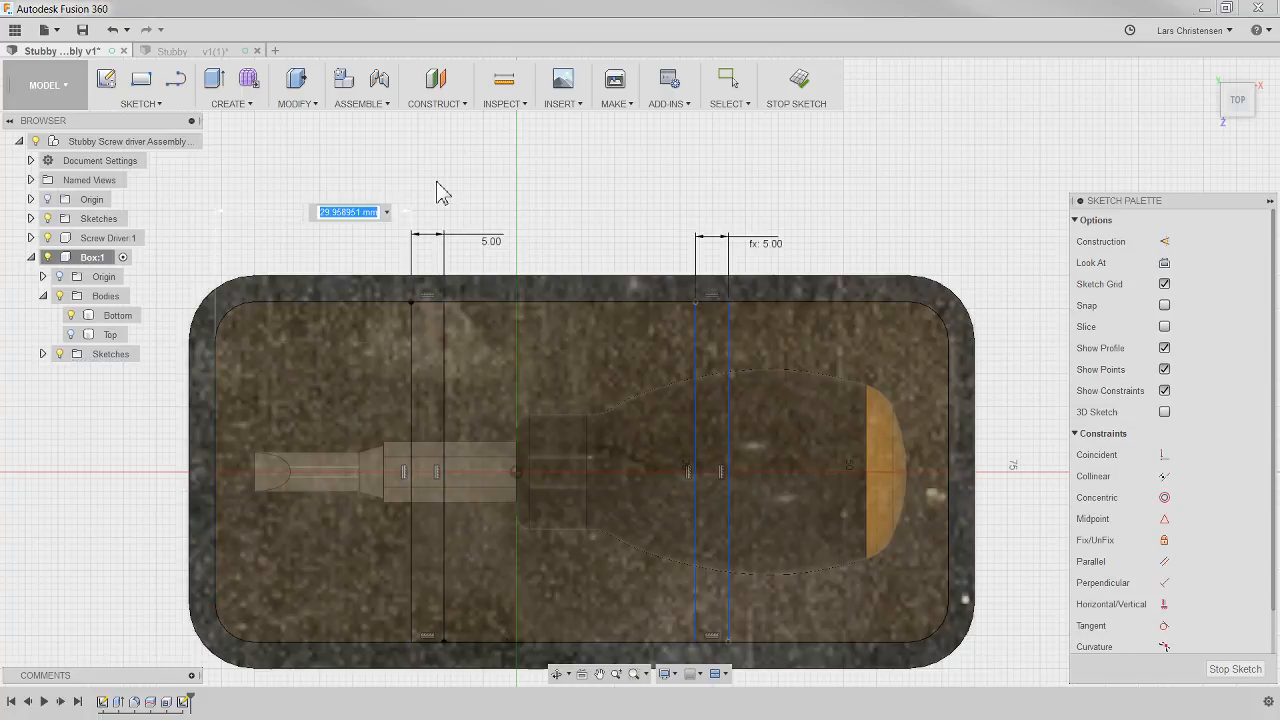
type("30")
key("Return")
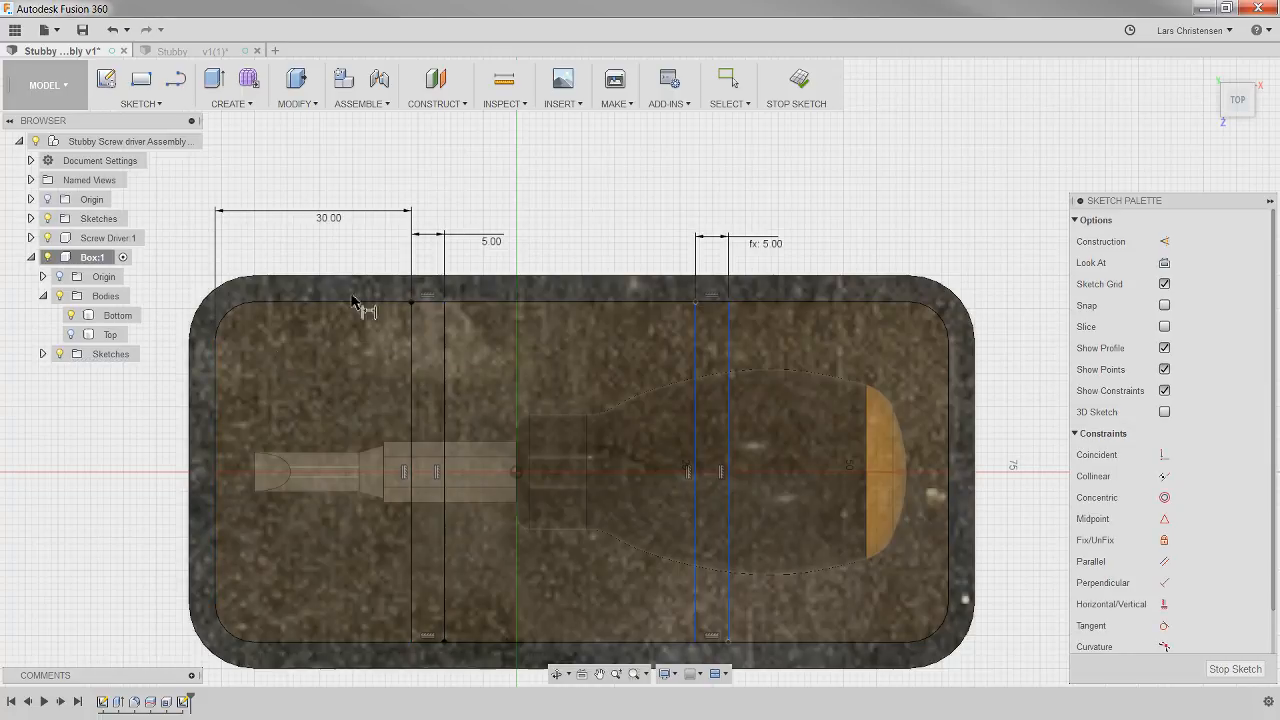
Dimension the handle-side rectangle 80 mm from the same inner end wall
left_click(218, 368)
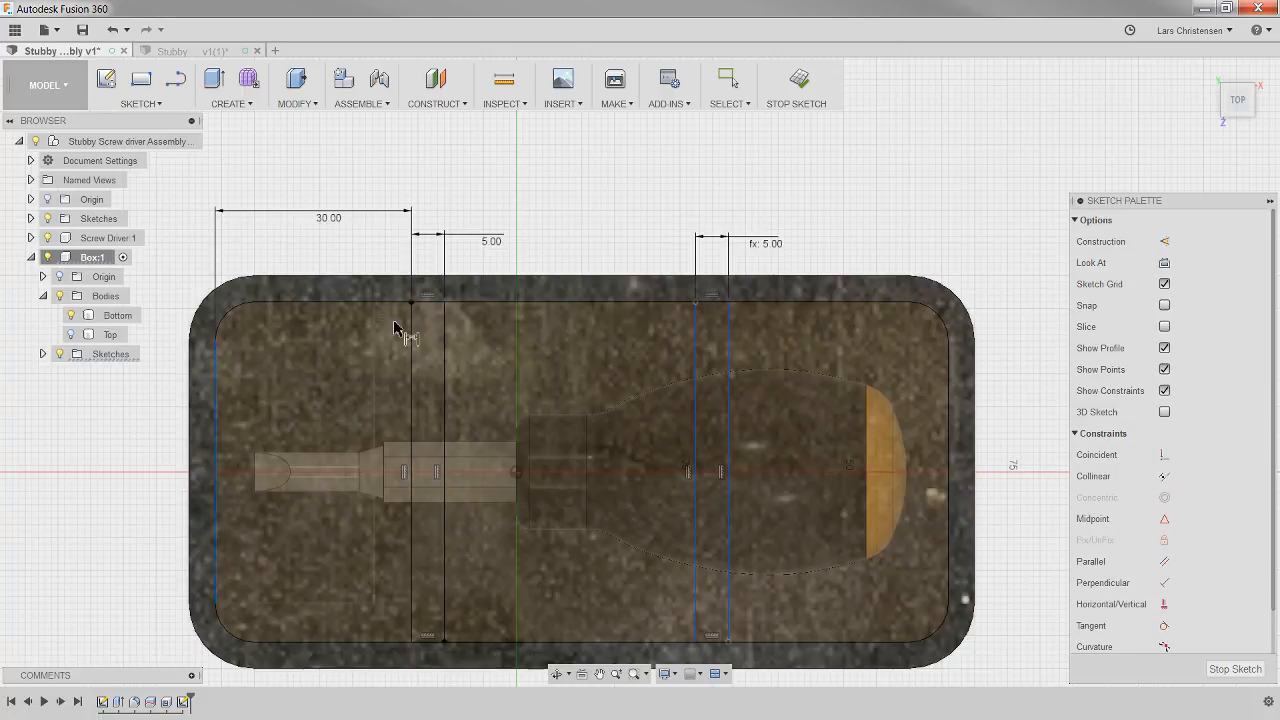
left_click(697, 355)
left_click(440, 171)
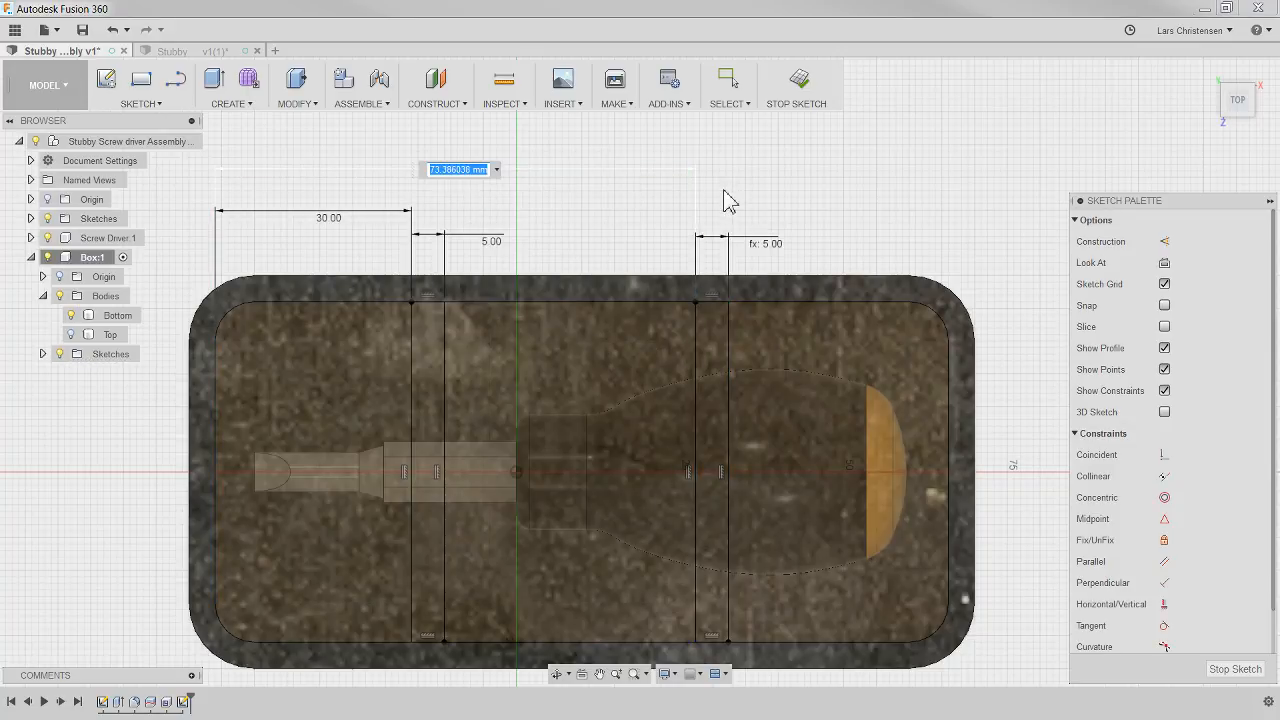
key("Return")
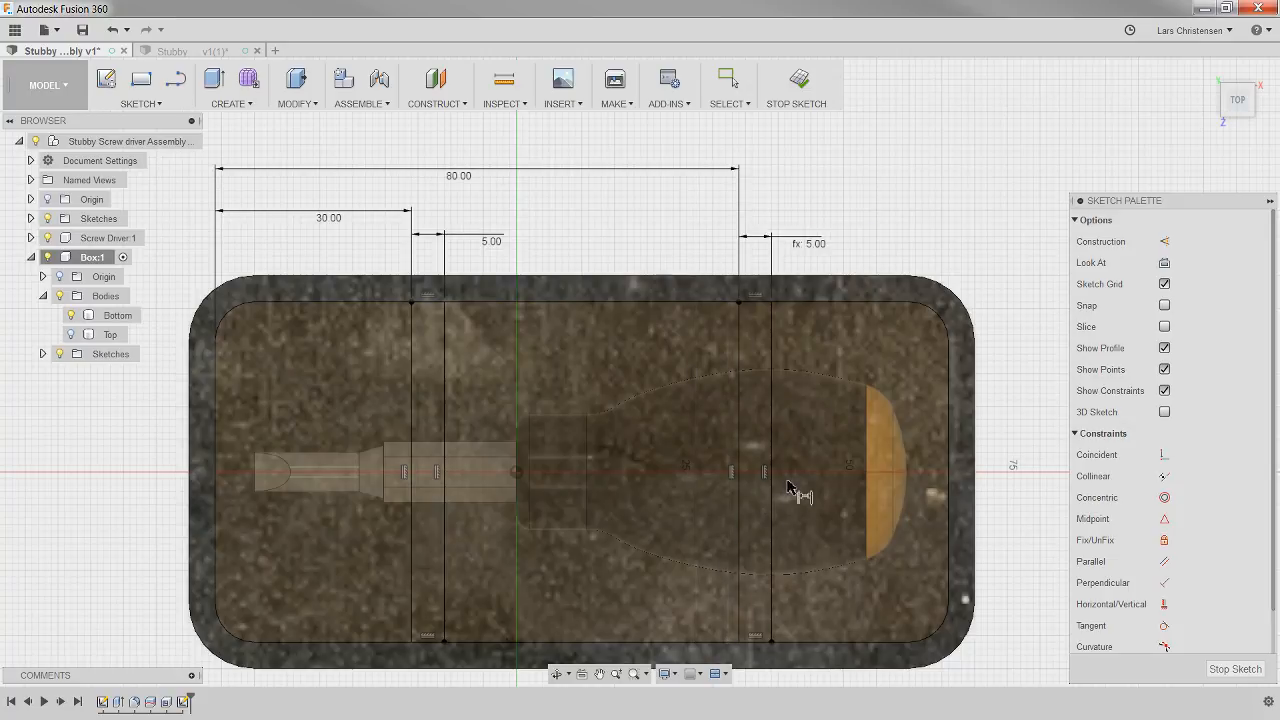
Press-pull both narrow rectangle profiles upward as dividers joined to the Bottom, trying a distance of 26 mm and then 24 mm
middle_click_drag(957, 146, 926, 193, "shift")
key("q")
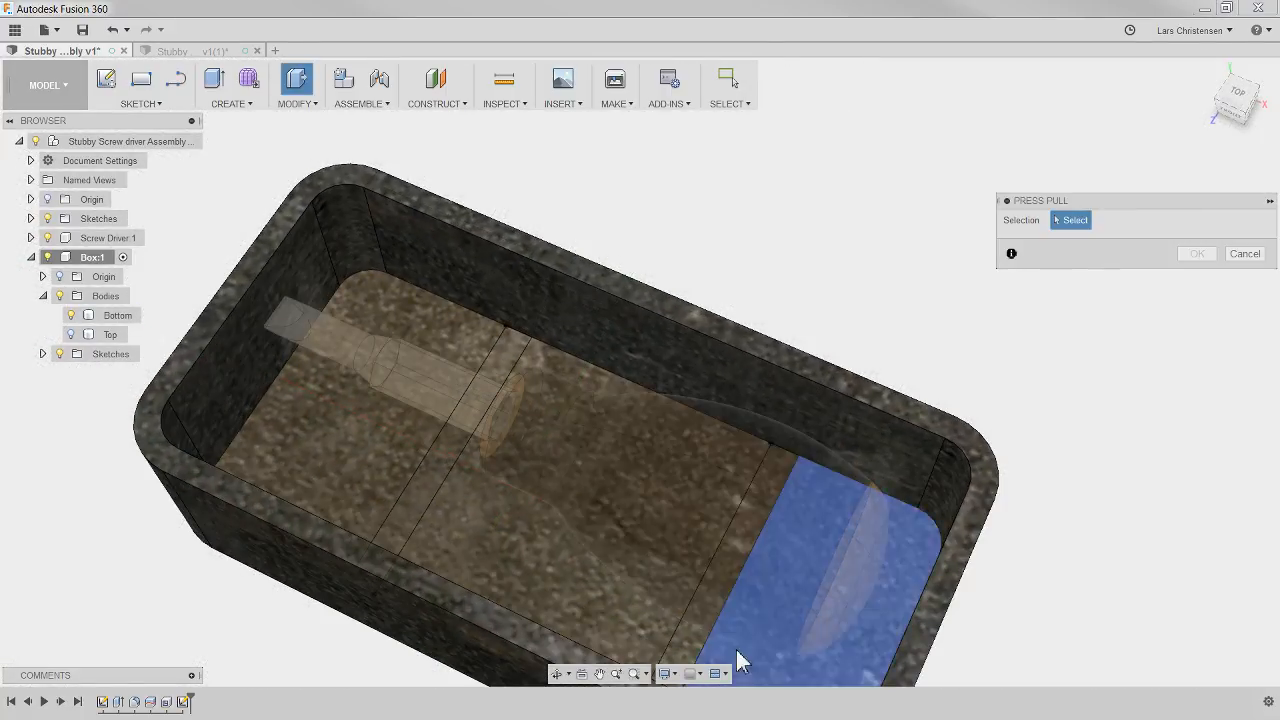
left_click(681, 666)
left_click(393, 556)
middle_click_drag(393, 556, 488, 458, "shift")
left_click_drag(488, 458, 480, 362)
middle_click_drag(480, 362, 583, 486, "shift")
middle_click_drag(905, 455, 500, 362, "shift")
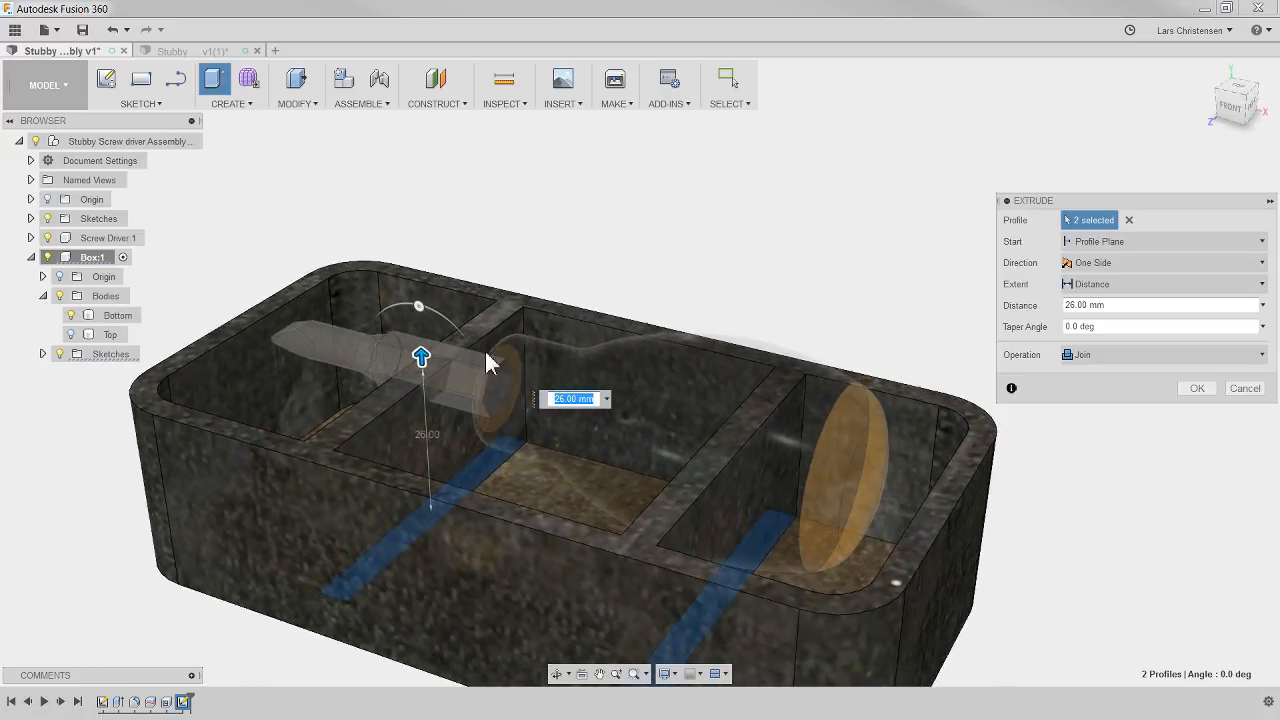
mouse_move(420, 354)
left_mouse_down()
mouse_move(438, 174)
mouse_move(431, 369)
left_mouse_up()
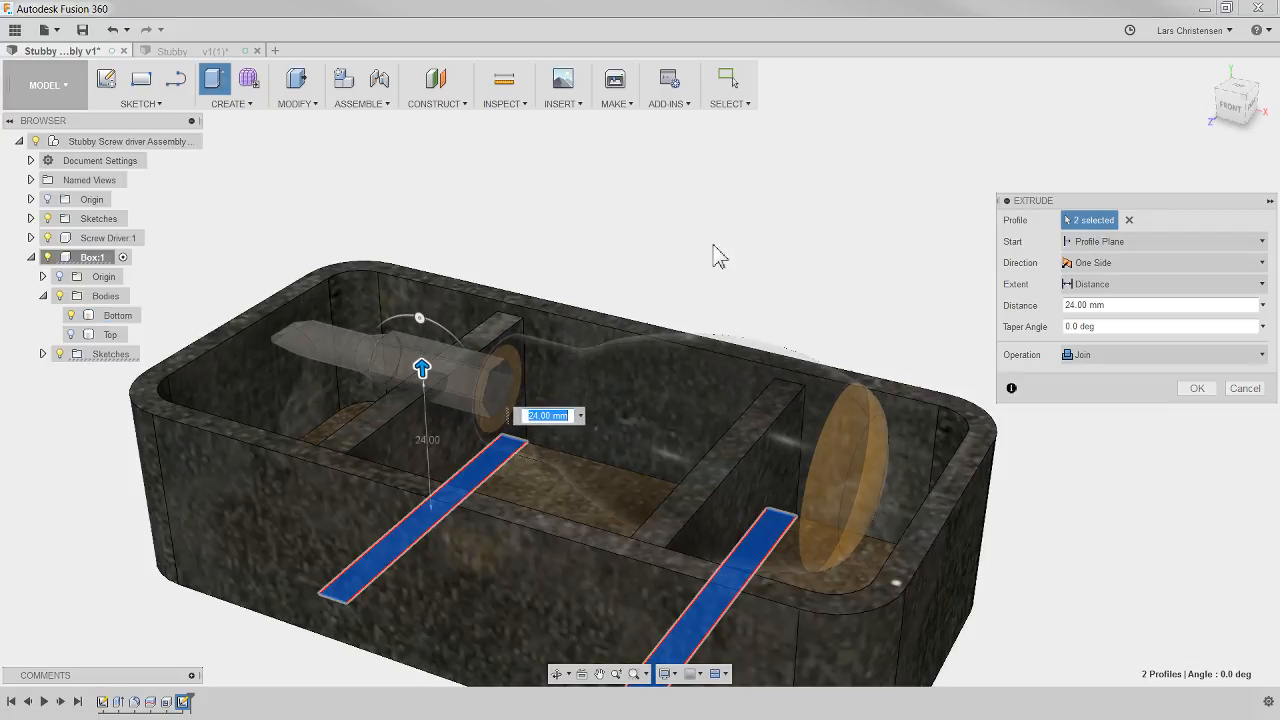
Extrude the dividers to the Bottom's upper rim face as the To Object extent, with Extend Faces and a -2 mm offset
scroll(546, 374, "up", 3)
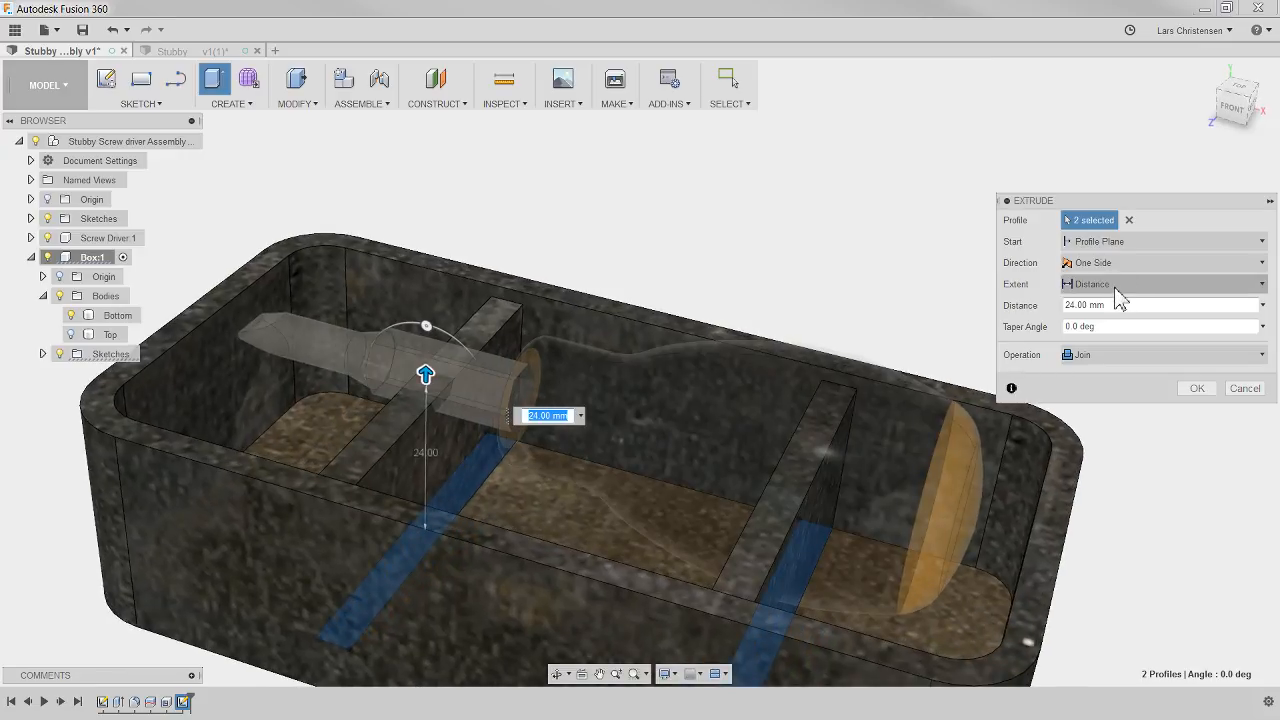
left_click(1118, 285)
left_click(1108, 333)
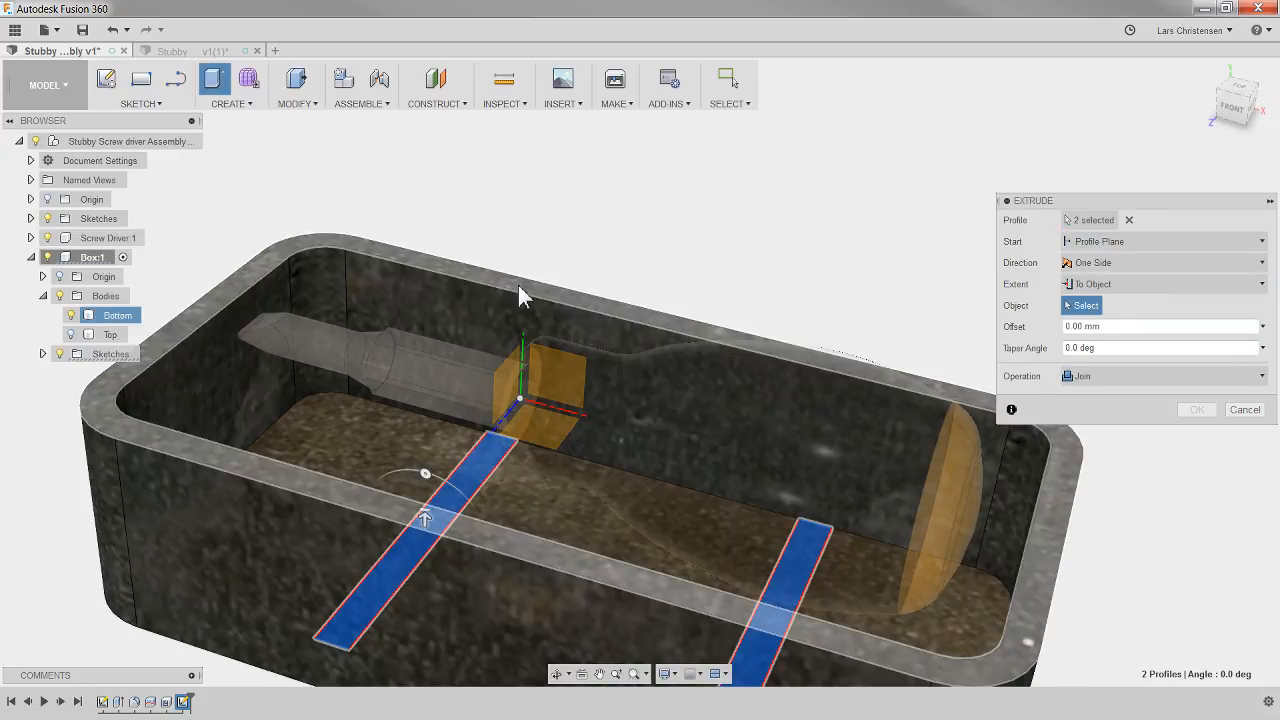
left_click(519, 296)
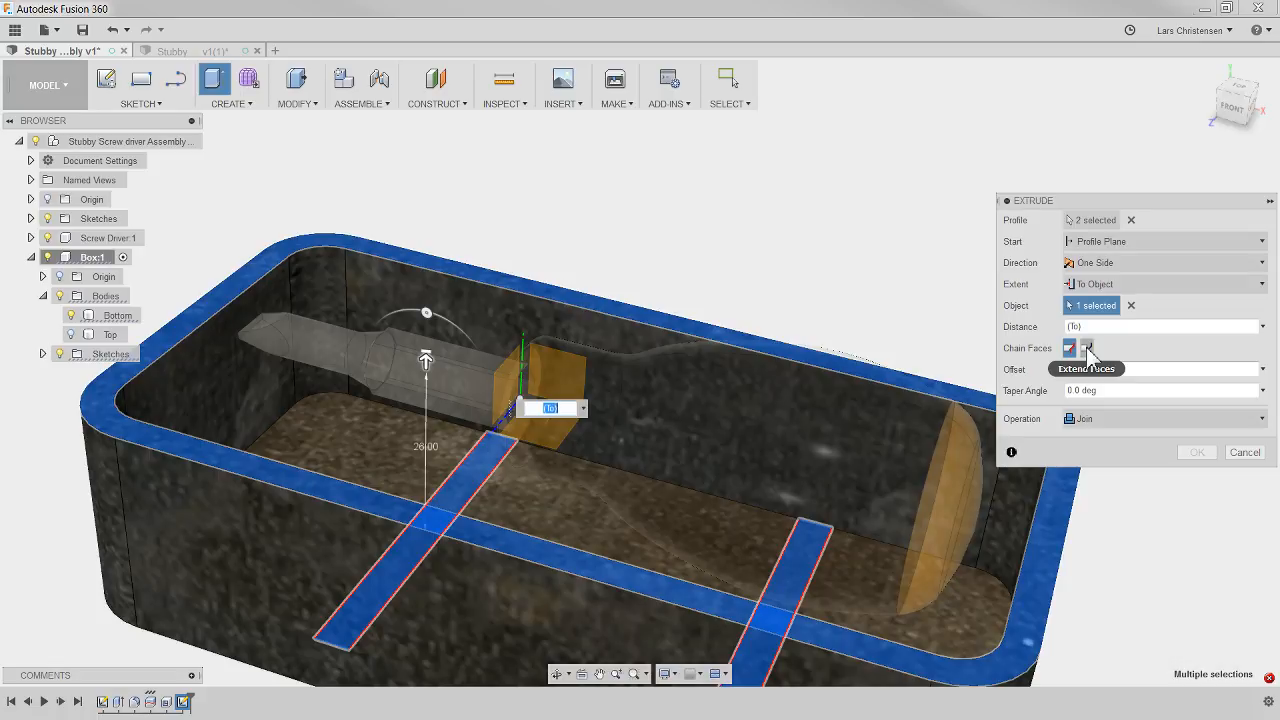
left_click(1087, 348)
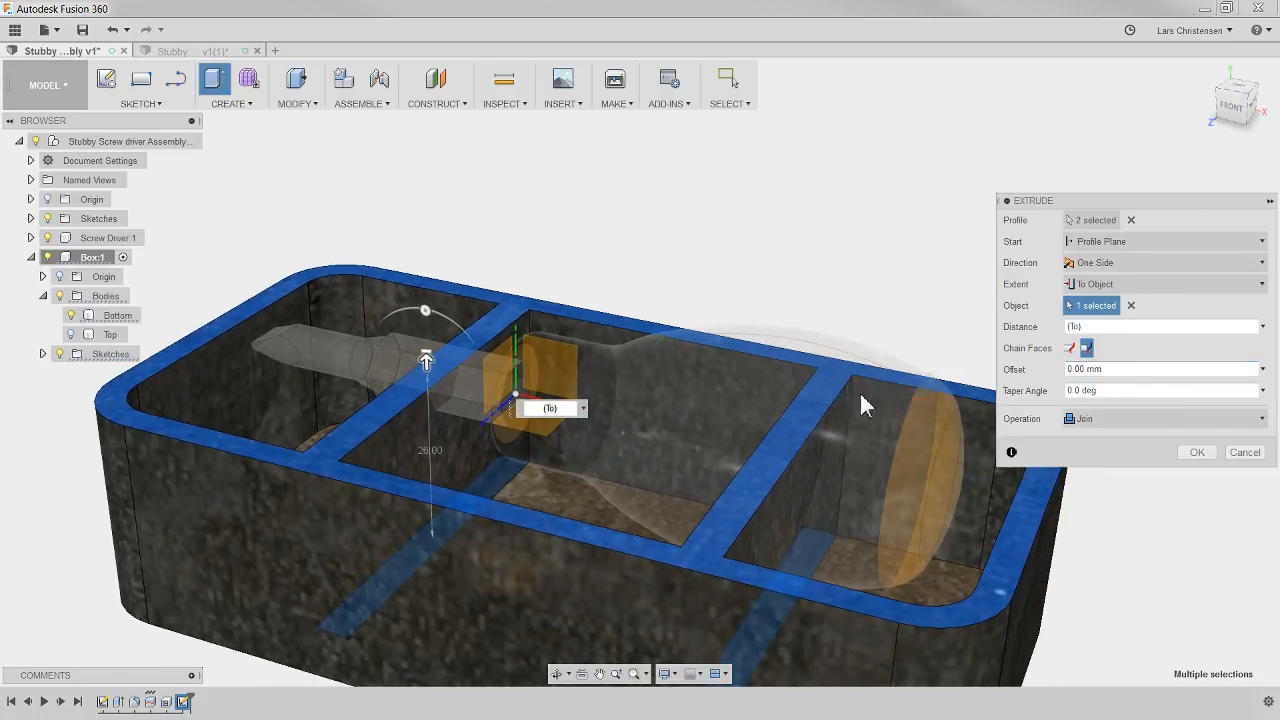
left_click(1120, 367)
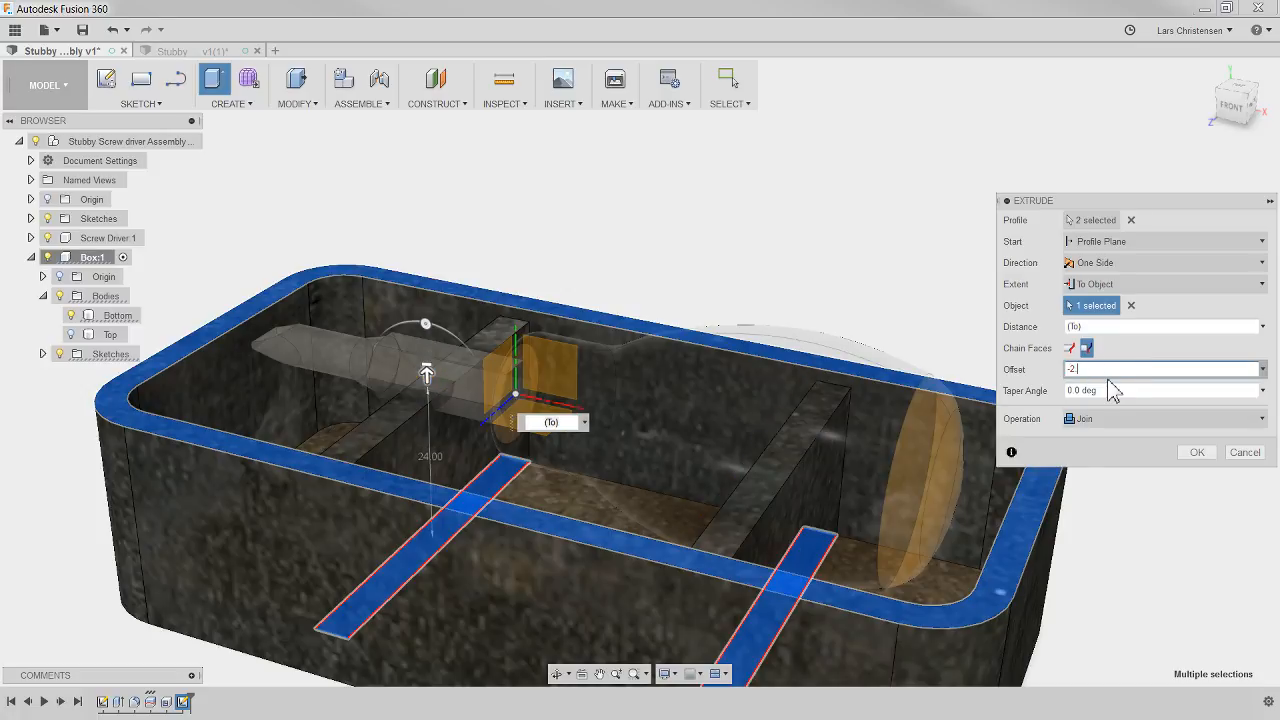
type("-2.")
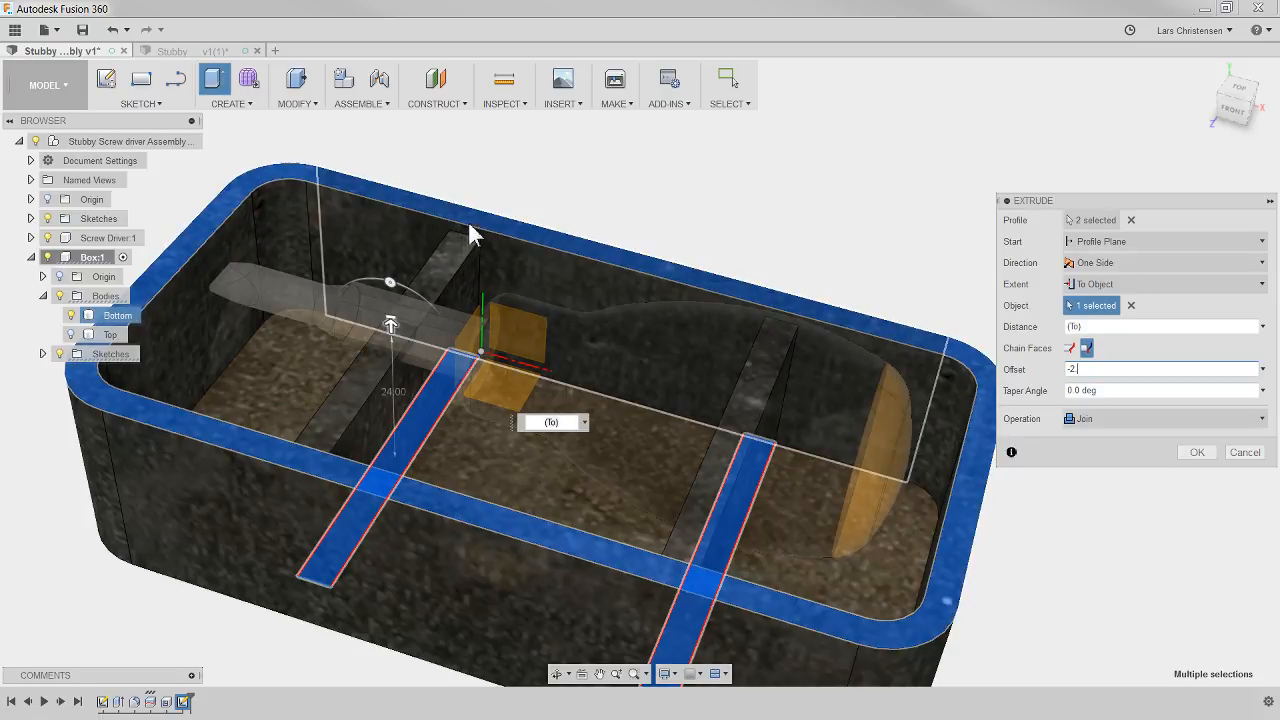
left_click(1196, 453)
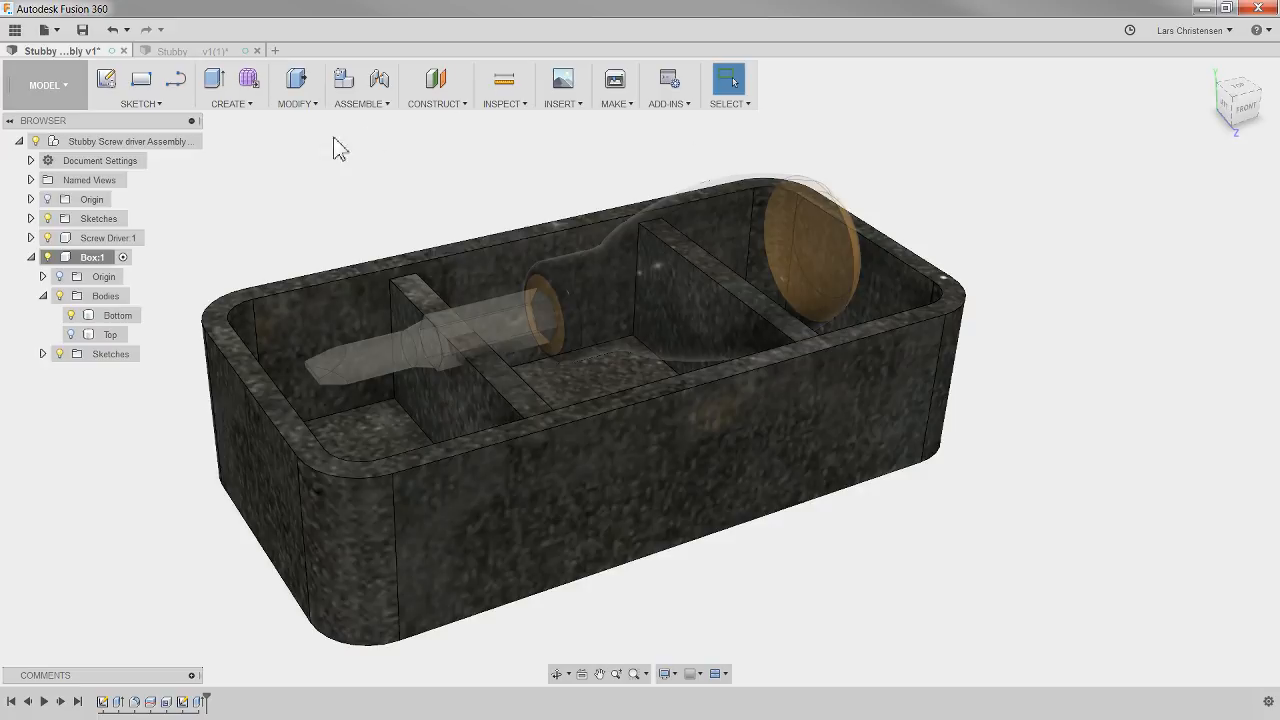
left_click(296, 104)
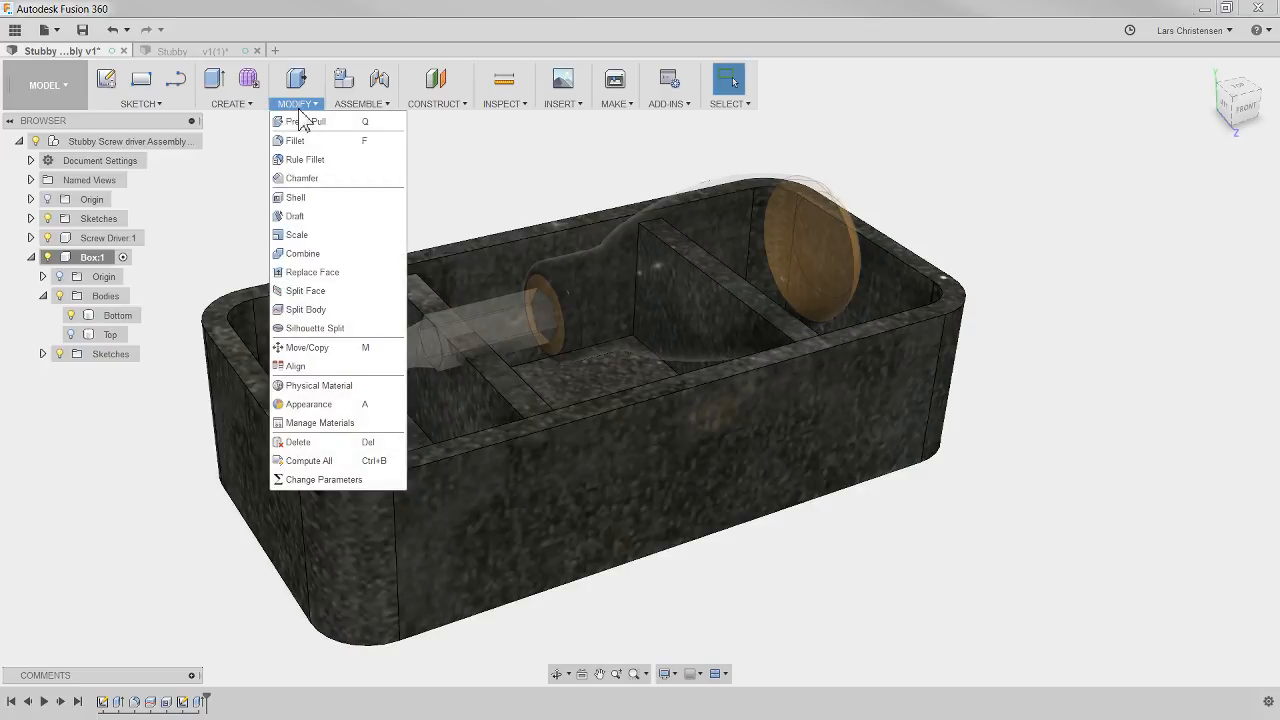
left_click(303, 254)
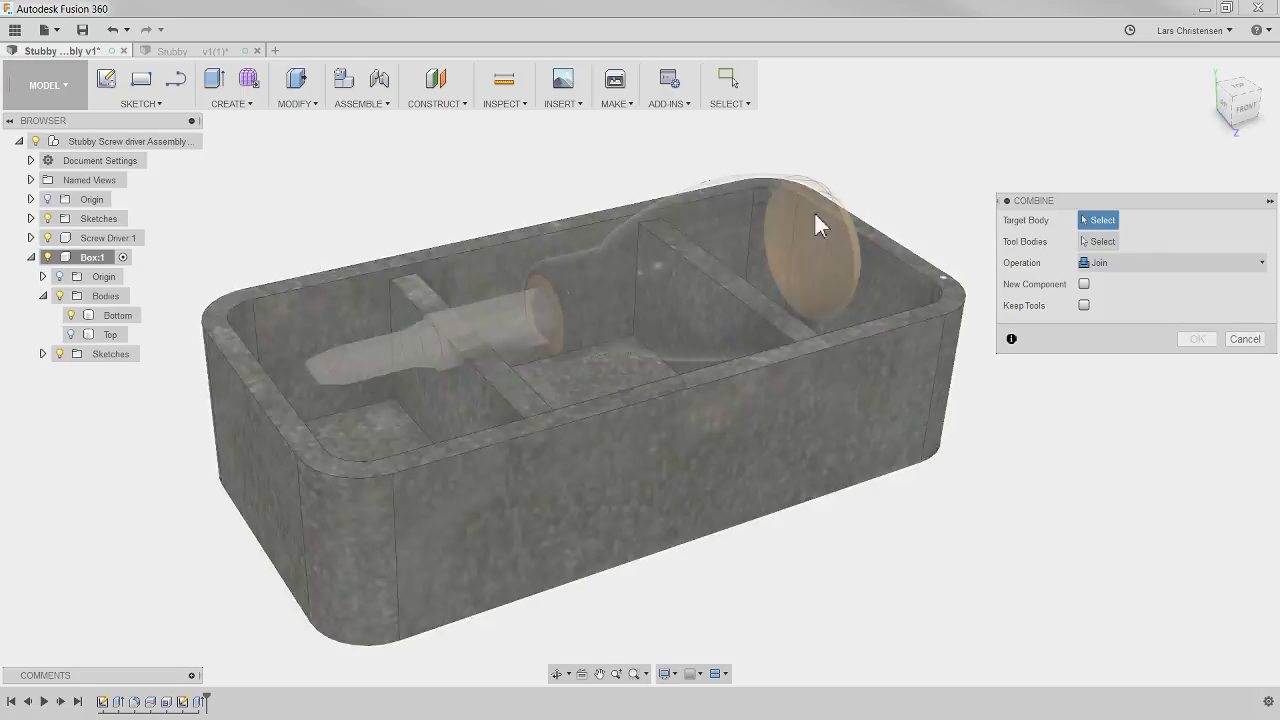
left_click(1243, 339)
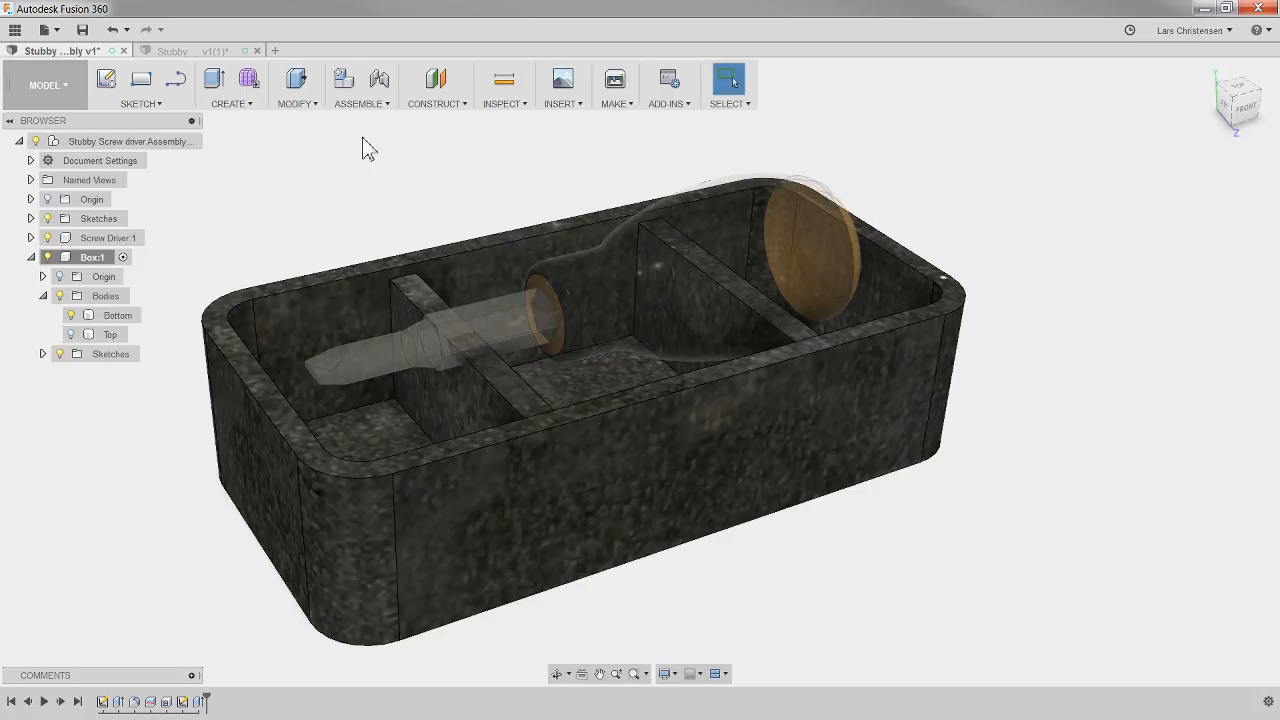
Combine with the Cut operation, using the Bottom as target and the screwdriver as tool body, and keep the tools
left_click(297, 104)
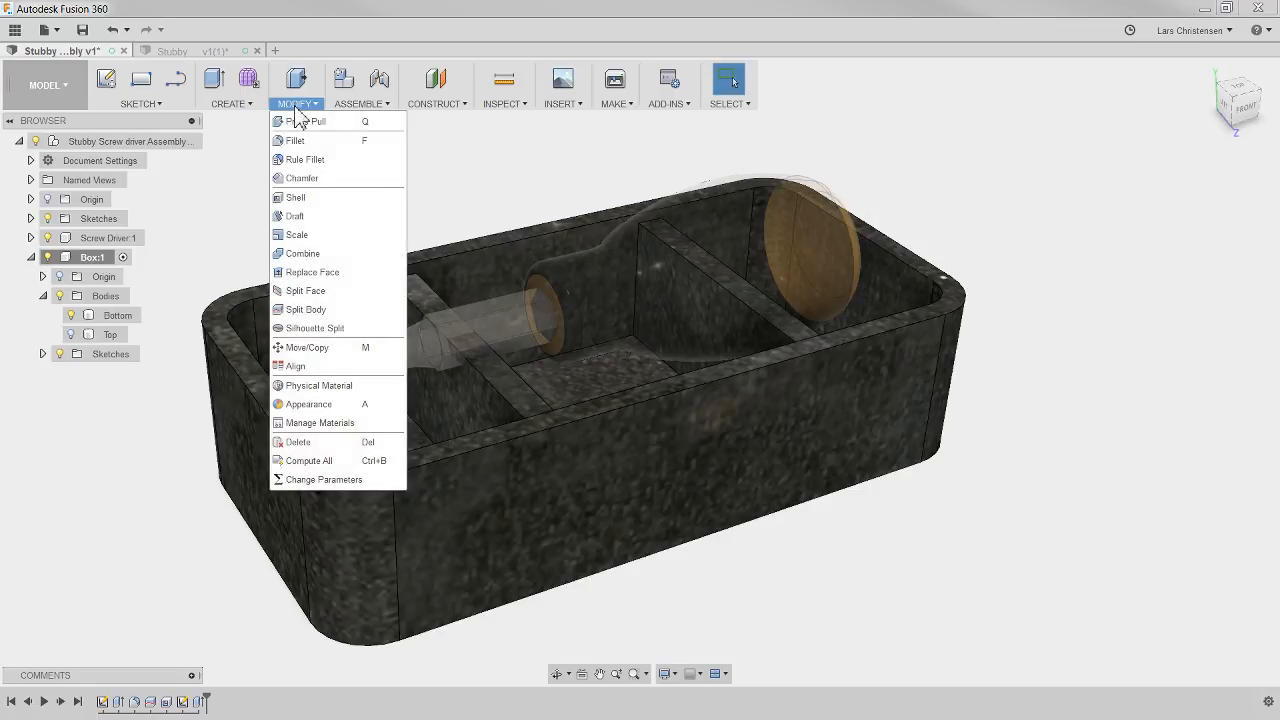
left_click(338, 255)
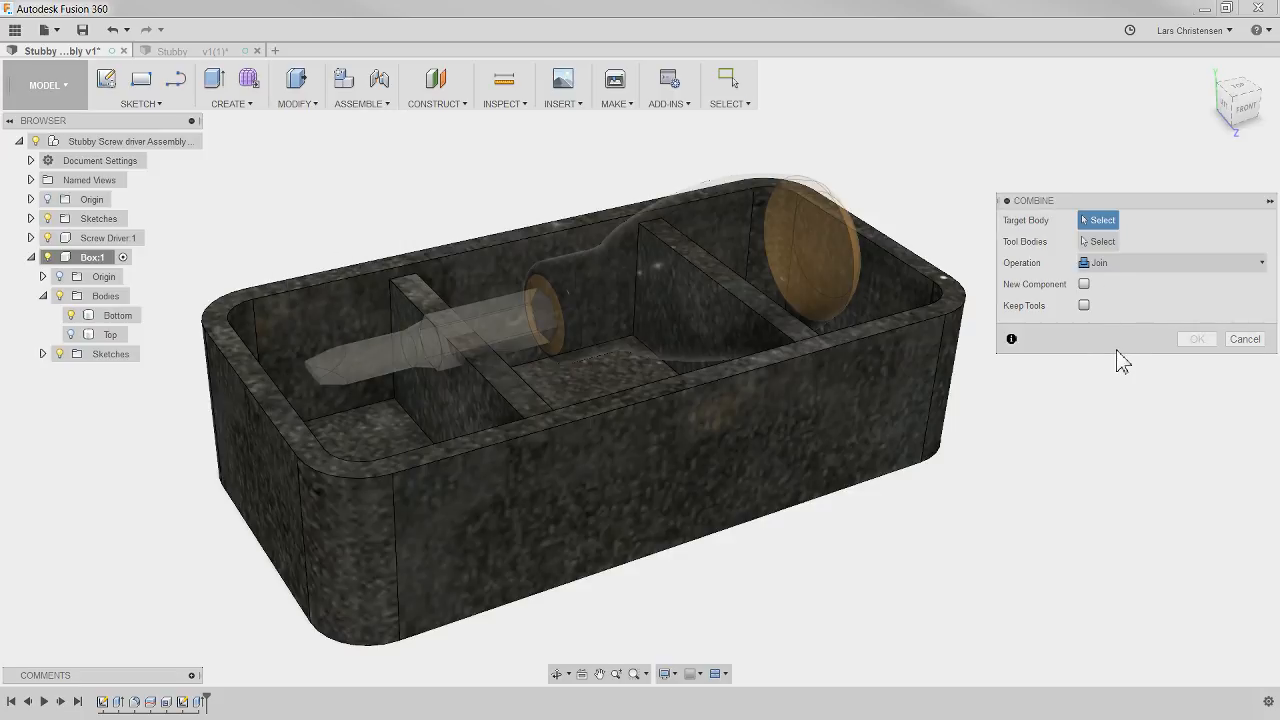
left_click(571, 500)
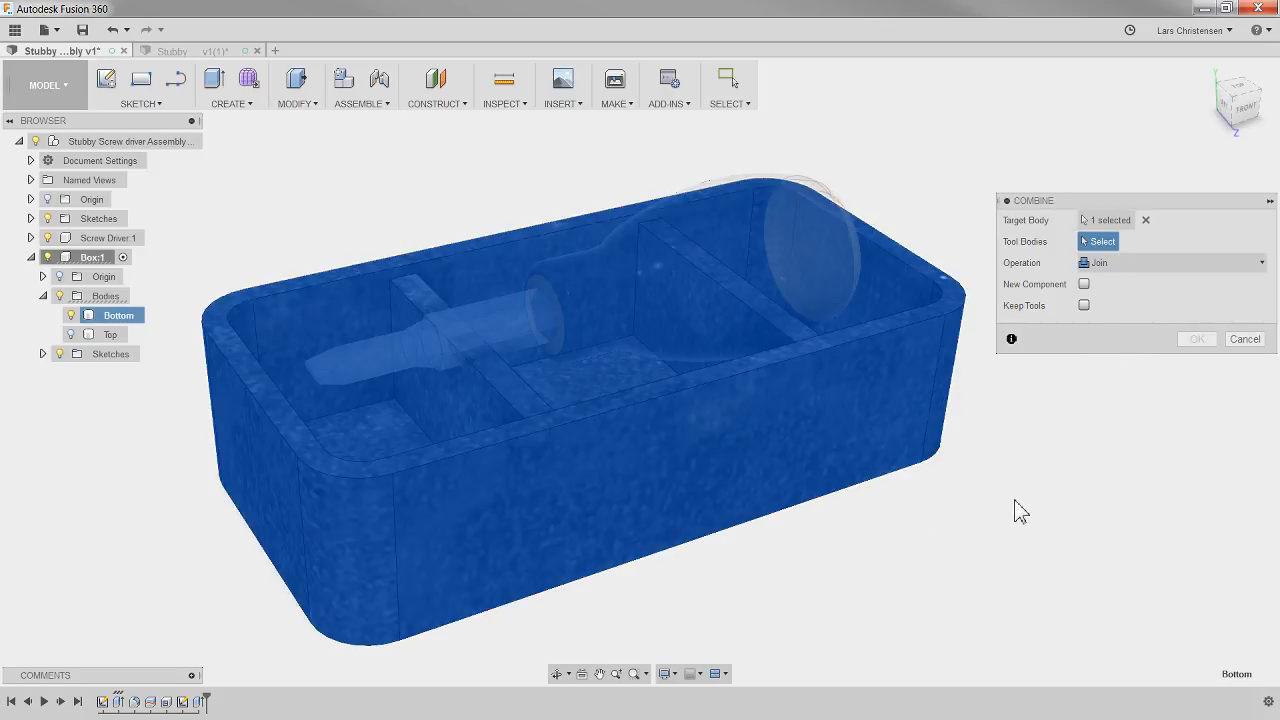
left_click(748, 242)
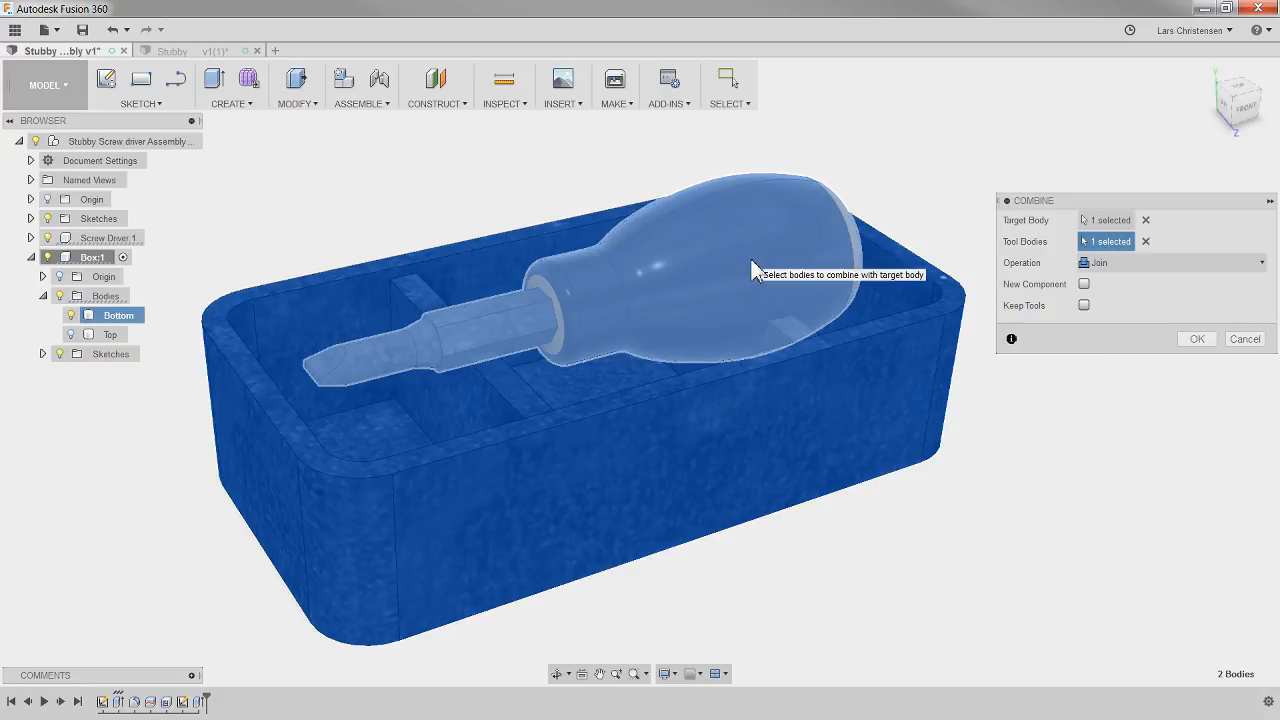
left_click(1120, 265)
left_click(1120, 302)
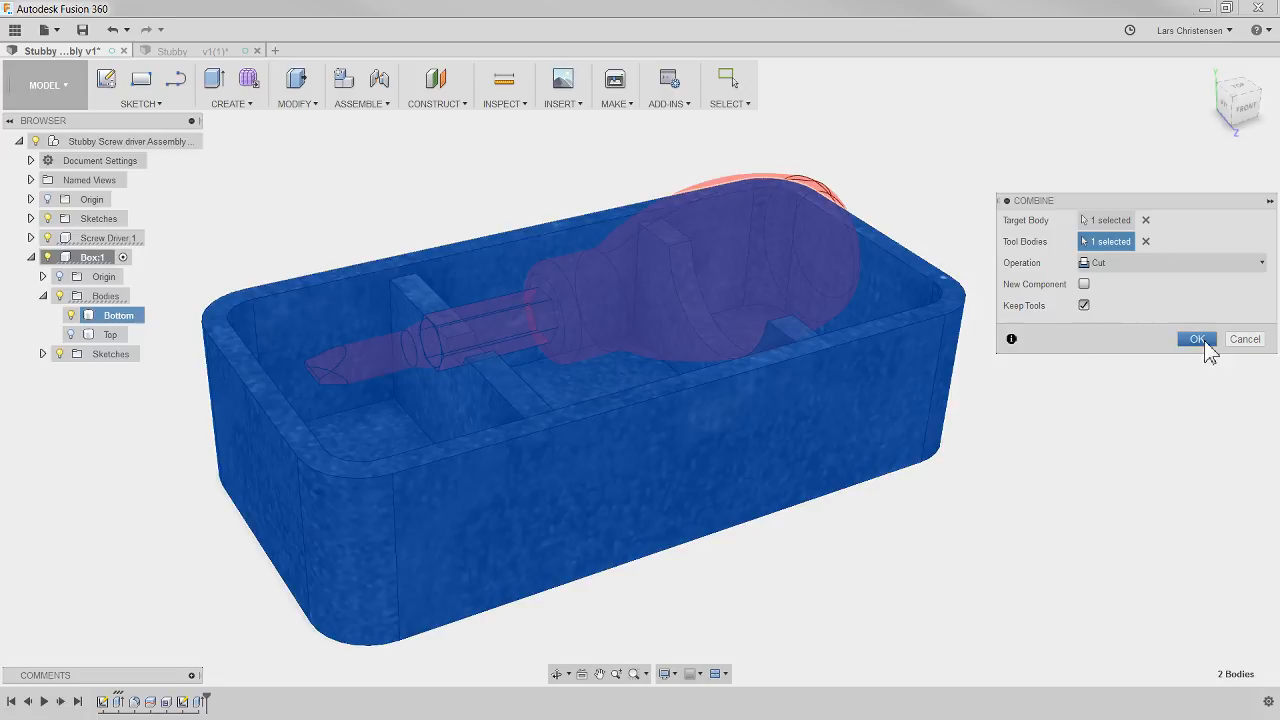
left_click(1198, 340)
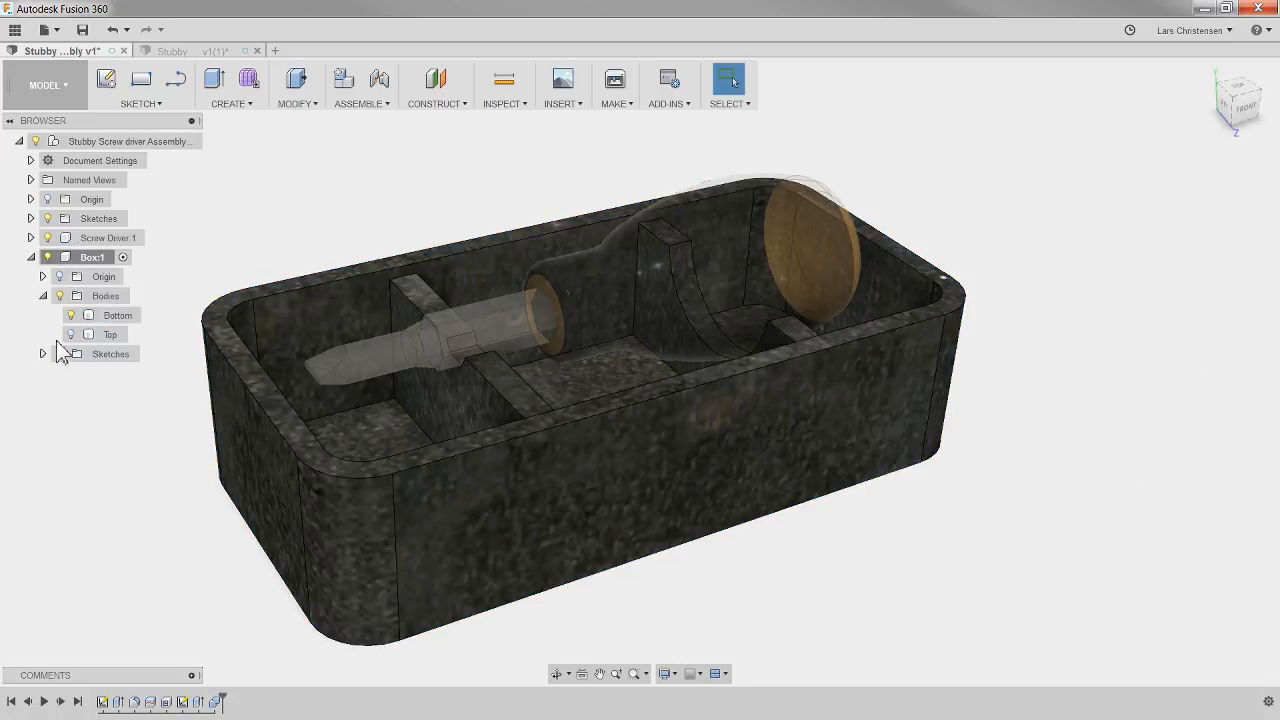
Hide the screwdriver and examine the cutouts in the two dividers from several angles
left_click(47, 238)
middle_click_drag(794, 300, 430, 220, "shift")
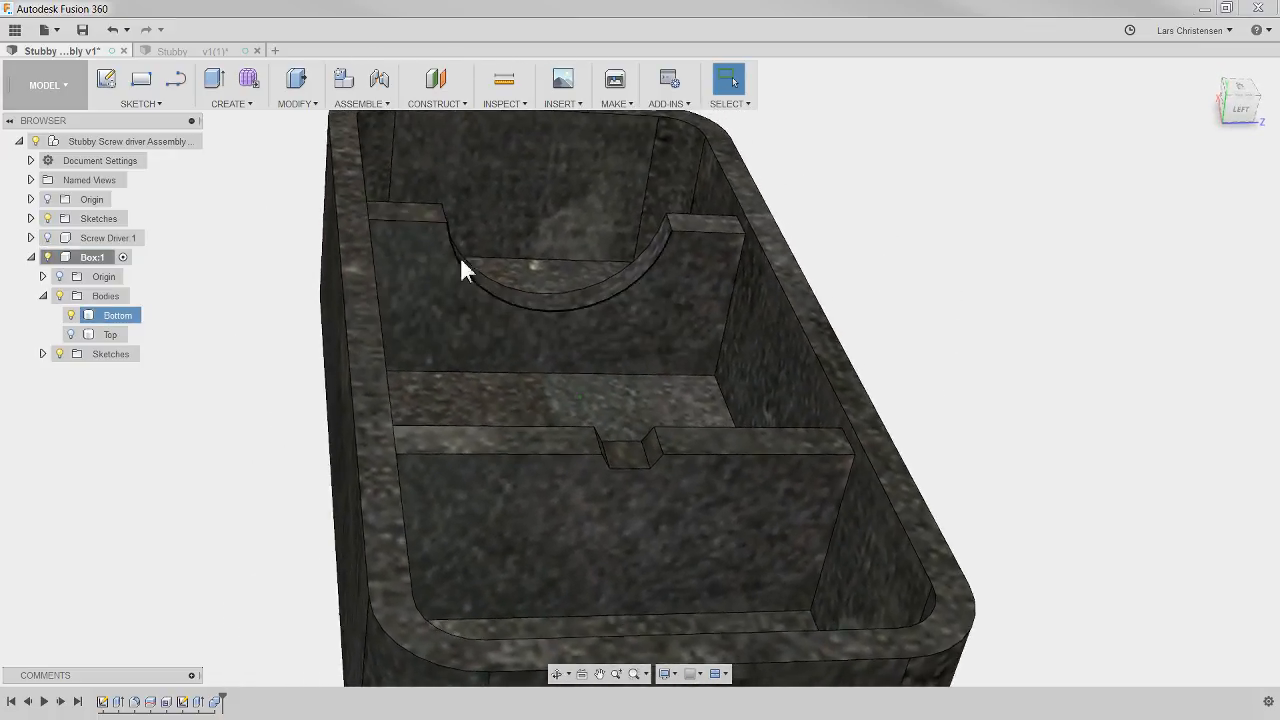
middle_click_drag(557, 312, 40, 209, "shift")
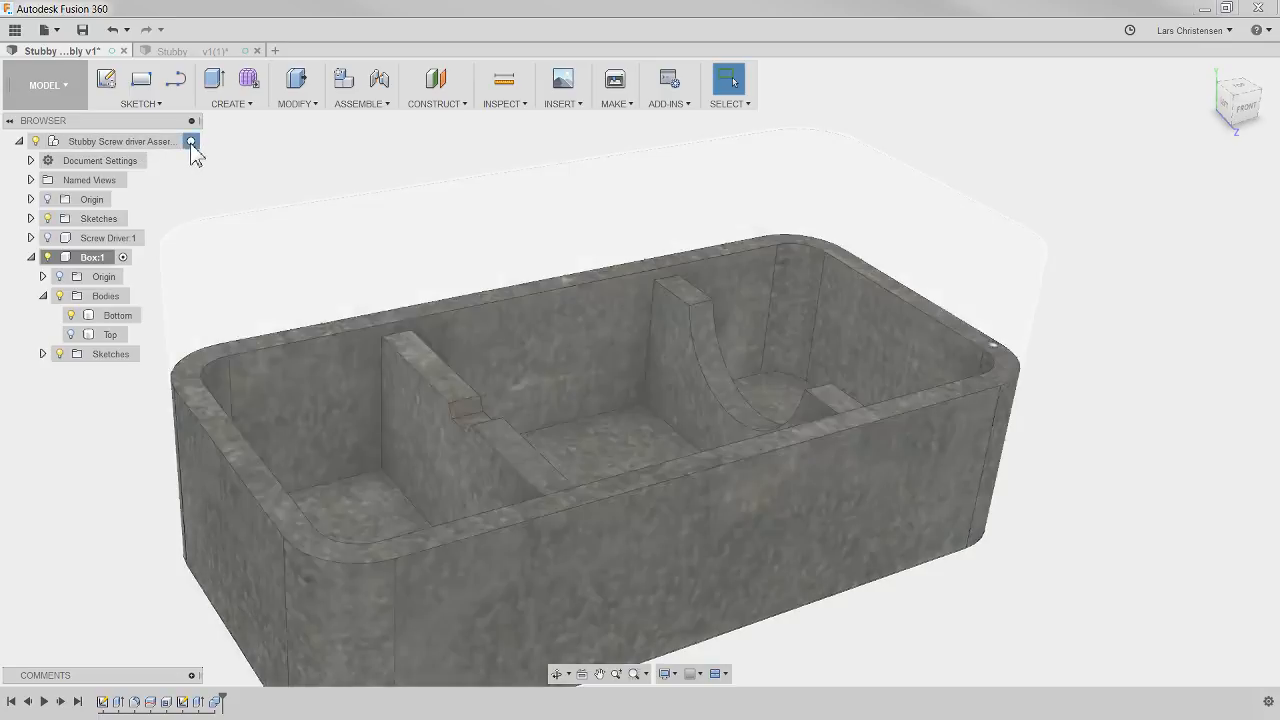
Activate the top-level assembly, with the screwdriver and Top shown and the Bottom hidden, exposing the Top's underside
left_click(191, 142)
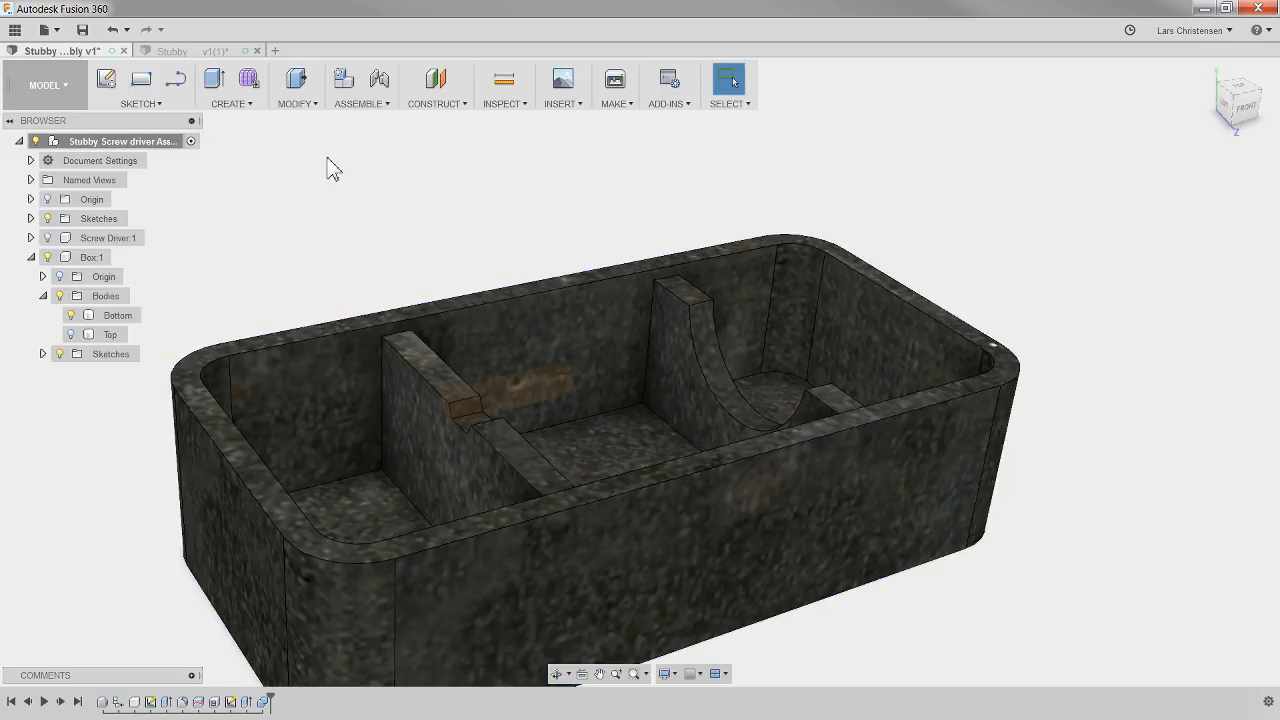
left_click(47, 238)
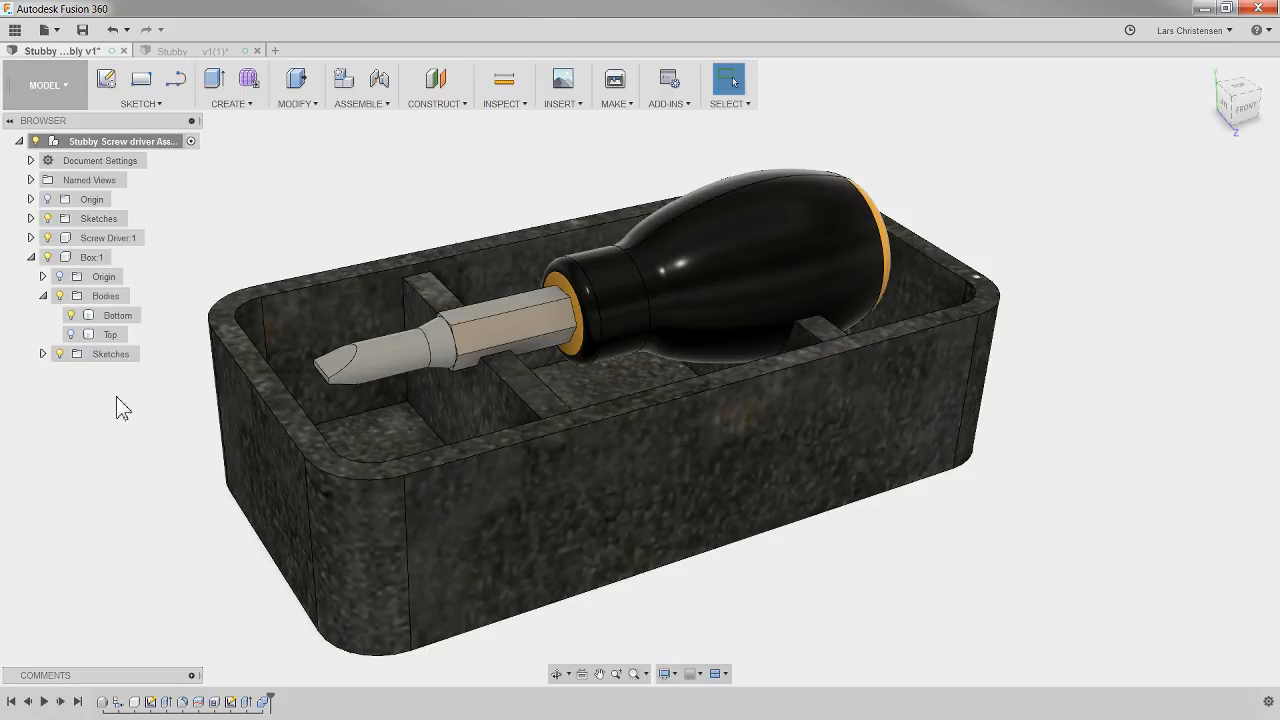
left_click(70, 336)
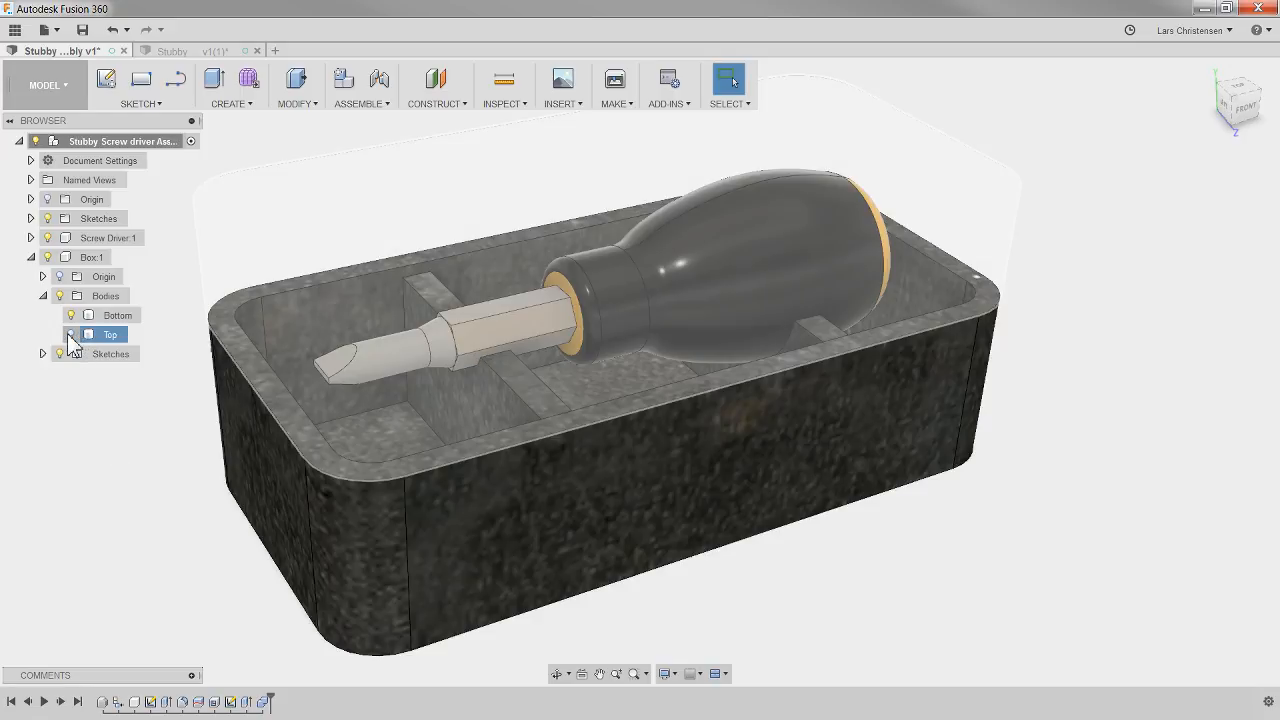
left_click(72, 335)
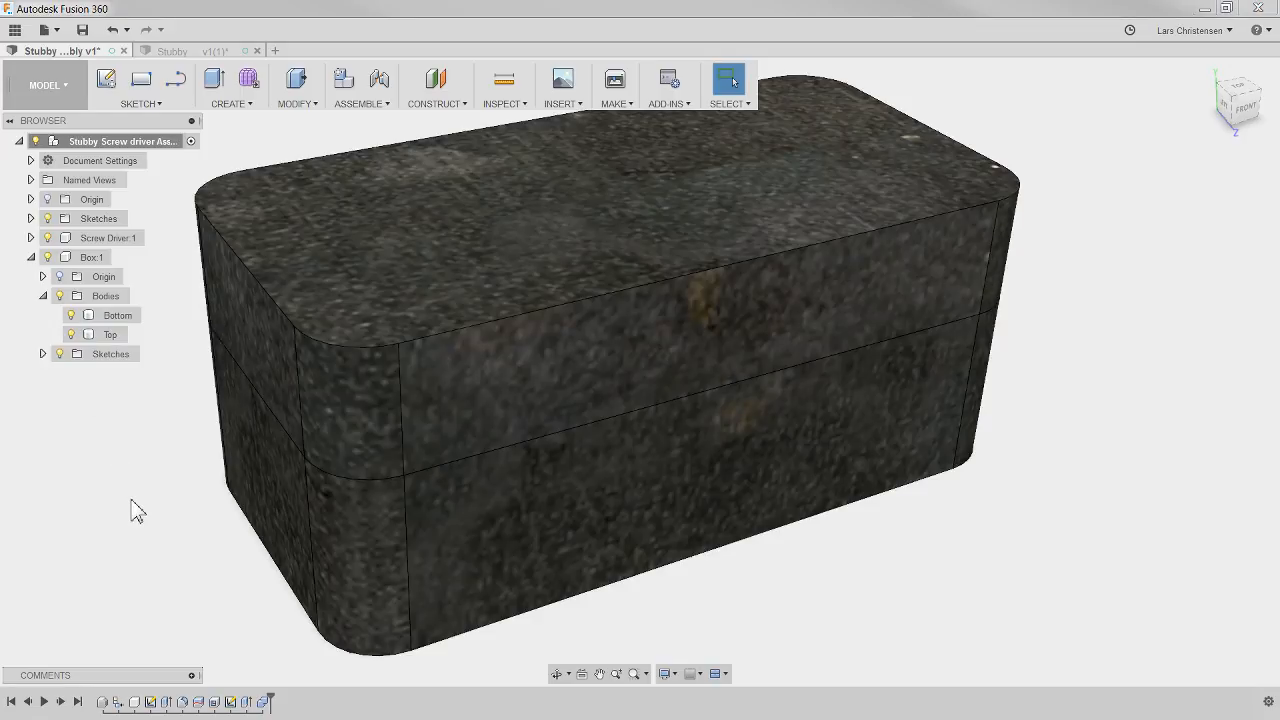
left_click(72, 315)
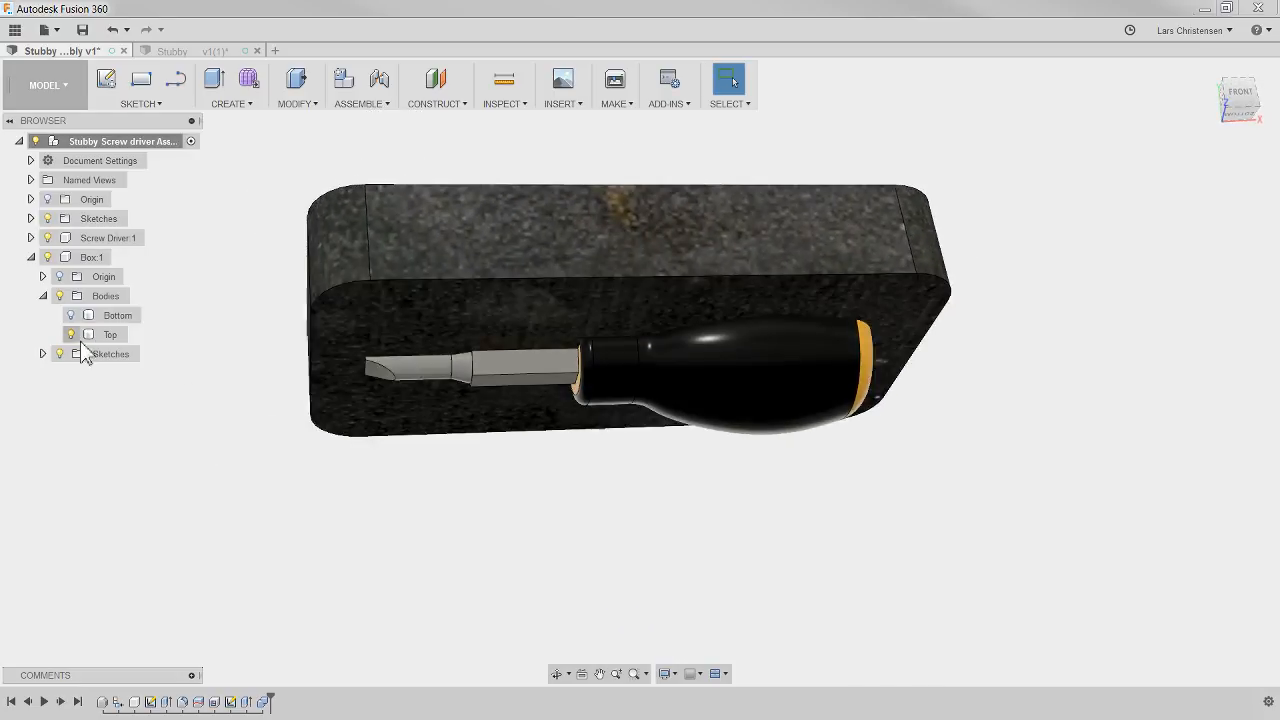
middle_click_drag(201, 493, 252, 501, "shift")
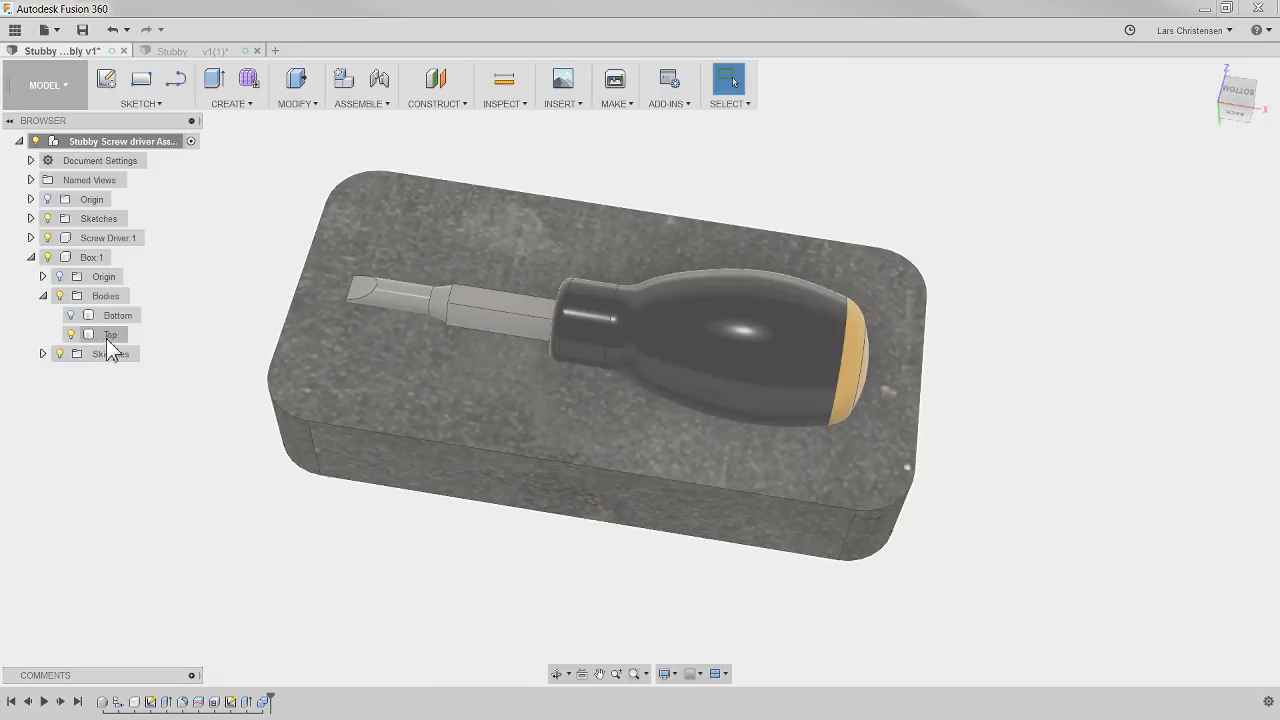
Shell the Top body to an inside thickness of 4 mm, removing its underside face
left_click(294, 104)
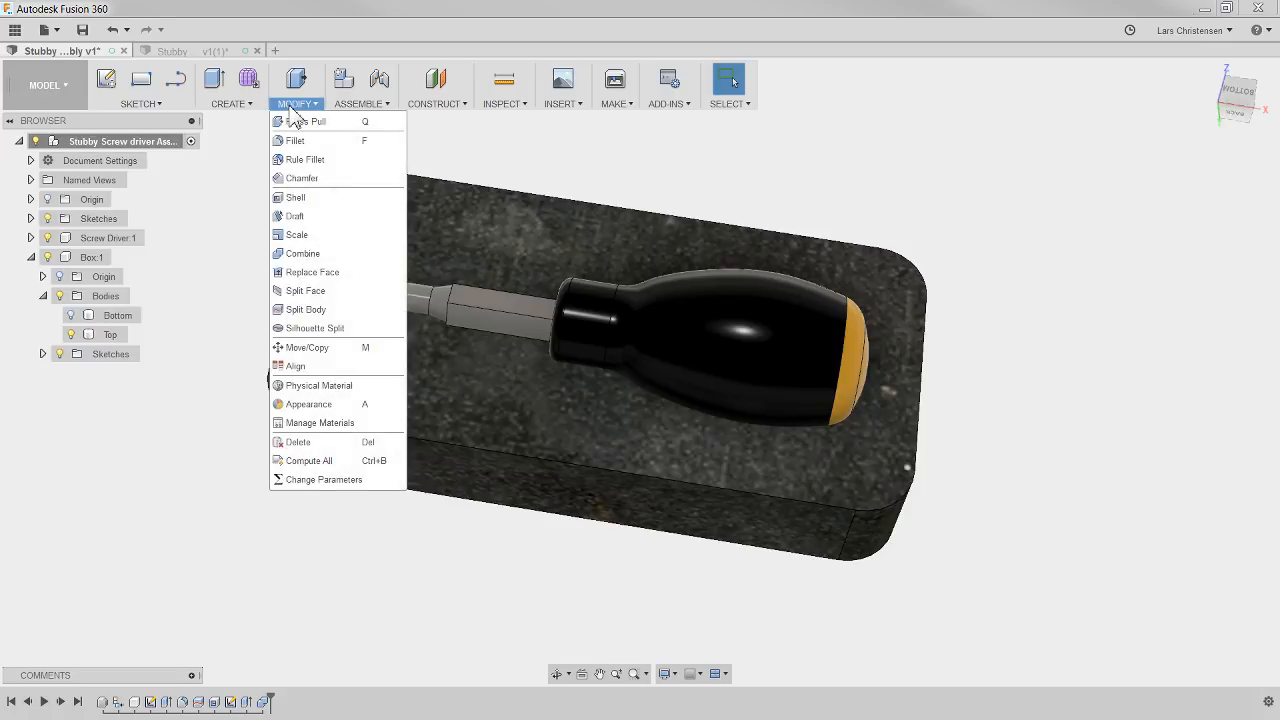
left_click(295, 197)
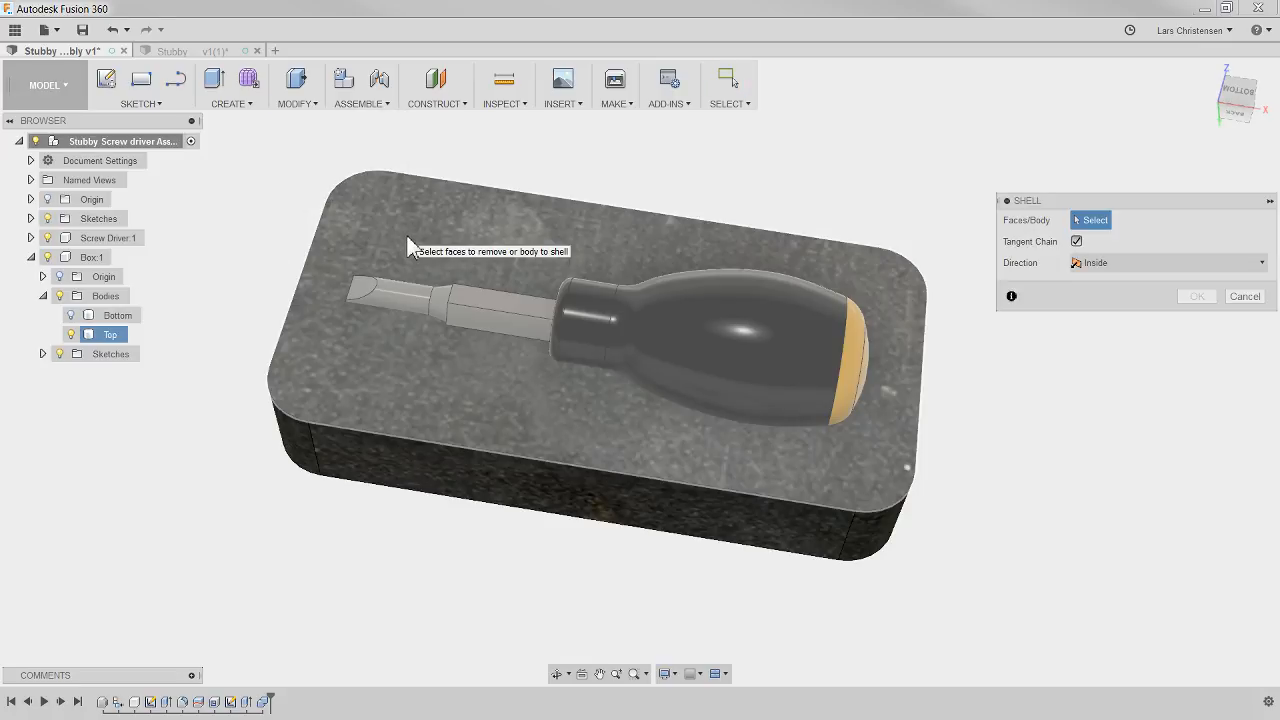
left_click(408, 248)
type("4.")
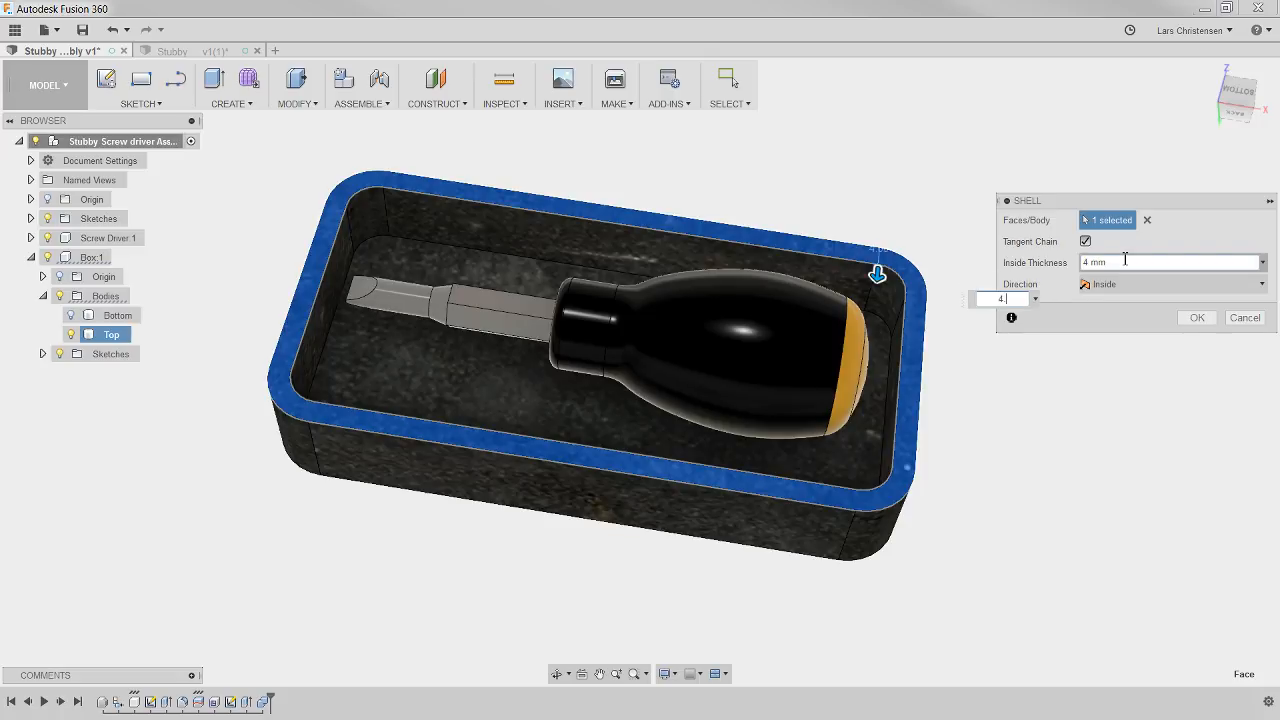
key("Return")
middle_click_drag(594, 463, 539, 285, "shift")
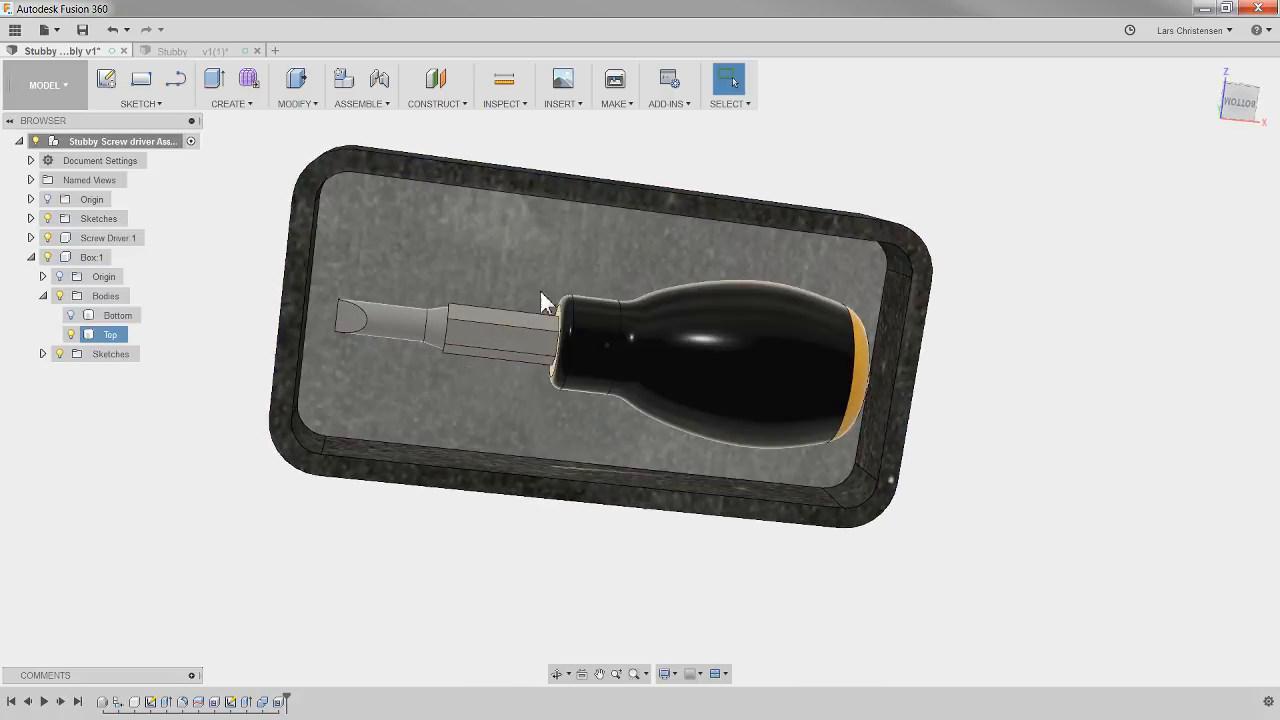
key("Escape")
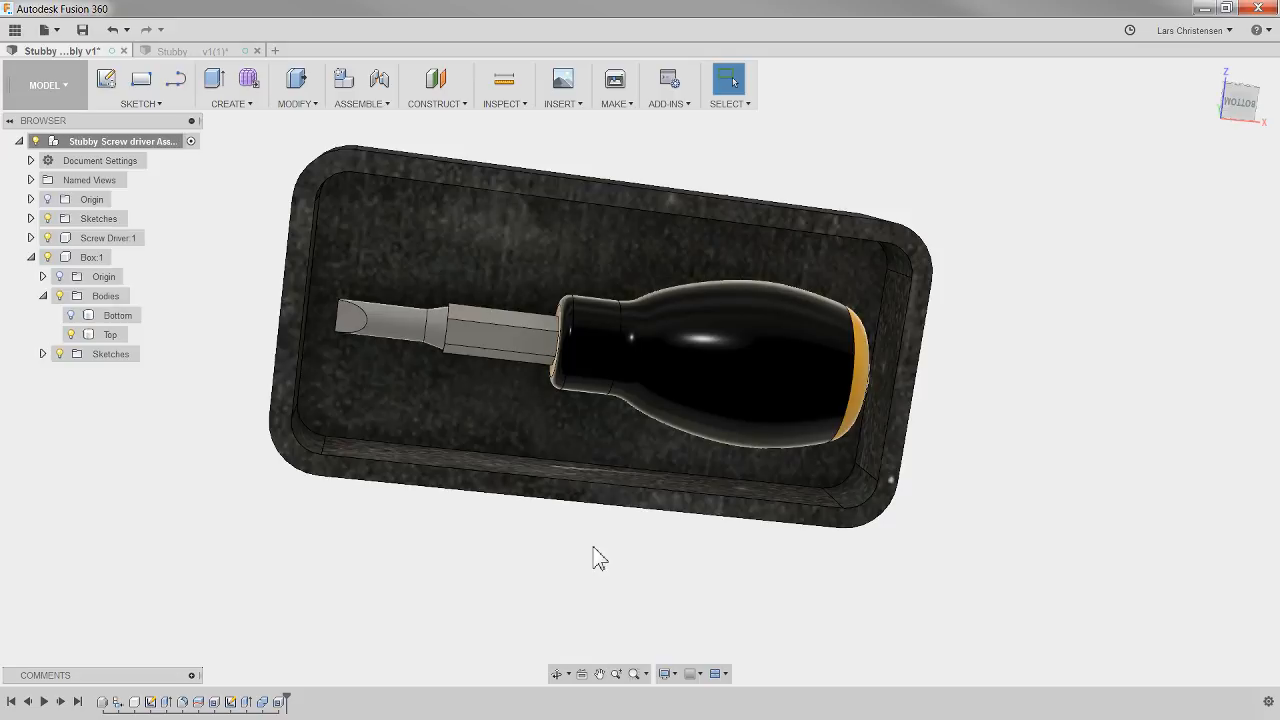
Show the Bottom body again and hide the Top, exposing the Bottom's upper rim
middle_click_drag(593, 547, 220, 550, "shift")
left_click(72, 316)
middle_click_drag(463, 452, 755, 392, "shift")
middle_click_drag(507, 337, 558, 340, "shift")
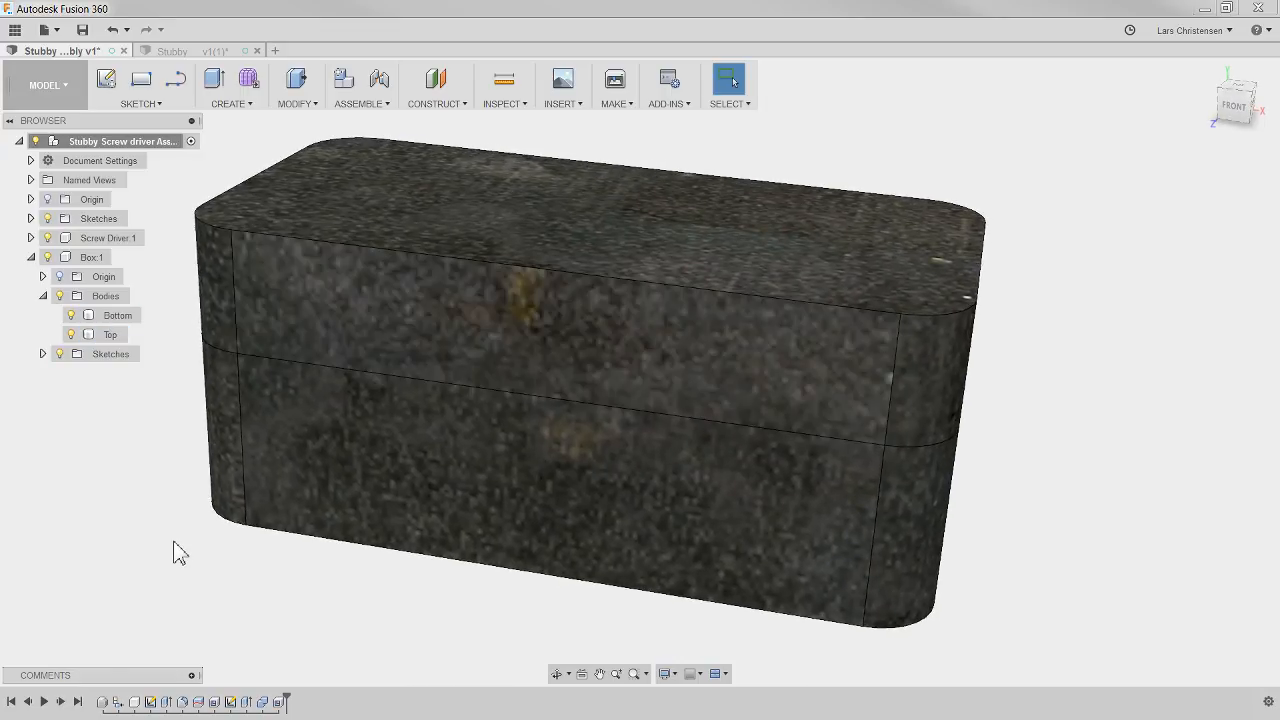
left_click(71, 335)
middle_click_drag(257, 449, 215, 440, "shift")
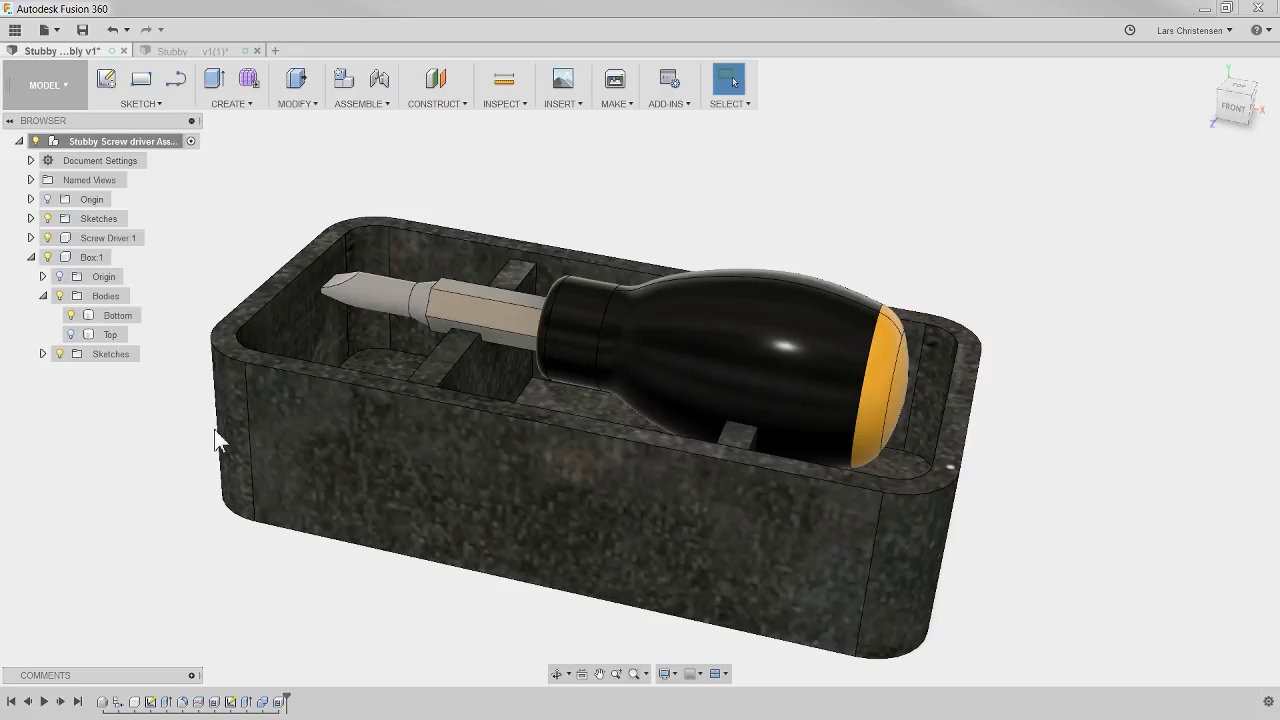
middle_click_drag(215, 430, 225, 500, "shift")
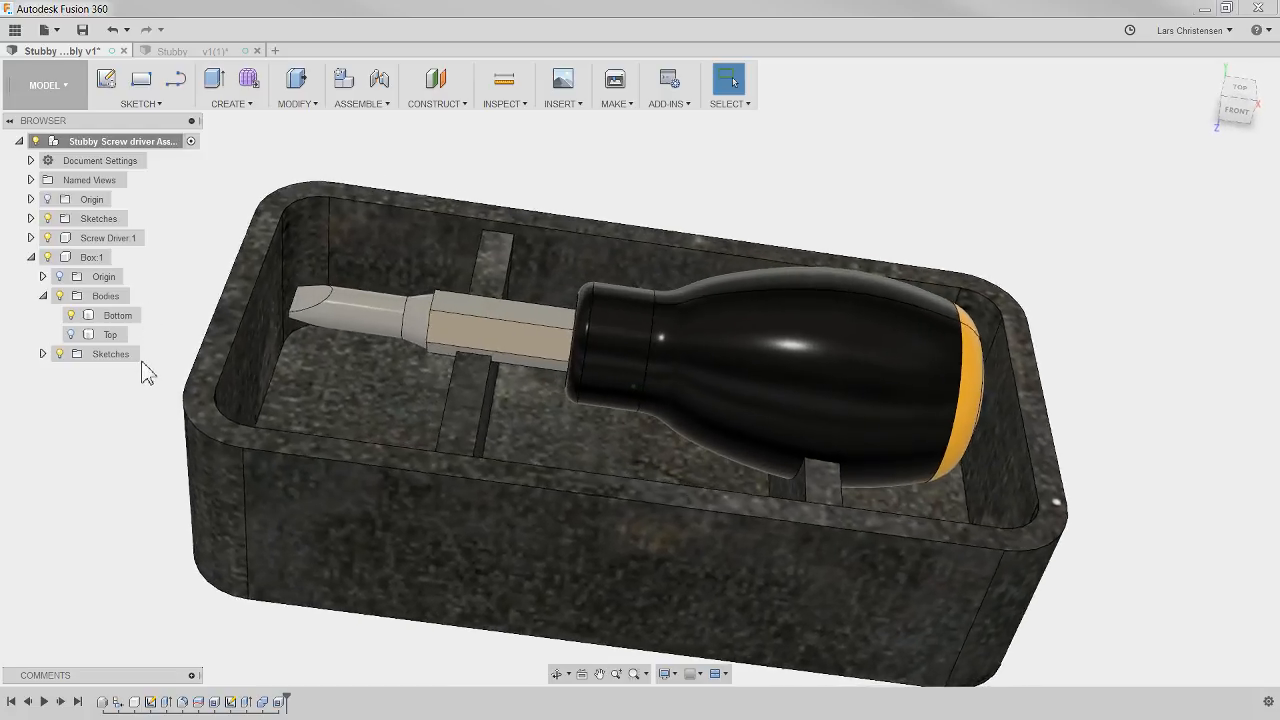
Activate the Box component and create a sketch on the Bottom's upper rim face
right_click(212, 362)
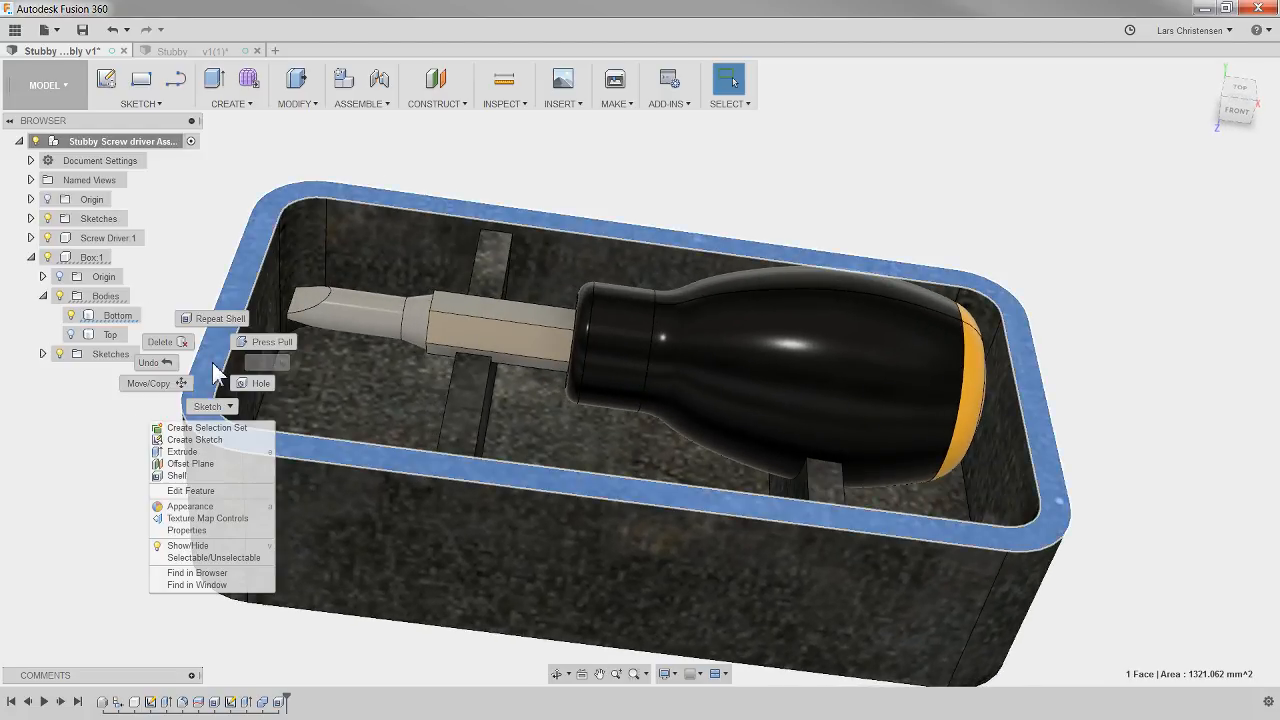
left_click(106, 296)
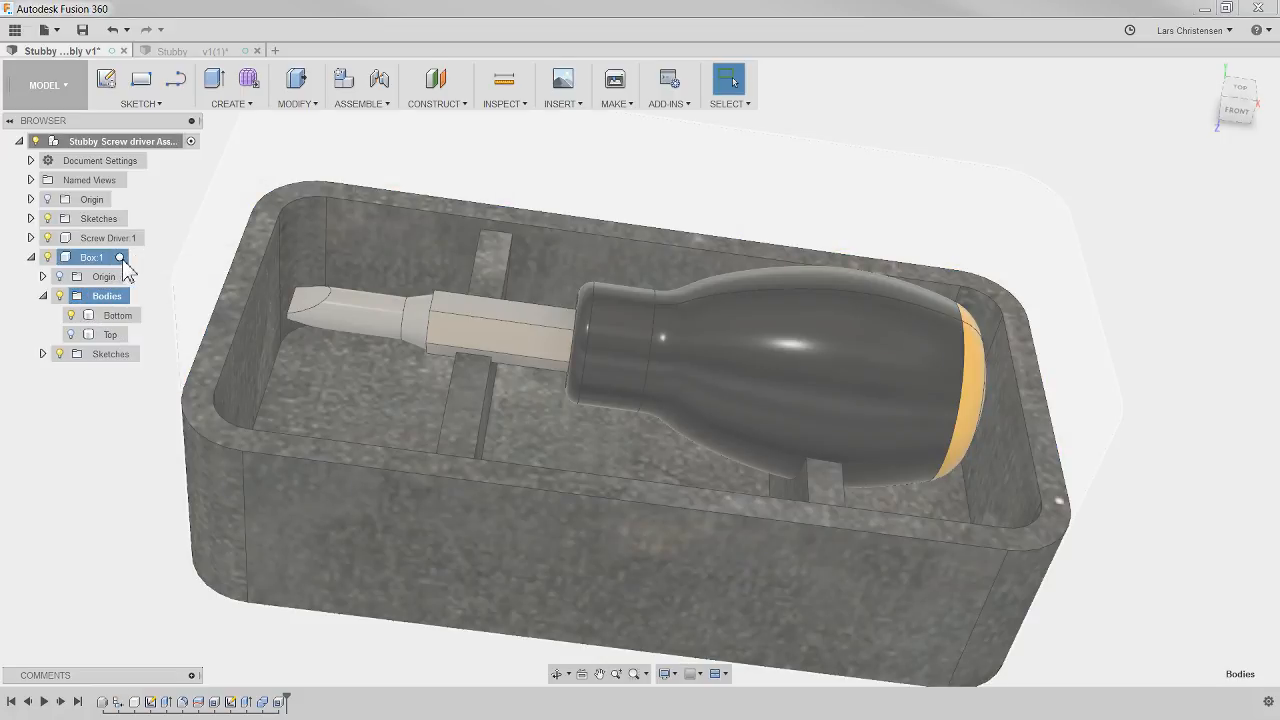
left_click(120, 258)
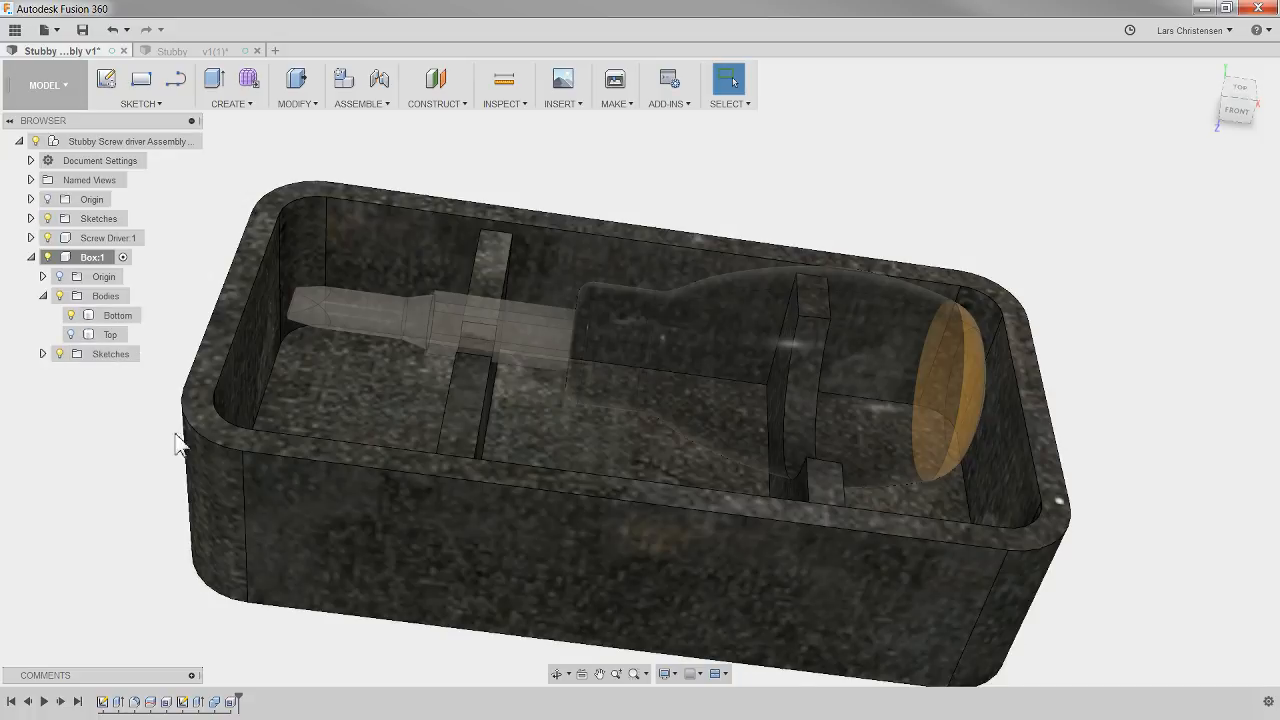
right_click(208, 378)
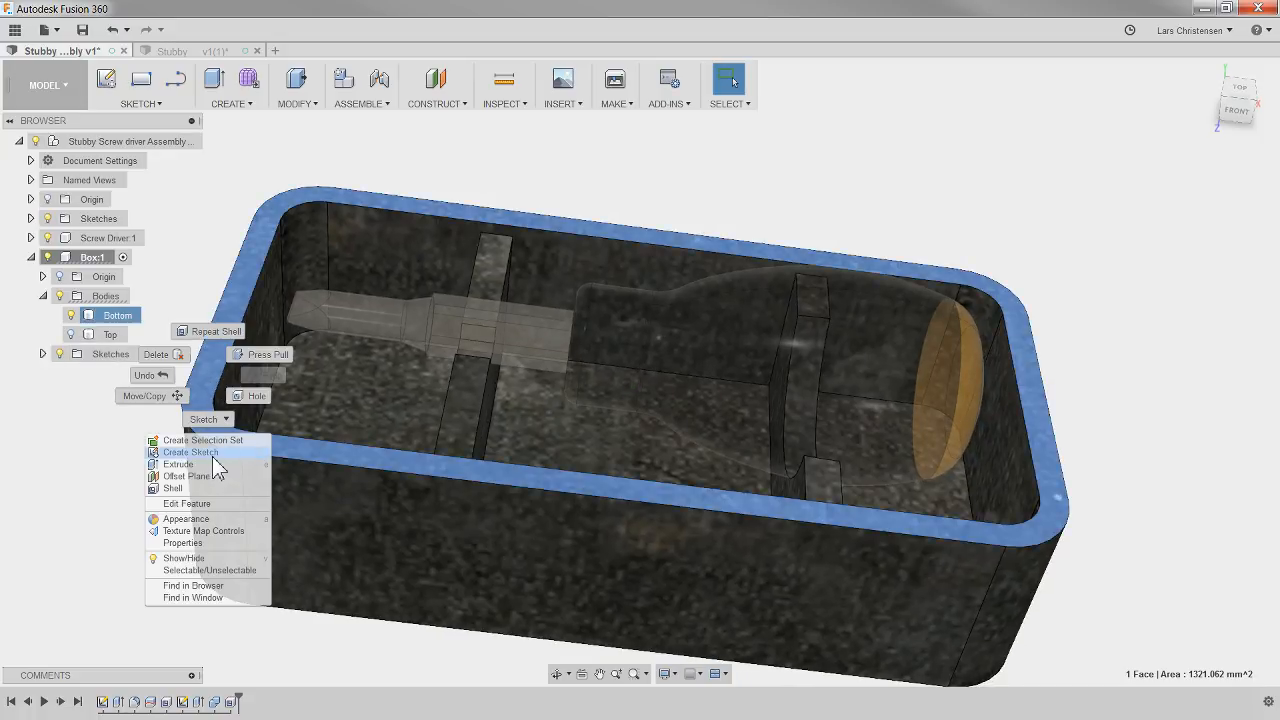
left_click(213, 457)
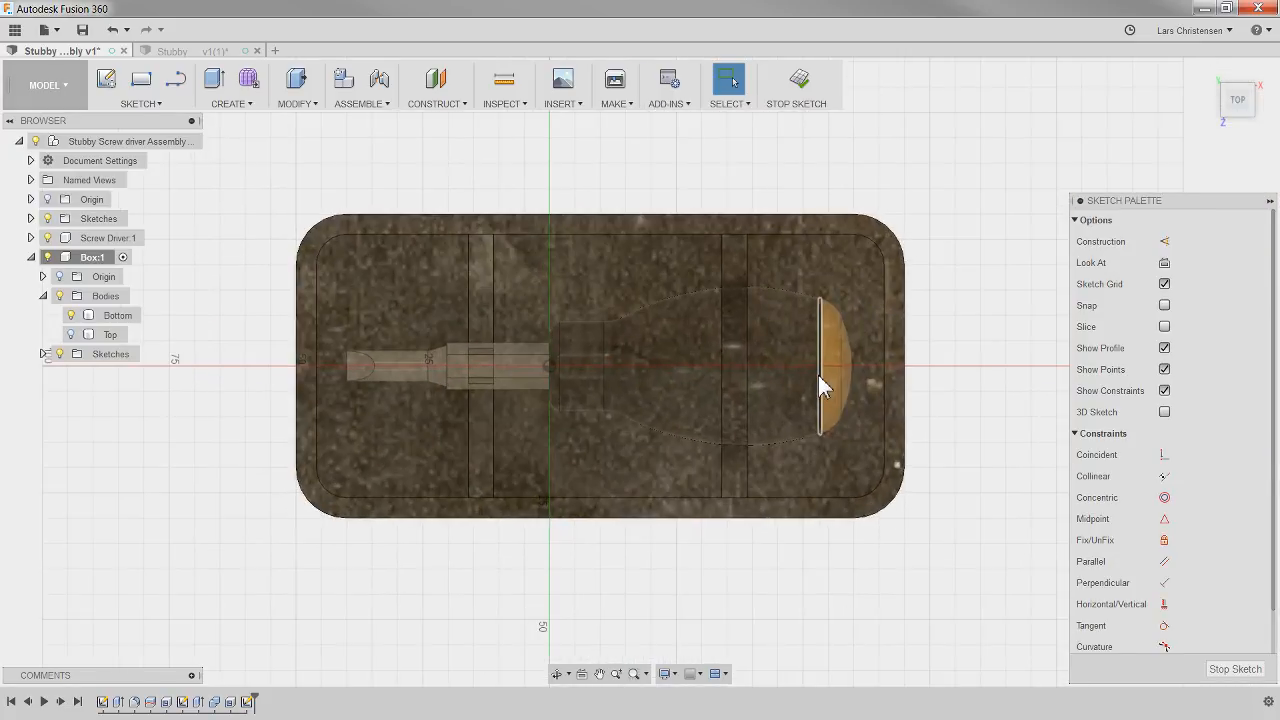
scroll(818, 375, "up", 2)
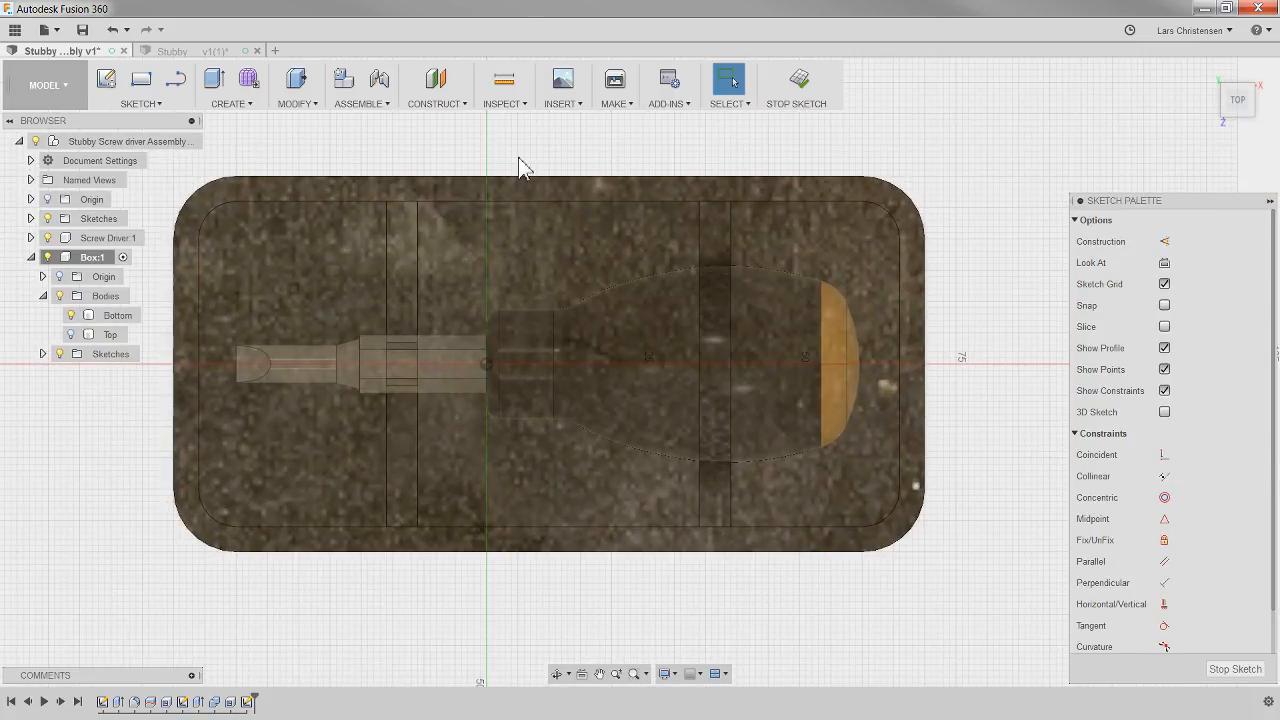
Offset the chained inner rim outline by -2 mm, outward into the wall thickness
key("o")
left_click(525, 201)
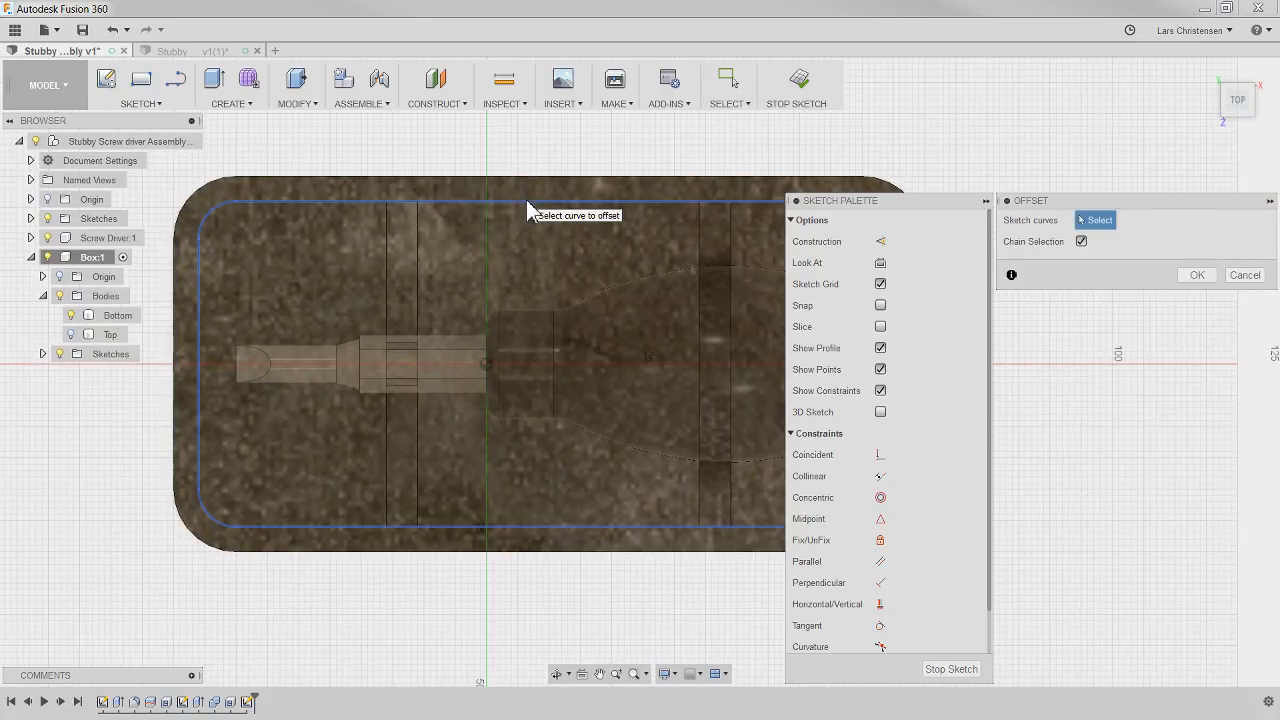
left_click_drag(525, 207, 525, 190)
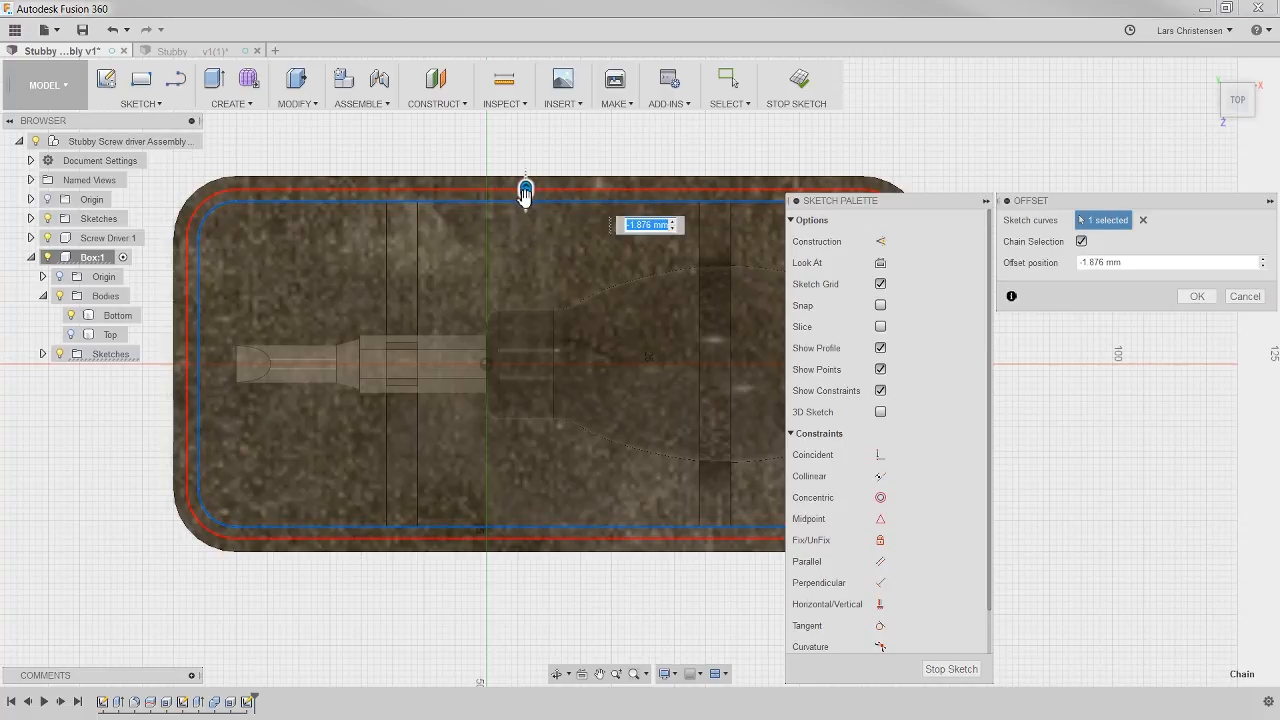
type("-2")
key("Return")
Extrude the inner ring profile around the Bottom's rim by 2 mm to form a raised lip
mouse_move(697, 171)
middle_mouse_down("shift")
mouse_move(698, 204)
mouse_move(651, 207)
middle_mouse_up("shift")
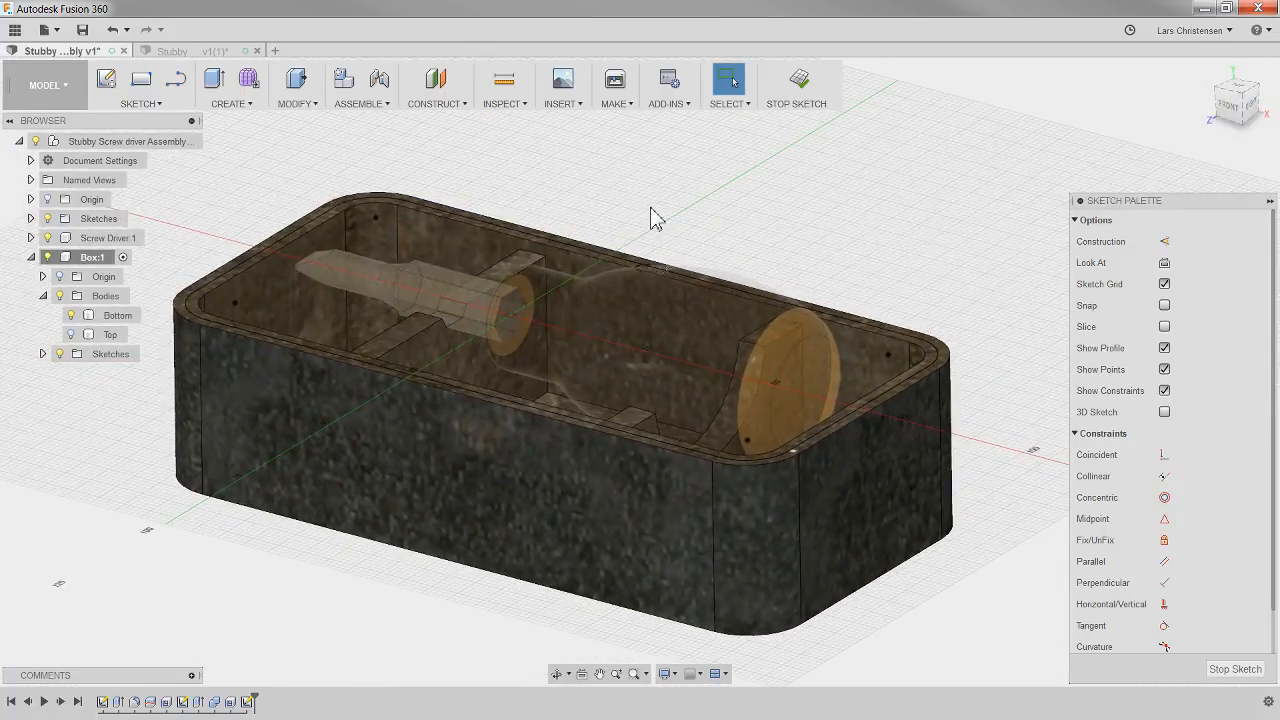
key("q")
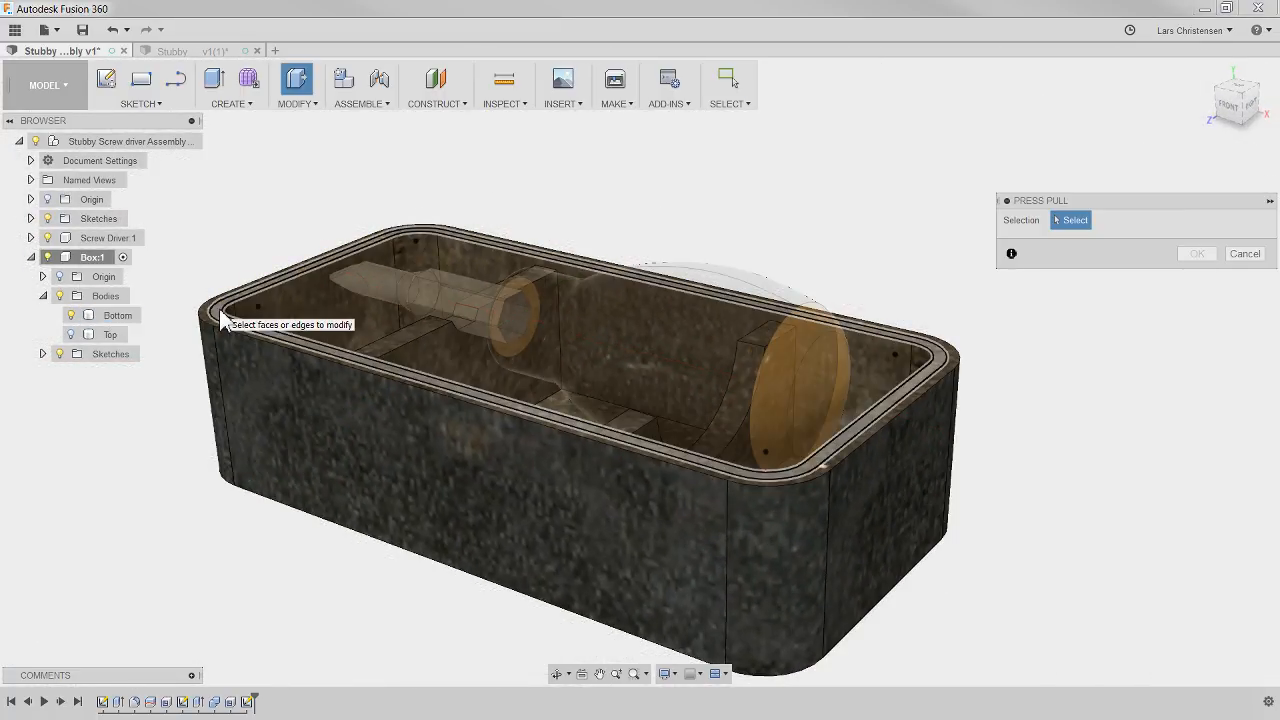
left_click(219, 310)
type("2")
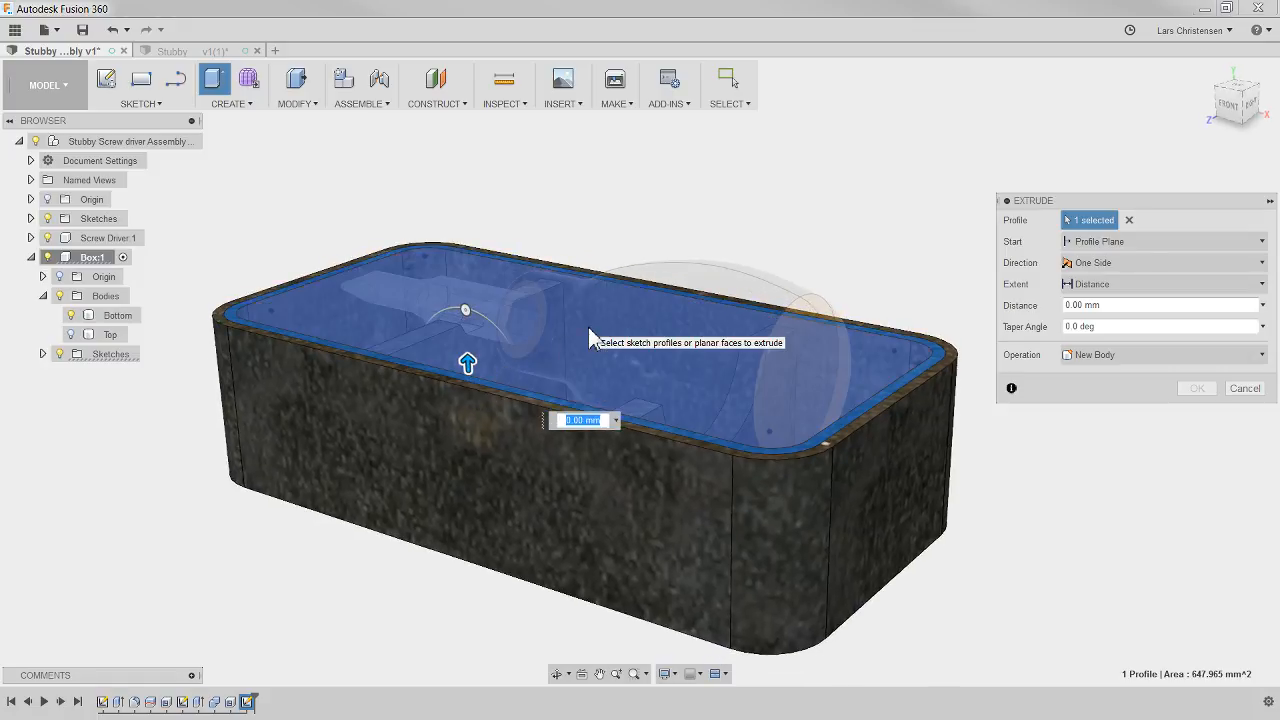
key("Return")
middle_click_drag(588, 327, 930, 600, "shift")
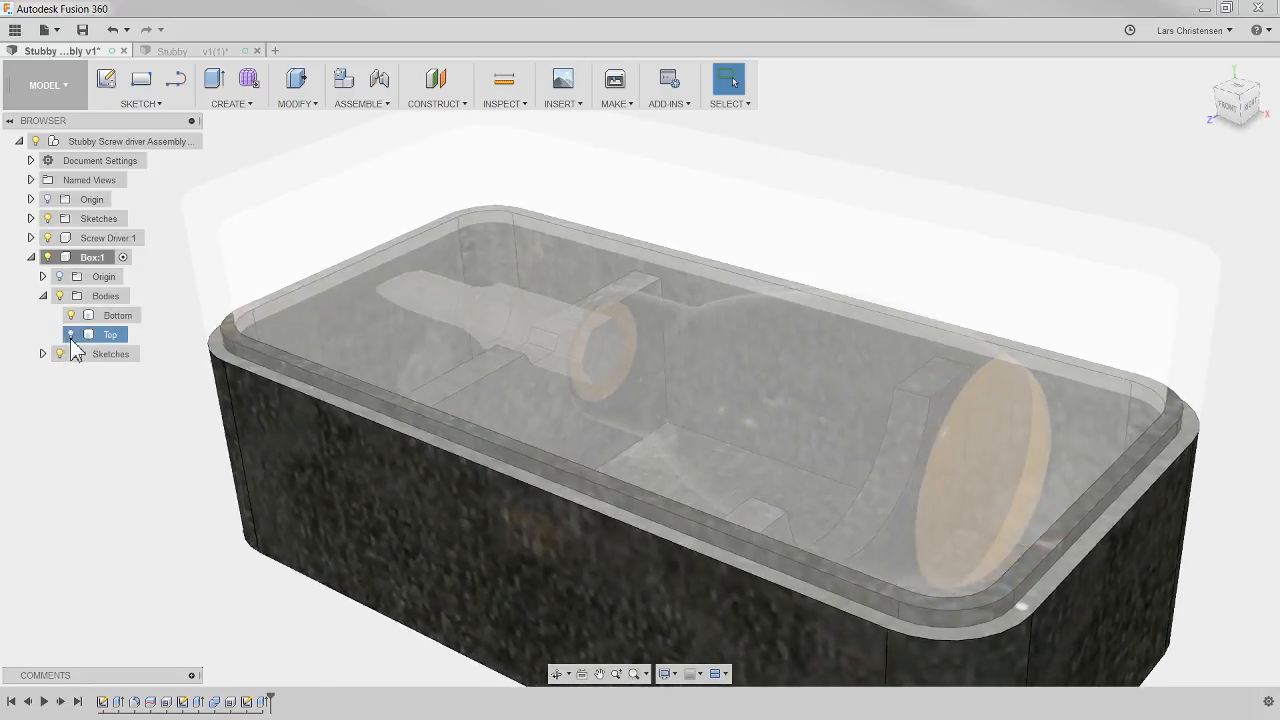
Show the Top body again and check its hollow underside with the Bottom temporarily hidden
left_click(71, 337)
left_click(71, 316)
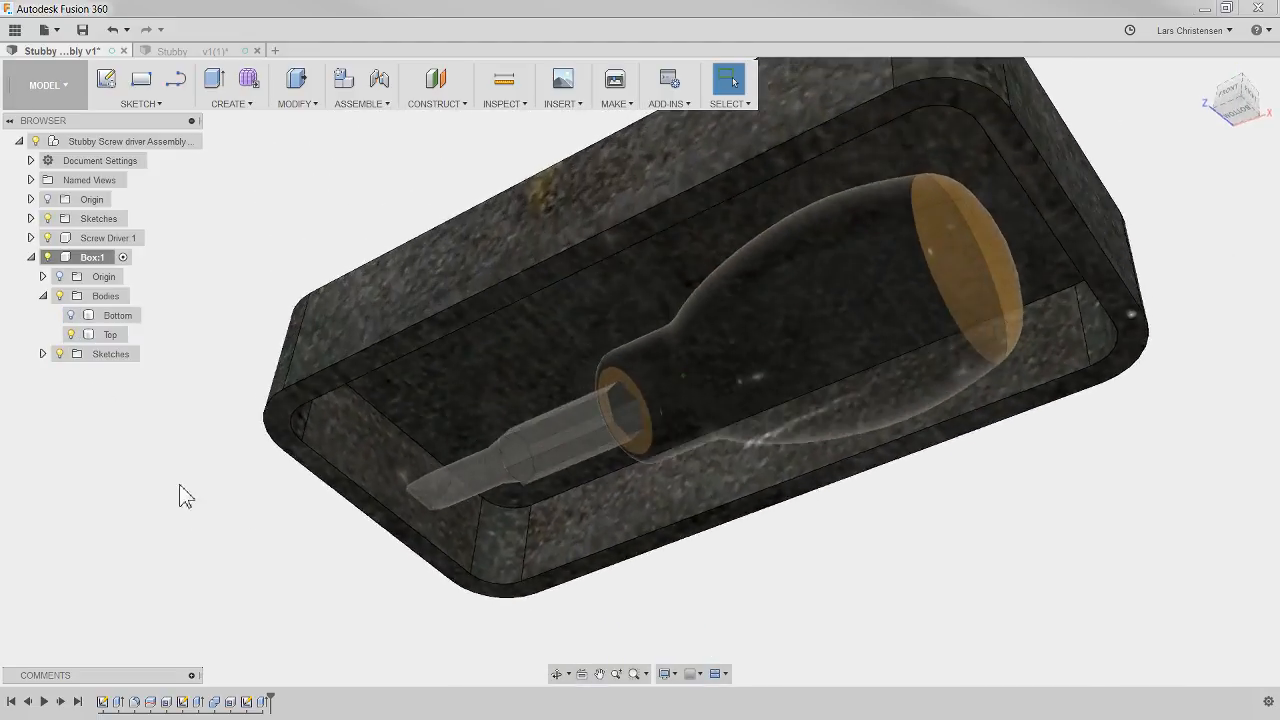
left_click(72, 317)
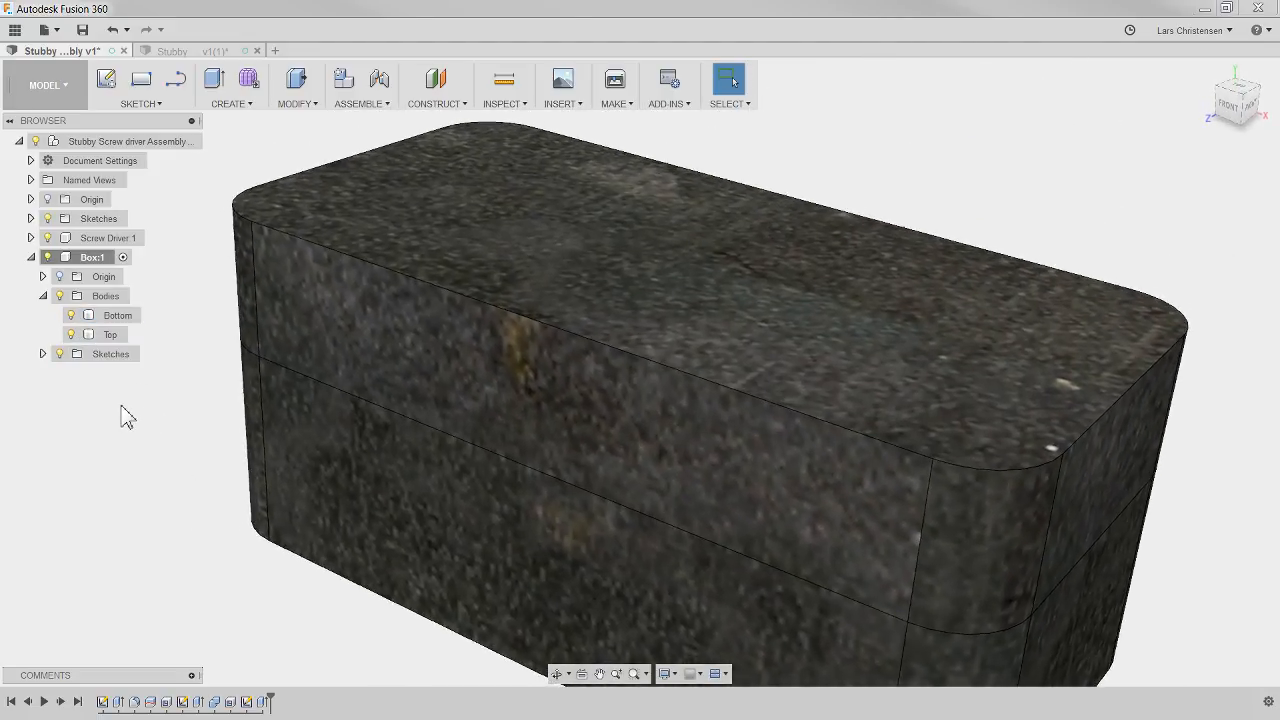
Combine the bodies with a Cut operation, using Top as the target and Bottom as the tool, with Keep Tools enabled
left_click(300, 106)
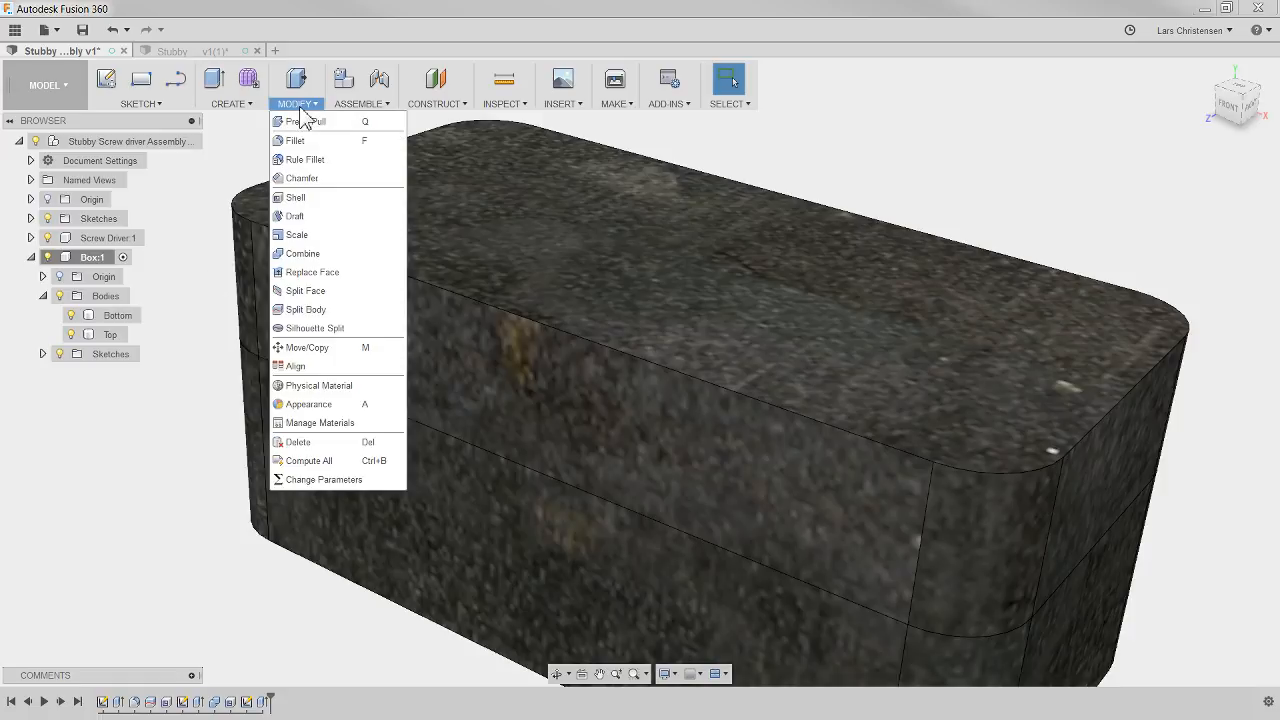
left_click(306, 256)
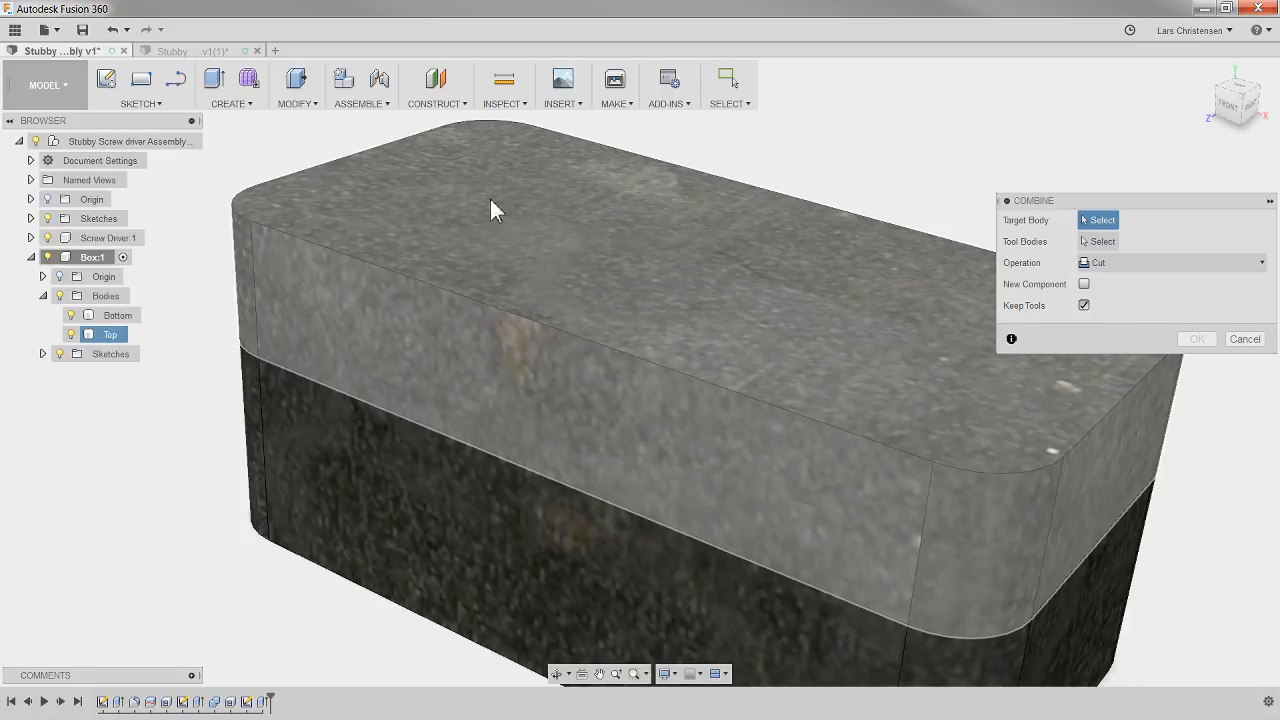
left_click(489, 198)
left_click(286, 456)
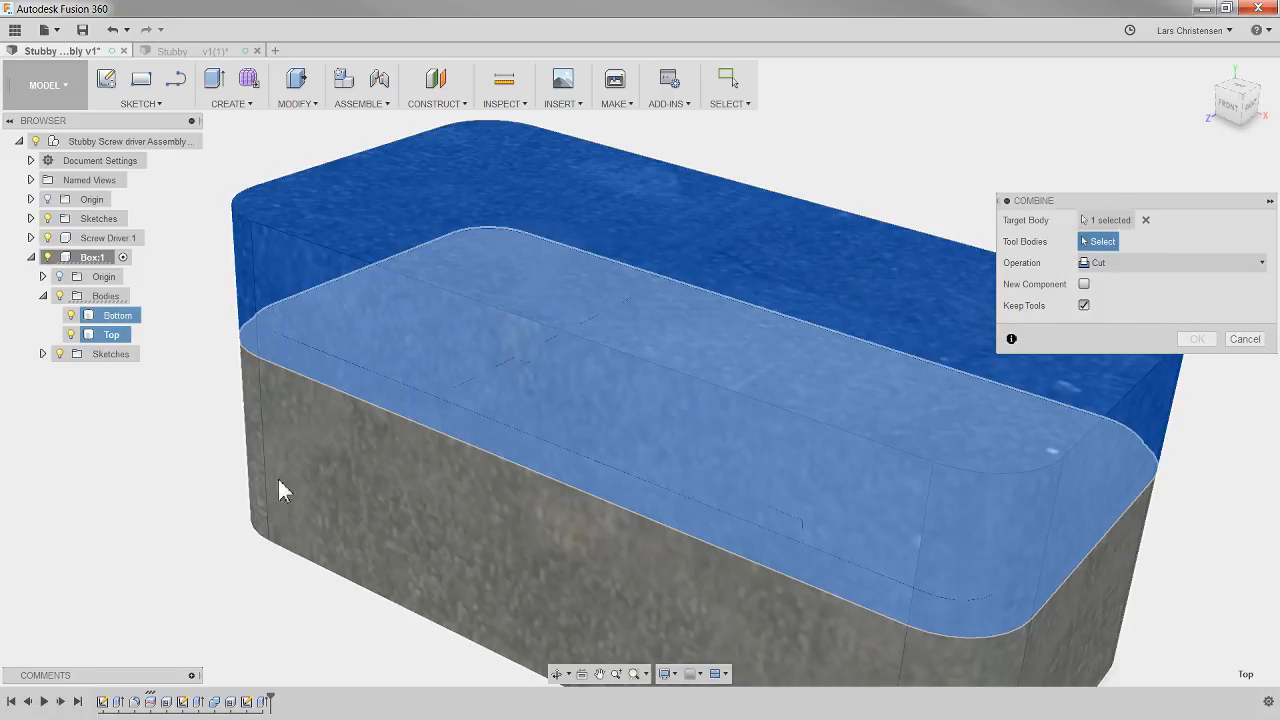
left_click(333, 521)
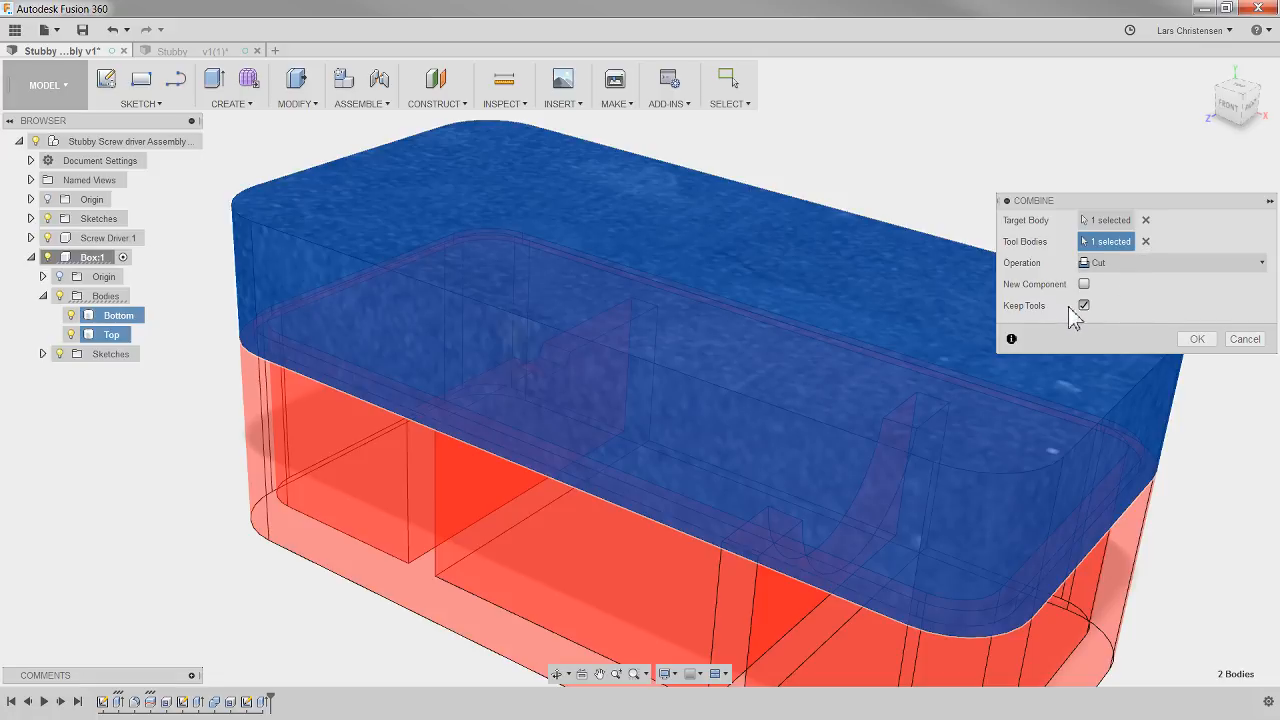
left_click(1201, 339)
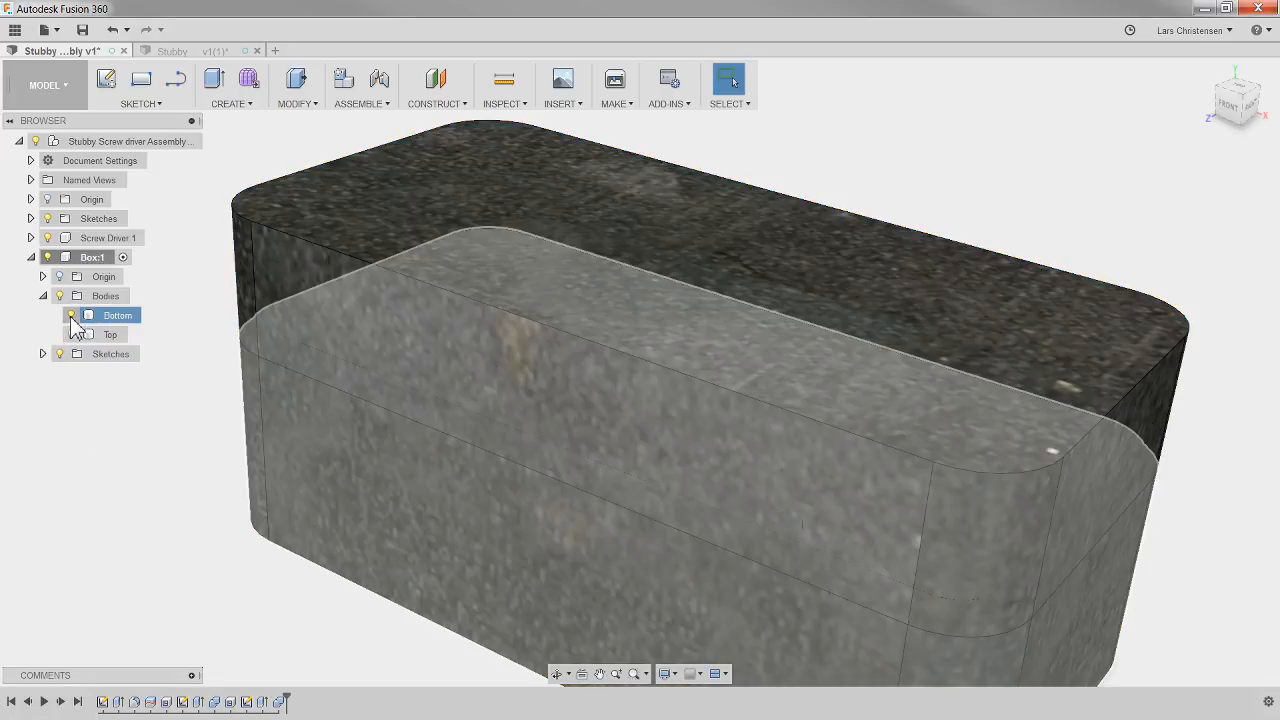
Hide the Bottom temporarily to examine the cut recess along the Top's inner edge, and show it again
left_click(71, 317)
middle_click_drag(88, 427, 350, 388, "shift")
left_click(72, 315)
middle_click_drag(176, 373, 231, 422, "shift")
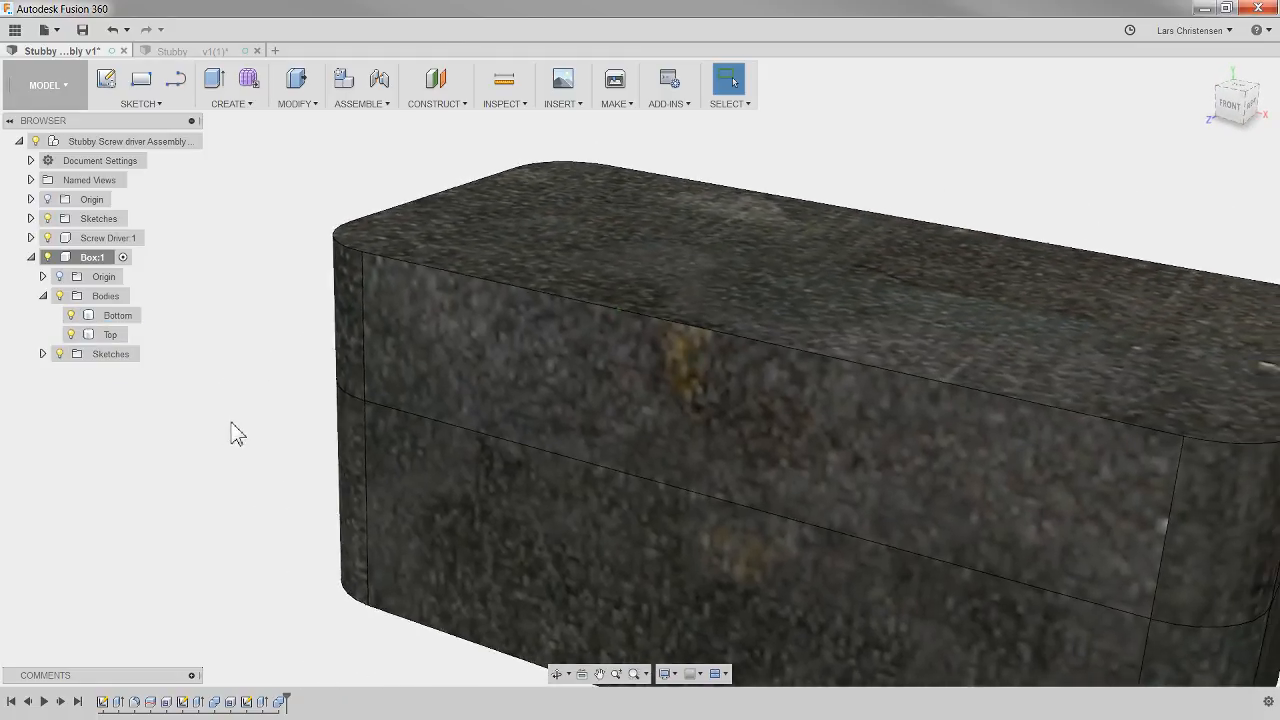
Examine how the lip and recess fit with a temporary section analysis offset -5 mm from the Top's long front face
scroll(232, 422, "down", 3)
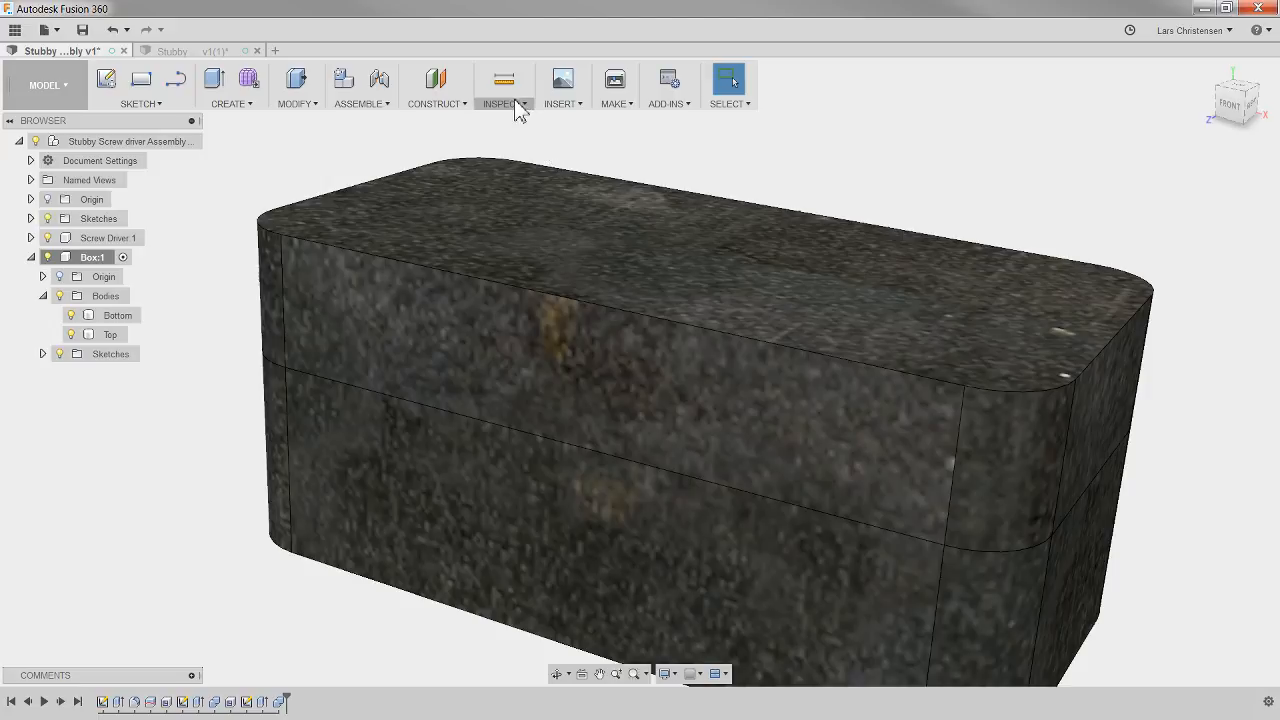
left_click(567, 106)
mouse_move(515, 108)
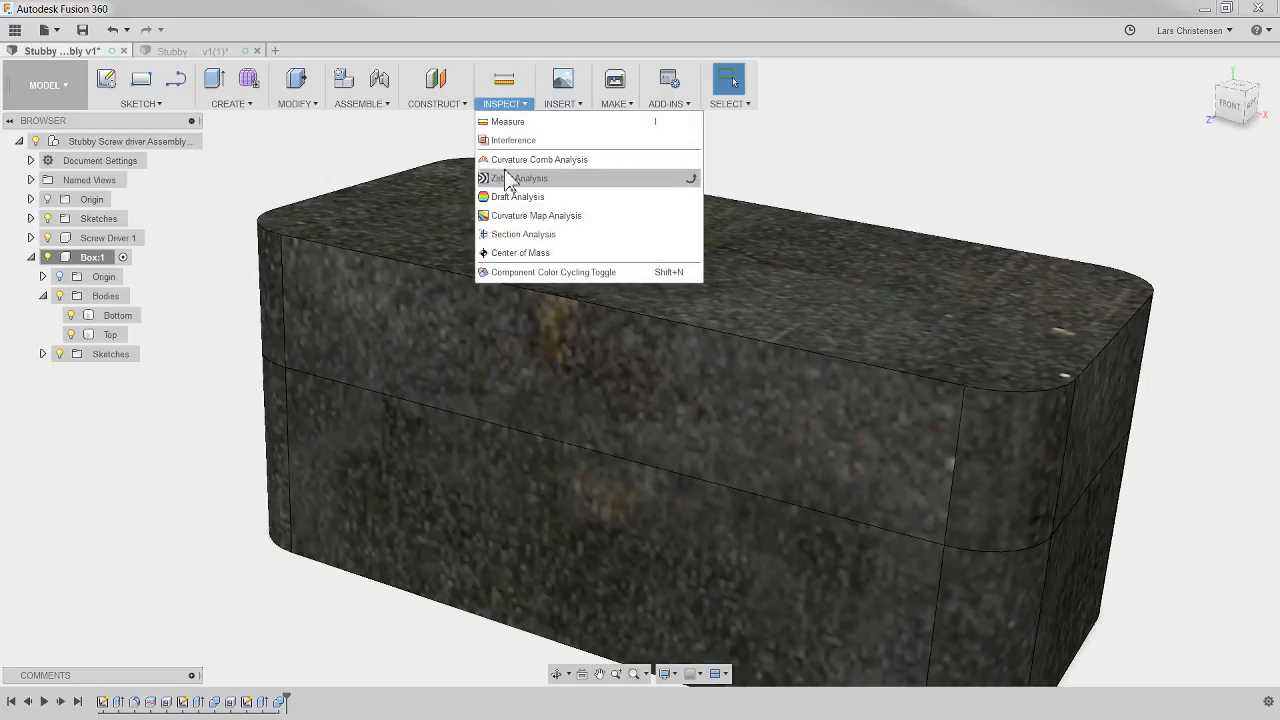
left_click(505, 234)
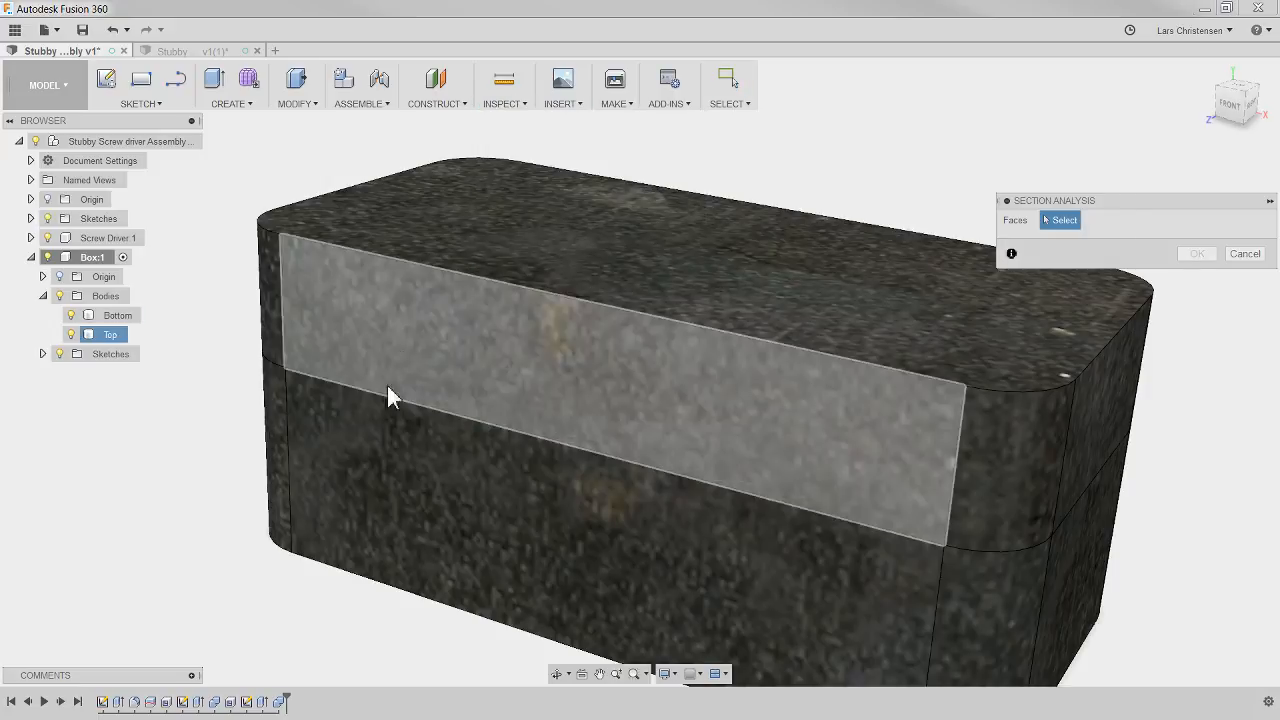
left_click(441, 370)
left_click_drag(429, 372, 443, 374)
scroll(280, 448, "up", 4)
middle_click_drag(280, 448, 320, 401, "shift")
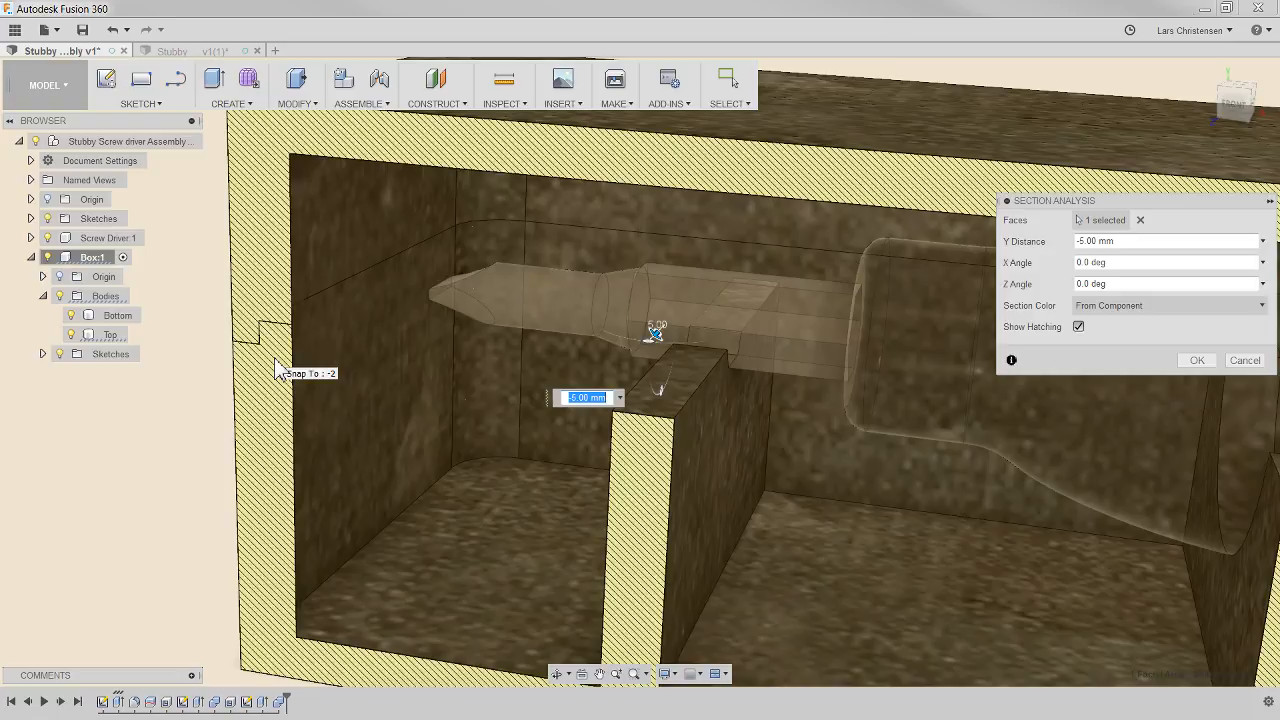
middle_click_drag(280, 380, 294, 420, "shift")
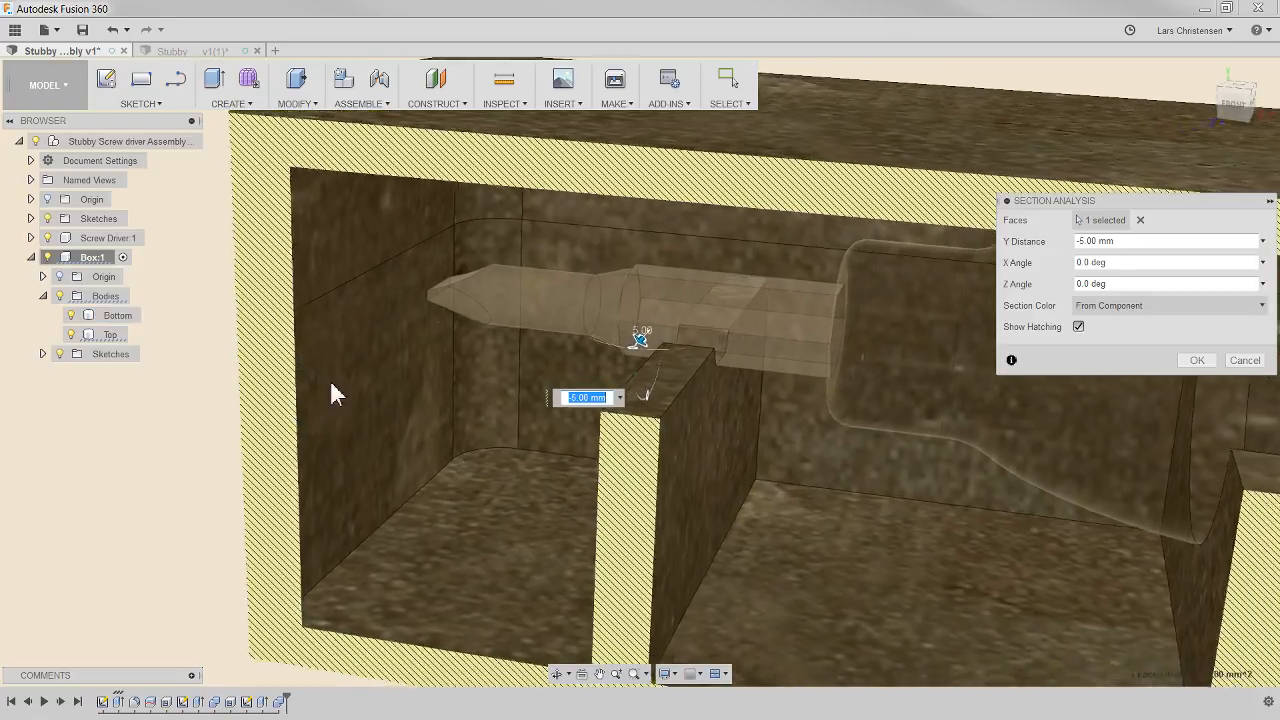
scroll(345, 395, "down", 3)
middle_click_drag(377, 380, 350, 392, "shift")
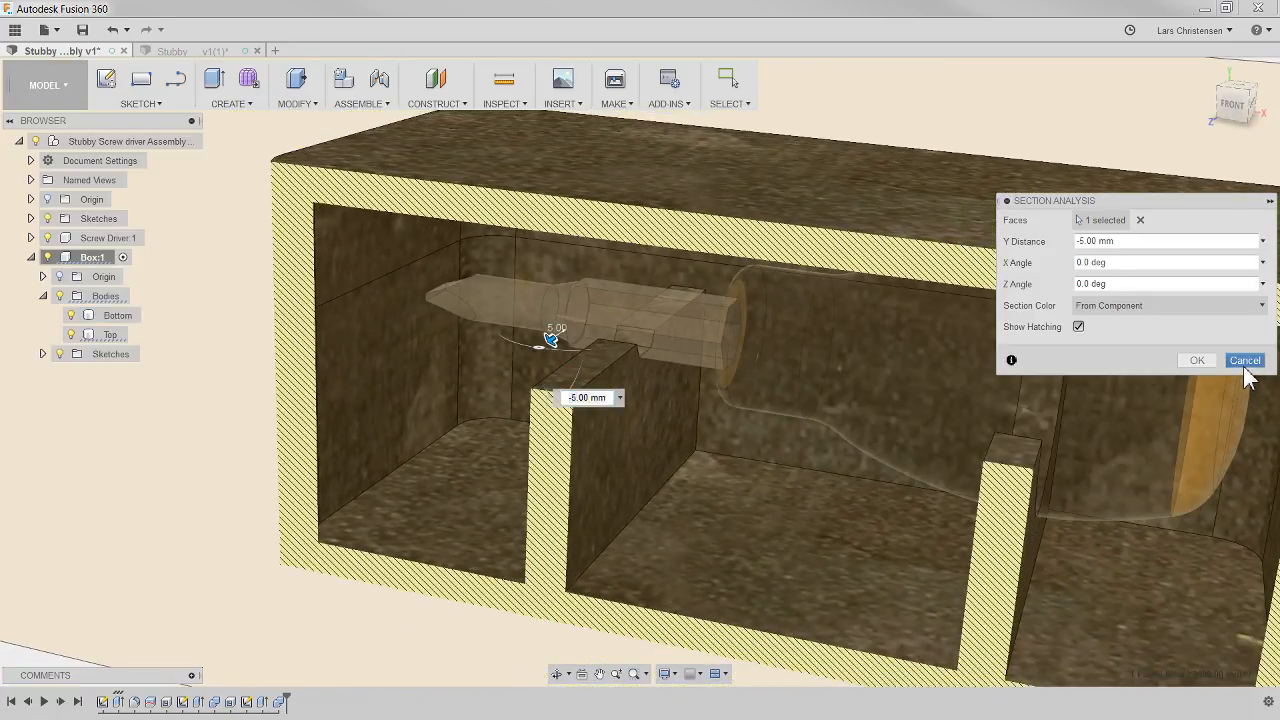
left_click(1245, 361)
Hide the Top body and the Screw Driver component to expose the Bottom's empty interior
middle_click_drag(291, 574, 257, 543, "shift")
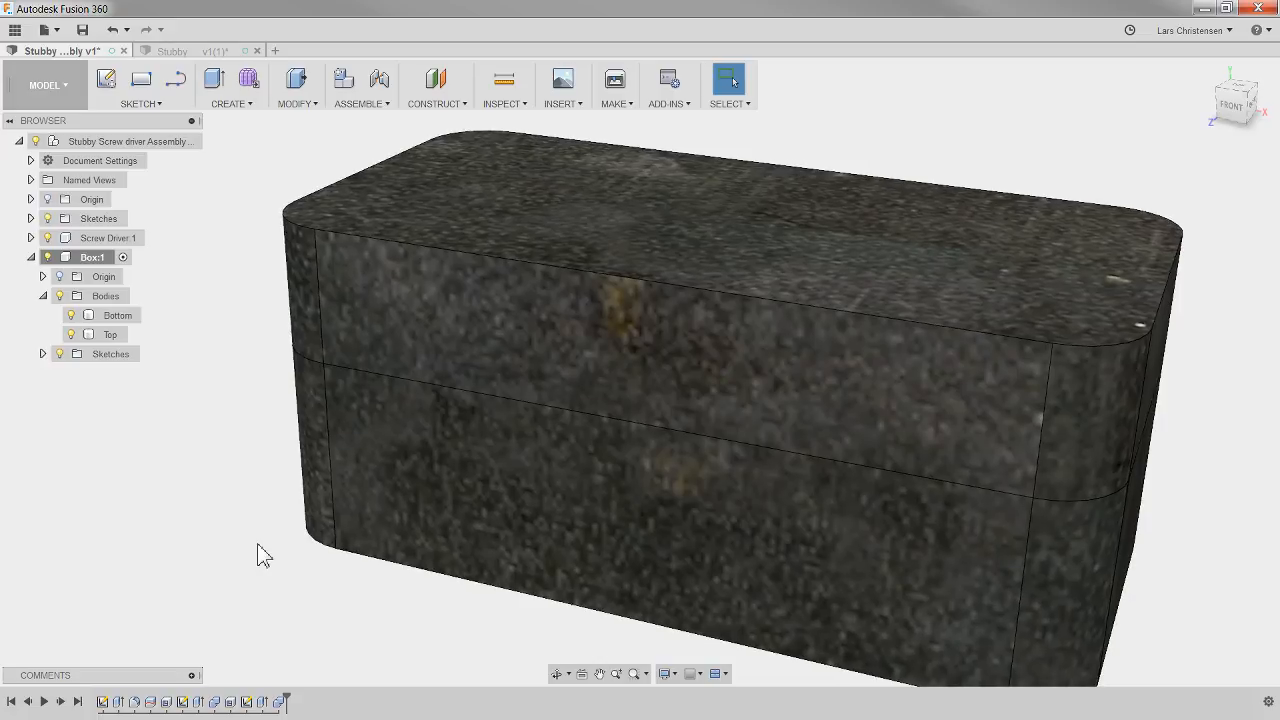
left_click(43, 296)
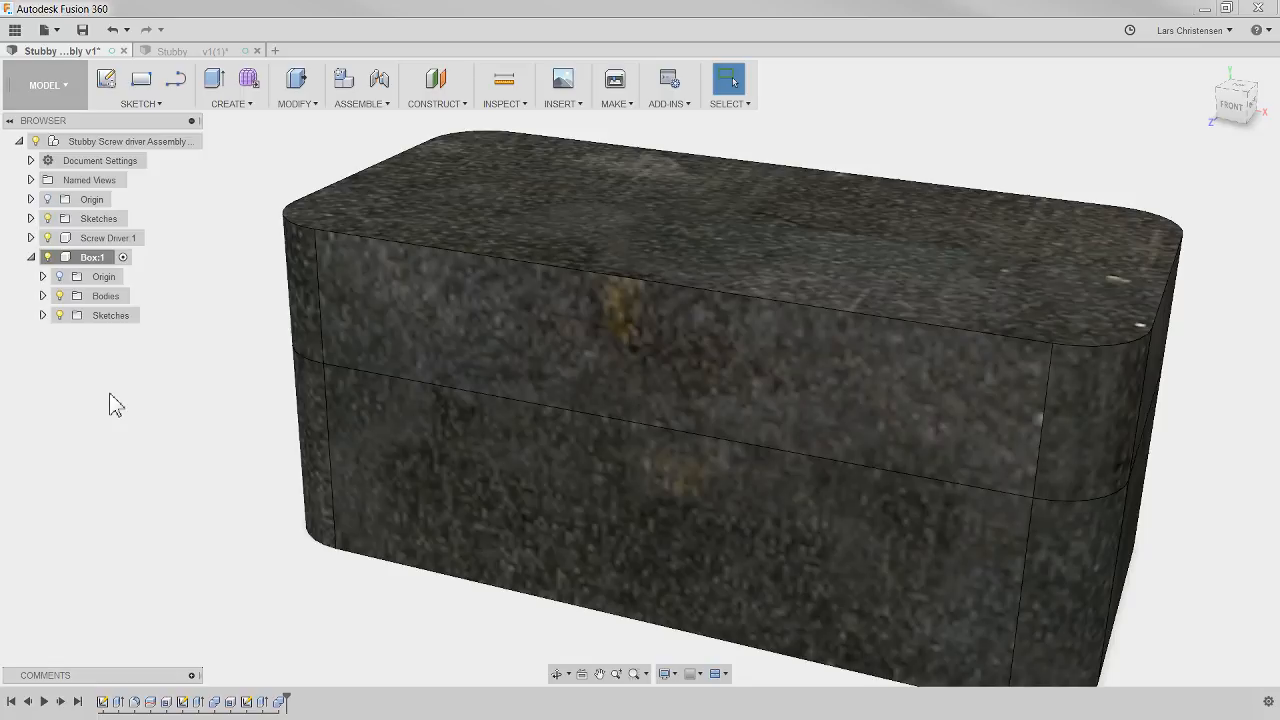
left_click(43, 296)
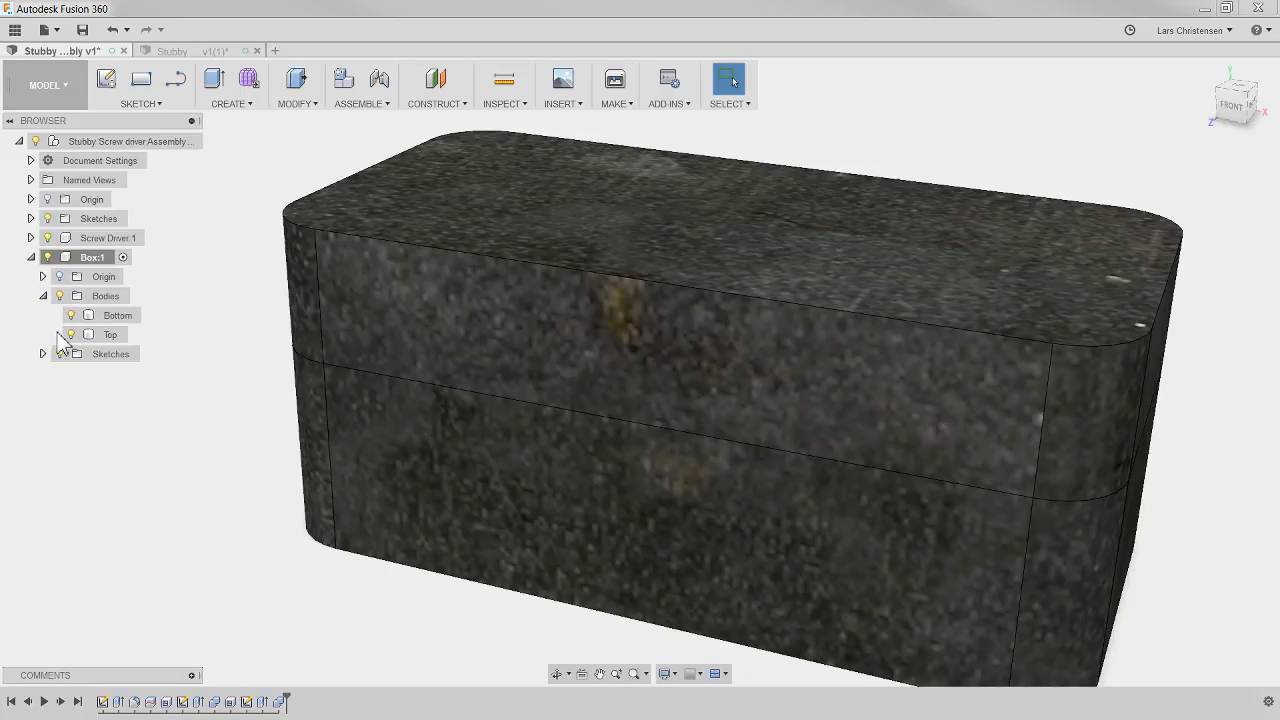
left_click(71, 334)
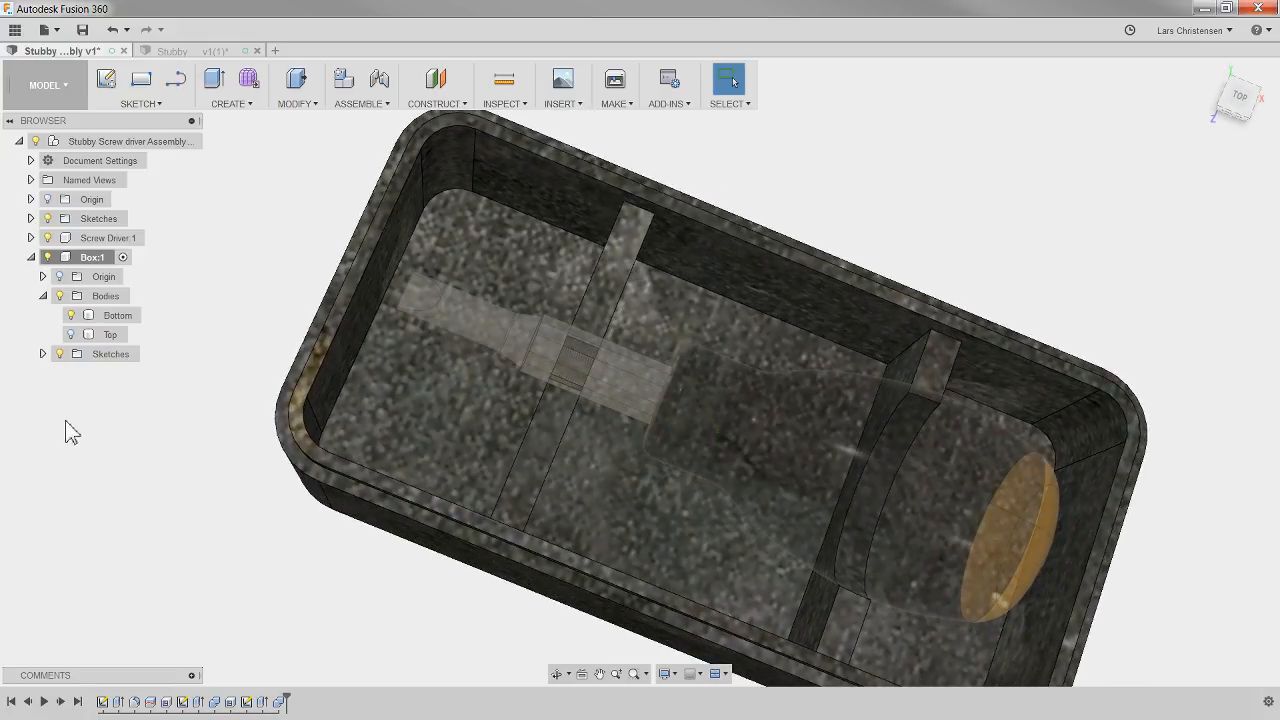
left_click(47, 237)
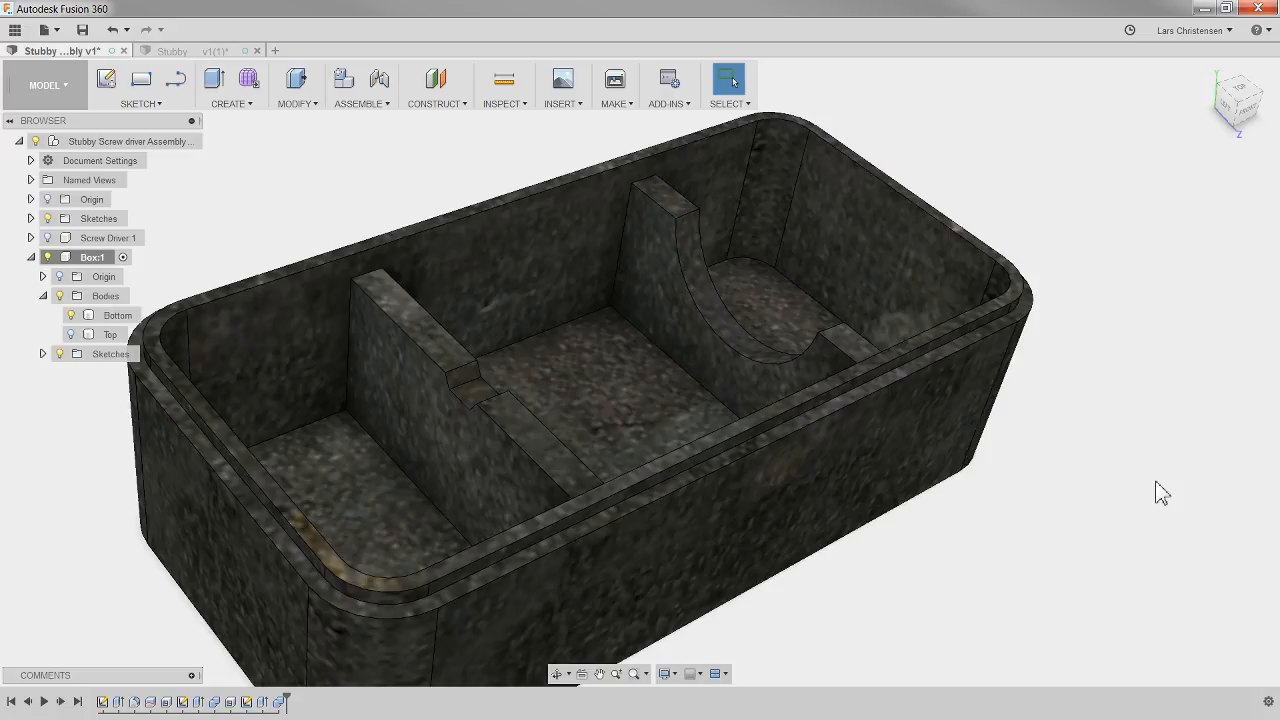
left_click(232, 104)
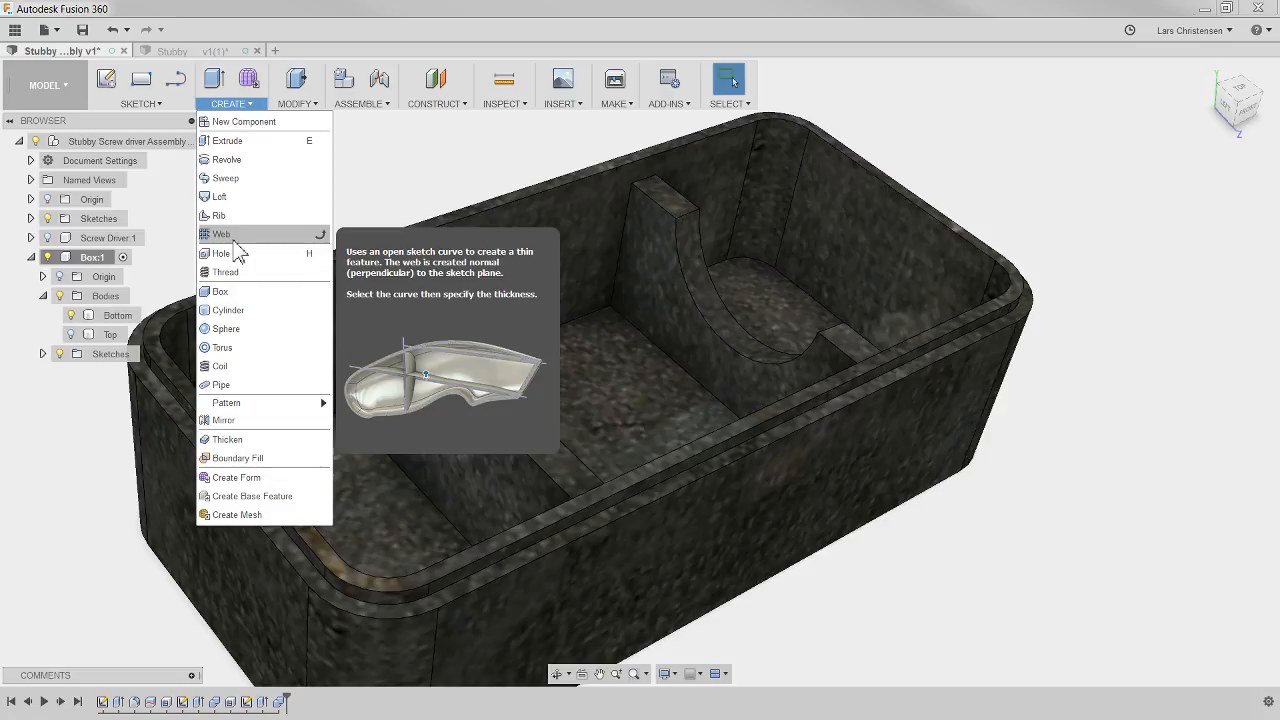
left_click(361, 176)
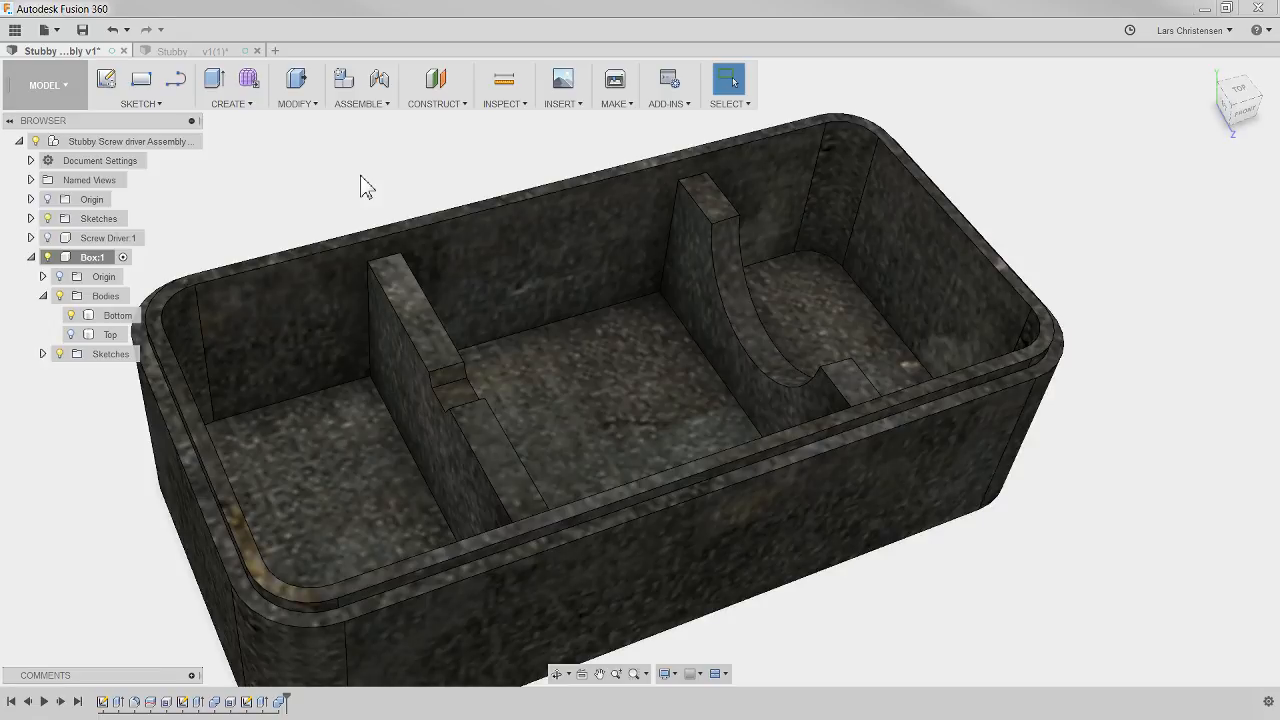
Create an offset plane 4 mm above the floor of the Bottom's middle compartment
left_click(441, 87)
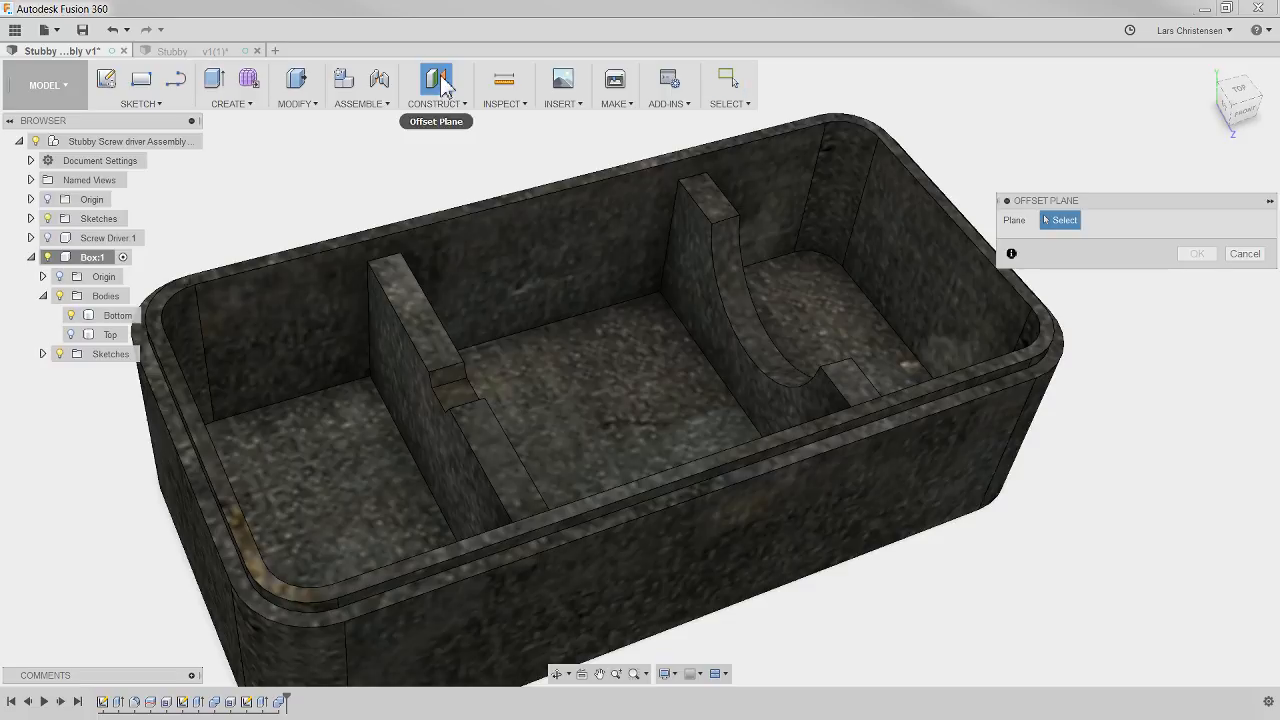
left_click(583, 375)
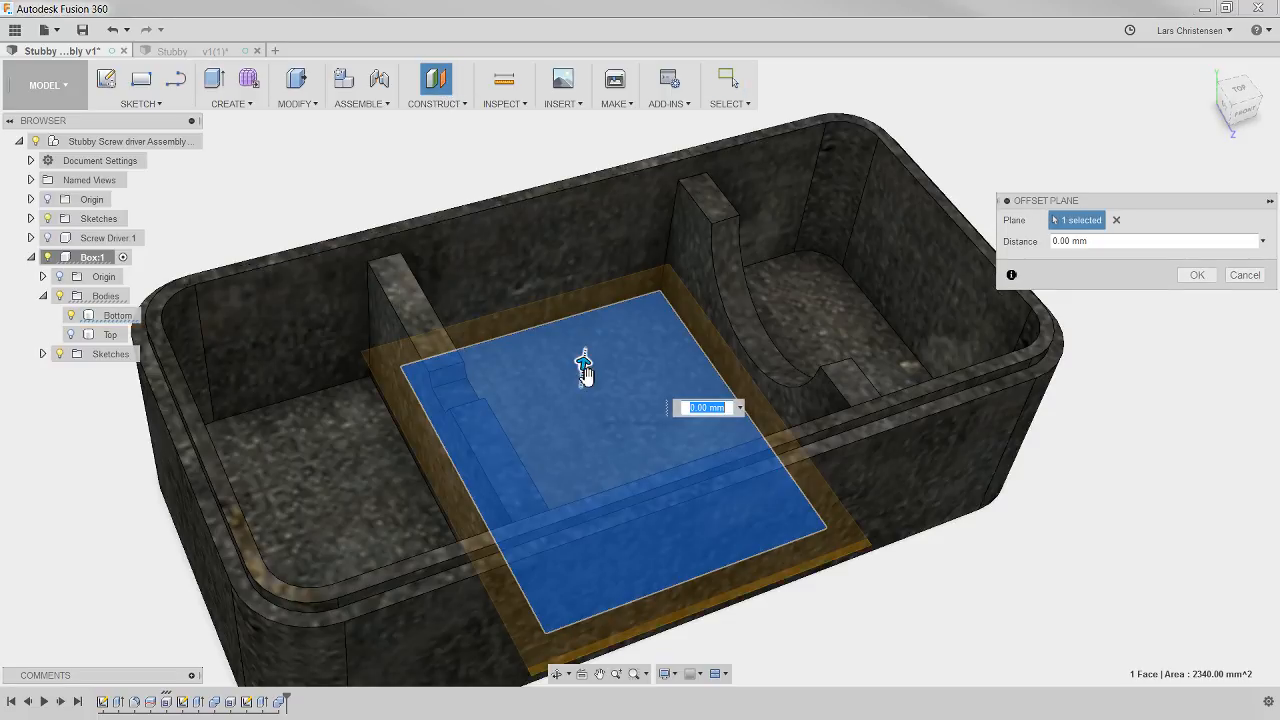
middle_click_drag(530, 408, 597, 432, "shift")
left_click_drag(573, 409, 576, 393)
middle_click_drag(576, 390, 598, 425, "shift")
left_click_drag(578, 414, 581, 409)
middle_click_drag(740, 436, 810, 535, "shift")
middle_click_drag(544, 420, 582, 423, "shift")
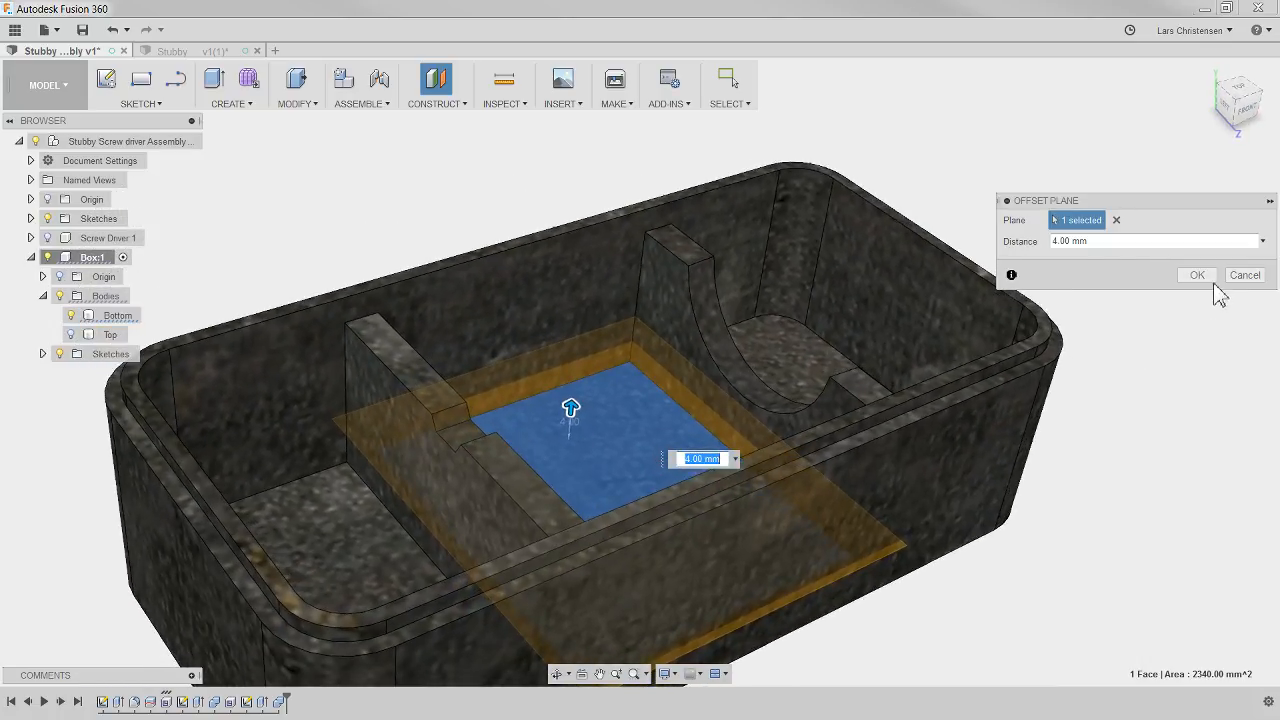
left_click(1200, 277)
middle_click_drag(1187, 299, 1197, 334, "shift")
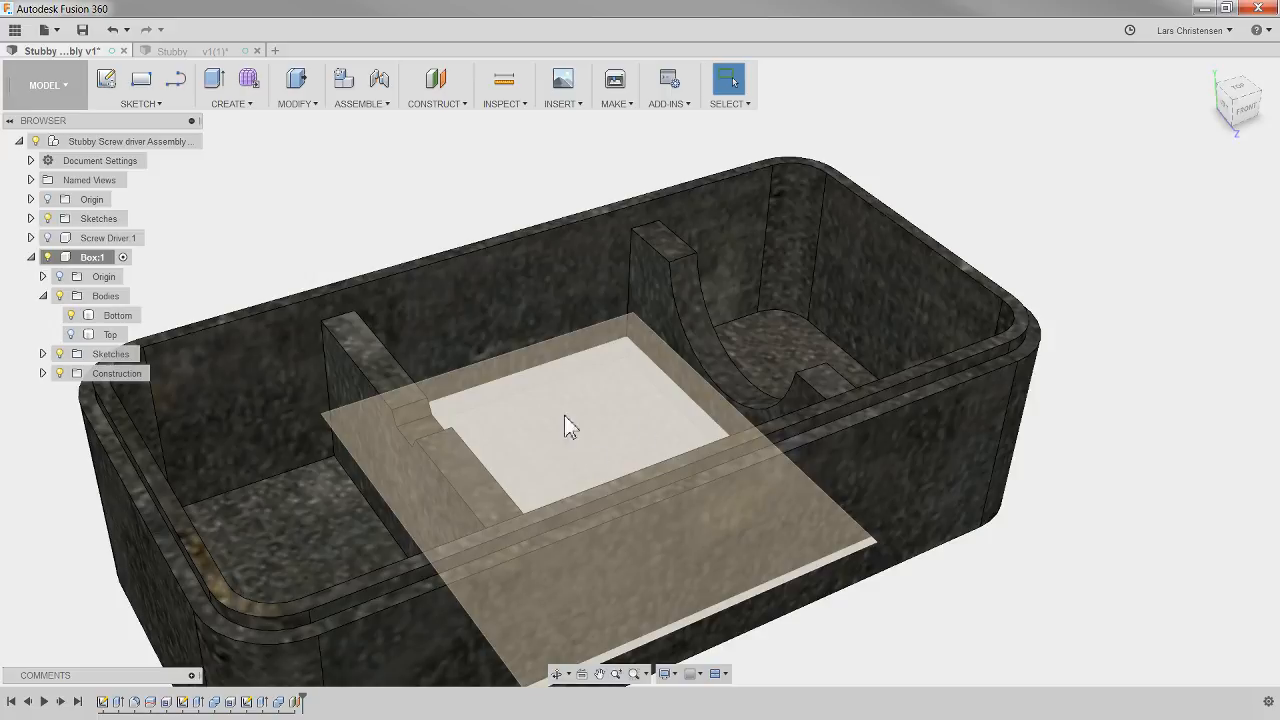
Create a sketch on the offset plane and draw a horizontal line outside the box, alongside its long rear wall
right_click(595, 425)
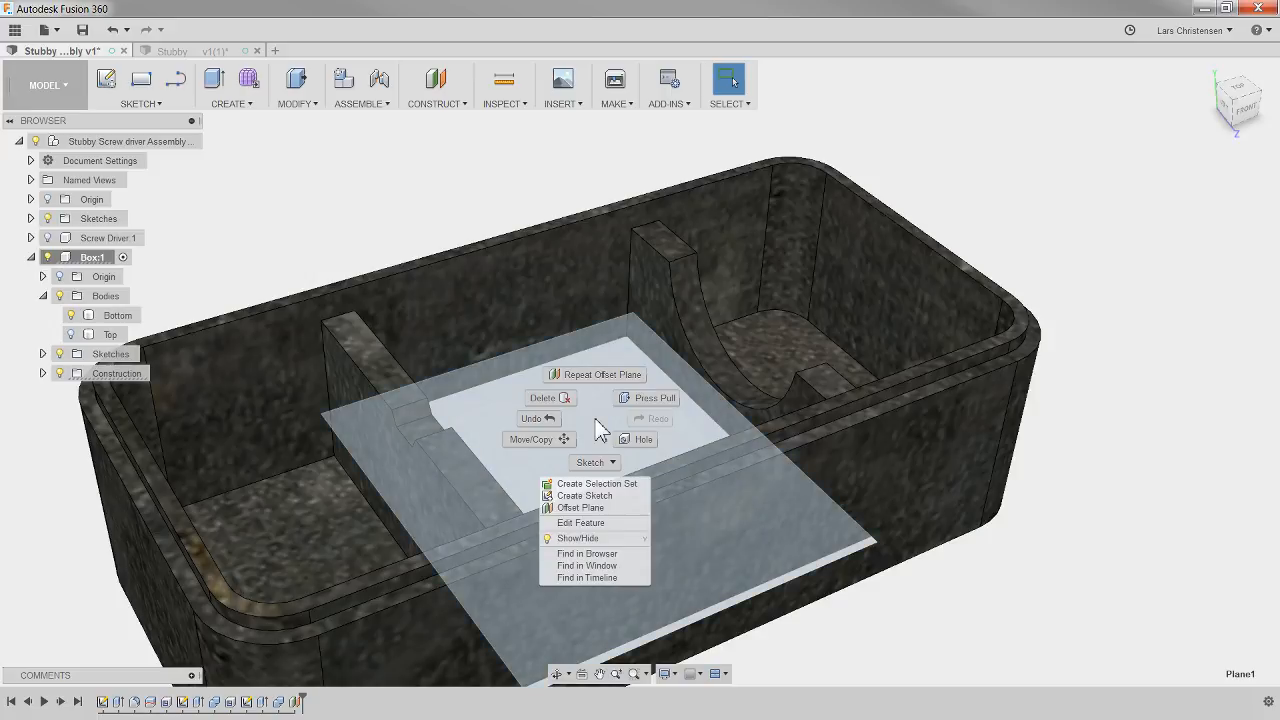
left_click(597, 497)
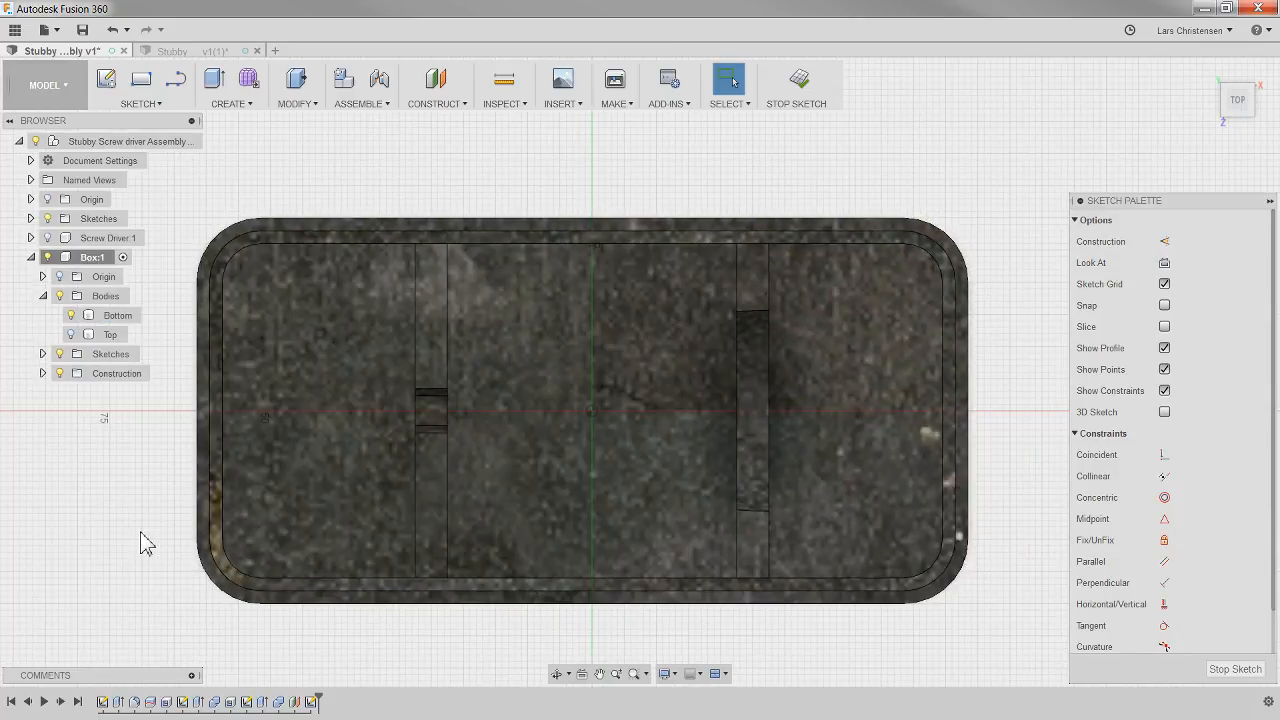
left_click(175, 88)
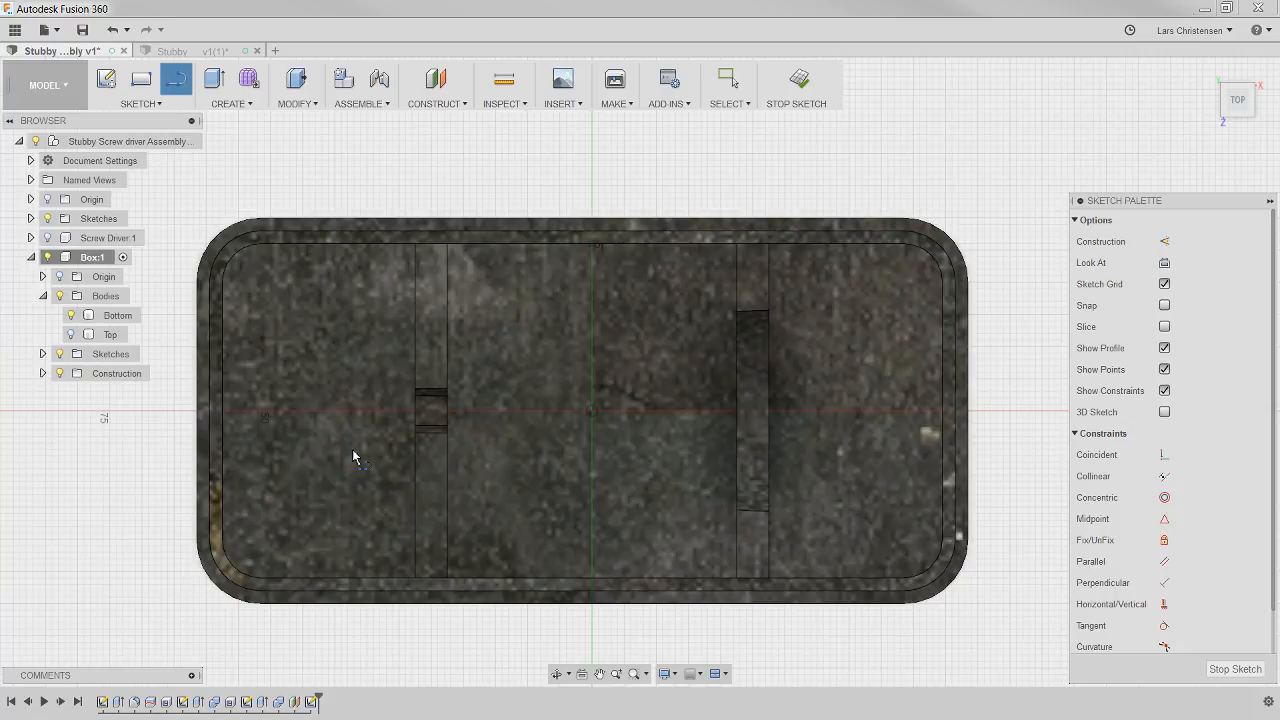
left_click(305, 181)
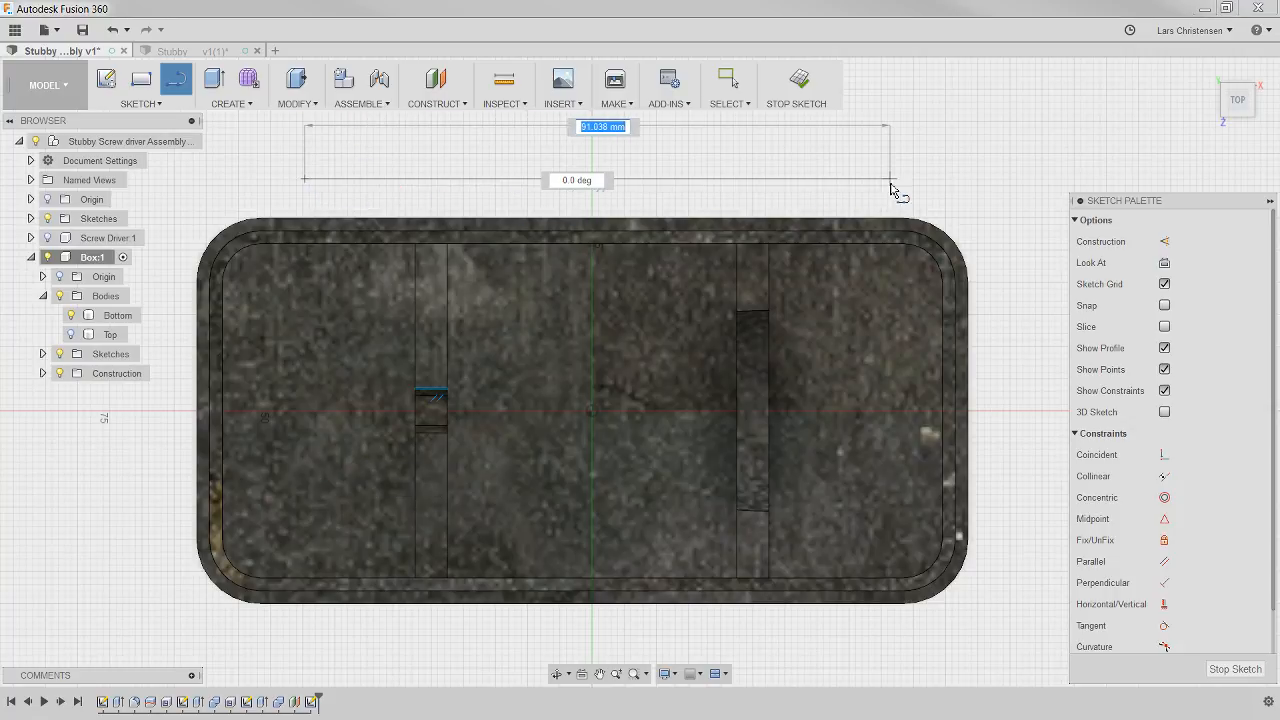
left_click(856, 182)
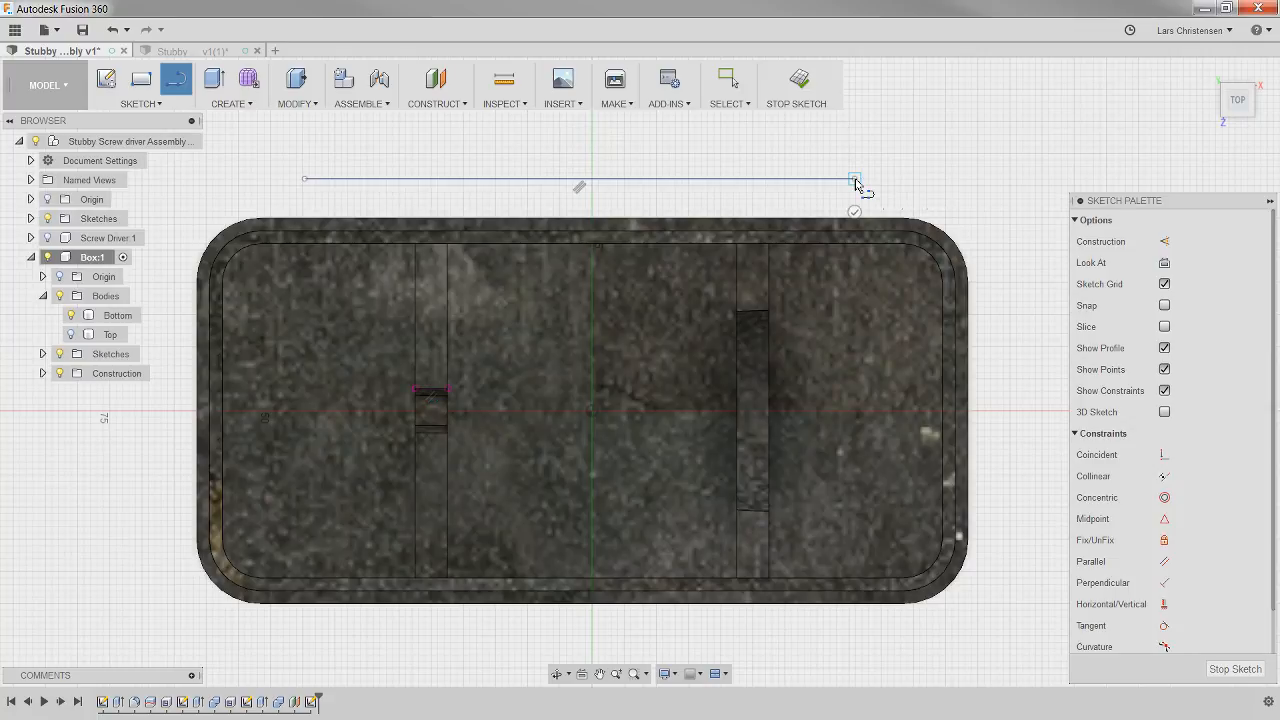
key("Escape")
key("Escape")
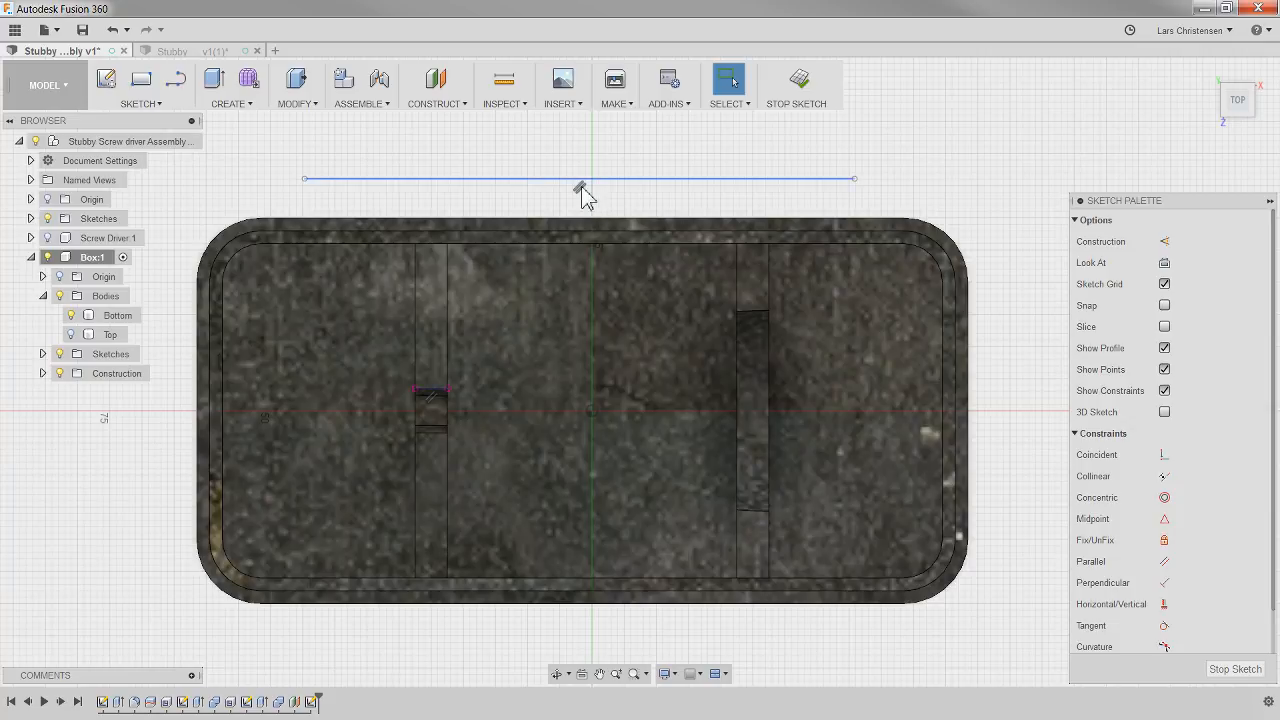
Centre the horizontal sketch line on the origin with a Midpoint constraint
mouse_move(582, 193)
left_mouse_down()
mouse_move(674, 177)
mouse_move(603, 183)
mouse_move(640, 172)
mouse_move(628, 177)
left_mouse_up()
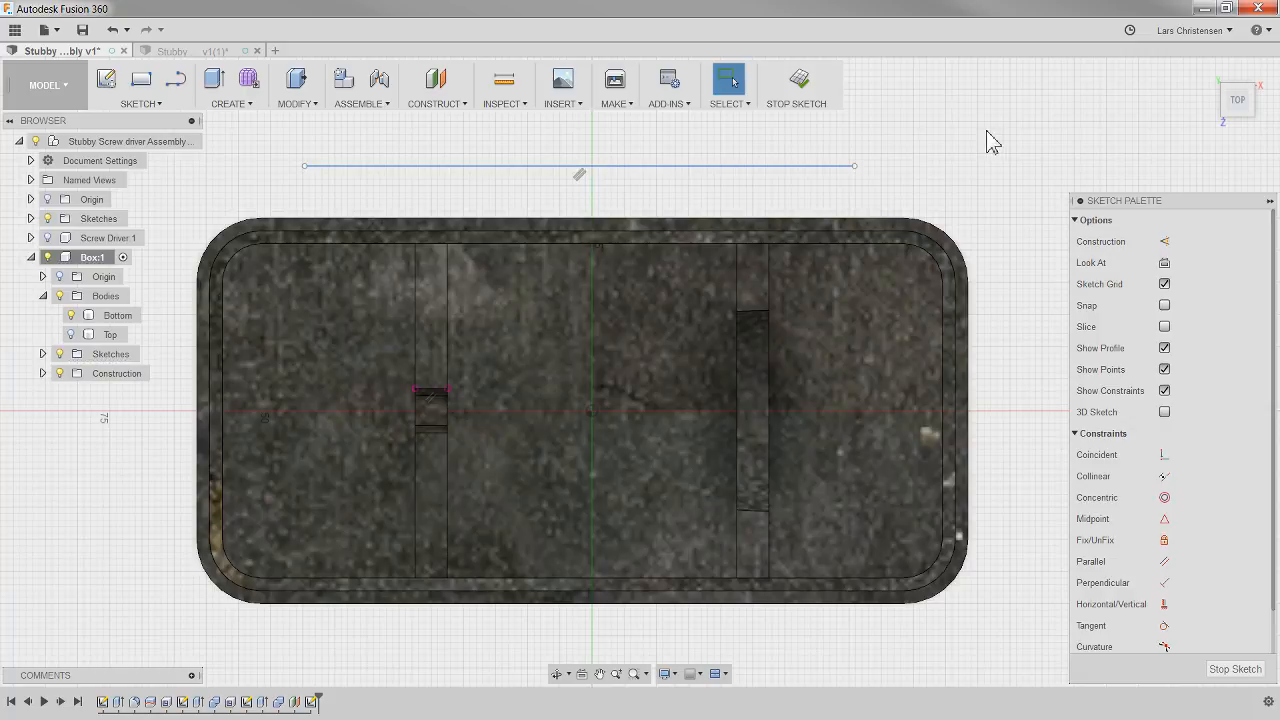
left_click(1162, 519)
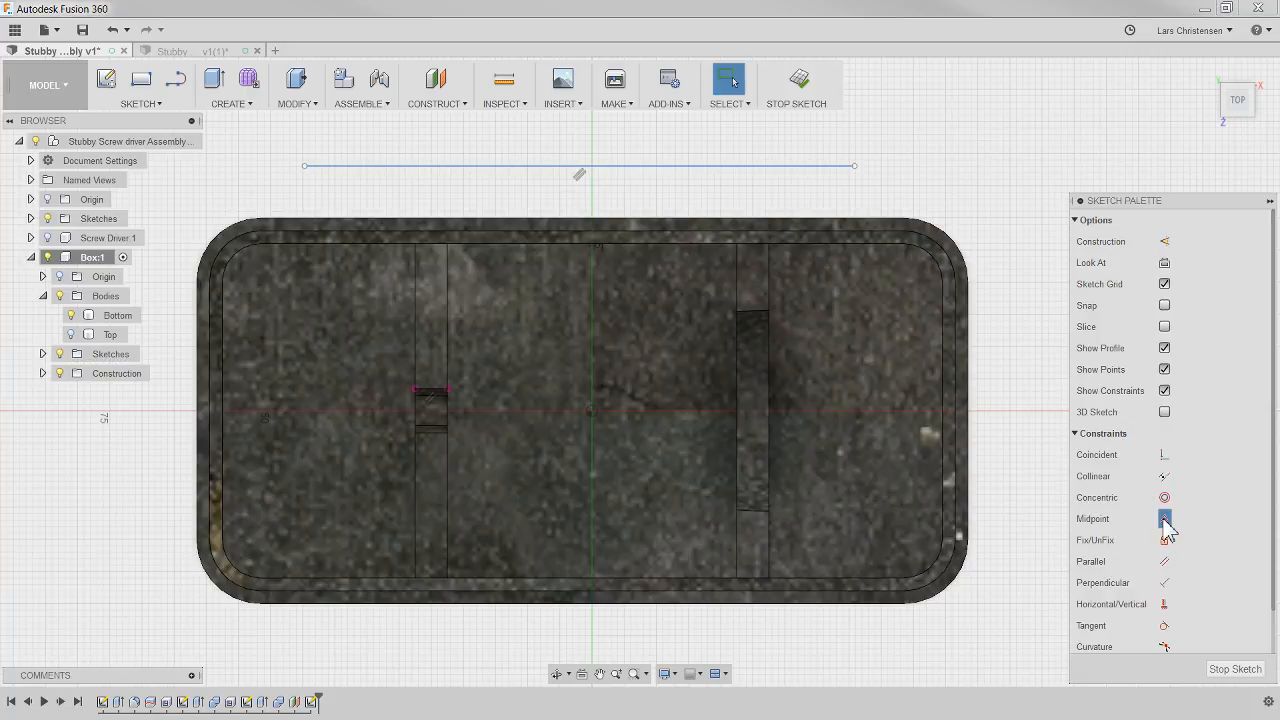
left_click(608, 166)
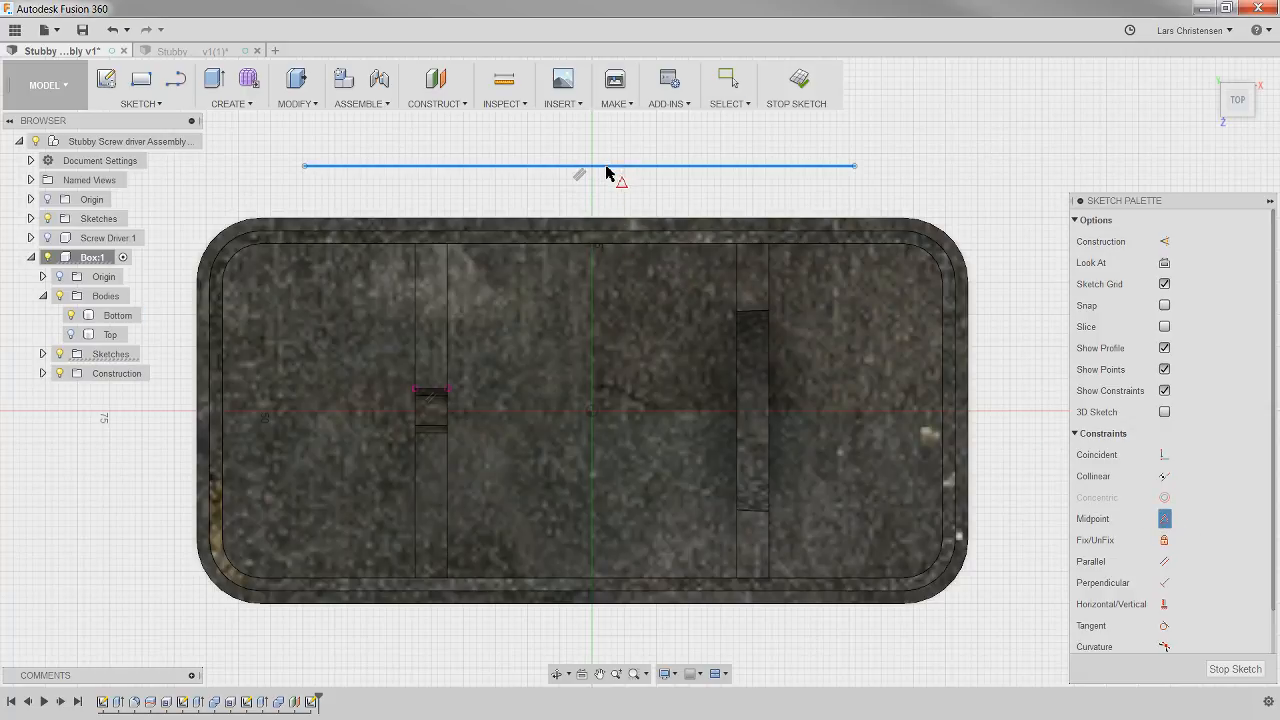
left_click(594, 413)
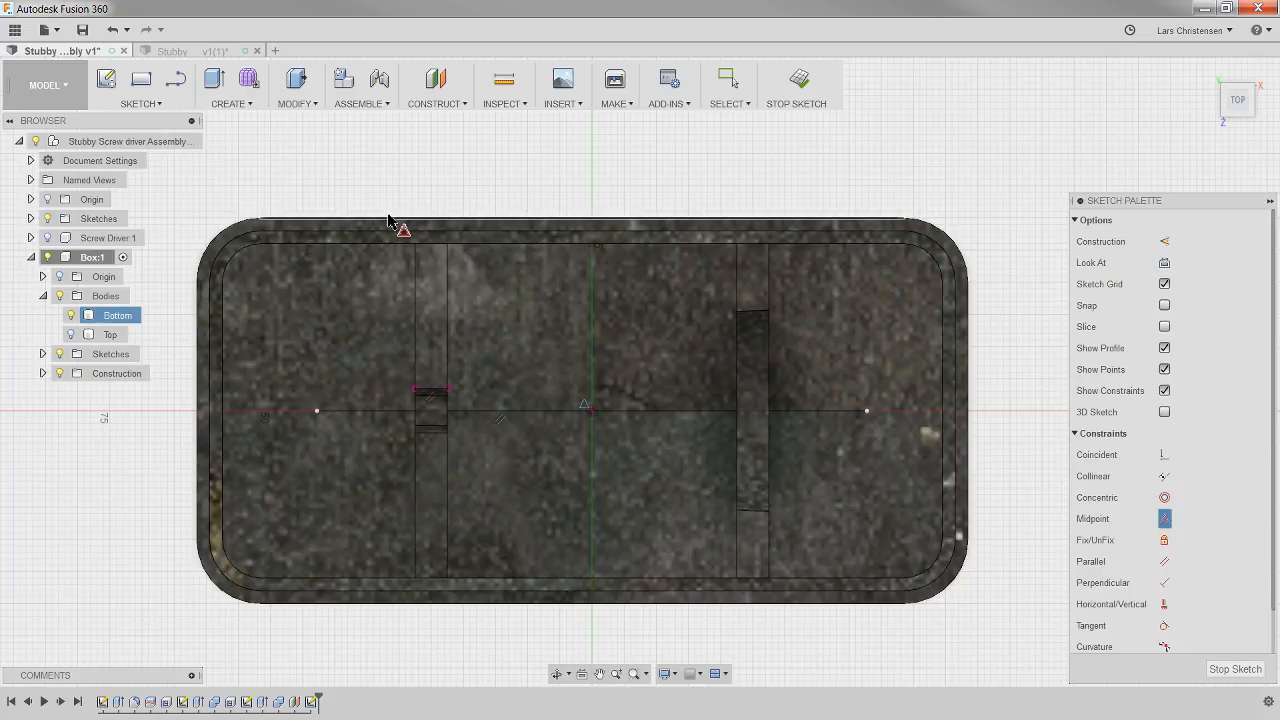
Draw a vertical line through the origin so that it crosses the horizontal line in the middle compartment
key("l")
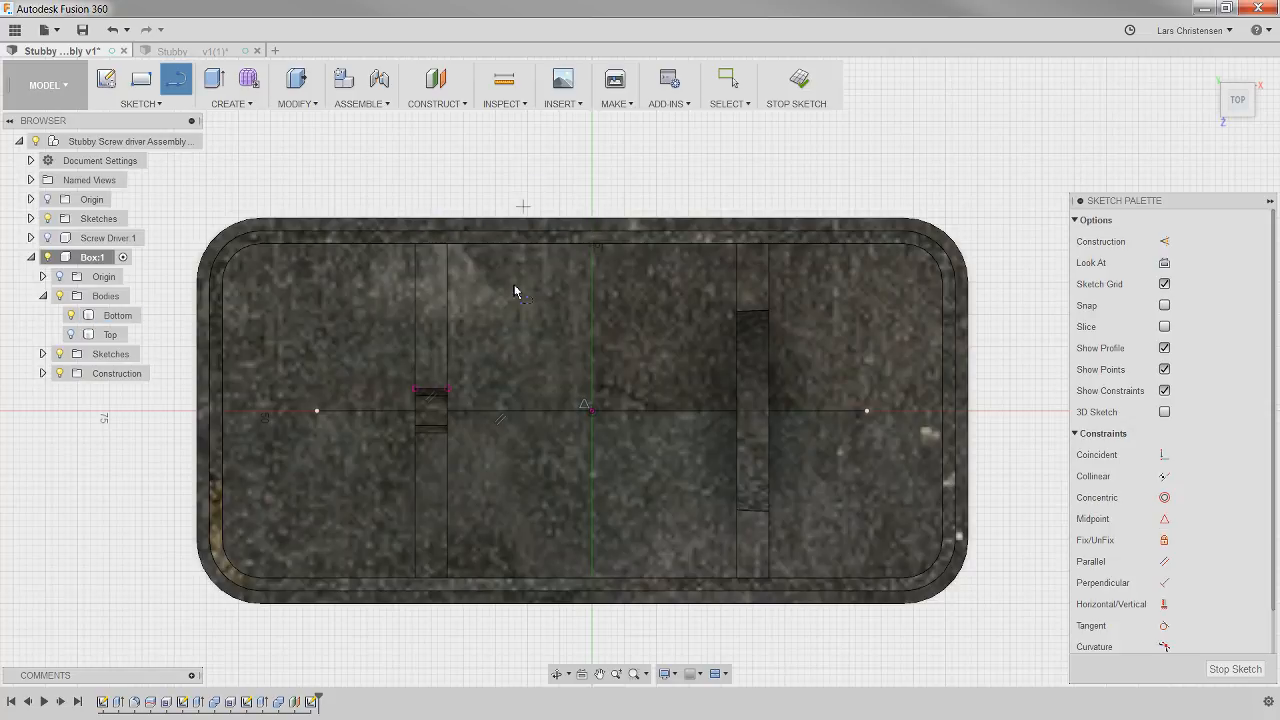
left_click(593, 484)
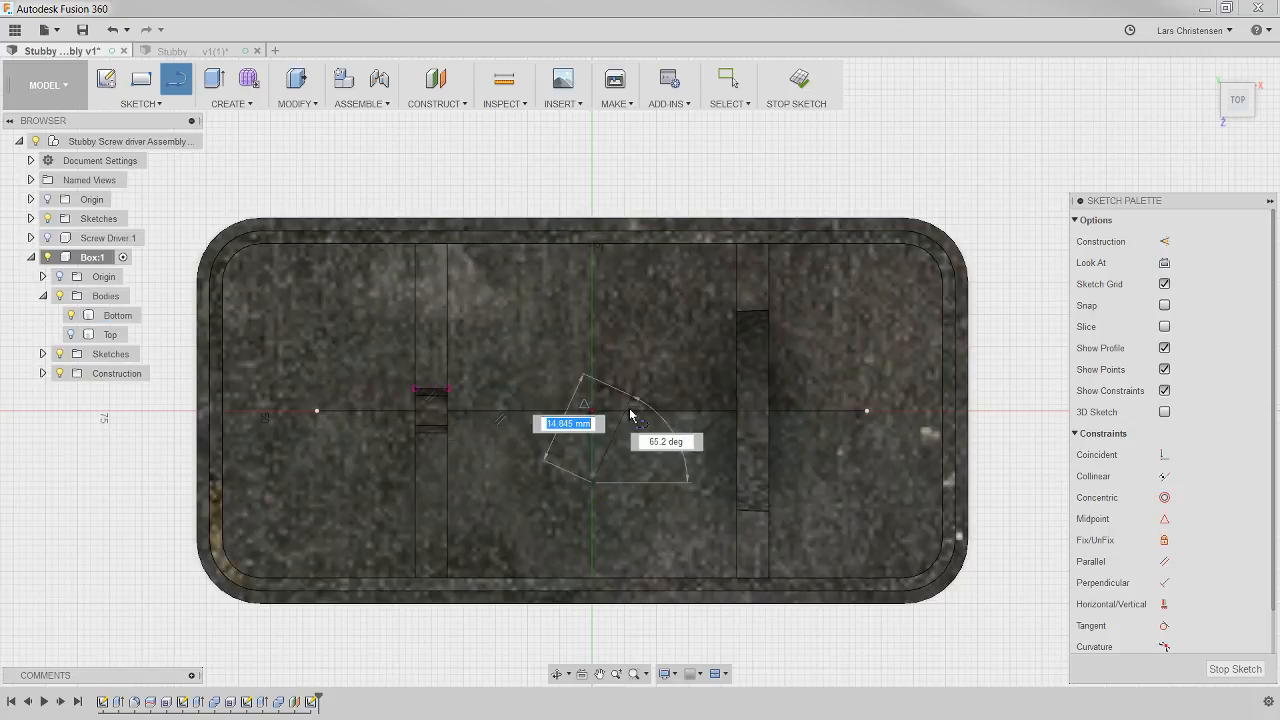
left_click(593, 314)
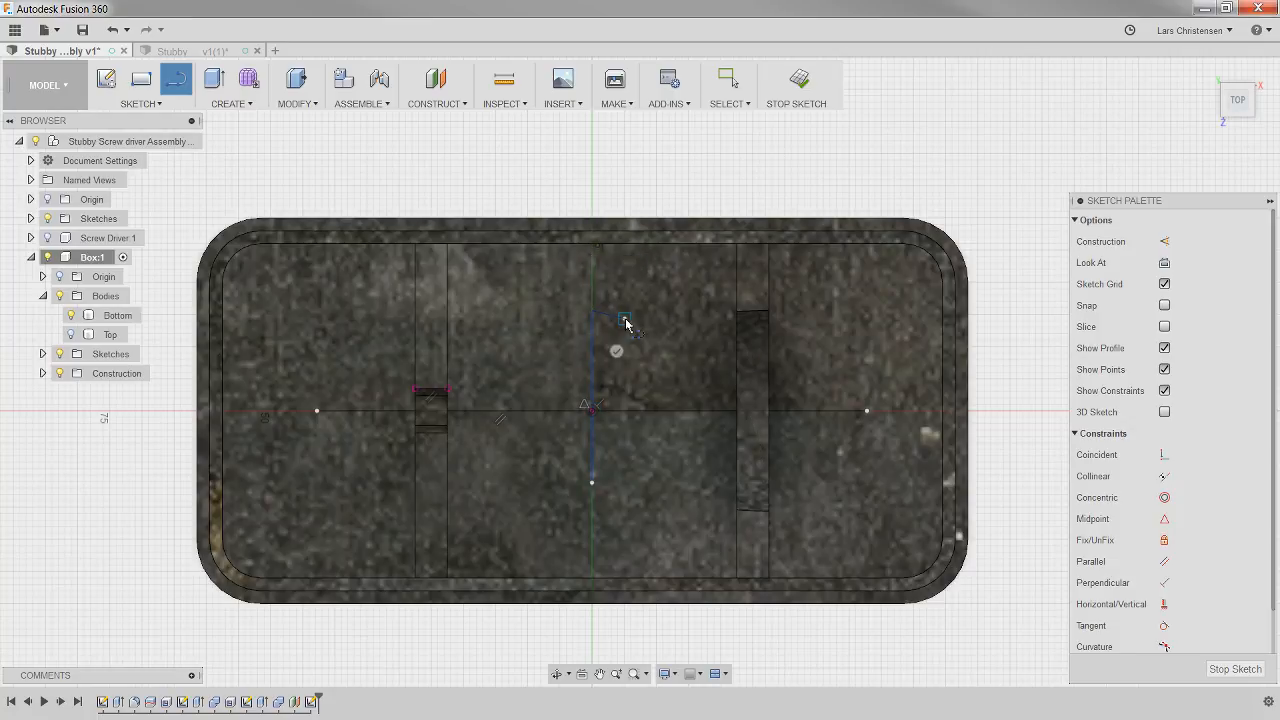
left_click(625, 318)
key("Escape")
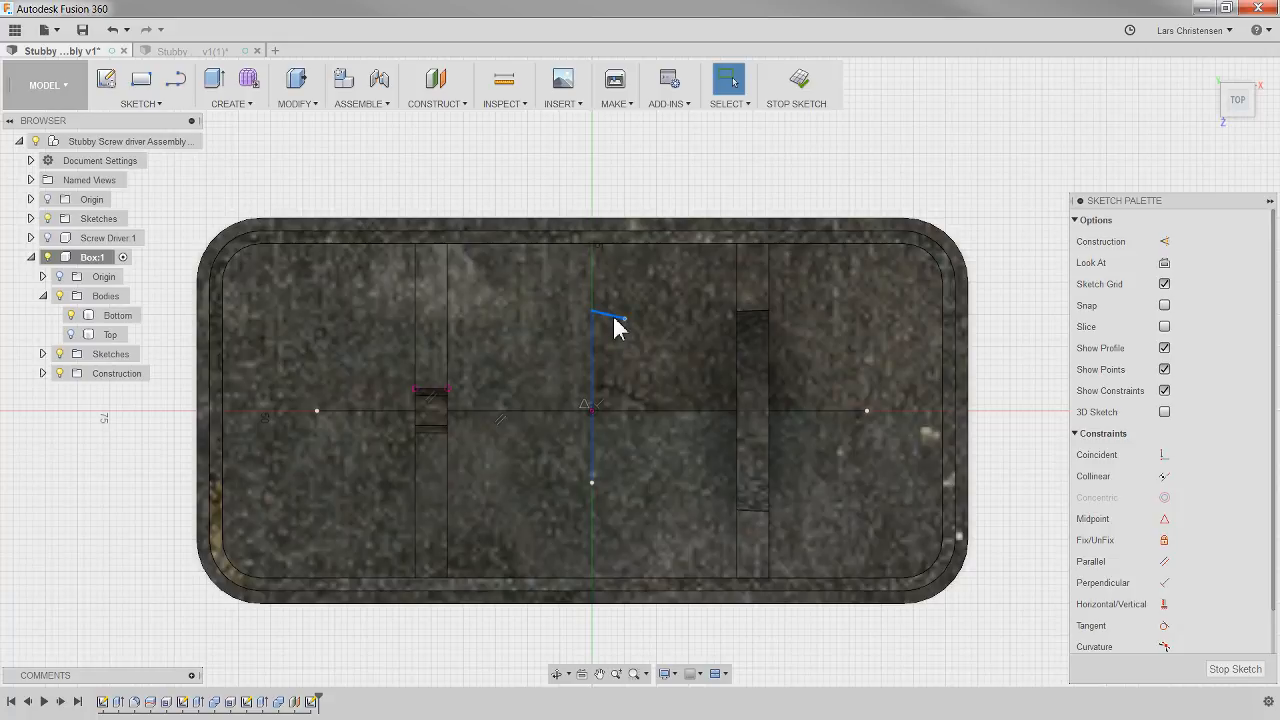
Create webs in the Bottom from the two crossing sketch lines, with a symmetric thickness of 2 mm and depth To Next
middle_click_drag(986, 434, 252, 133, "shift")
left_click(230, 106)
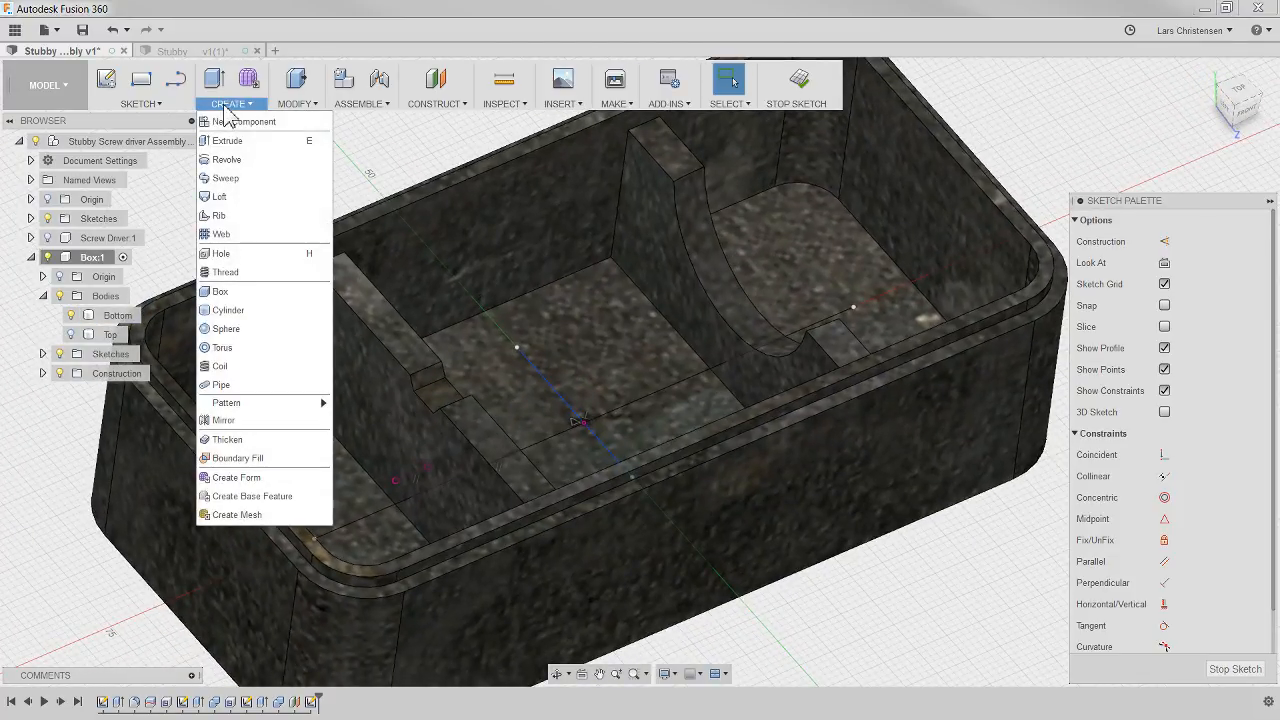
left_click(290, 231)
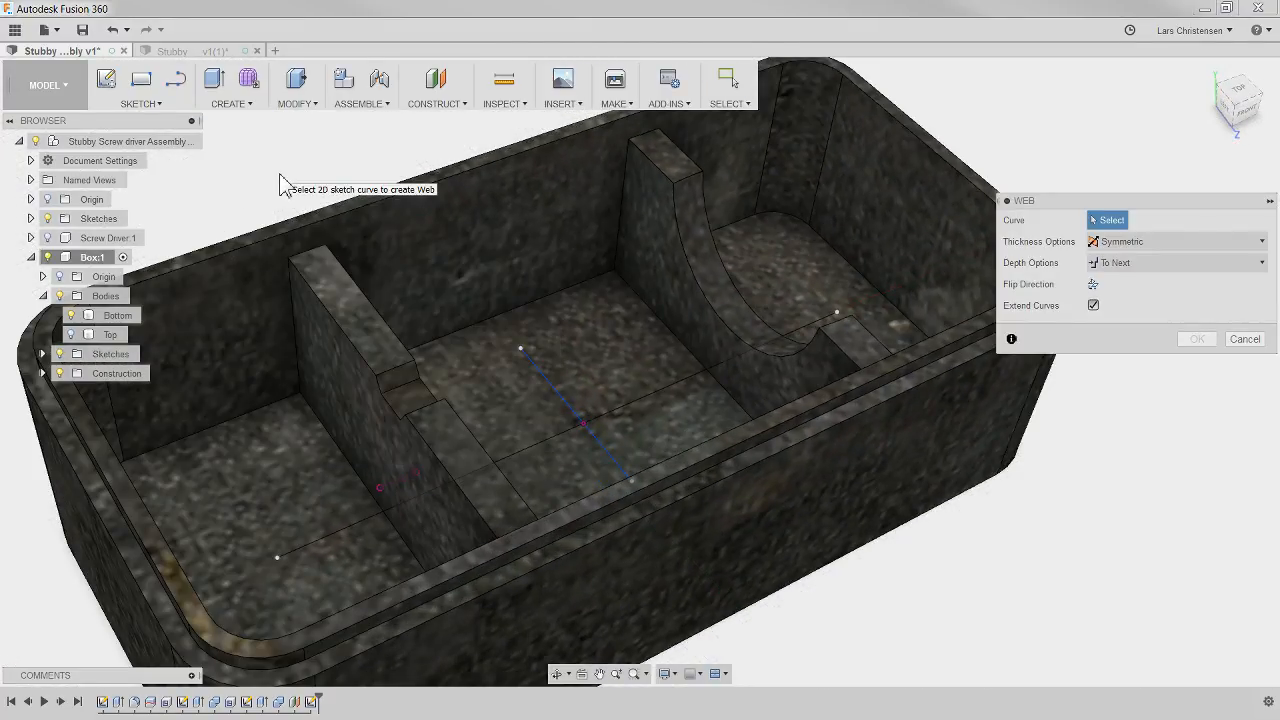
left_click(626, 408)
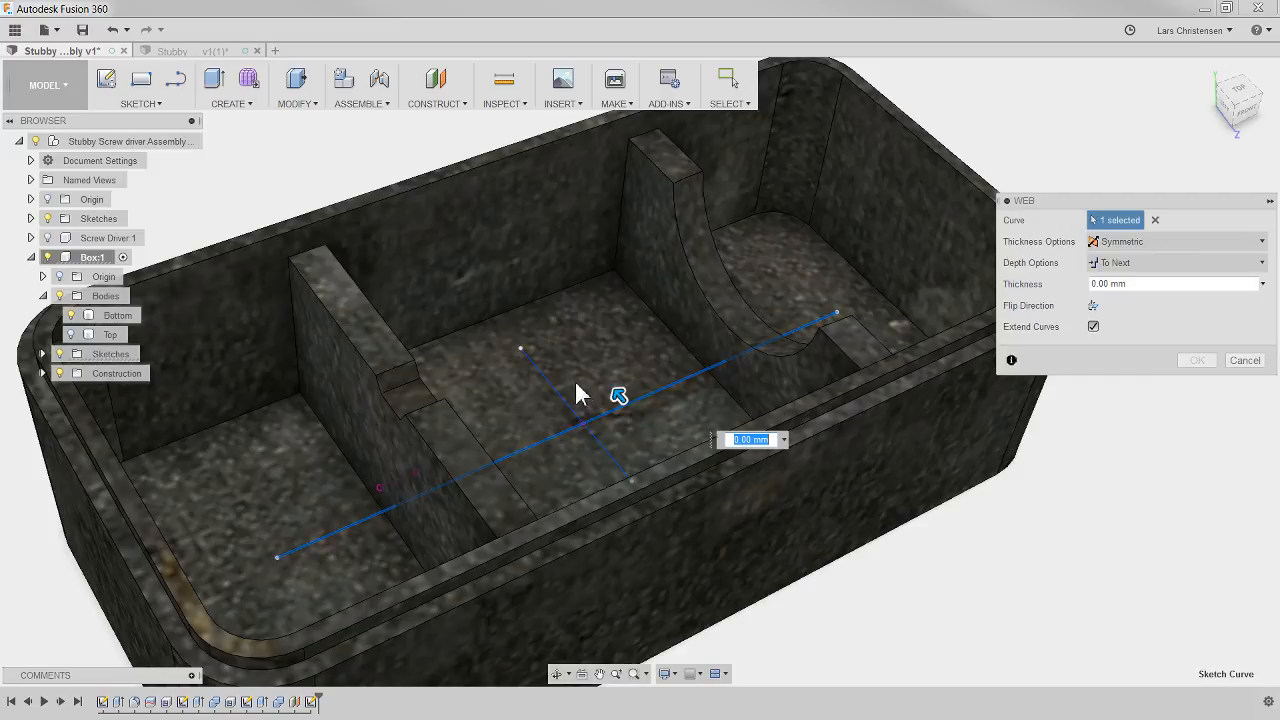
left_click(570, 410)
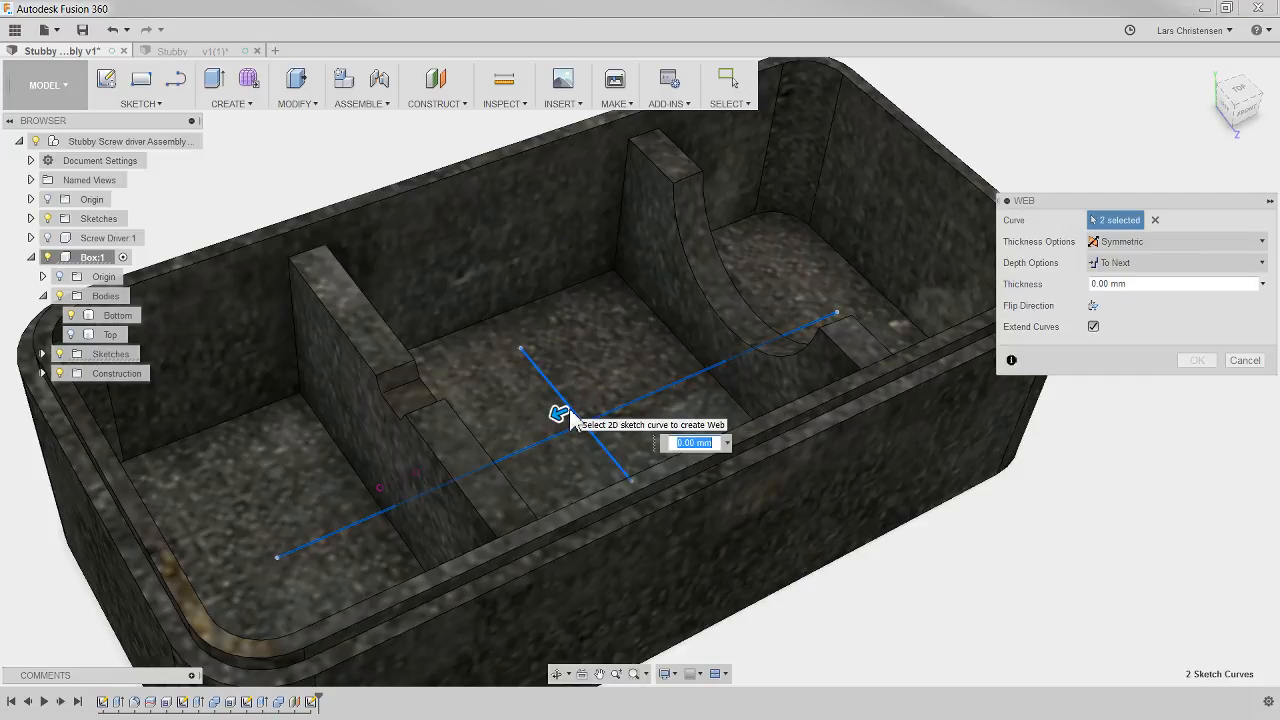
middle_click_drag(1124, 532, 1092, 533, "shift")
left_click_drag(1150, 284, 1035, 263)
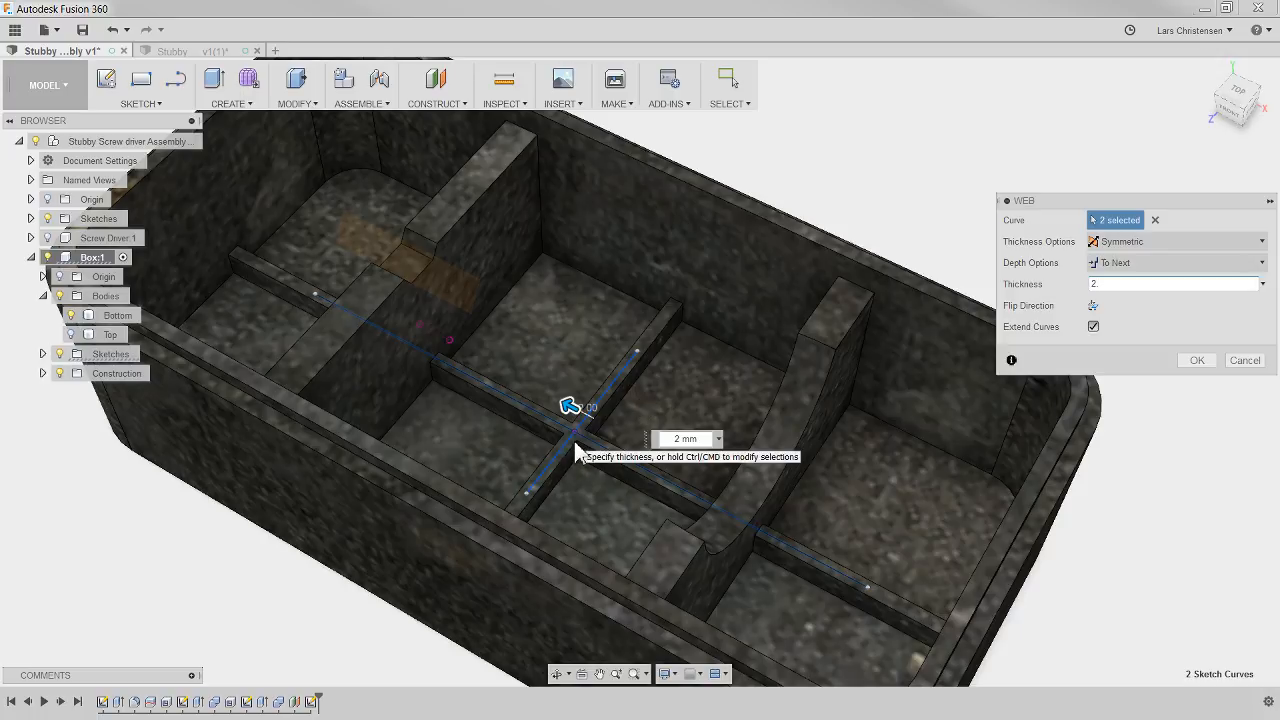
scroll(573, 450, "up", 1)
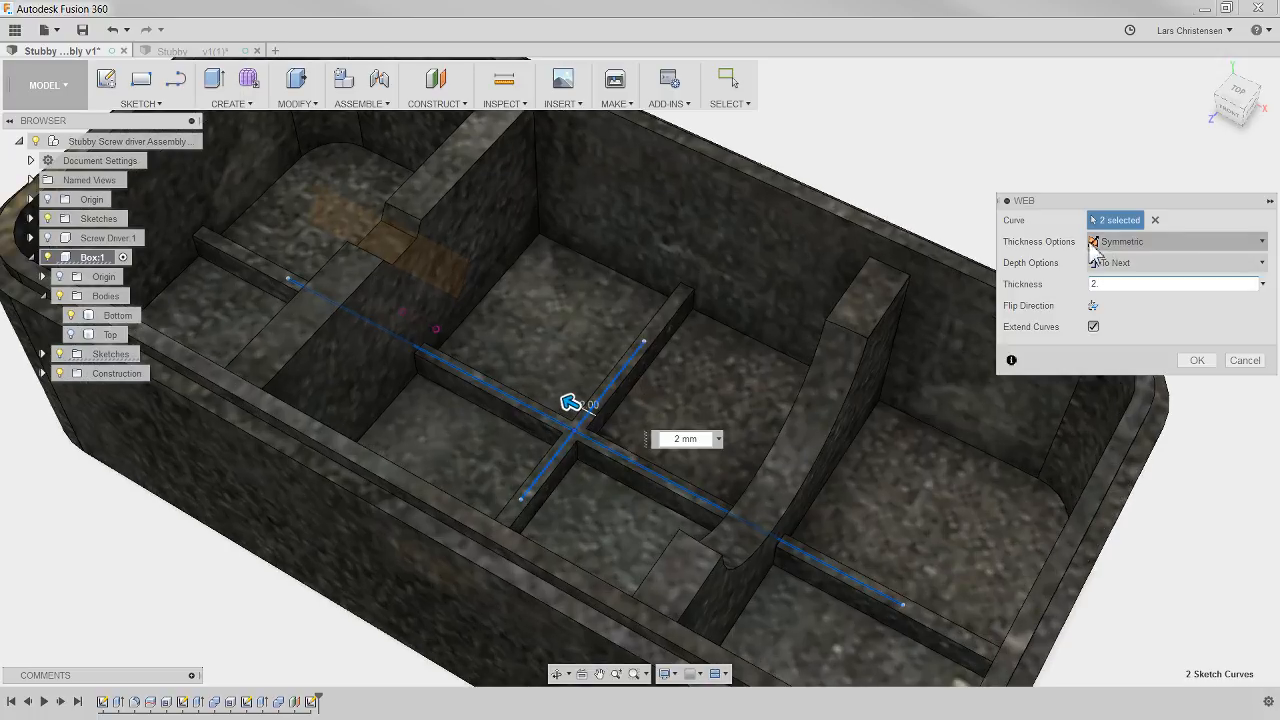
left_click(1160, 243)
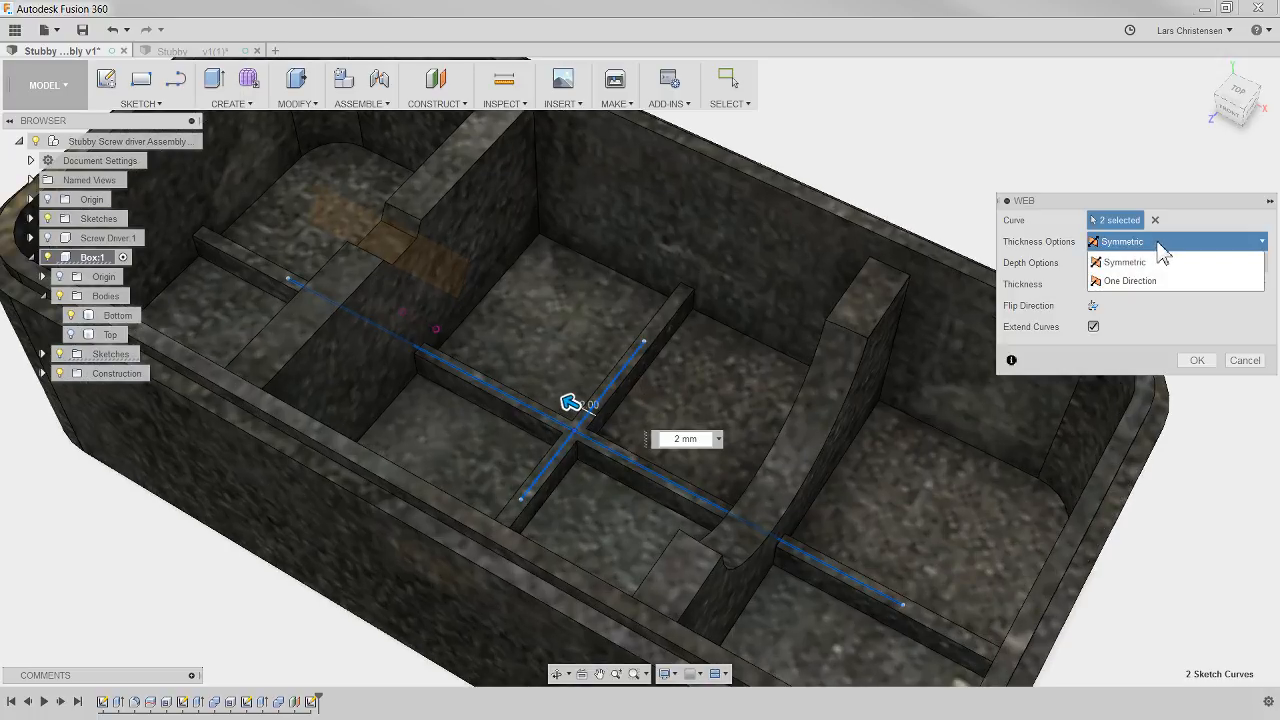
left_click(1150, 261)
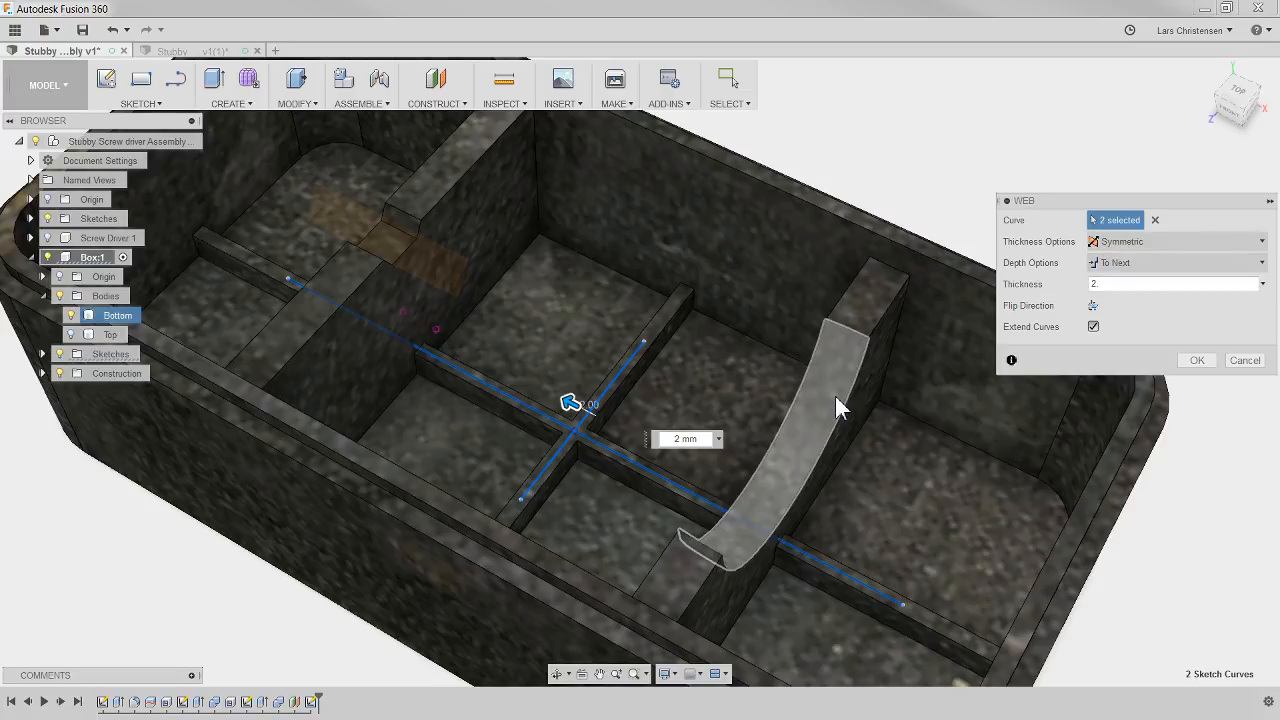
middle_click_drag(838, 408, 838, 645, "shift")
left_click(1192, 364)
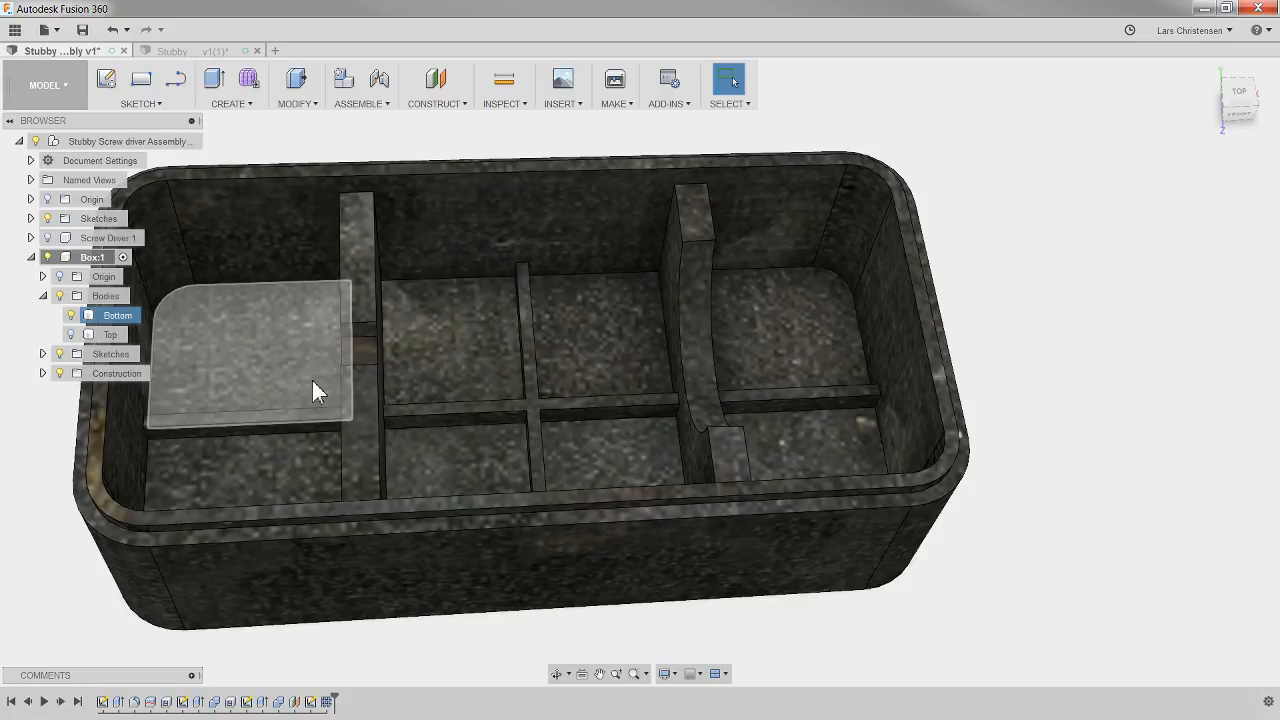
Show the Top body instead of the Bottom and create an offset plane 6 mm from the Top's inner floor
left_click(70, 334)
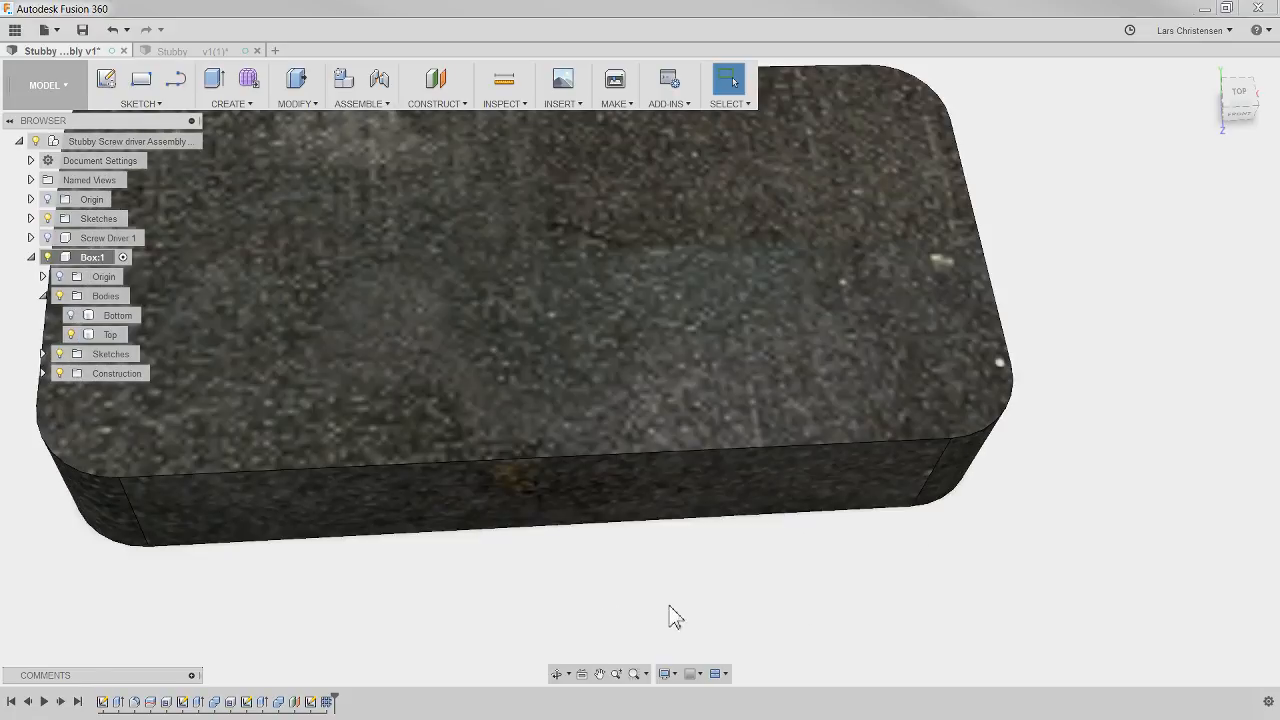
middle_click_drag(669, 605, 631, 618, "shift")
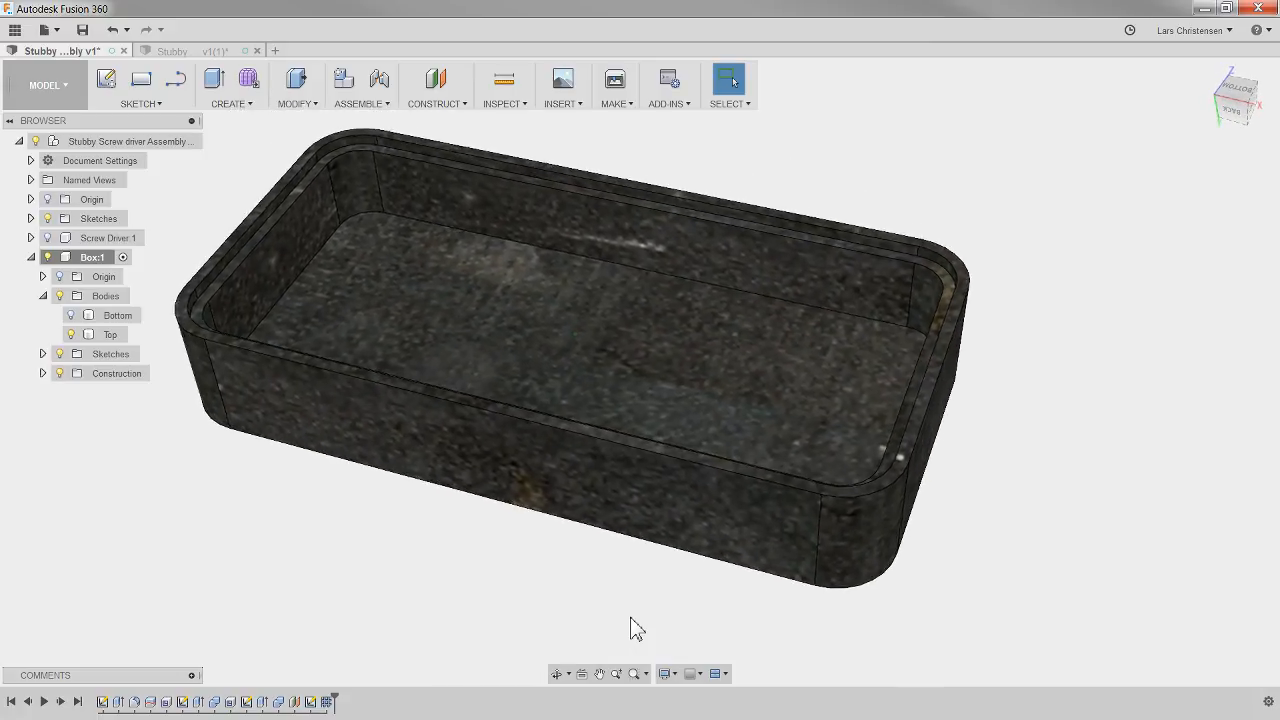
left_click(435, 79)
left_click(462, 322)
left_click_drag(452, 306, 467, 284)
middle_click_drag(626, 332, 612, 308, "shift")
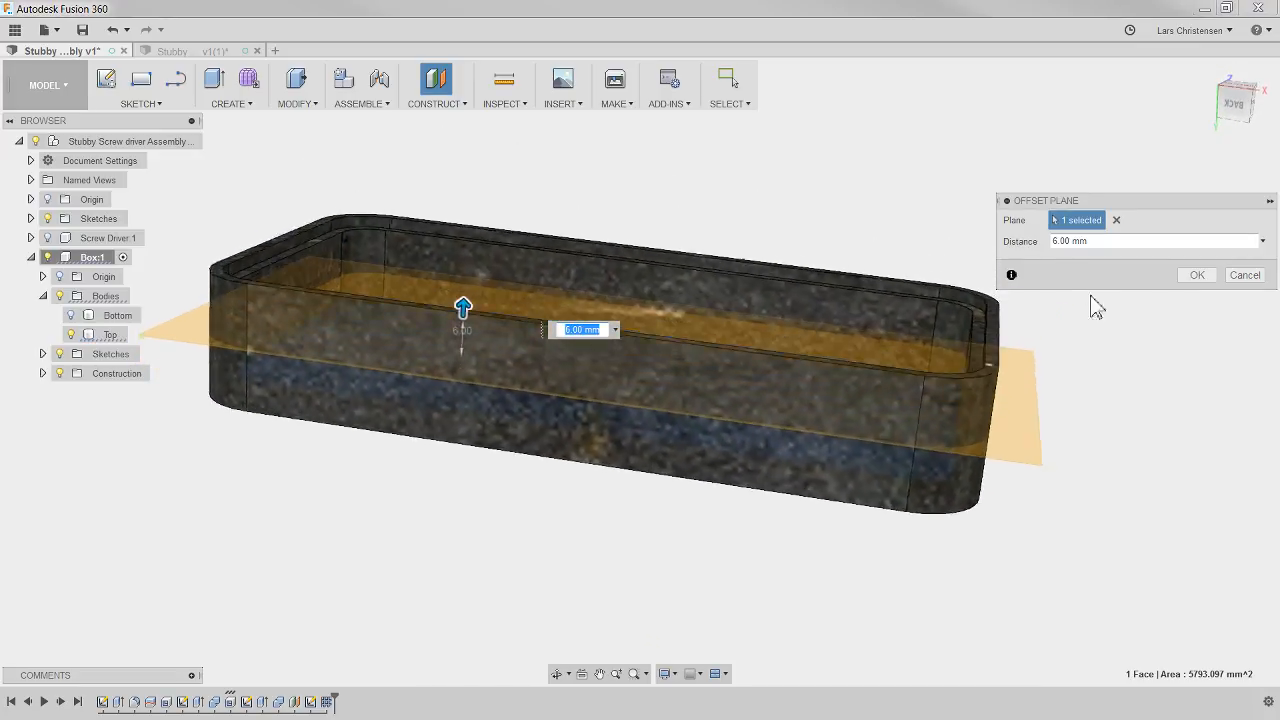
left_click(1197, 275)
Create a sketch on the Top's offset plane and draw two horizontal lines inside the box, one on each side of the origin
middle_click_drag(1074, 217, 643, 349, "shift")
right_click(641, 358)
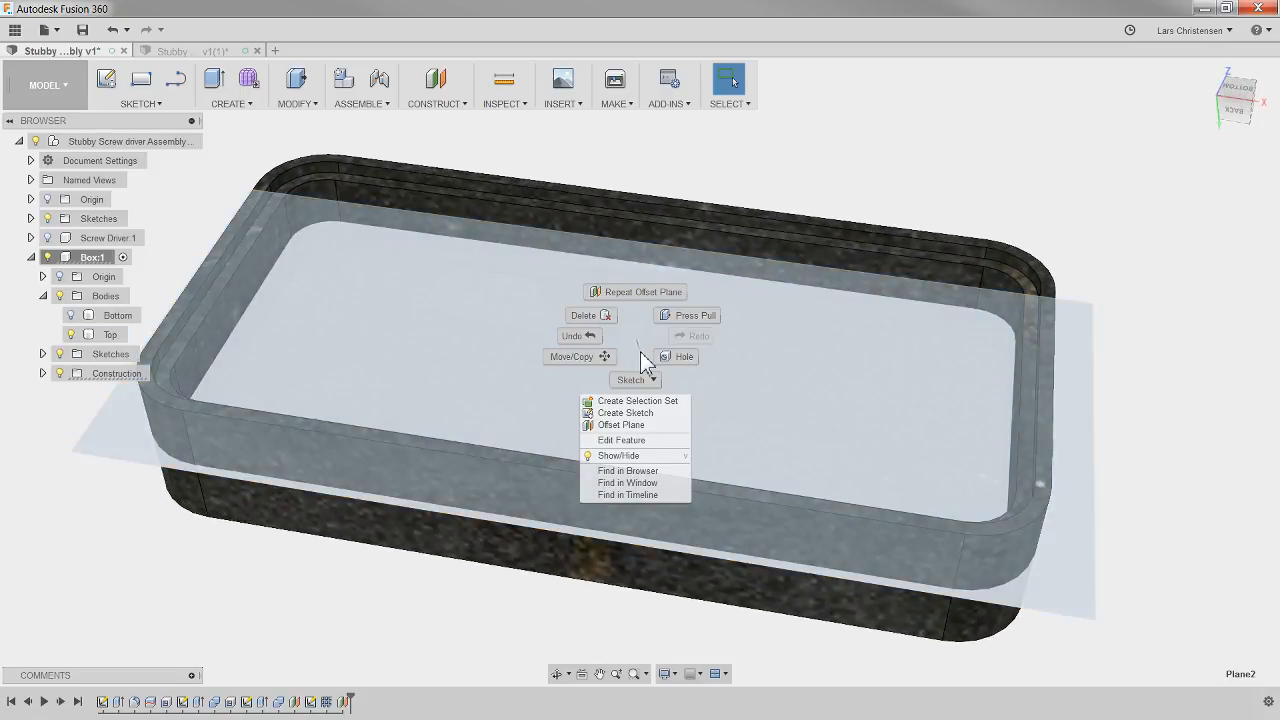
left_click(656, 413)
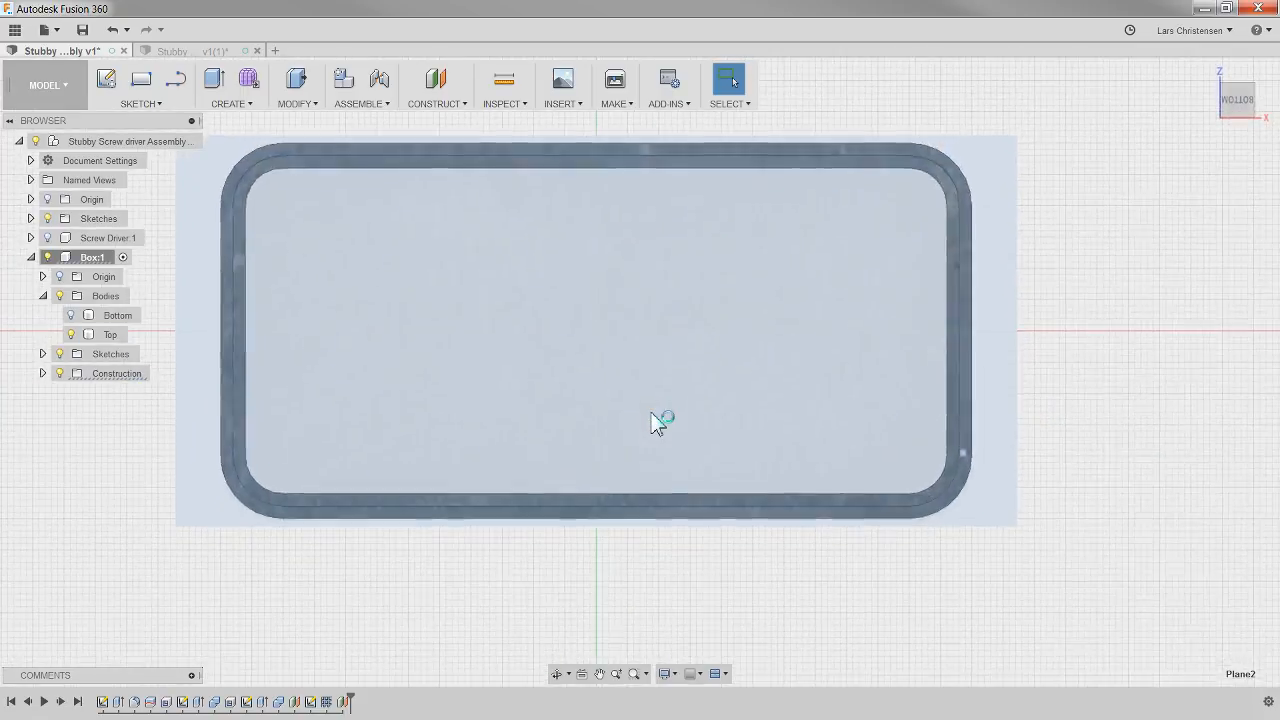
left_click(656, 420)
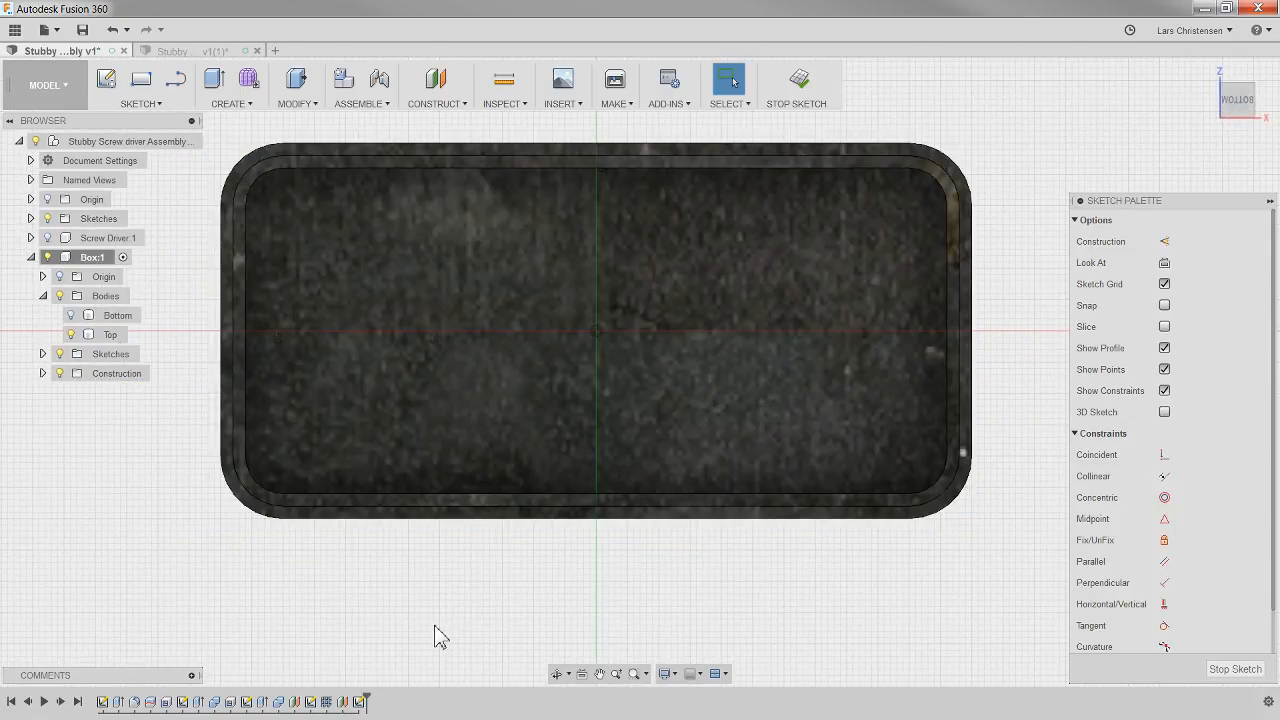
key("p")
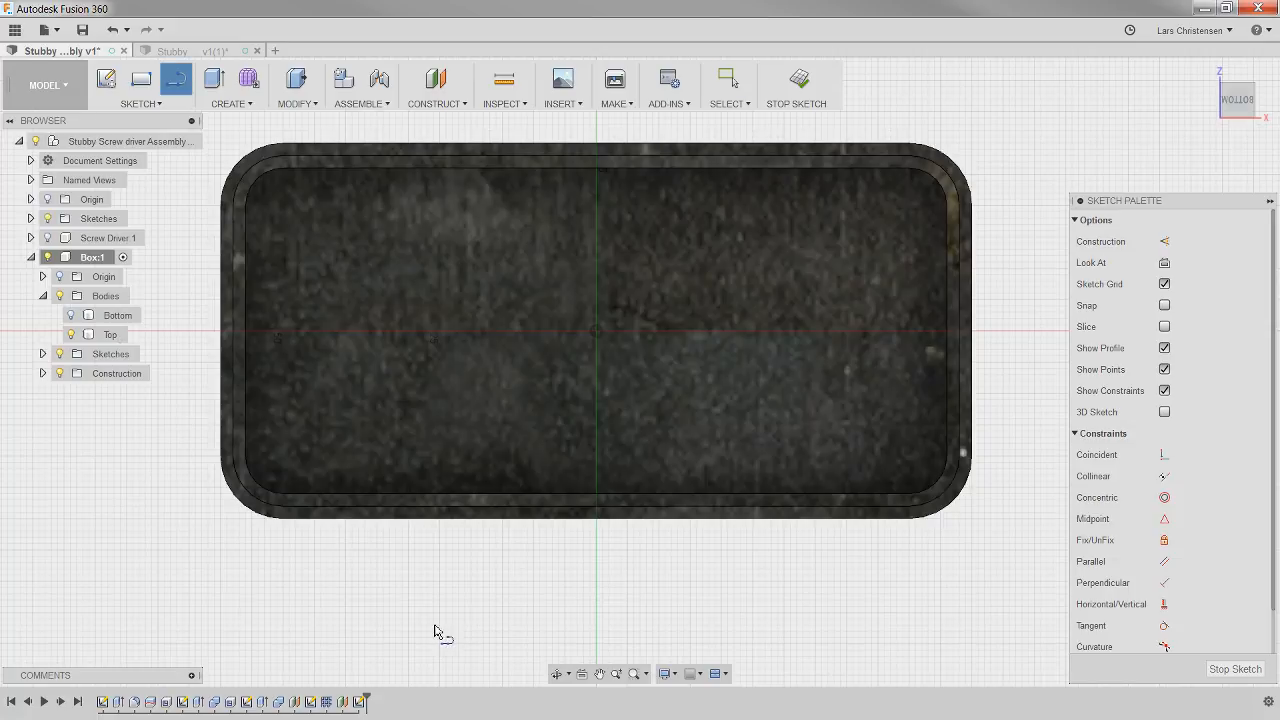
left_click(354, 422)
left_click(880, 423)
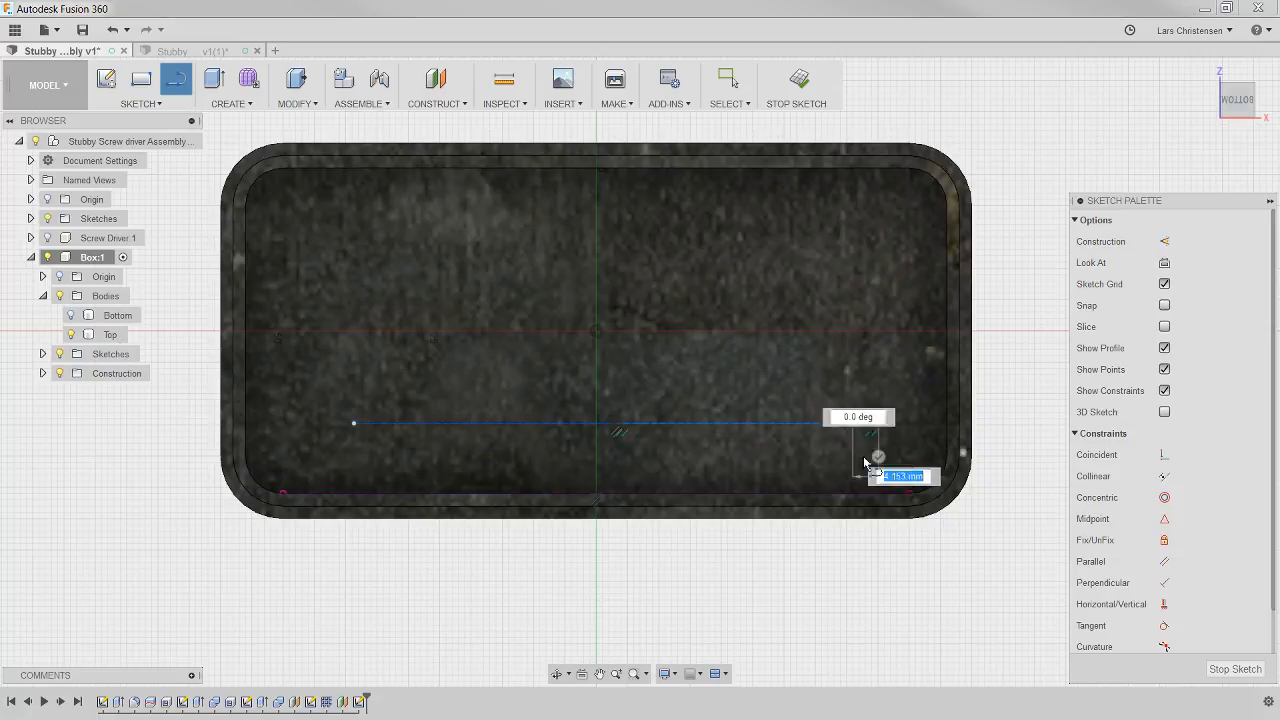
left_click(878, 457)
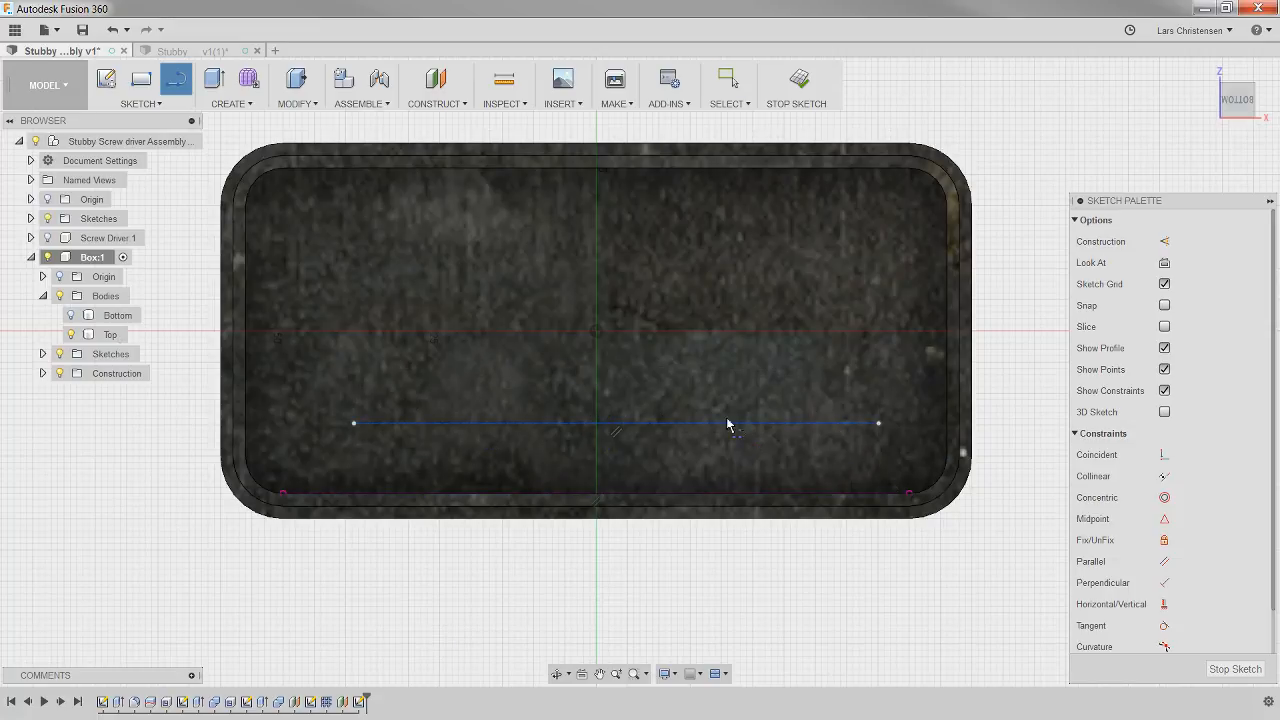
left_click(345, 244)
left_click(865, 245)
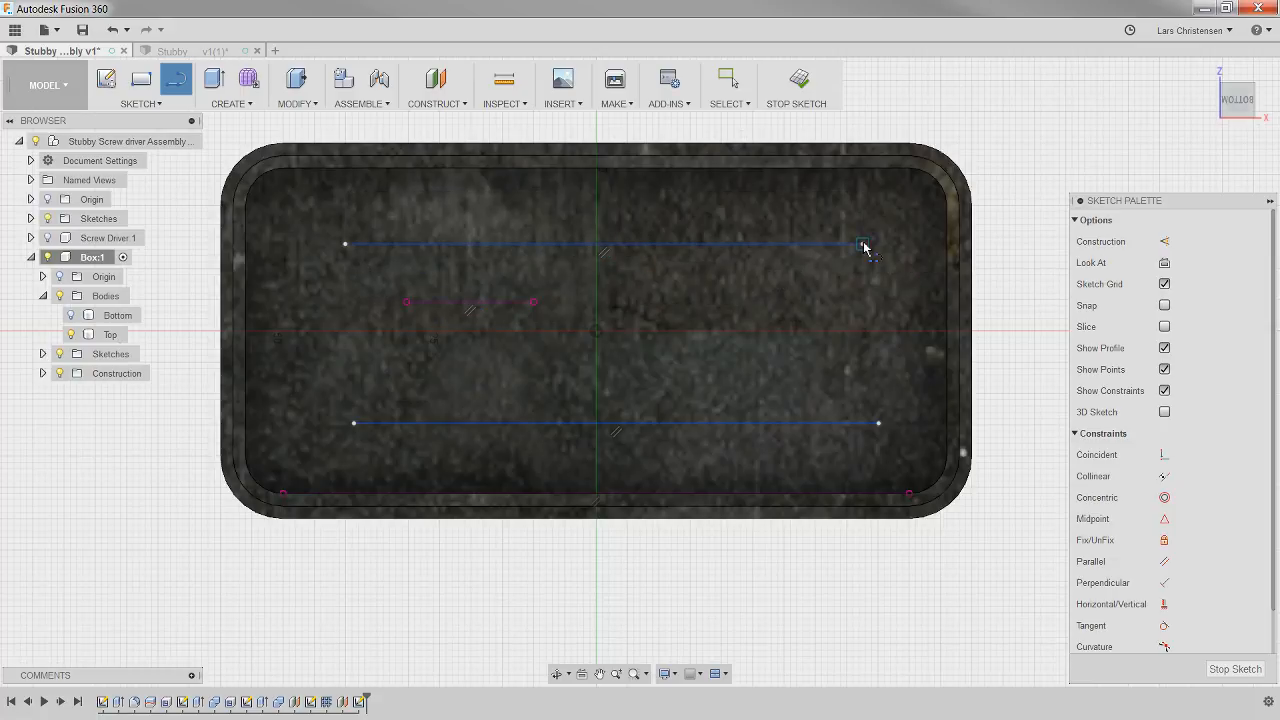
Draw two vertical lines across both horizontal lines, one on each side of the origin, to form a grid
left_click(471, 199)
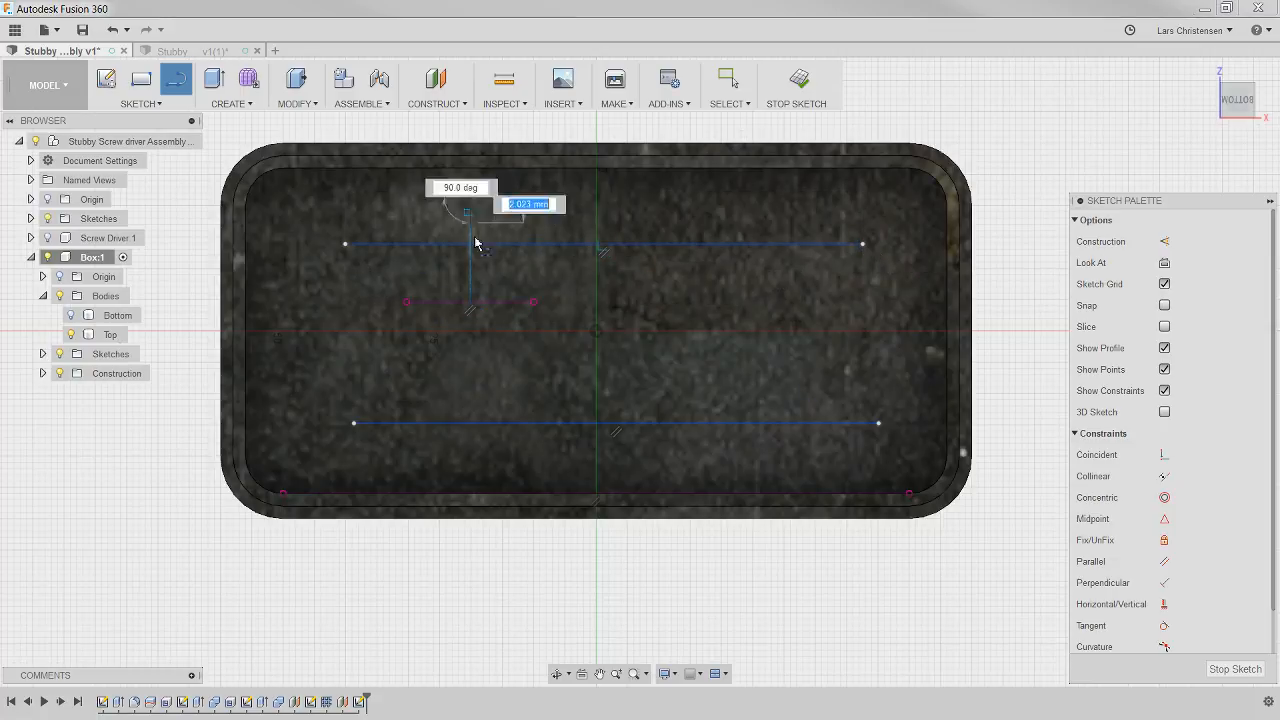
double_click(470, 466)
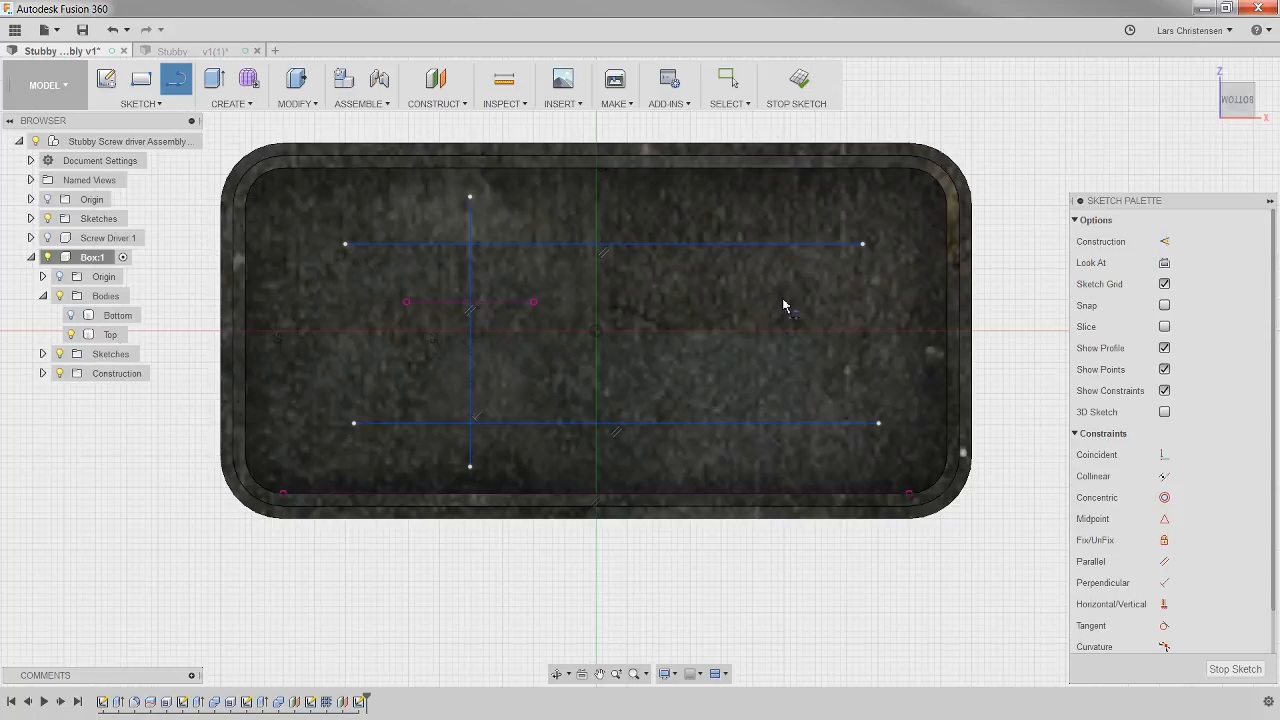
left_click(761, 197)
double_click(761, 466)
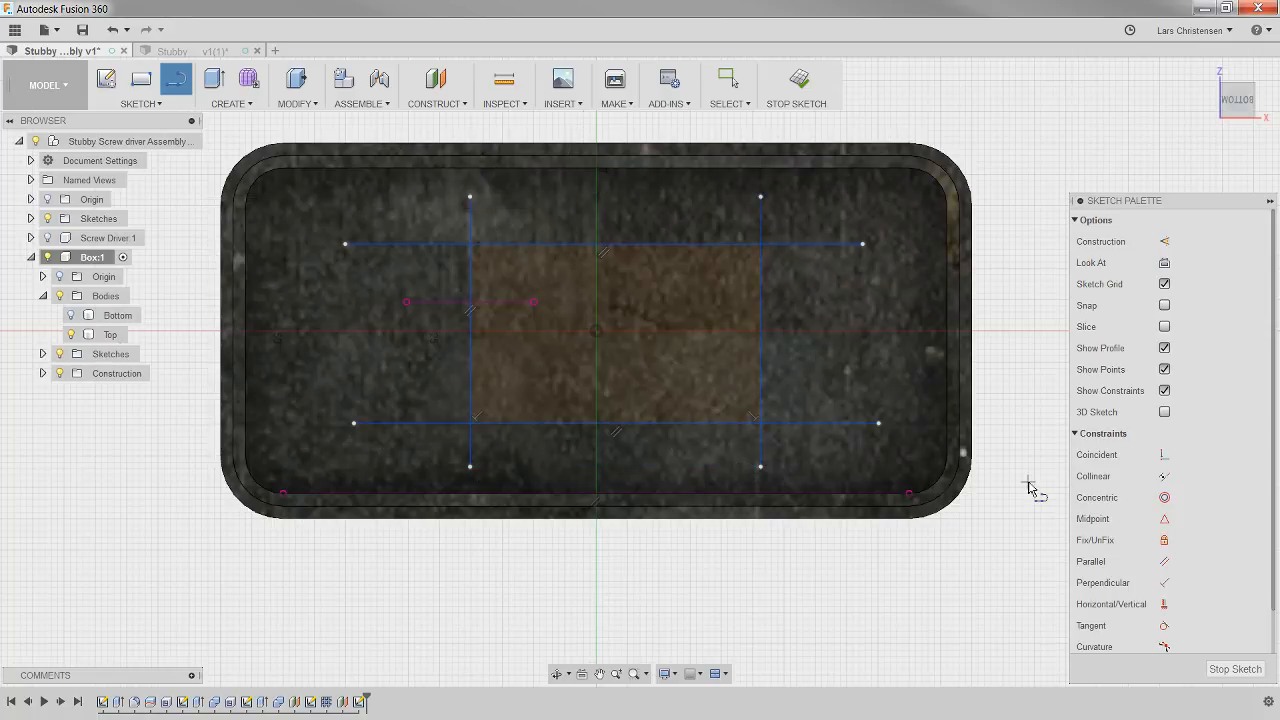
Create webs in the Top from the four grid sketch lines, with a symmetric thickness of 2 mm and depth To Next
mouse_move(1036, 528)
middle_mouse_down("shift")
mouse_move(1029, 491)
mouse_move(1023, 509)
mouse_move(880, 523)
mouse_move(983, 413)
mouse_move(1039, 380)
mouse_move(1032, 372)
middle_mouse_up("shift")
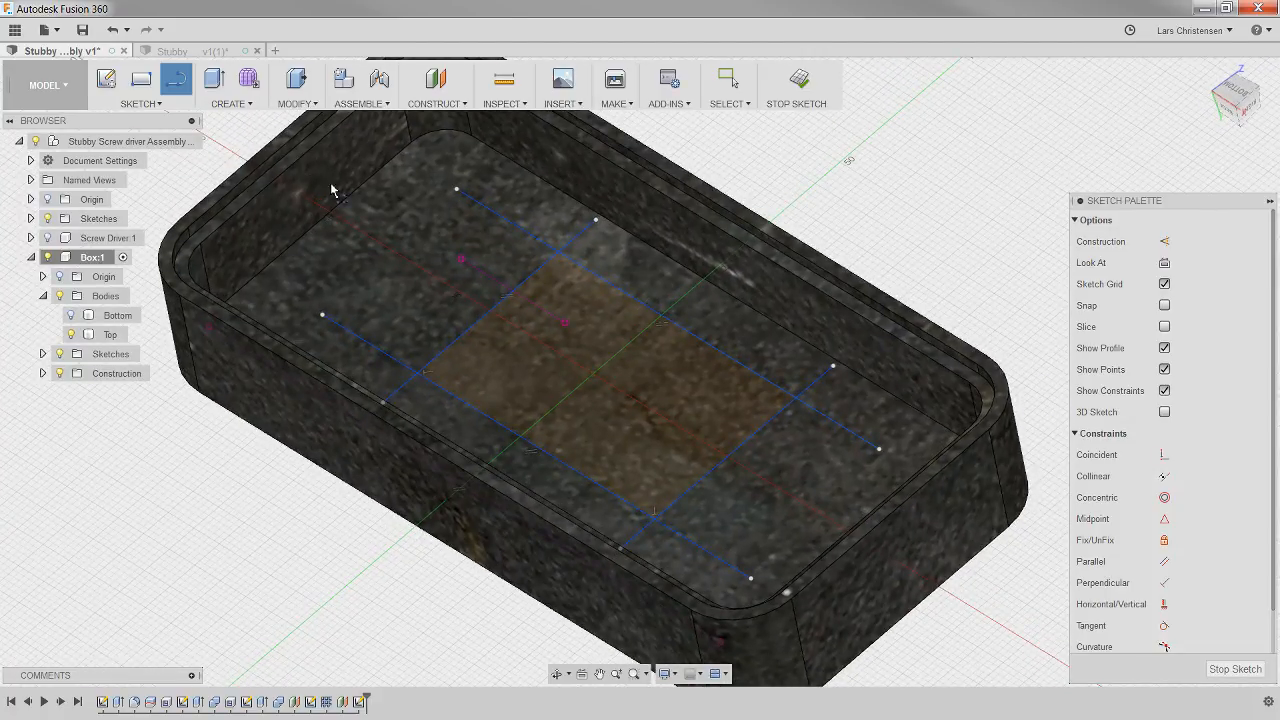
left_click(176, 93)
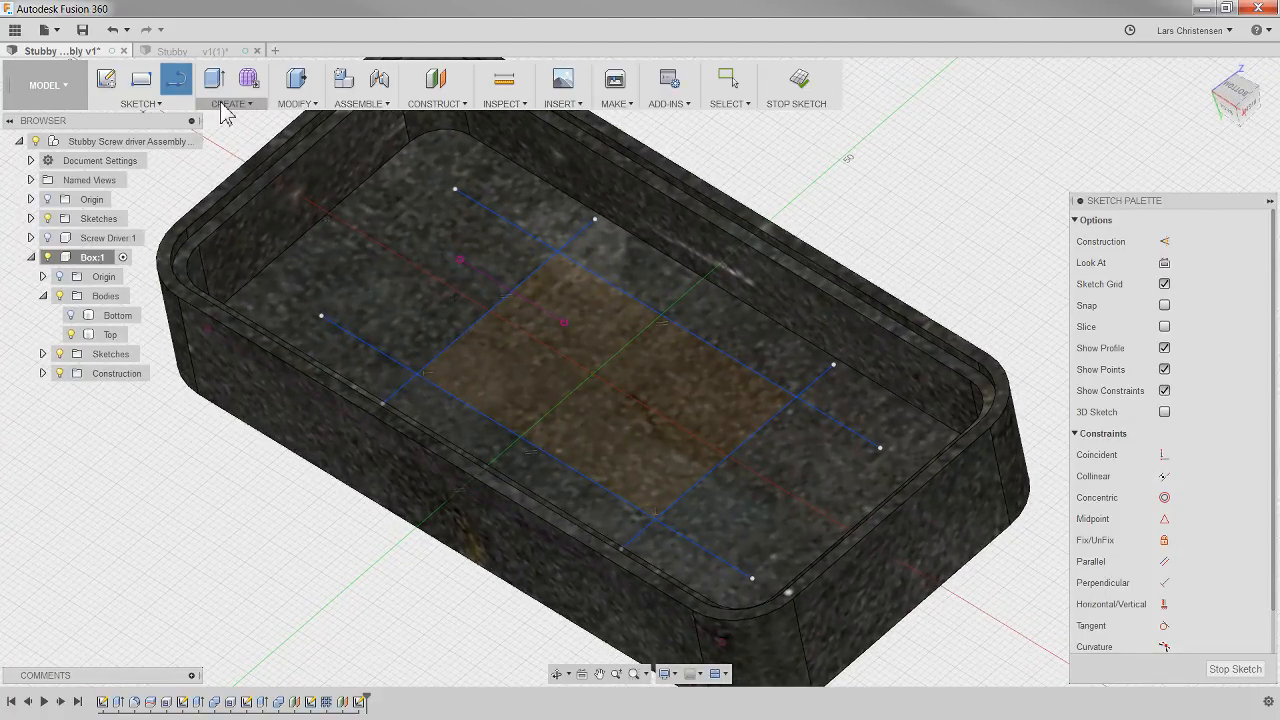
left_click(231, 103)
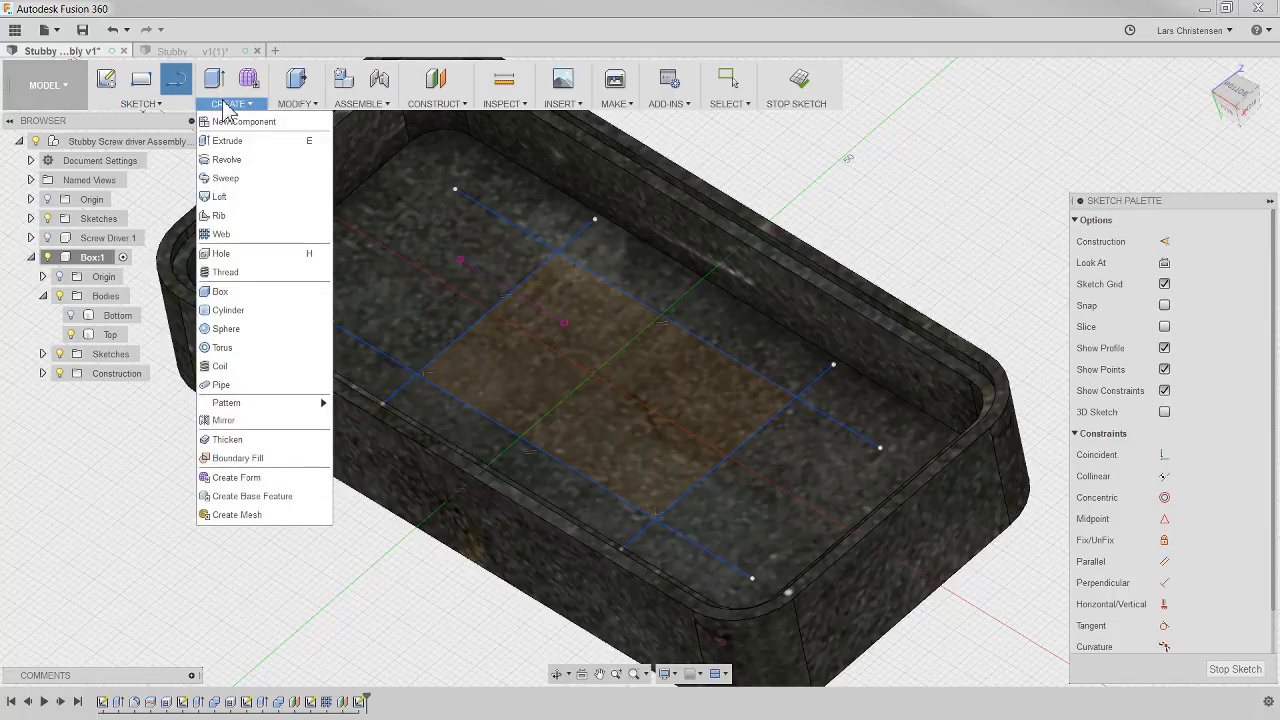
left_click(221, 243)
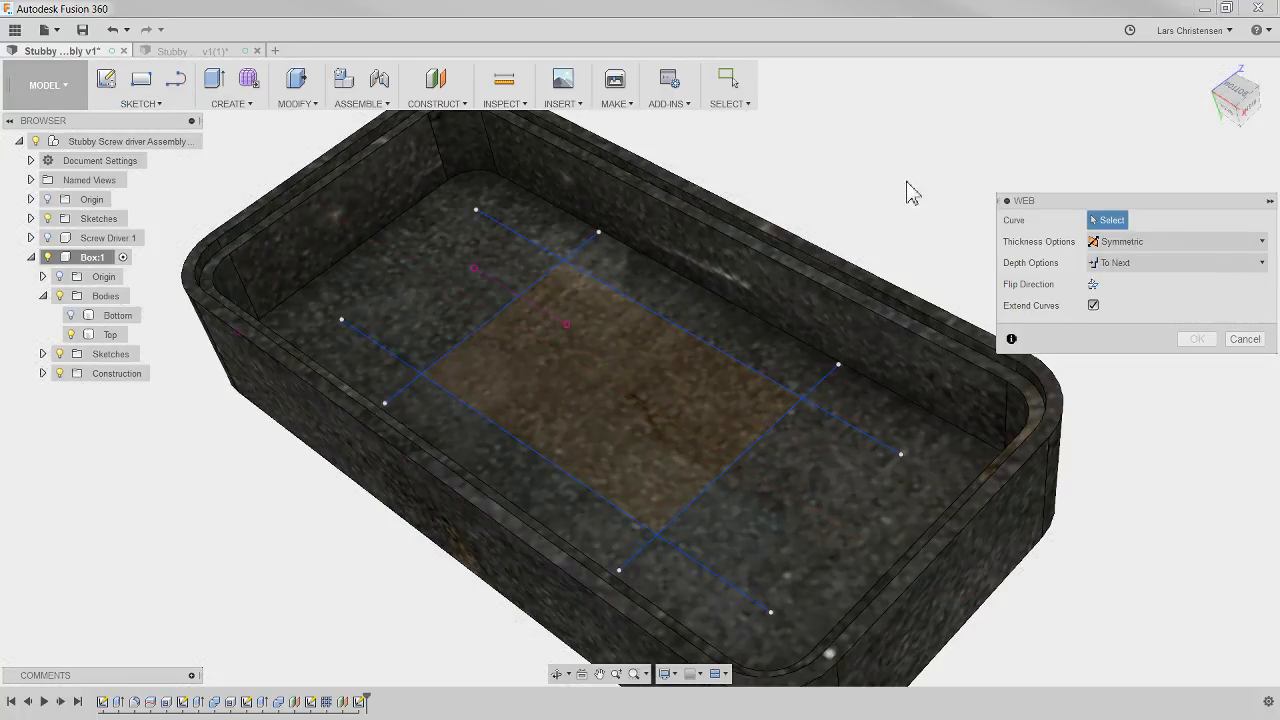
left_click(549, 254)
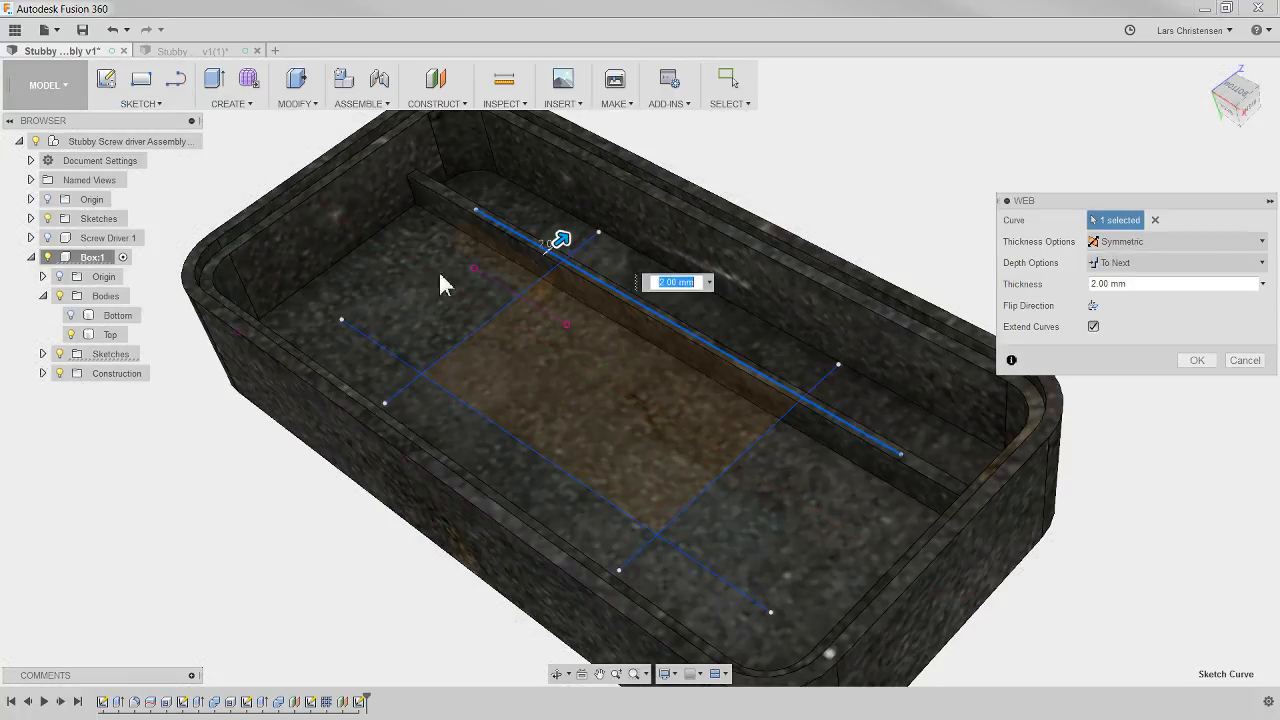
left_click(400, 366)
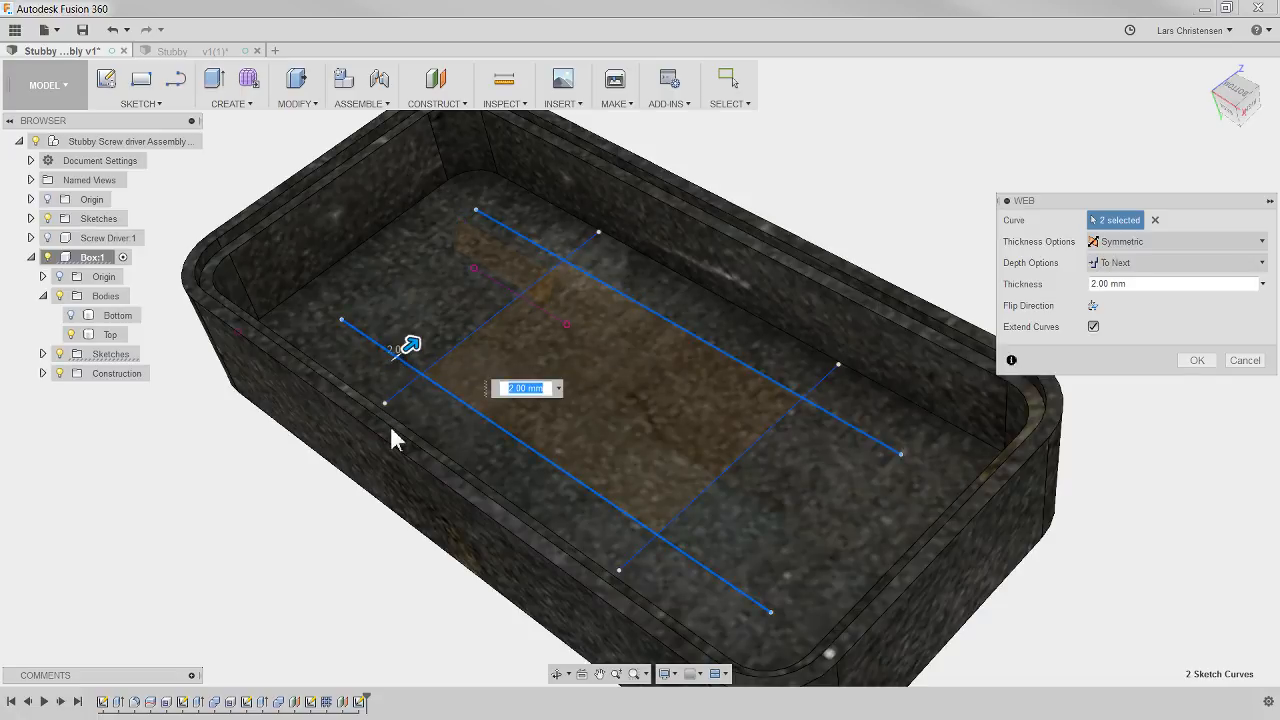
left_click(650, 557)
left_click(1199, 364)
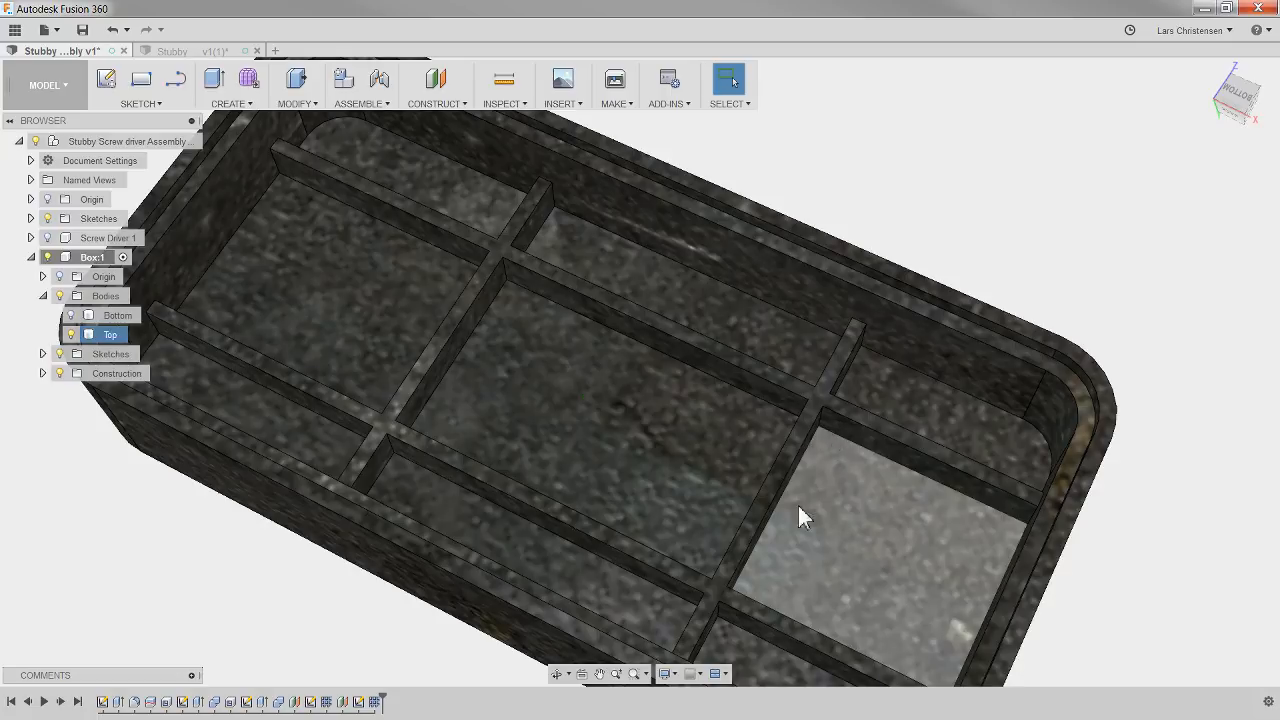
Show the Bottom body instead of the Top, show the Screw Driver component, and activate the top-level assembly
middle_click_drag(676, 384, 672, 312, "shift")
scroll(892, 404, "up", 1)
middle_click_drag(893, 392, 868, 366, "shift")
middle_click_drag(693, 432, 390, 352, "shift")
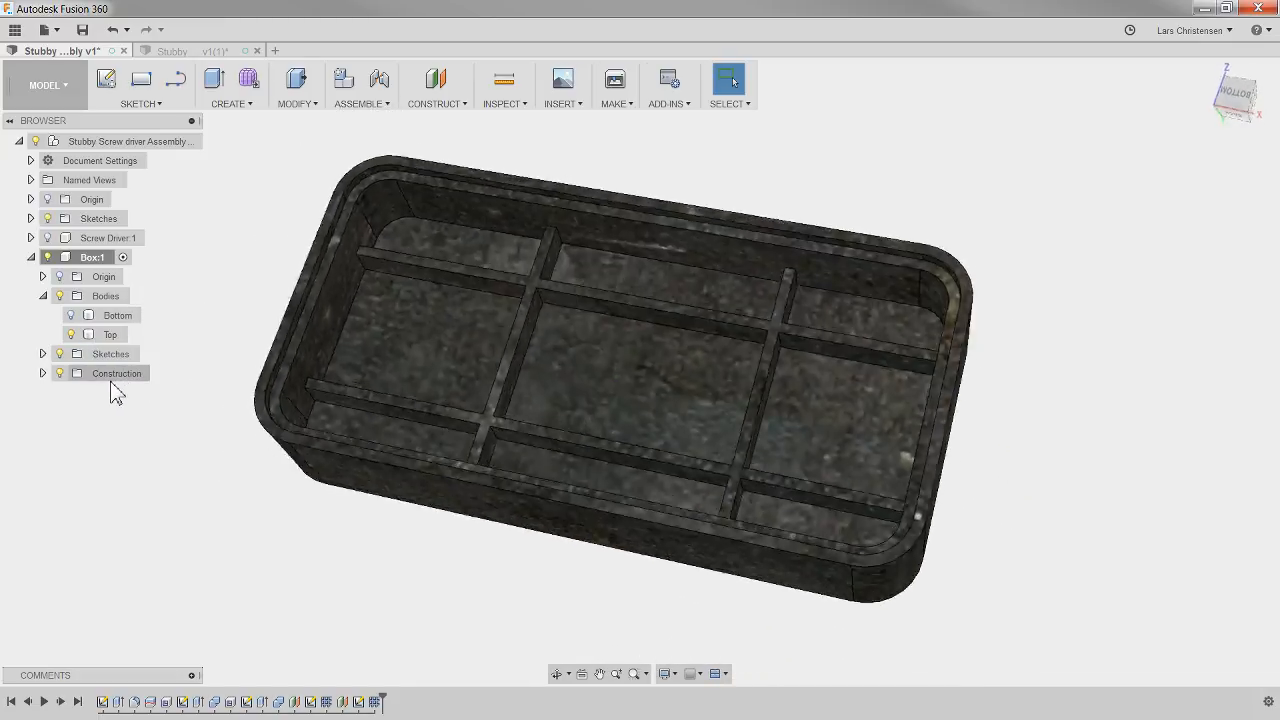
left_click(71, 334)
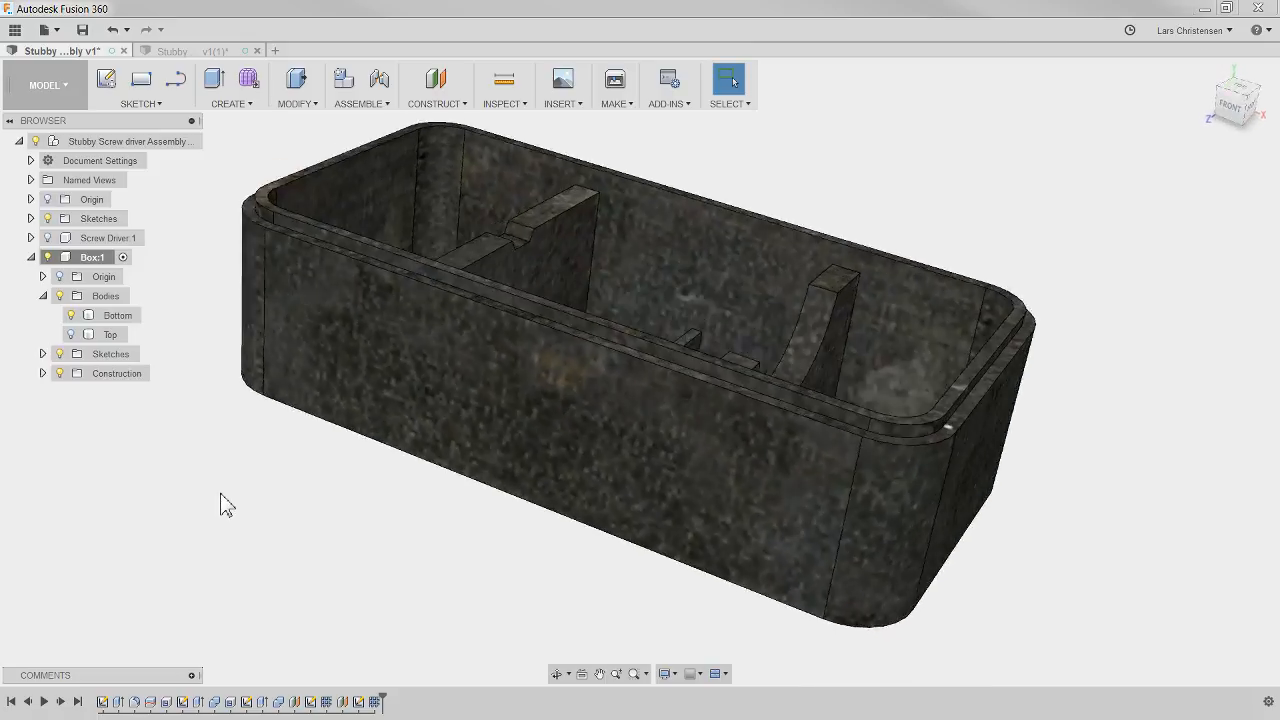
left_click(47, 237)
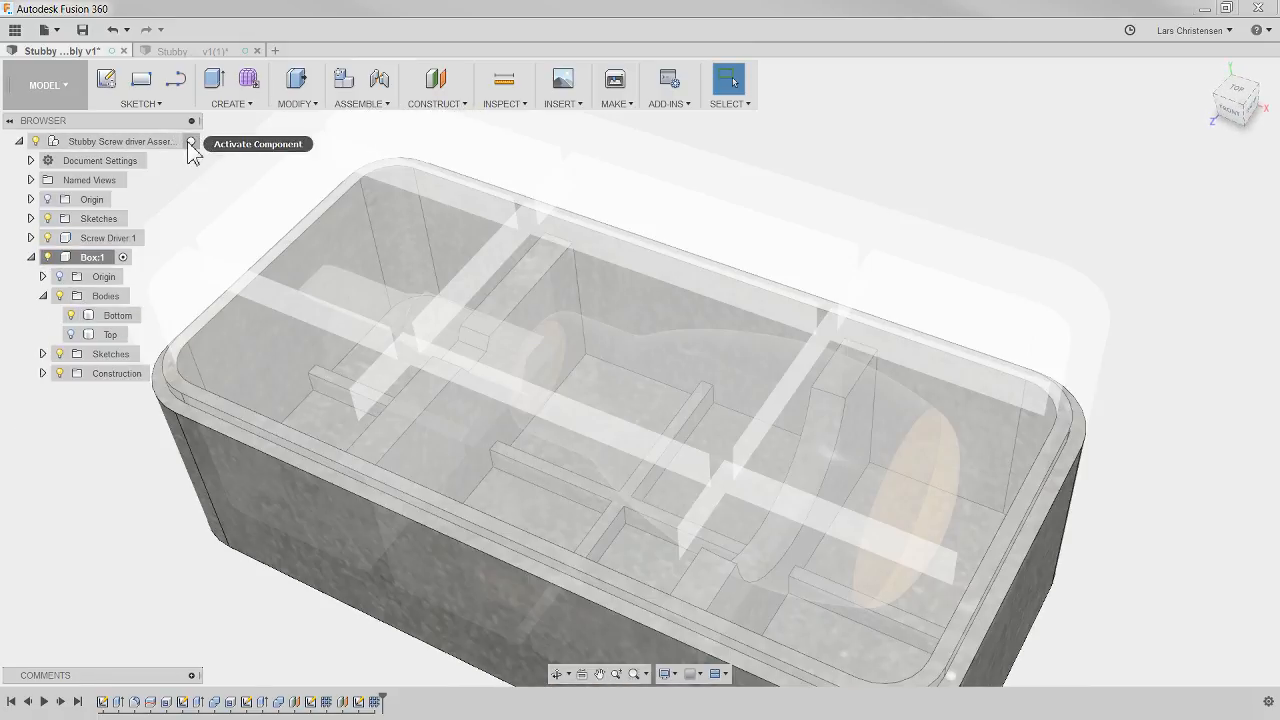
left_click(191, 141)
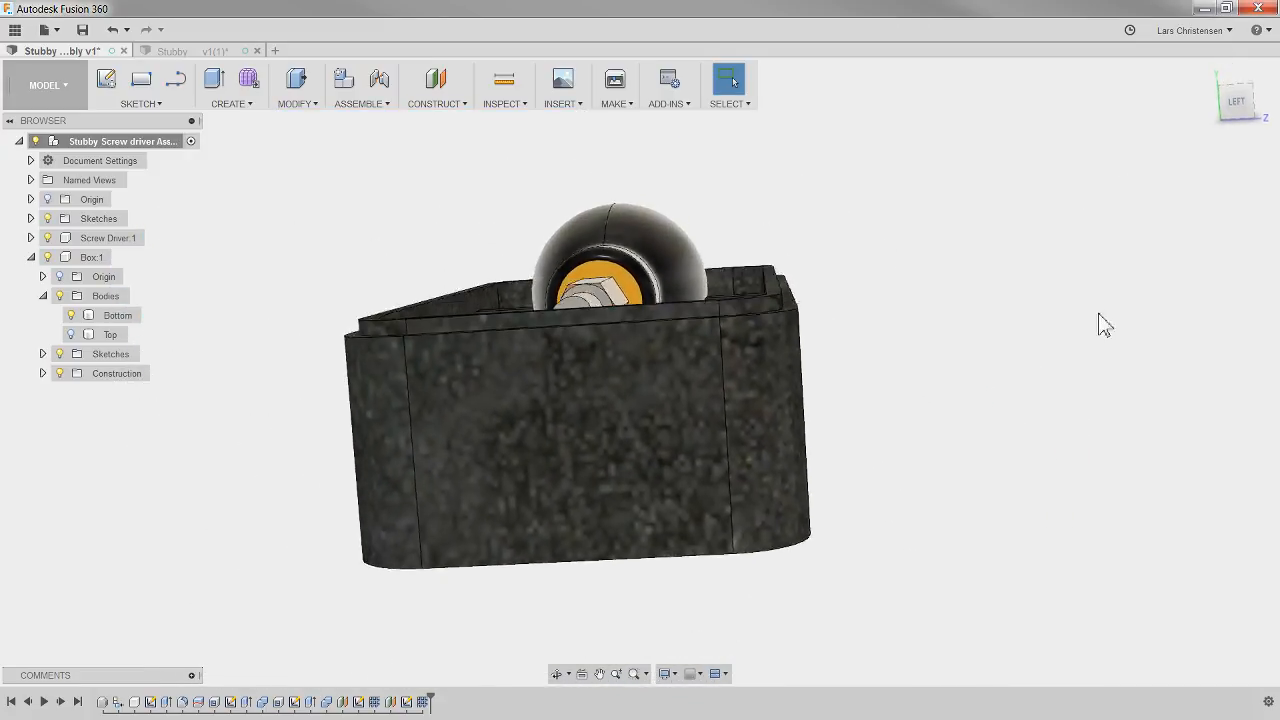
Show the Top body again and move it 20 mm upward in Z, away from the Bottom
left_click(70, 334)
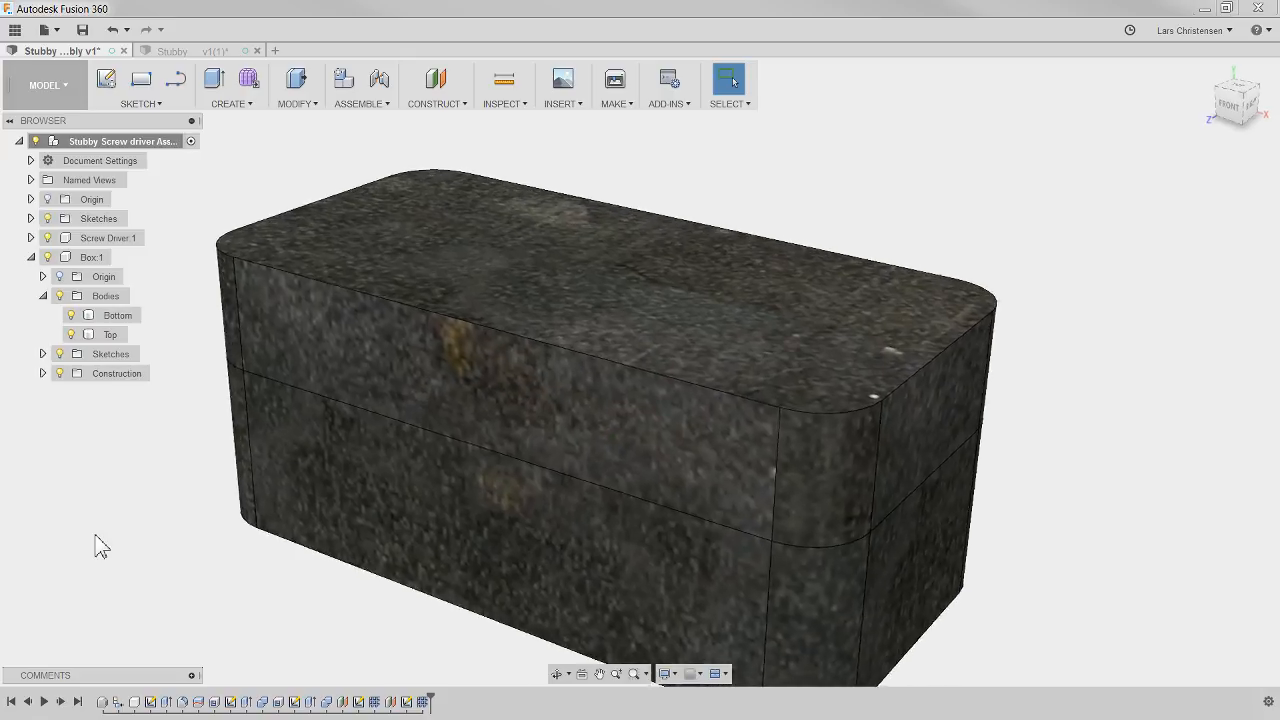
right_click(129, 471)
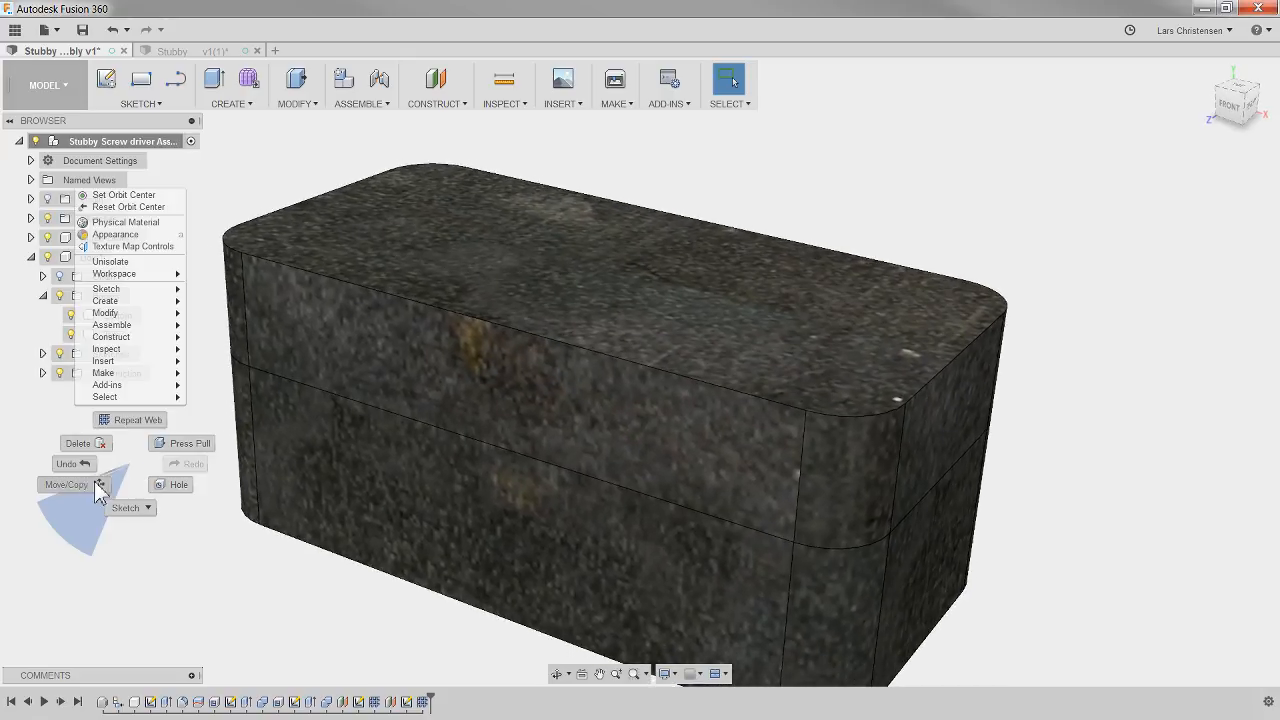
left_click(94, 481)
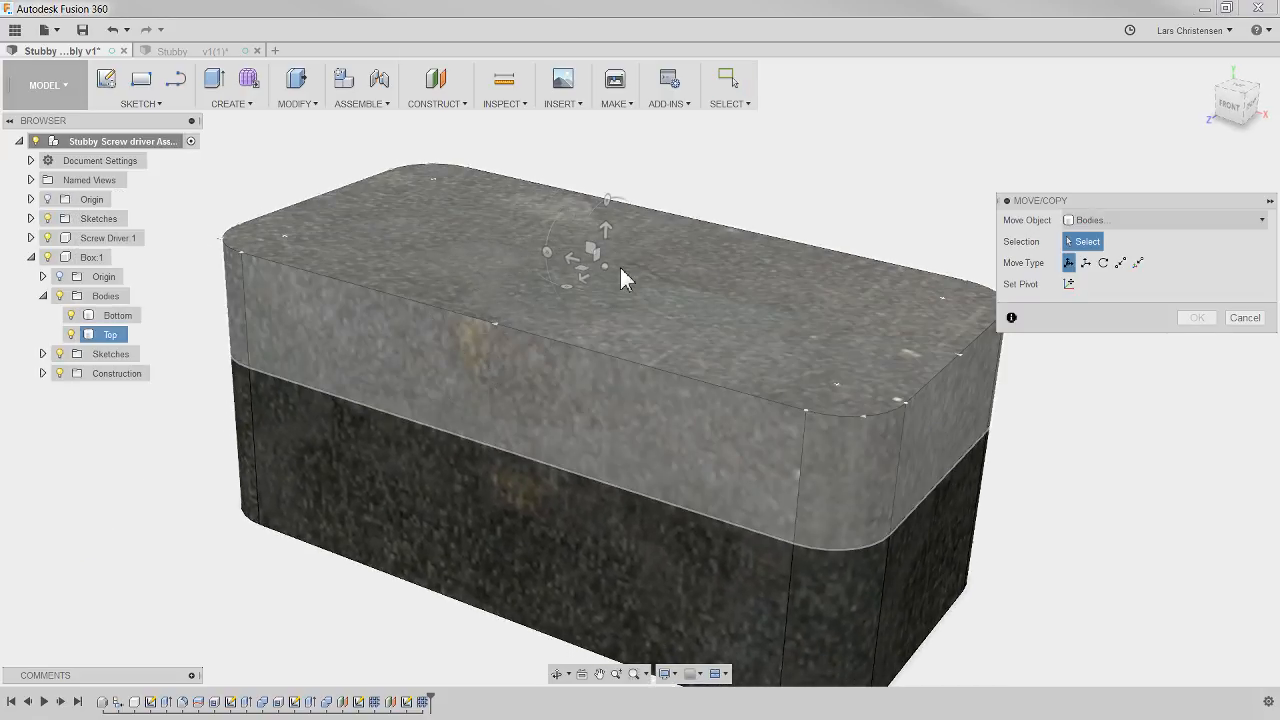
left_click(621, 278)
left_click_drag(605, 230, 618, 108)
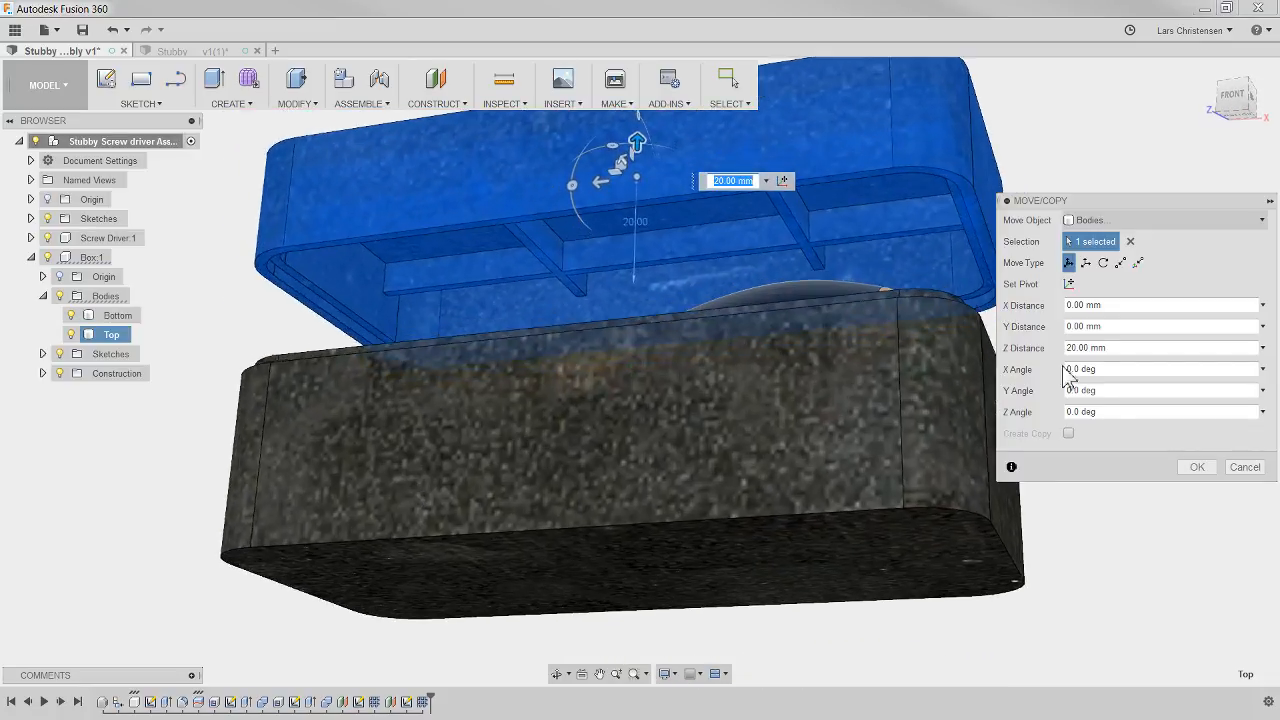
left_click(1197, 467)
Hide the Top body and the Screw Driver component, and examine the ribs and webs inside the Bottom
scroll(838, 243, "up", 8)
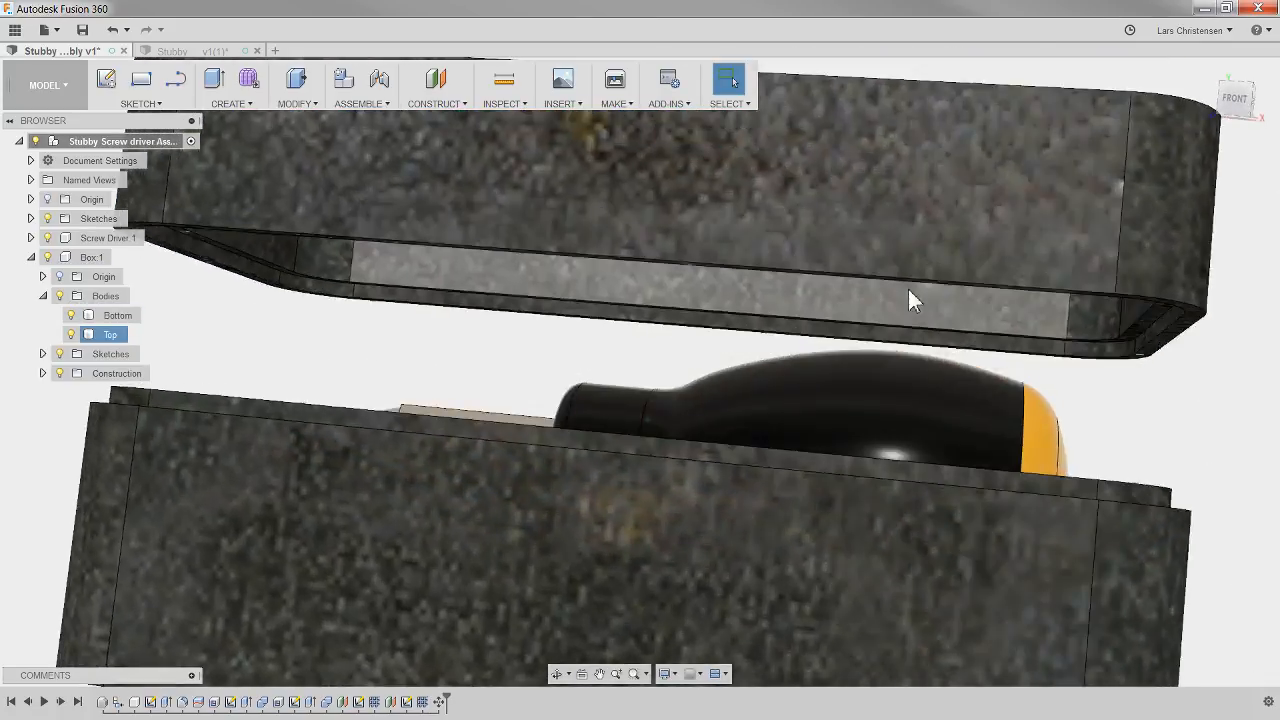
middle_click_drag(908, 288, 932, 410, "shift")
middle_click_drag(658, 312, 324, 390, "shift")
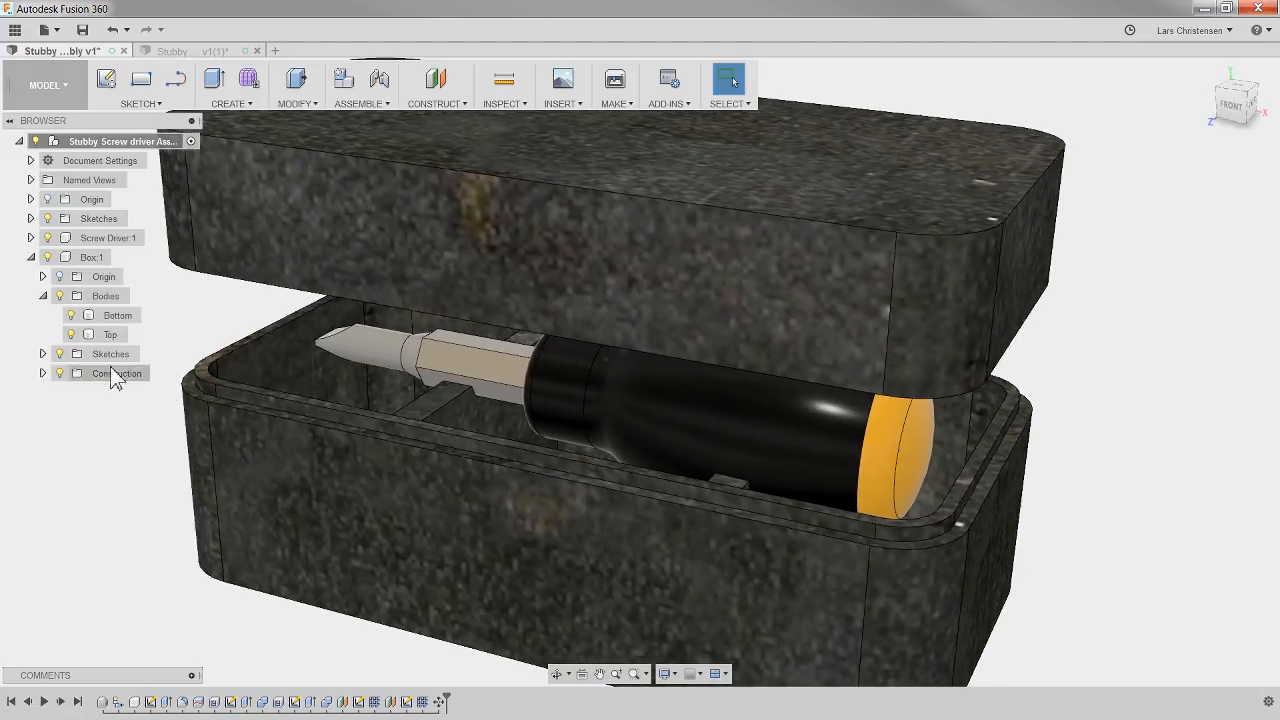
left_click(78, 336)
left_click(71, 334)
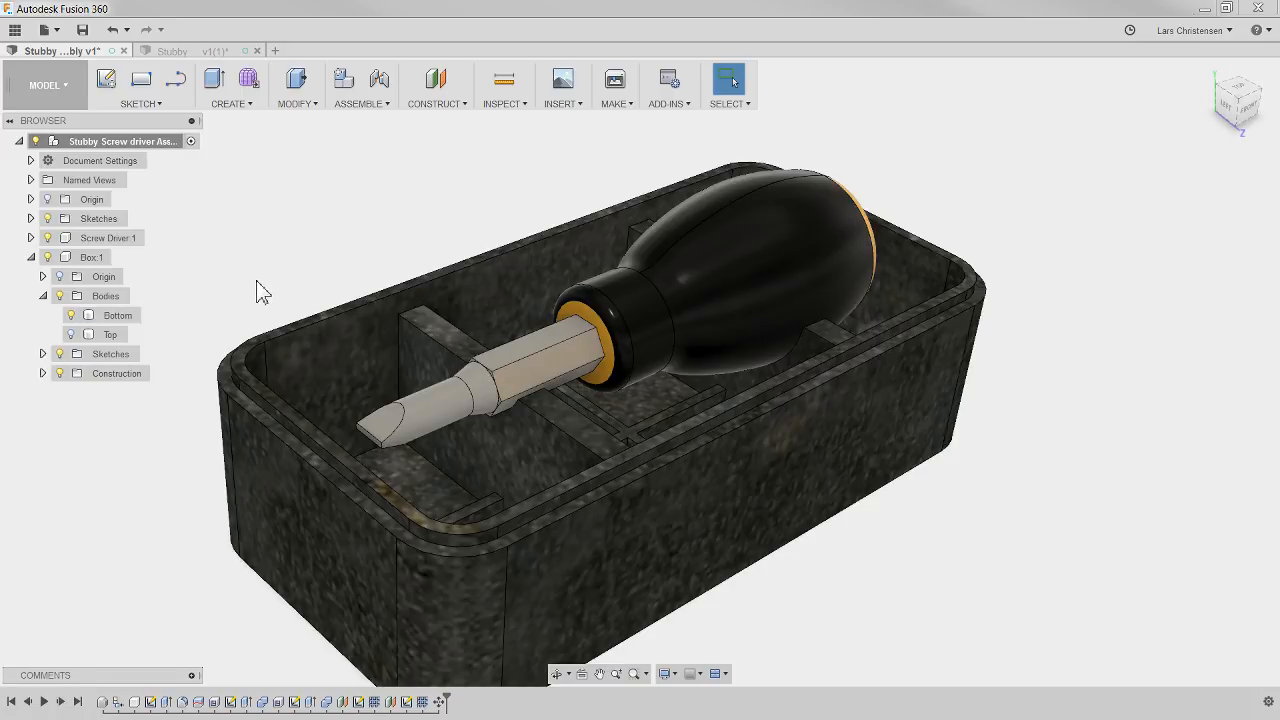
left_click(47, 238)
middle_click_drag(323, 246, 1065, 470, "shift")
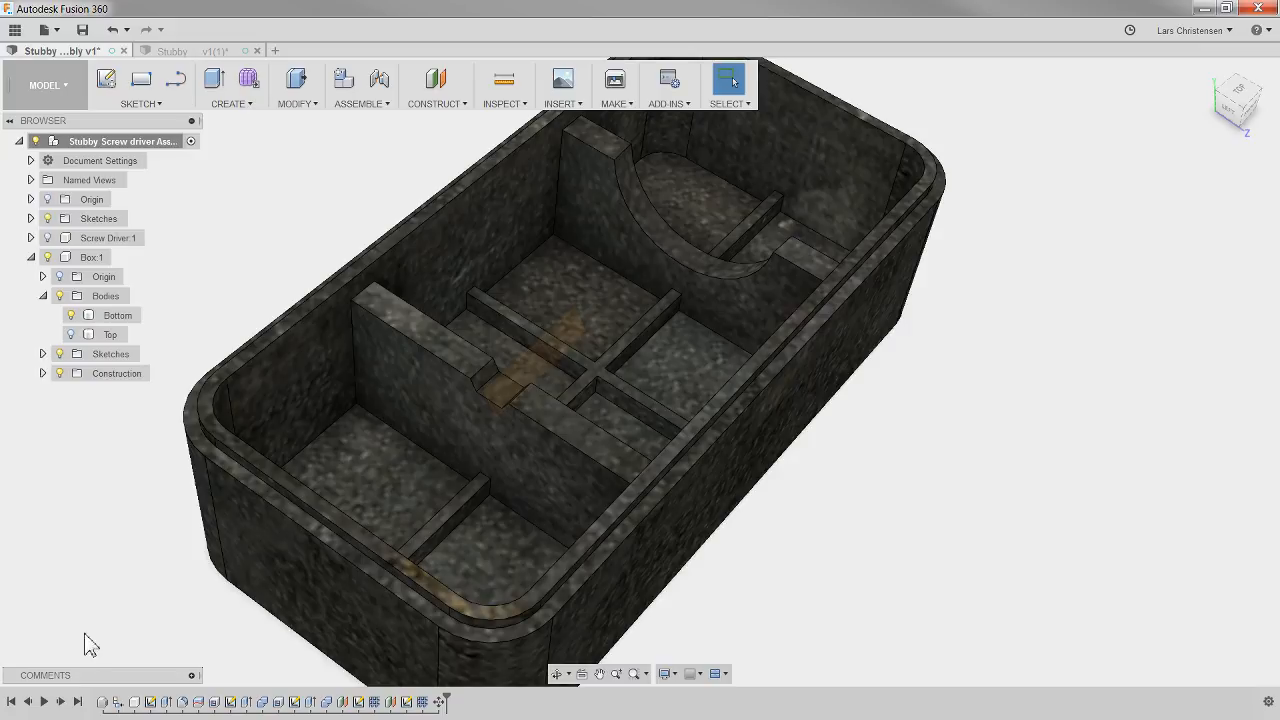
middle_click_drag(858, 653, 549, 396, "shift")
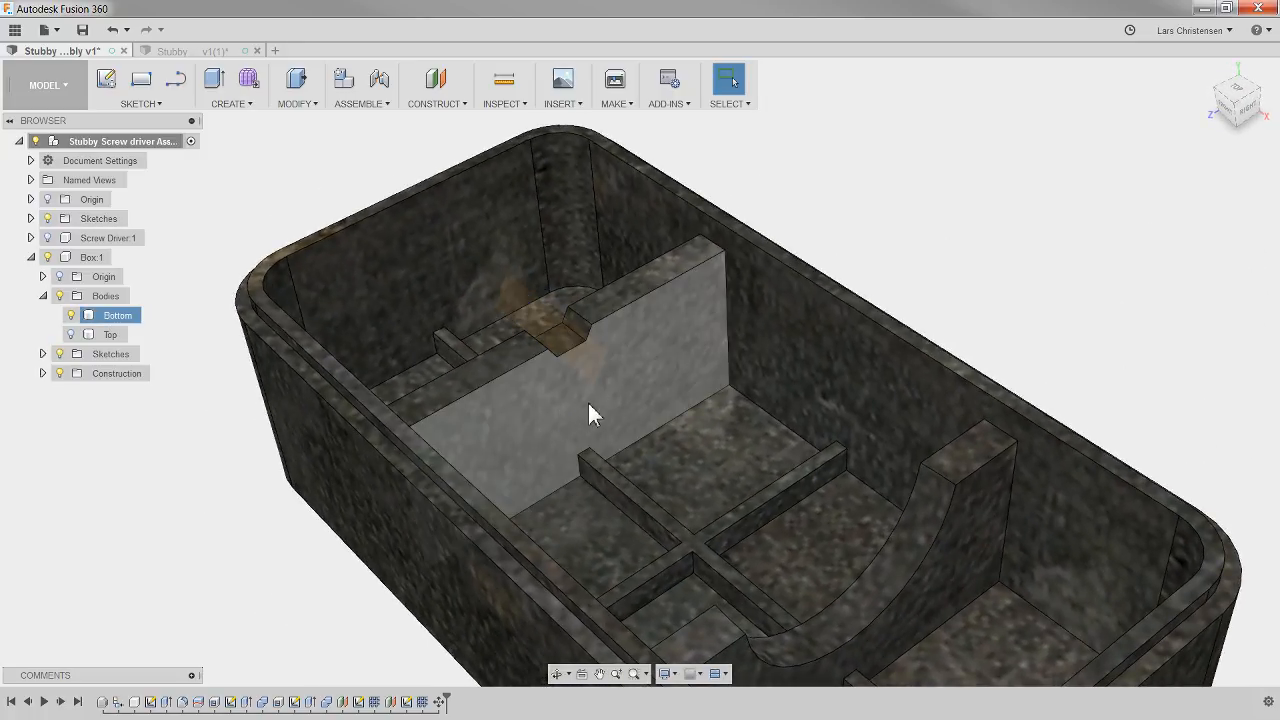
middle_click_drag(651, 404, 261, 573, "shift")
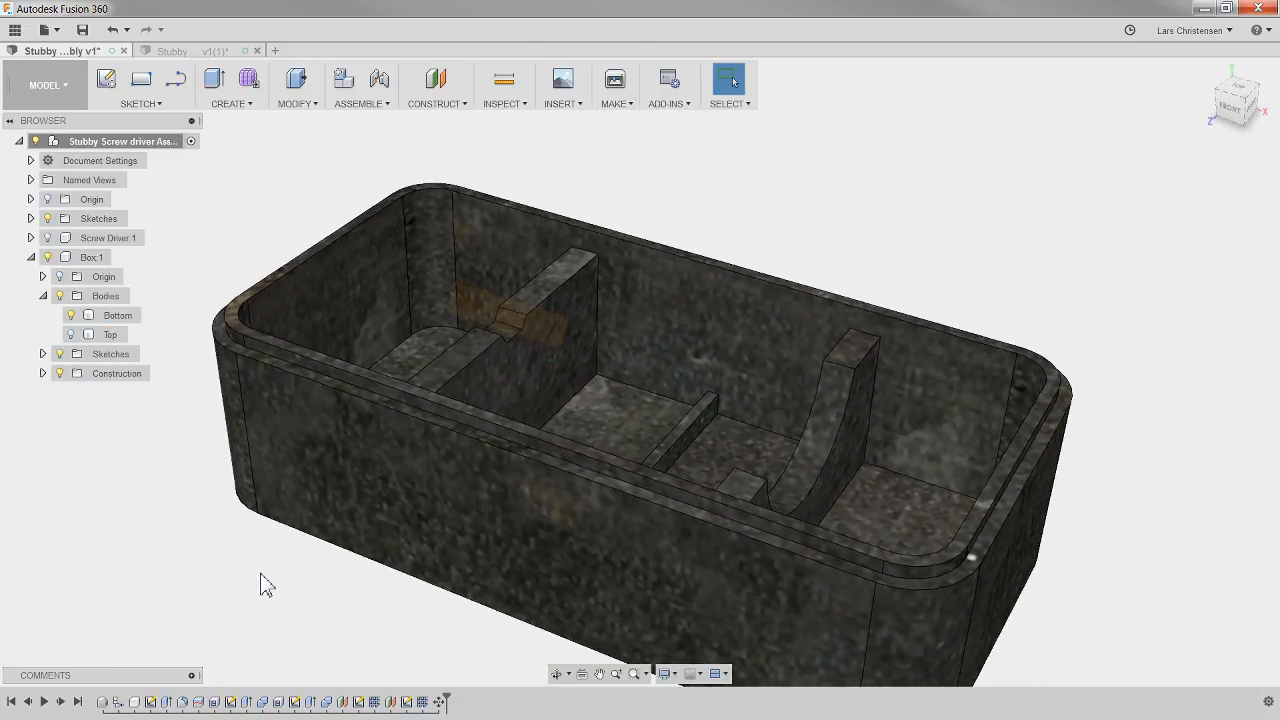